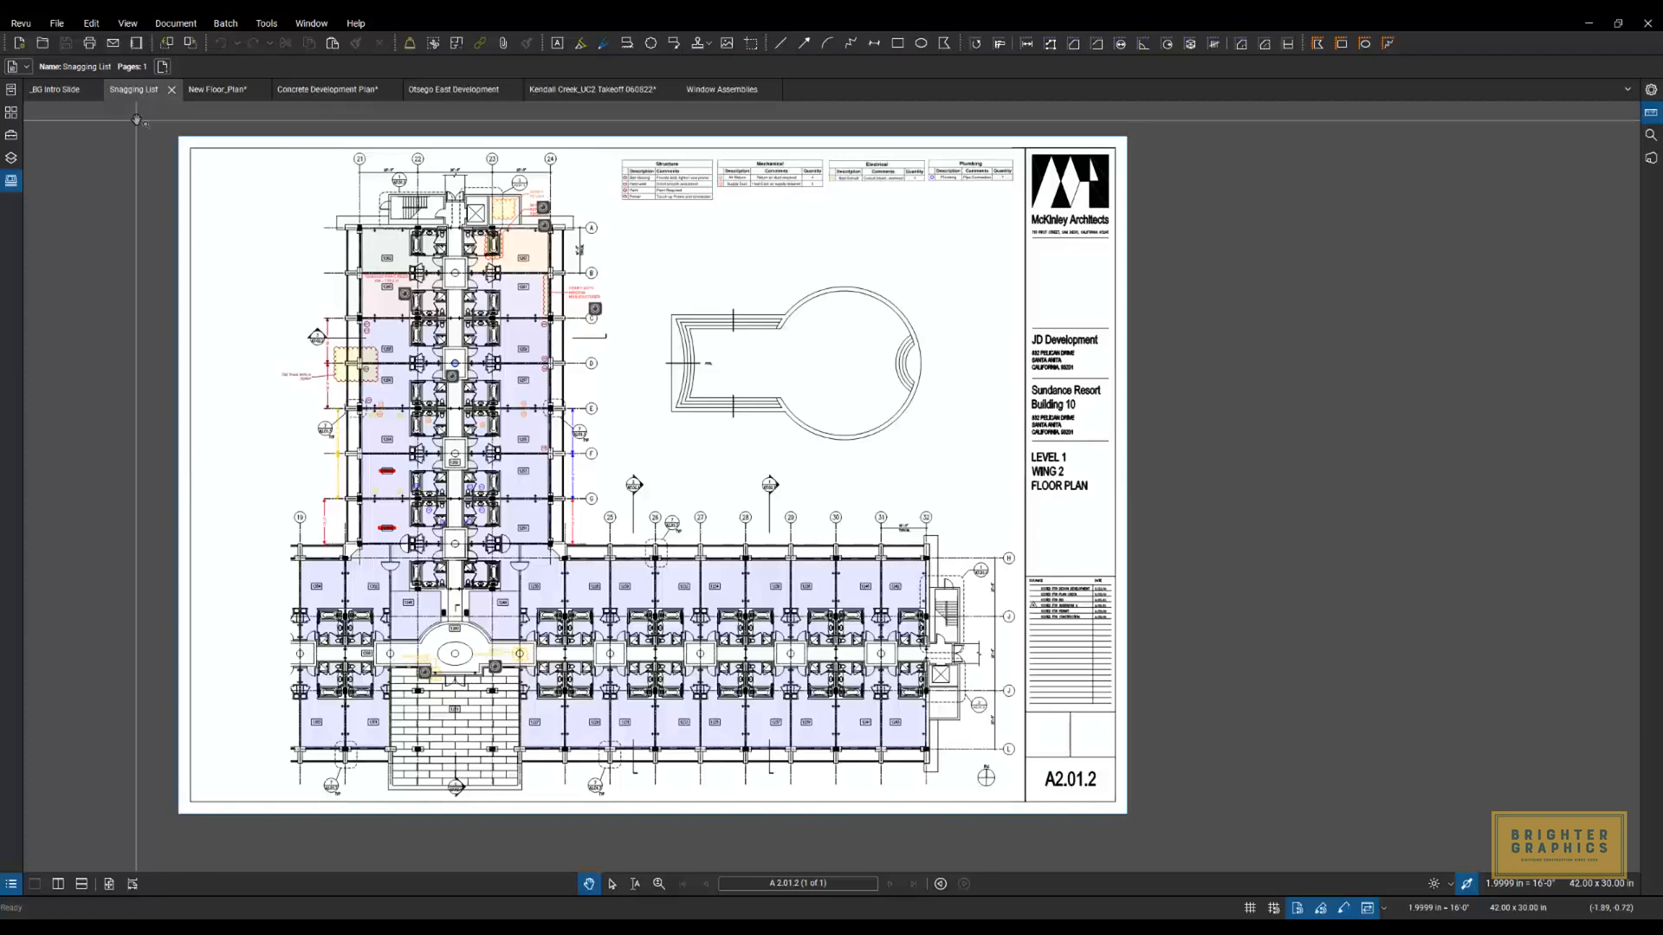
Step: Show the list of spaces defined in the Snagging List drawing
scroll(235, 186, "up", 2)
scroll(236, 186, "up", 2)
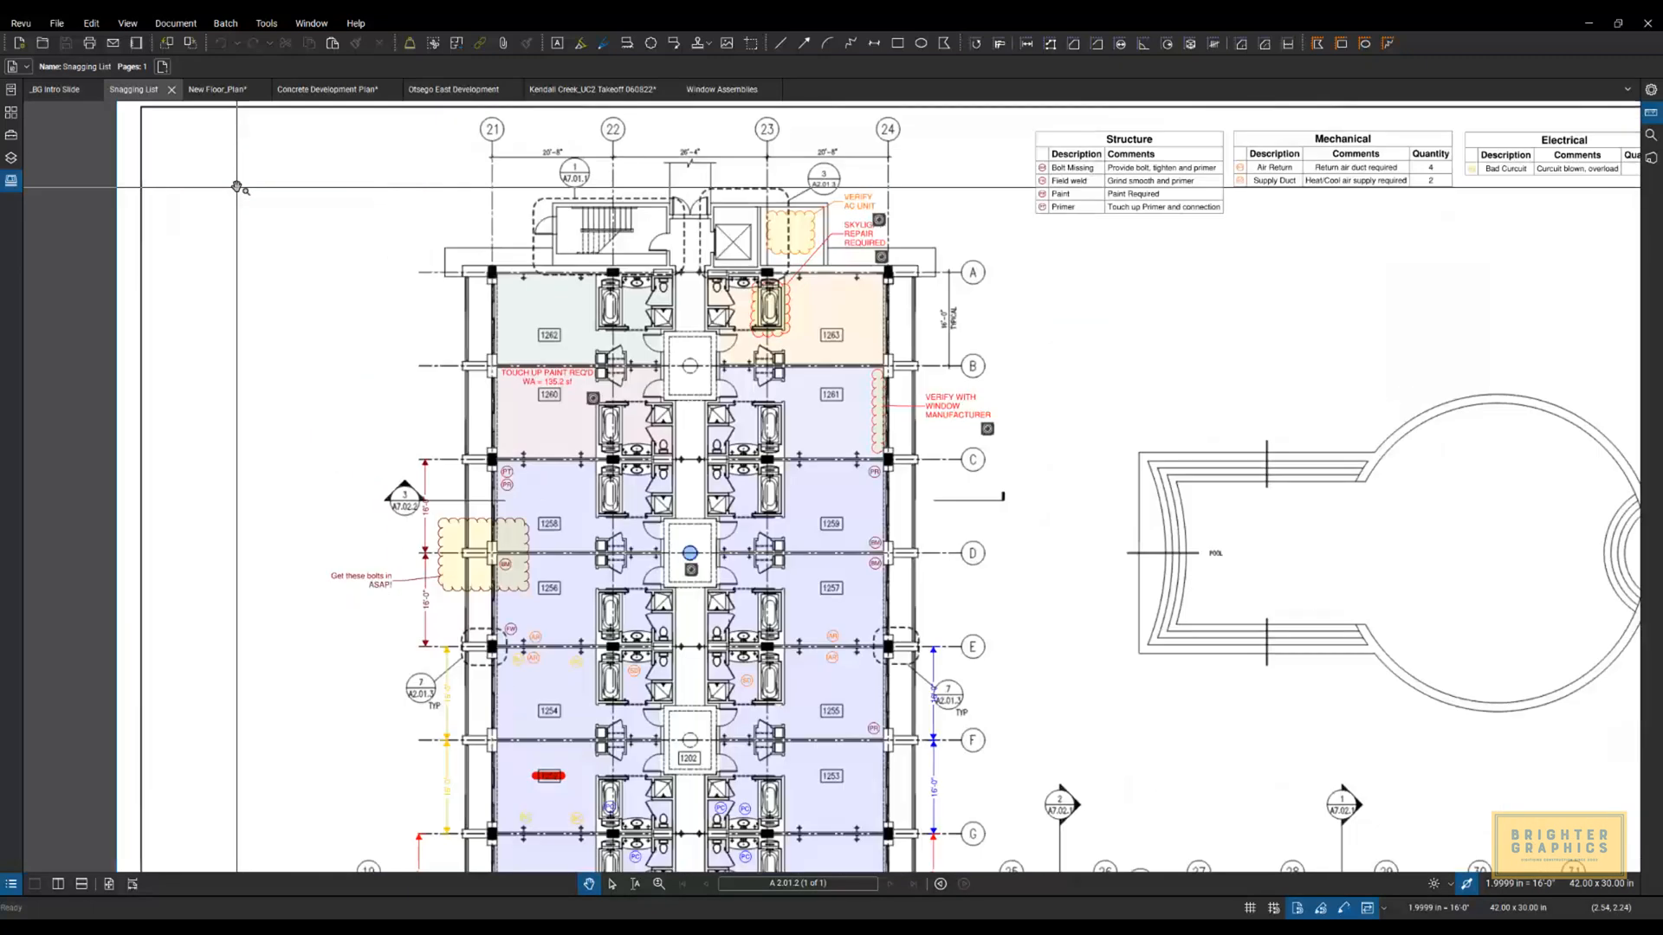
scroll(418, 244, "up", 1)
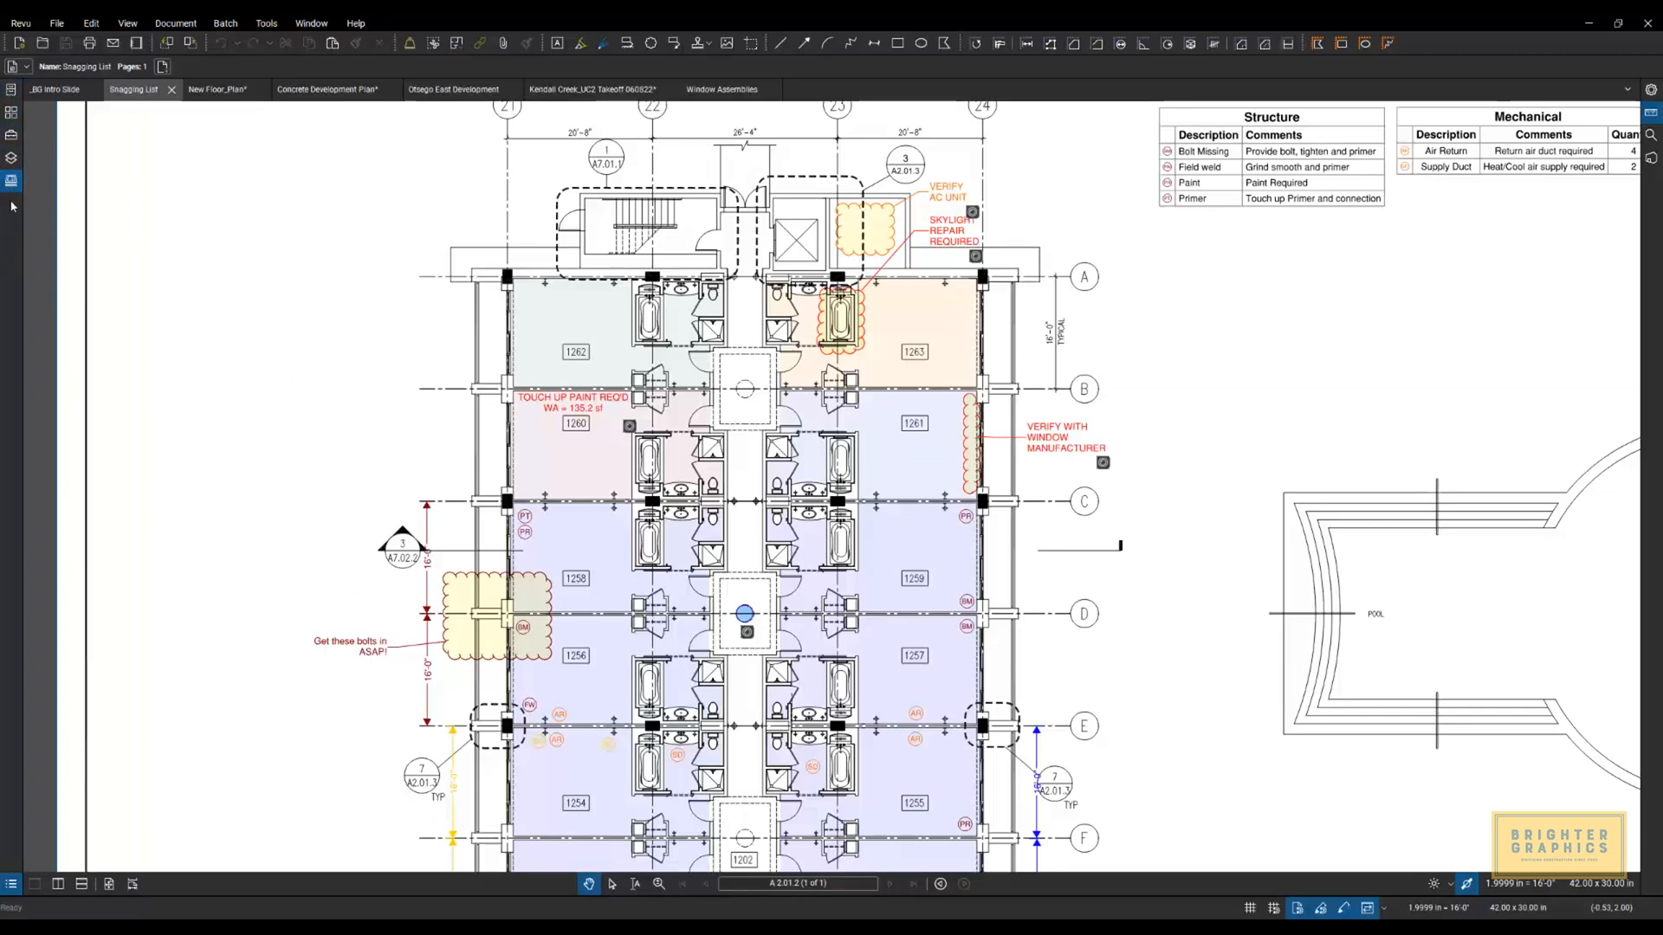
right_click(13, 224)
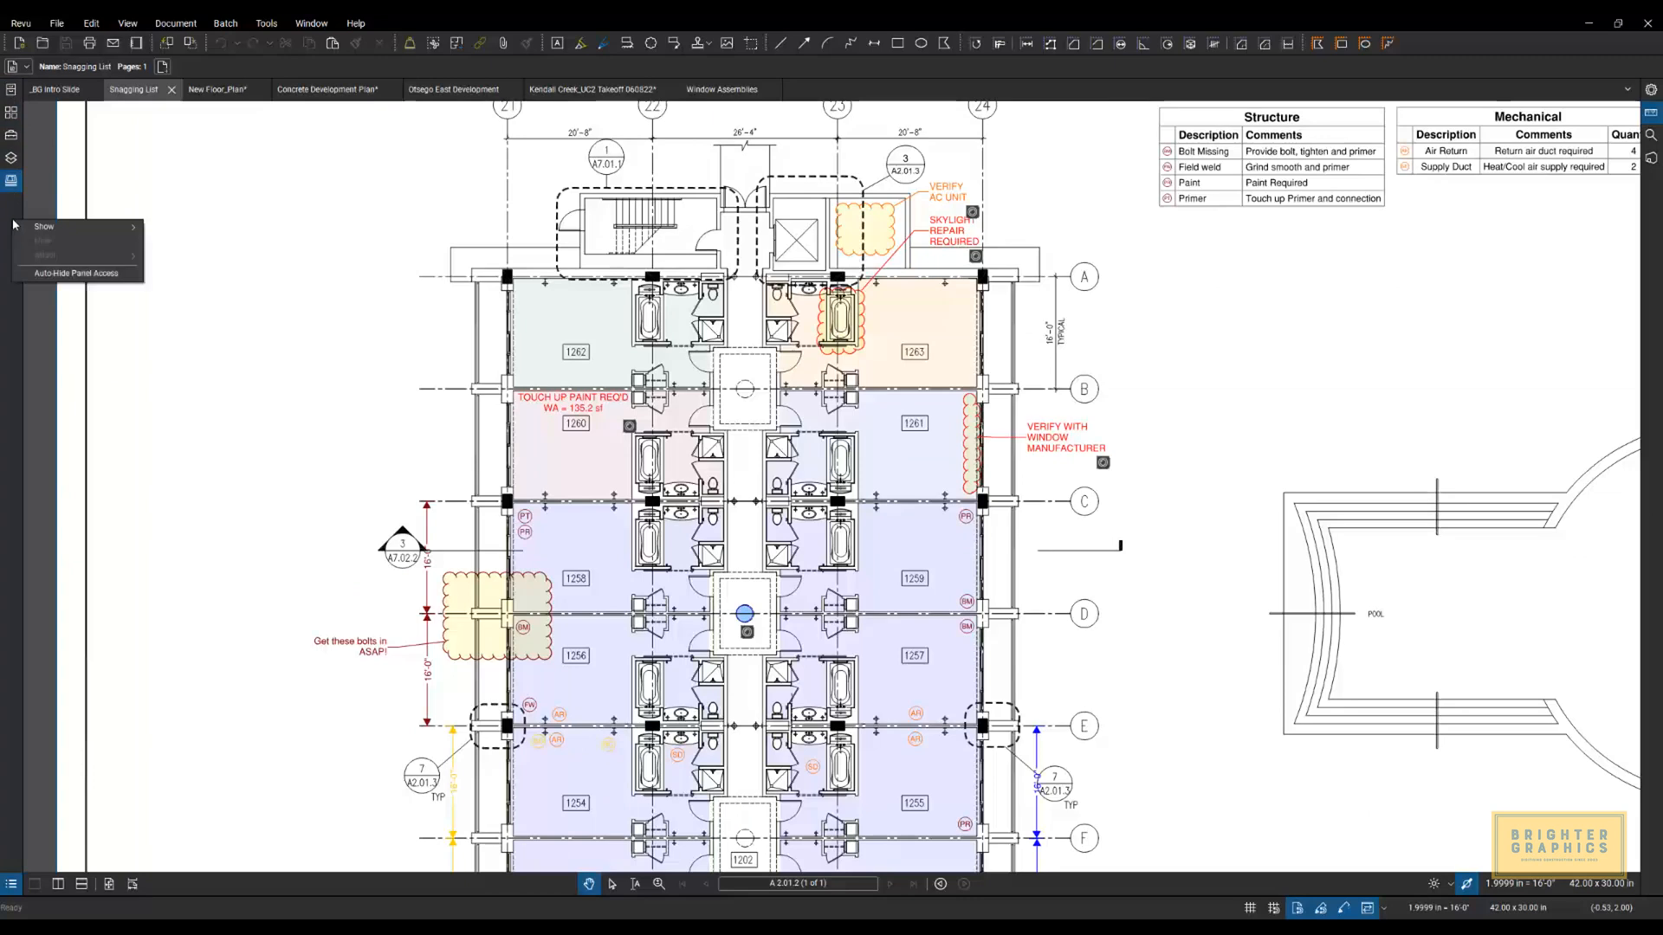
mouse_move(43, 227)
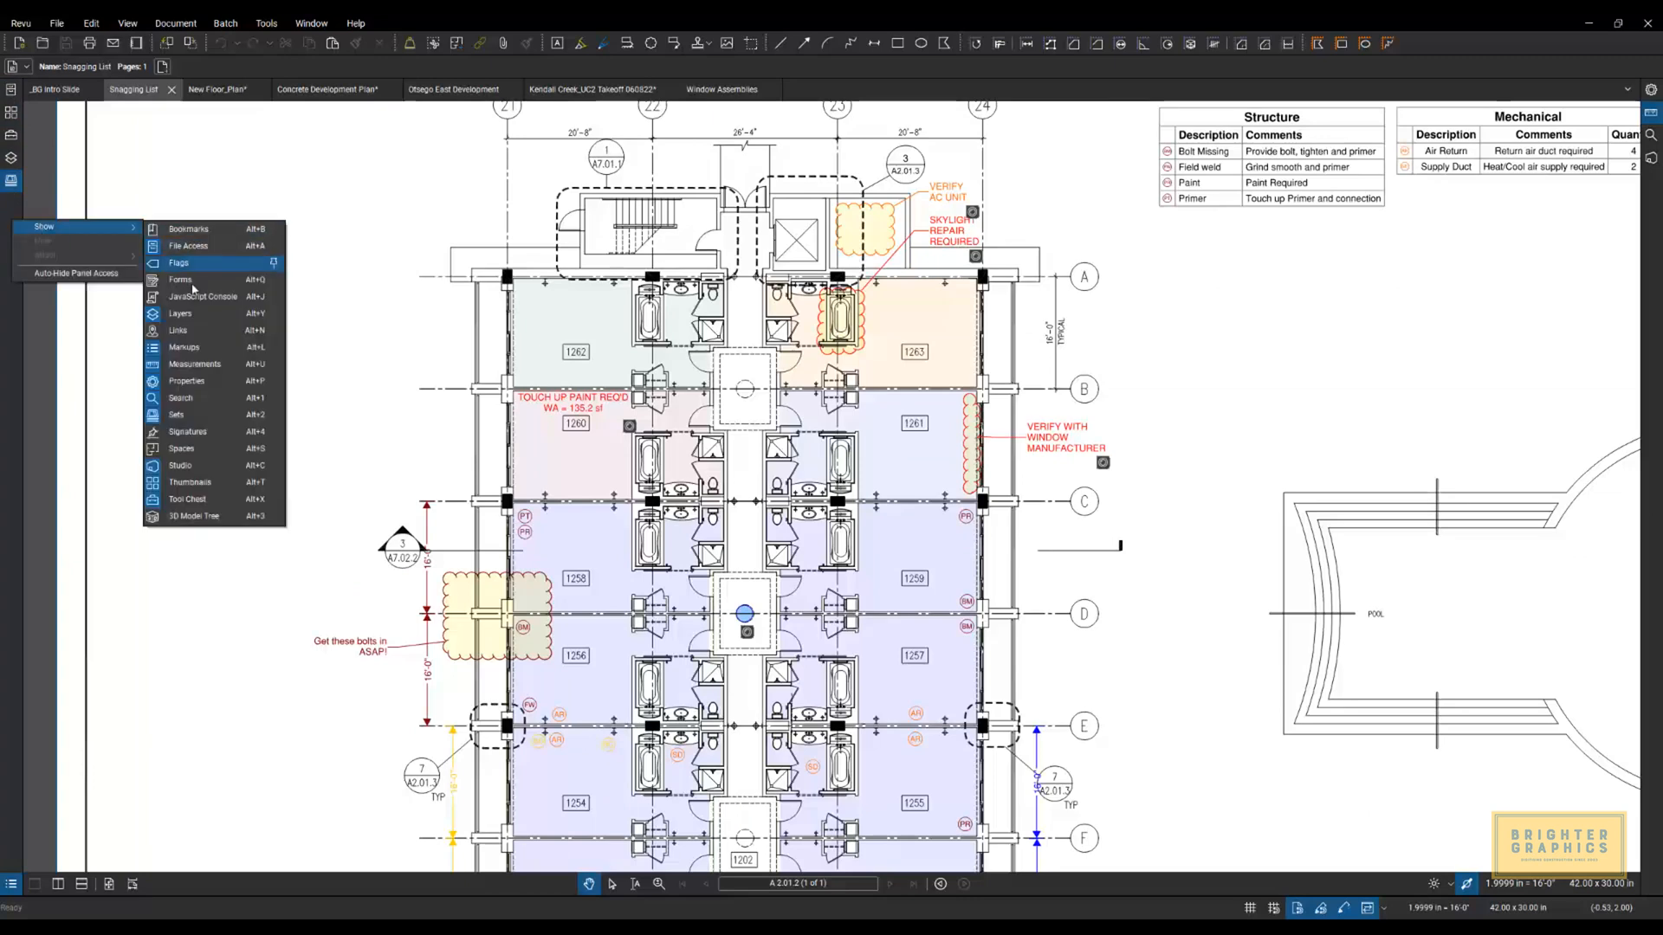
left_click(198, 451)
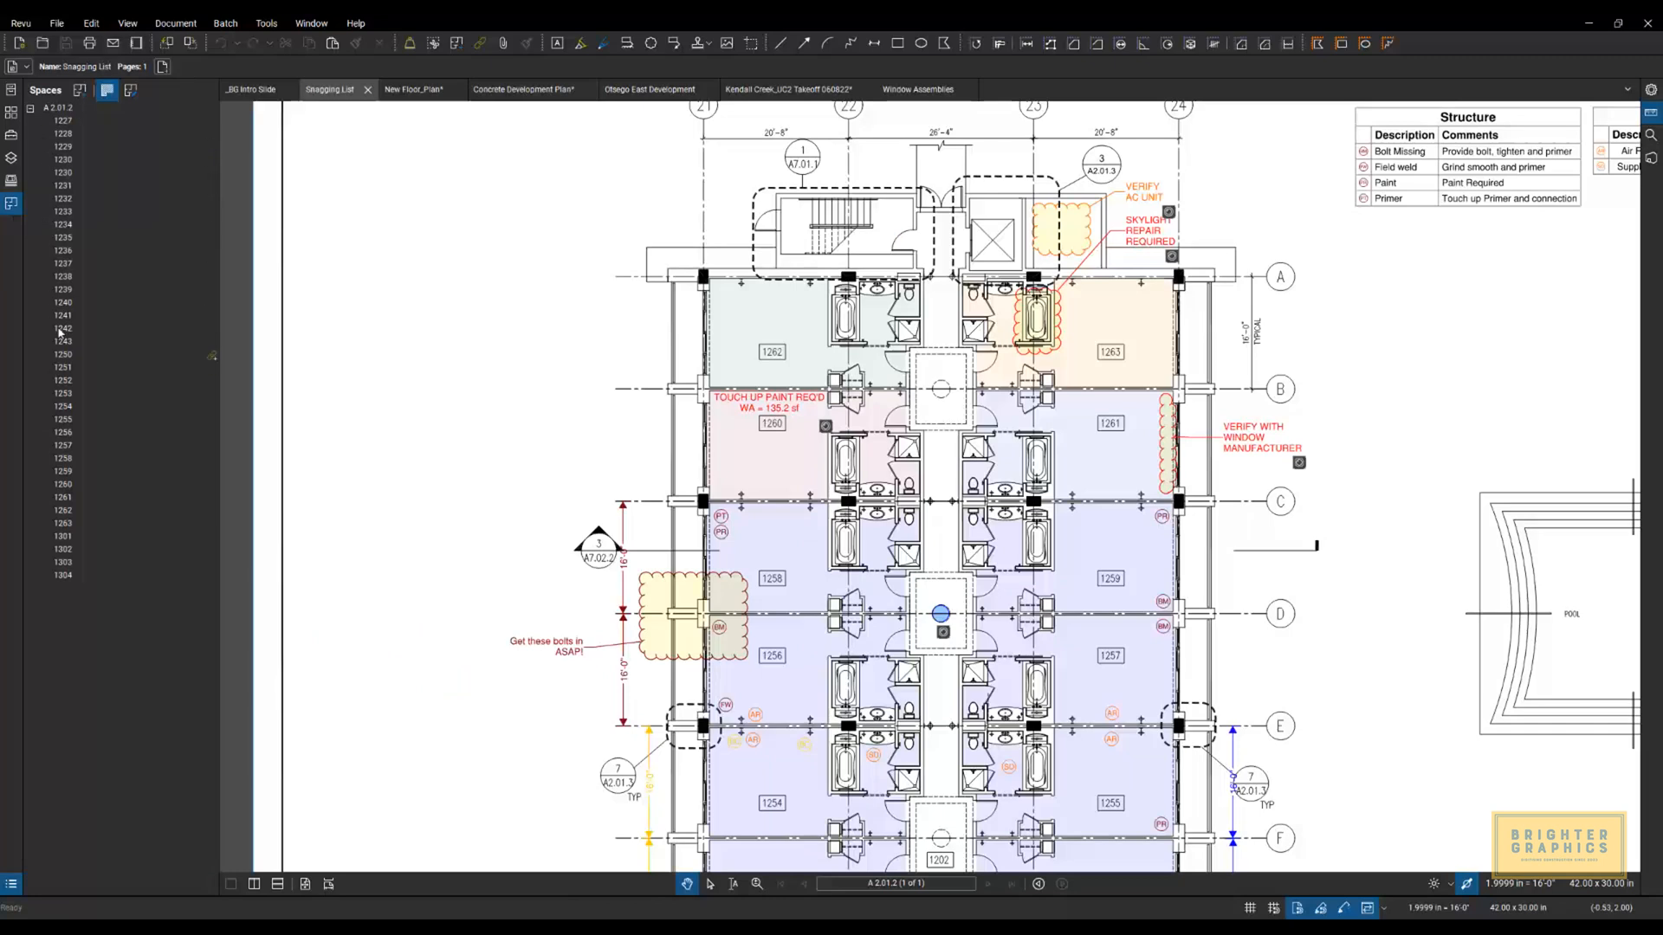
Step: Check spaces 1228 and 1229 in the spaces list, then clear the selection
left_click(66, 135)
left_click(71, 148)
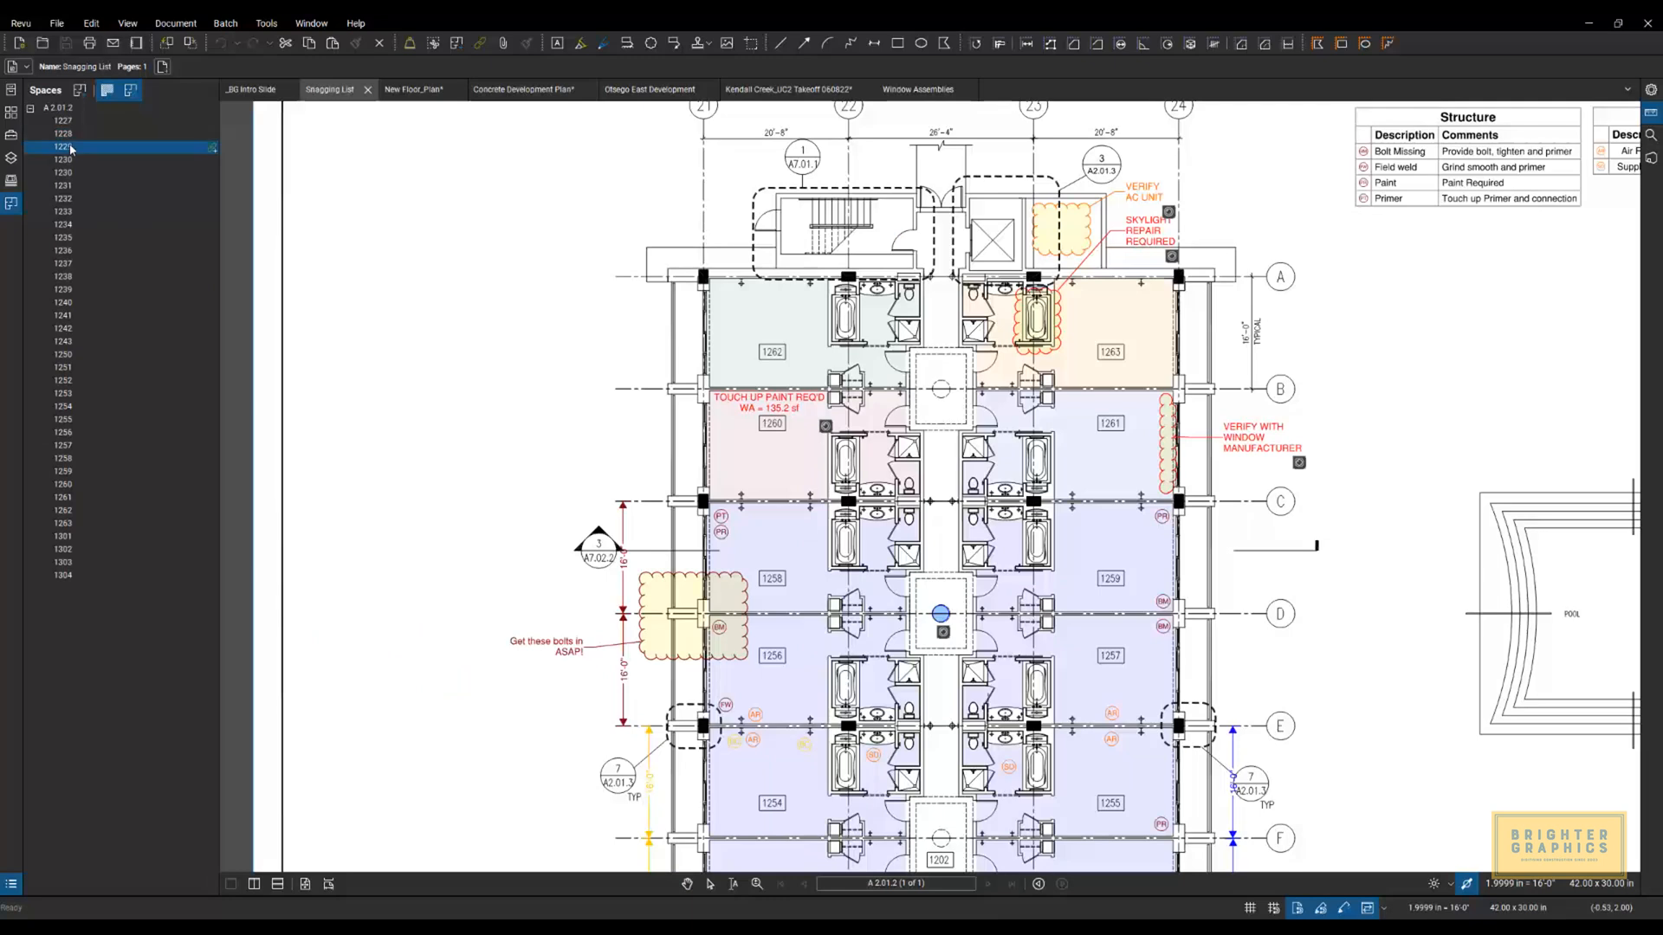
key("Escape")
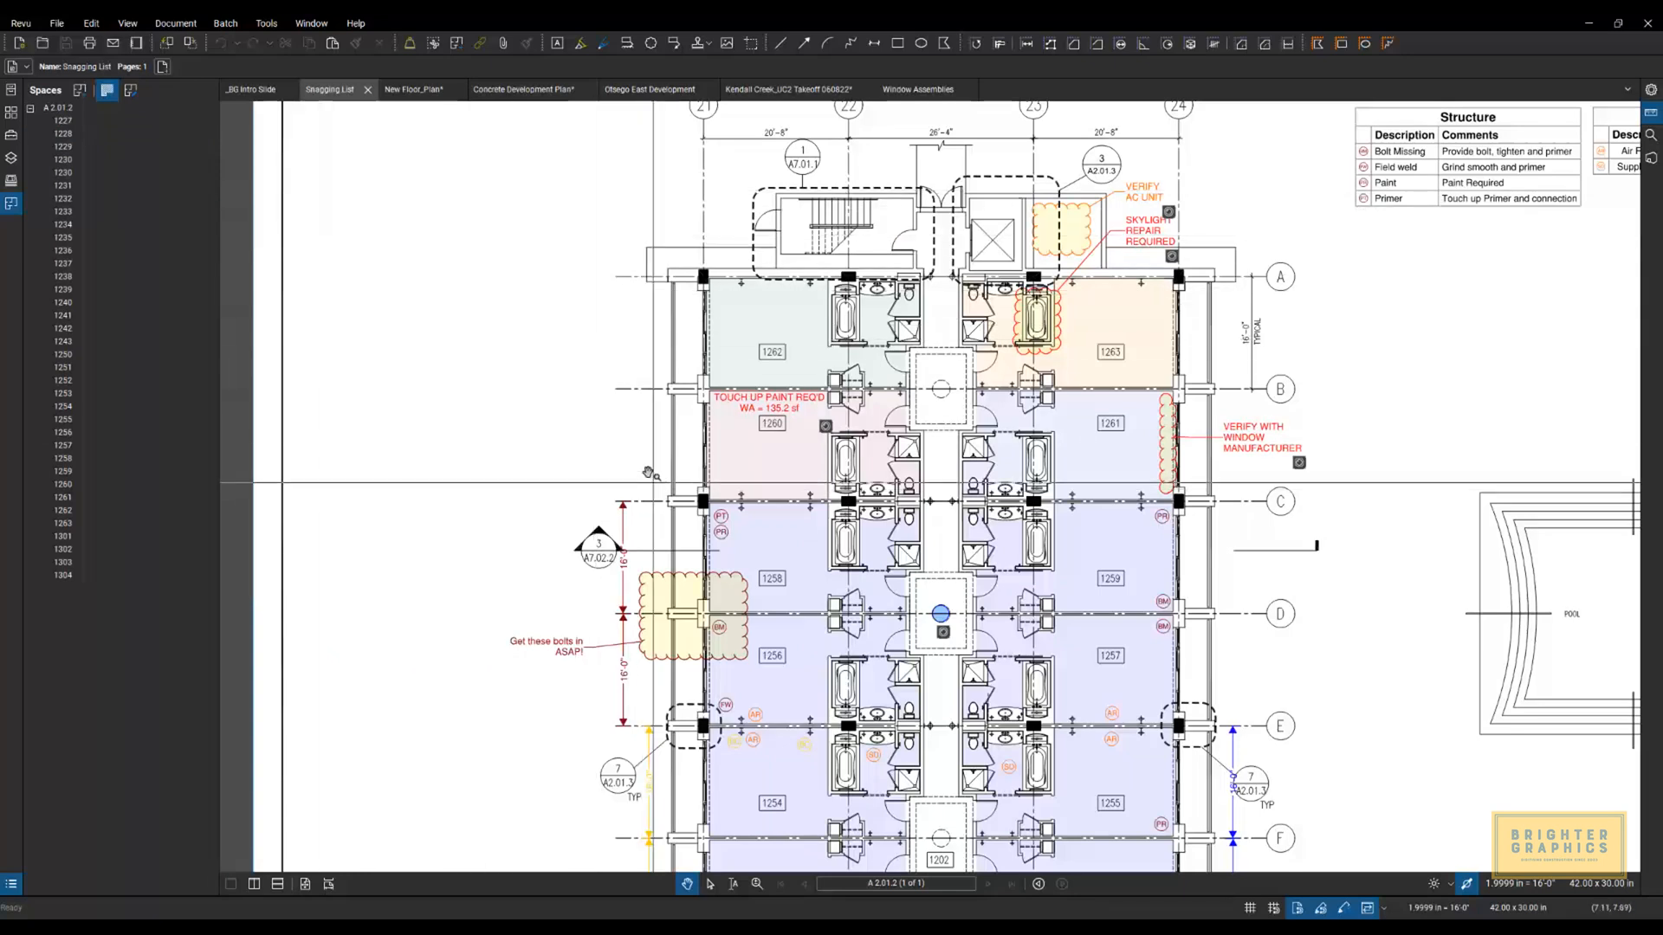
Step: Select the PT markup in room 1258 and sort the Markups List by Space
scroll(654, 483, "up", 5)
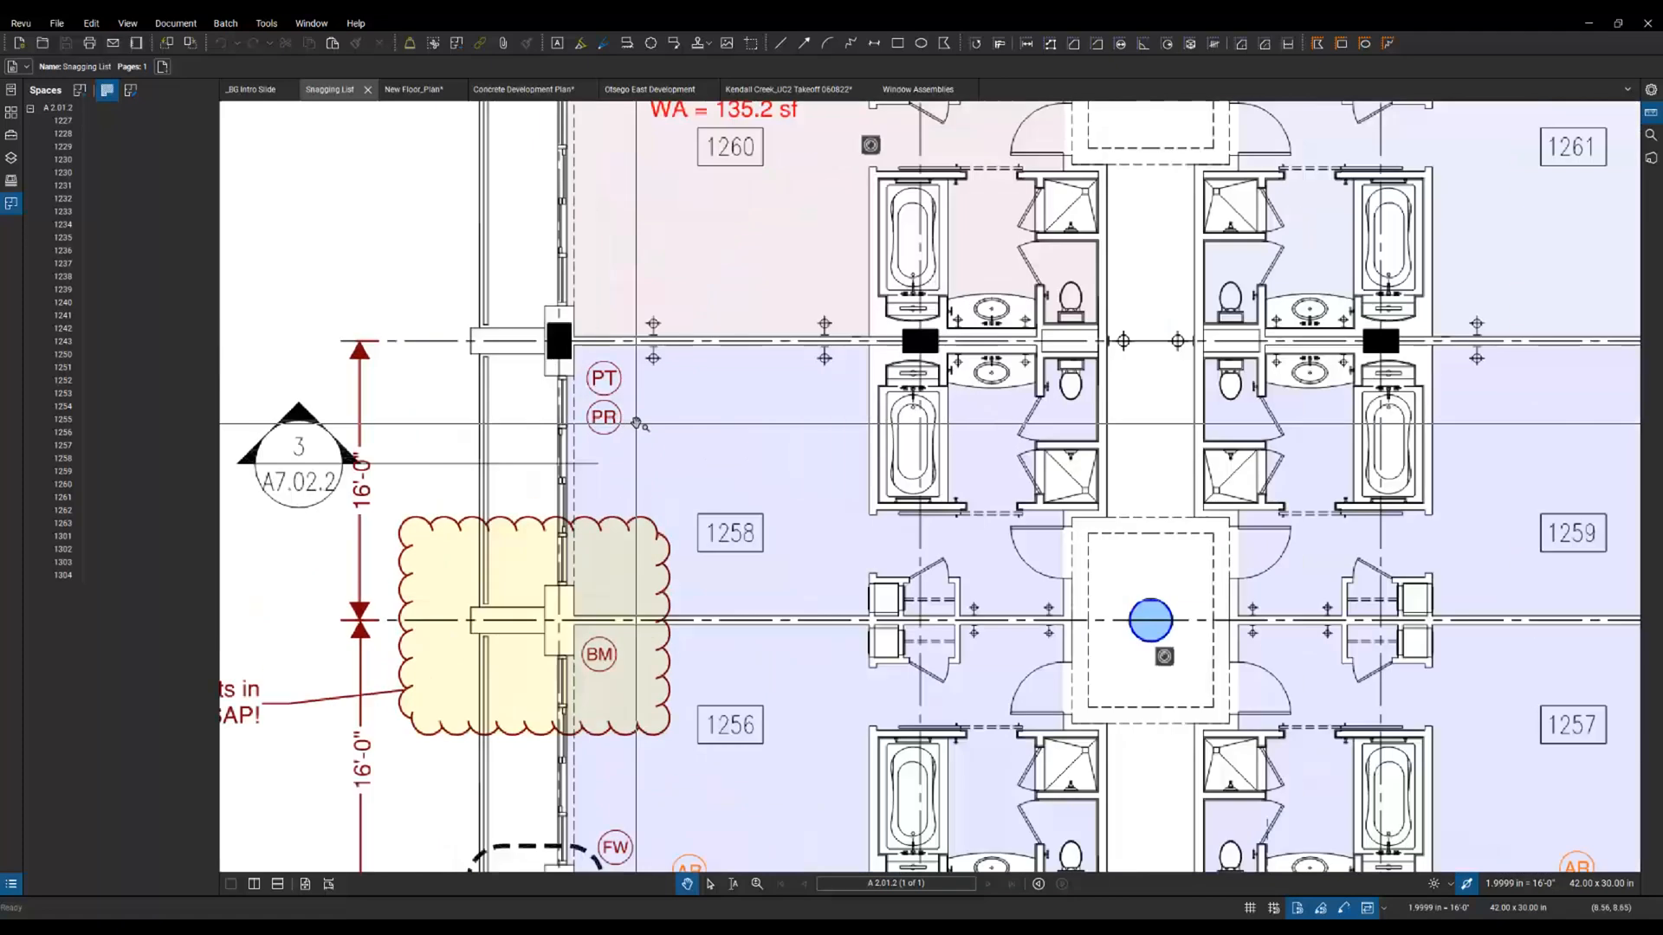
left_click(615, 387)
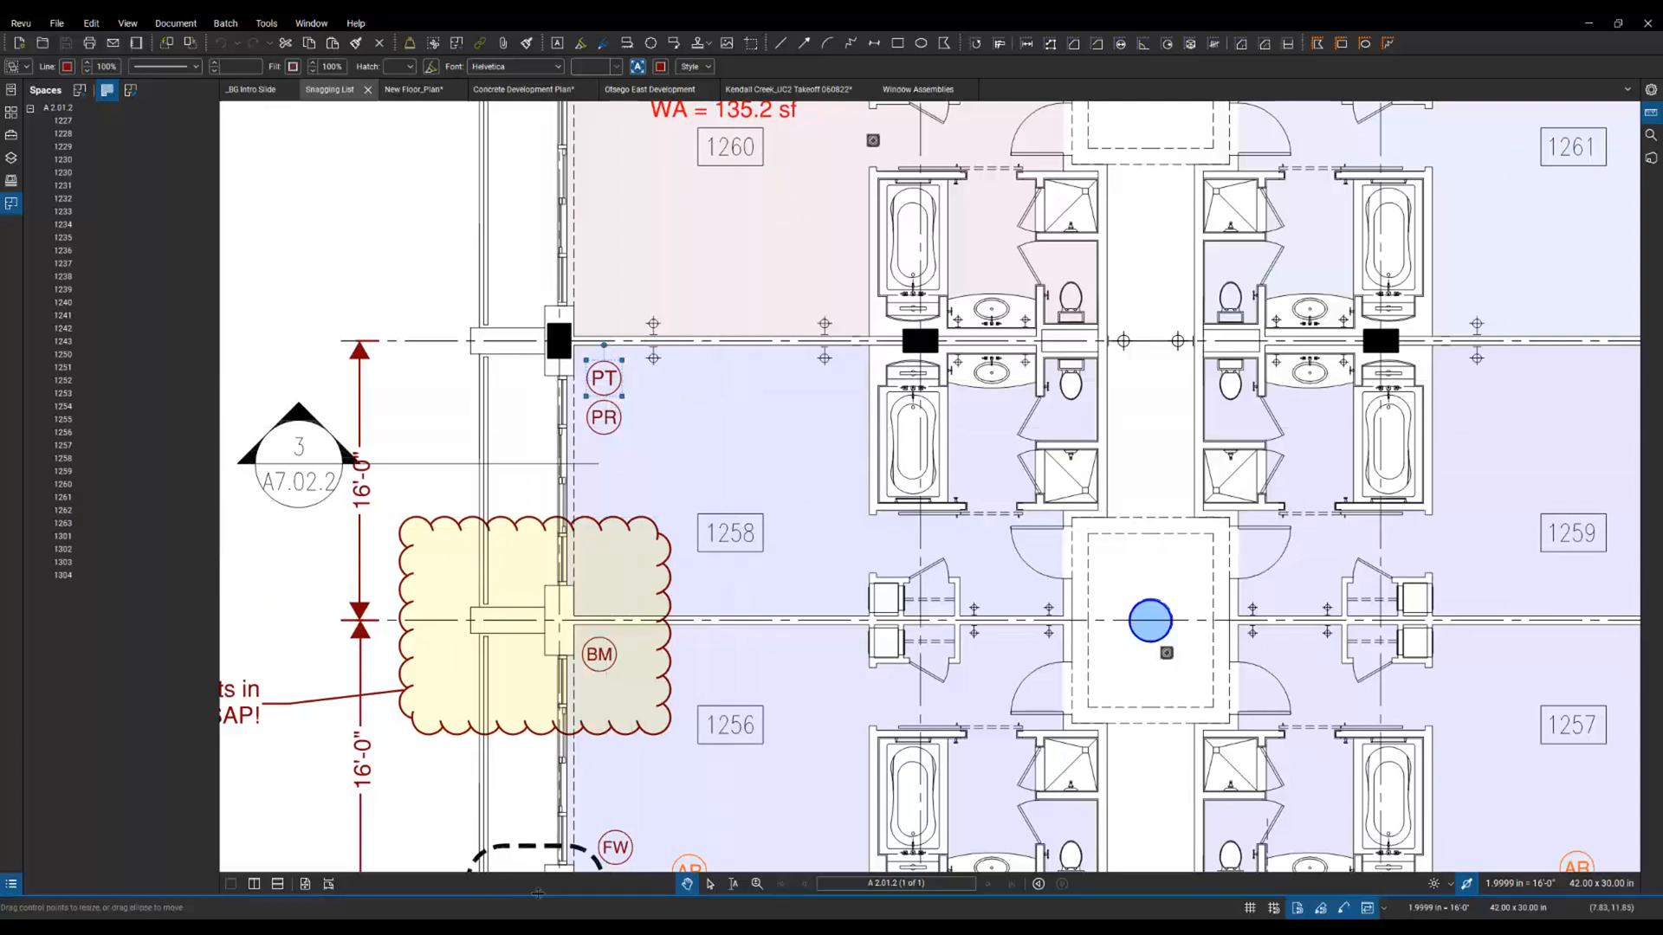
left_click_drag(539, 895, 519, 590)
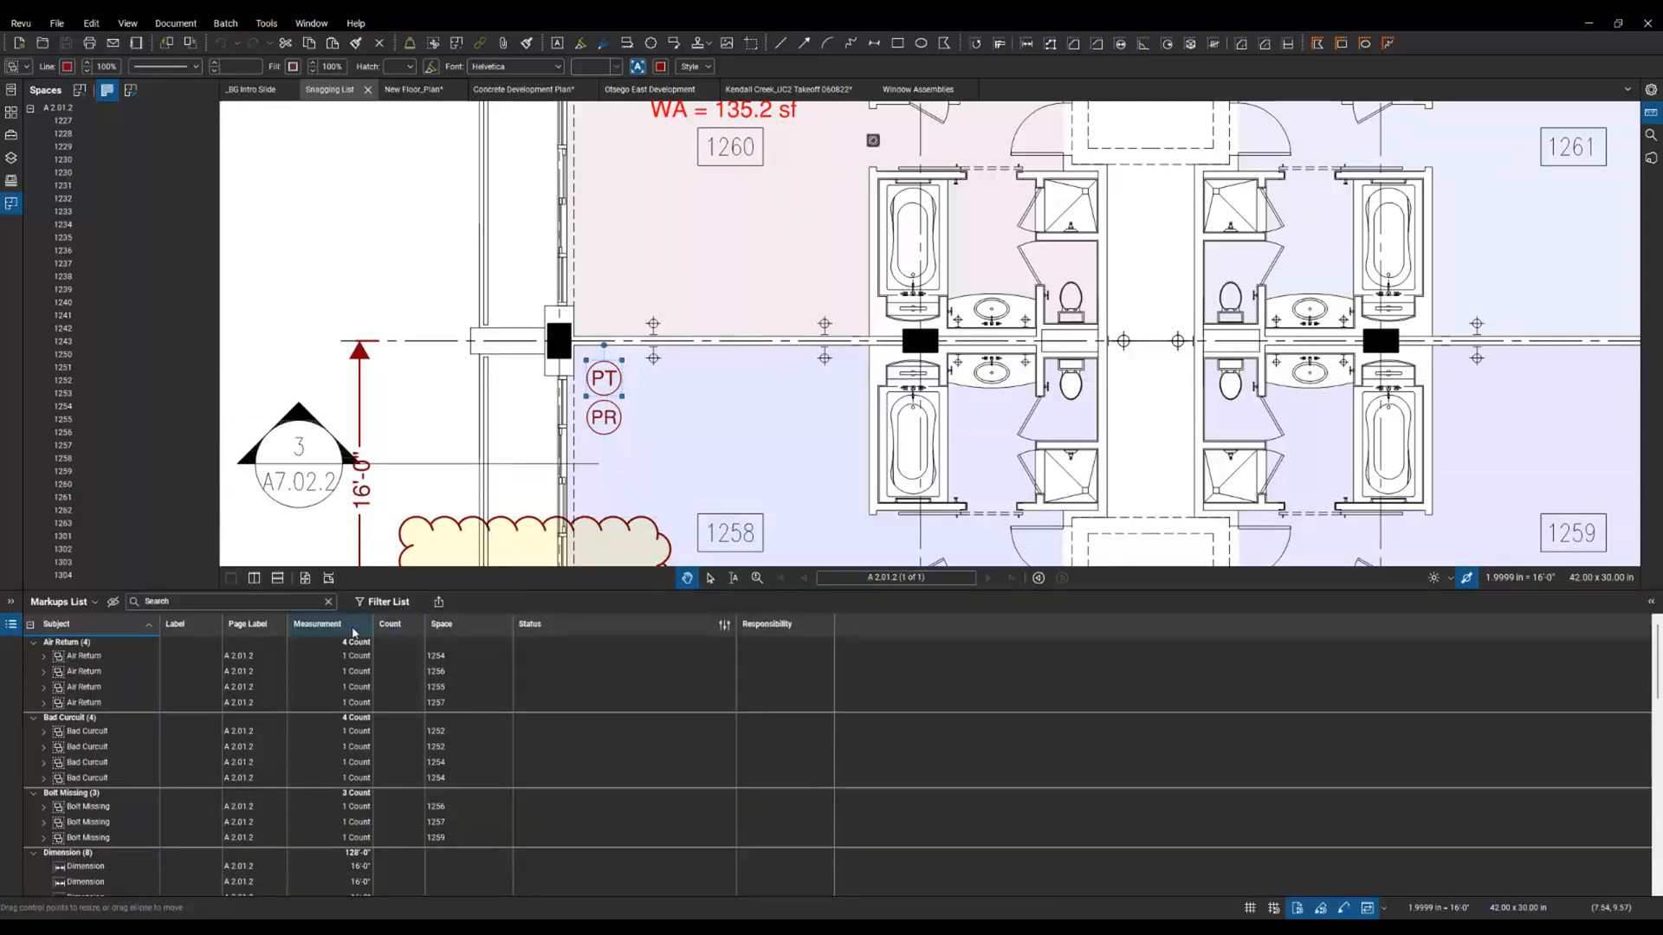
left_click(465, 631)
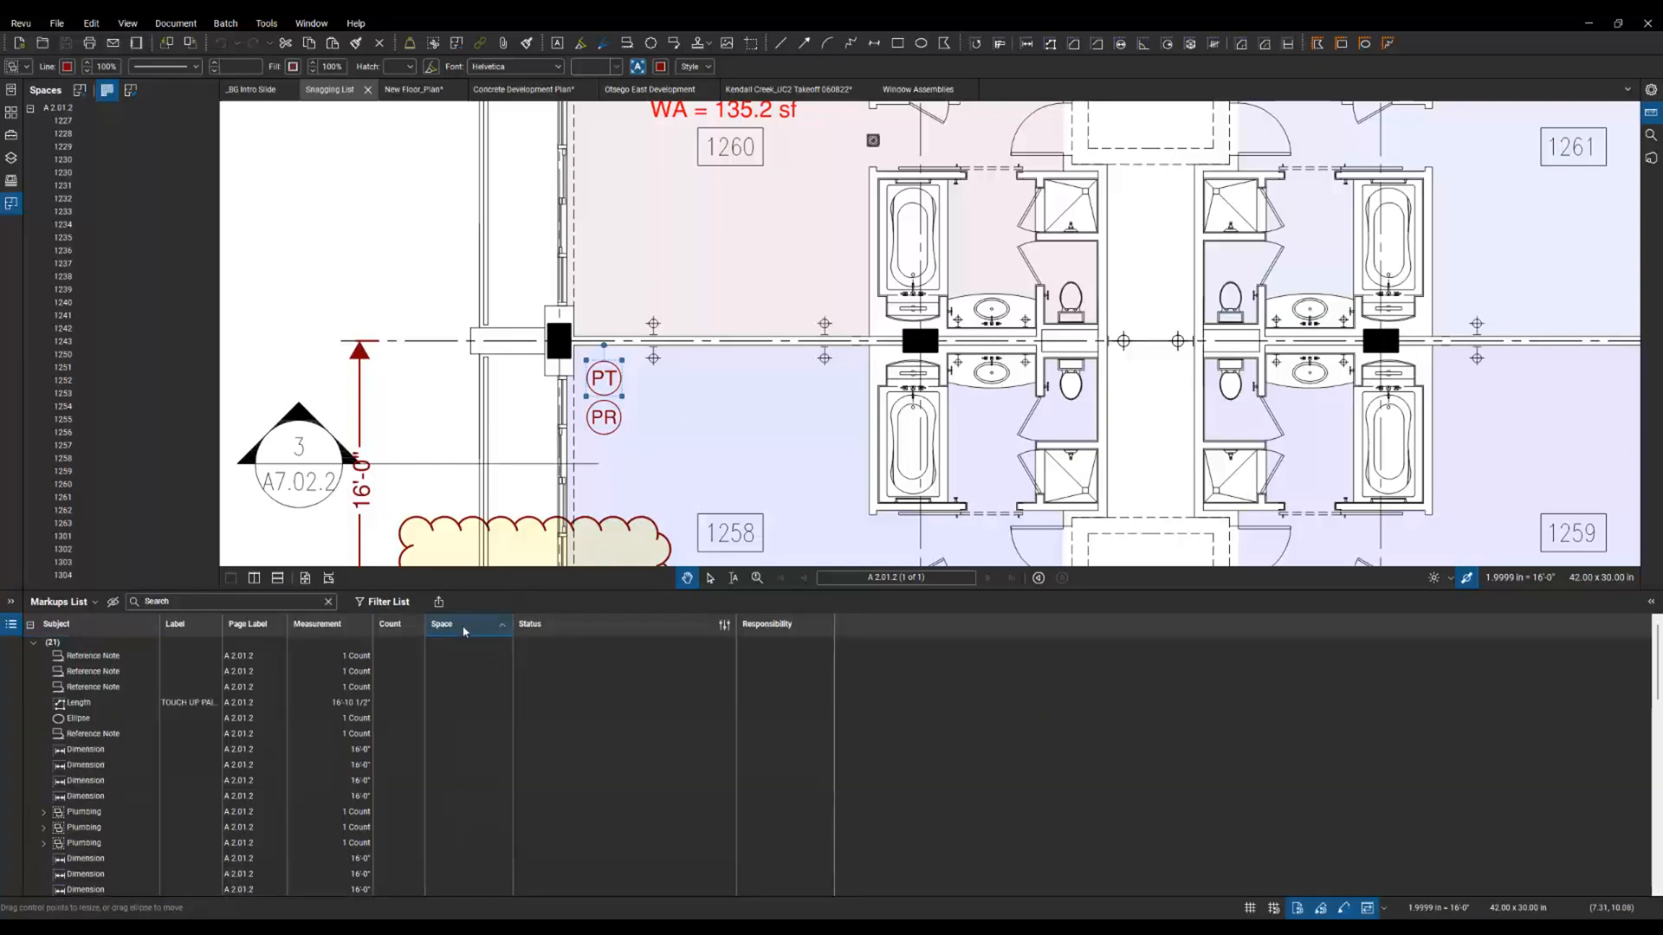
Step: Review the markups grouped under each room number, then hide the Markups List and deselect the markup
scroll(469, 702, "down", 10)
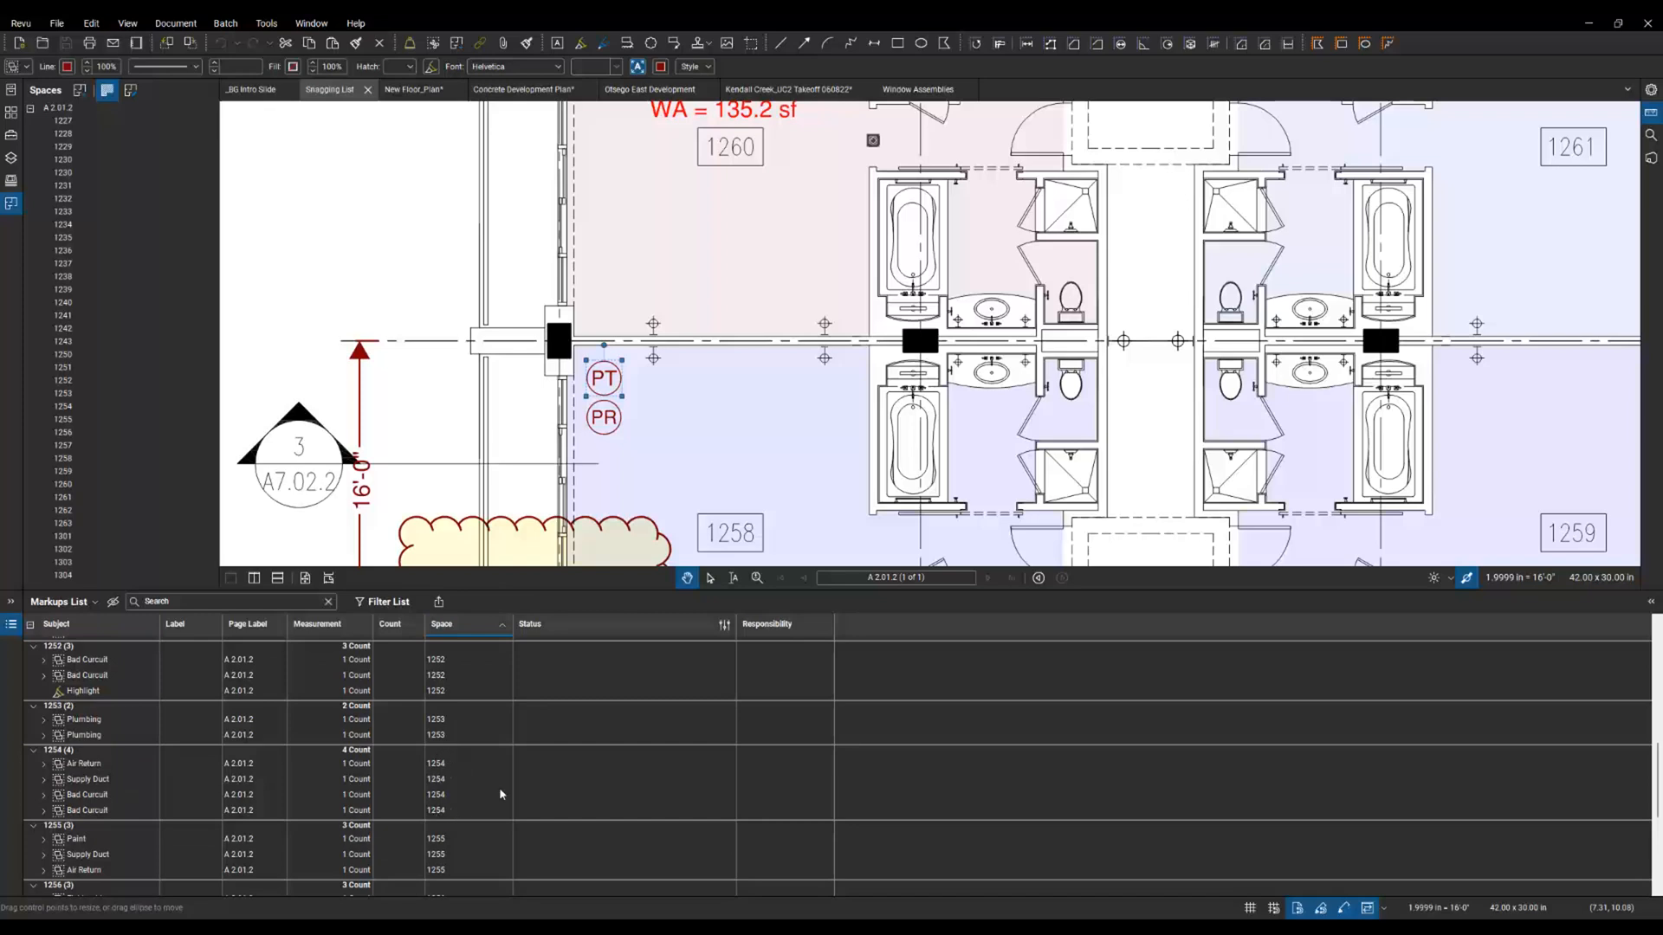
scroll(498, 794, "down", 5)
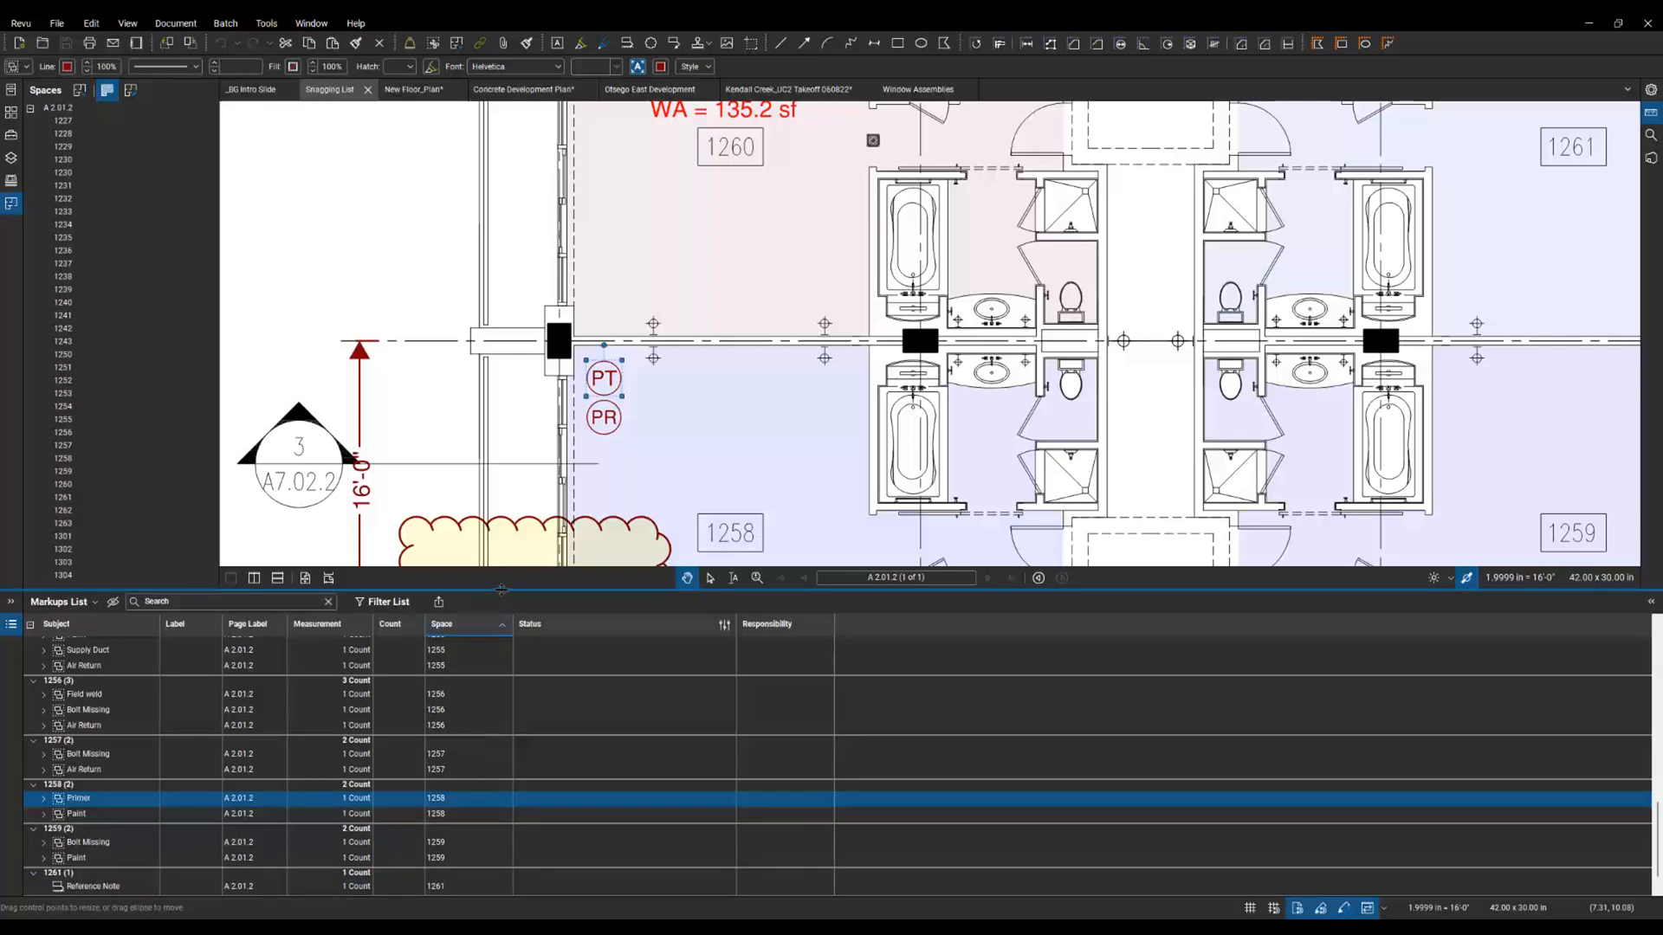
double_click(502, 591)
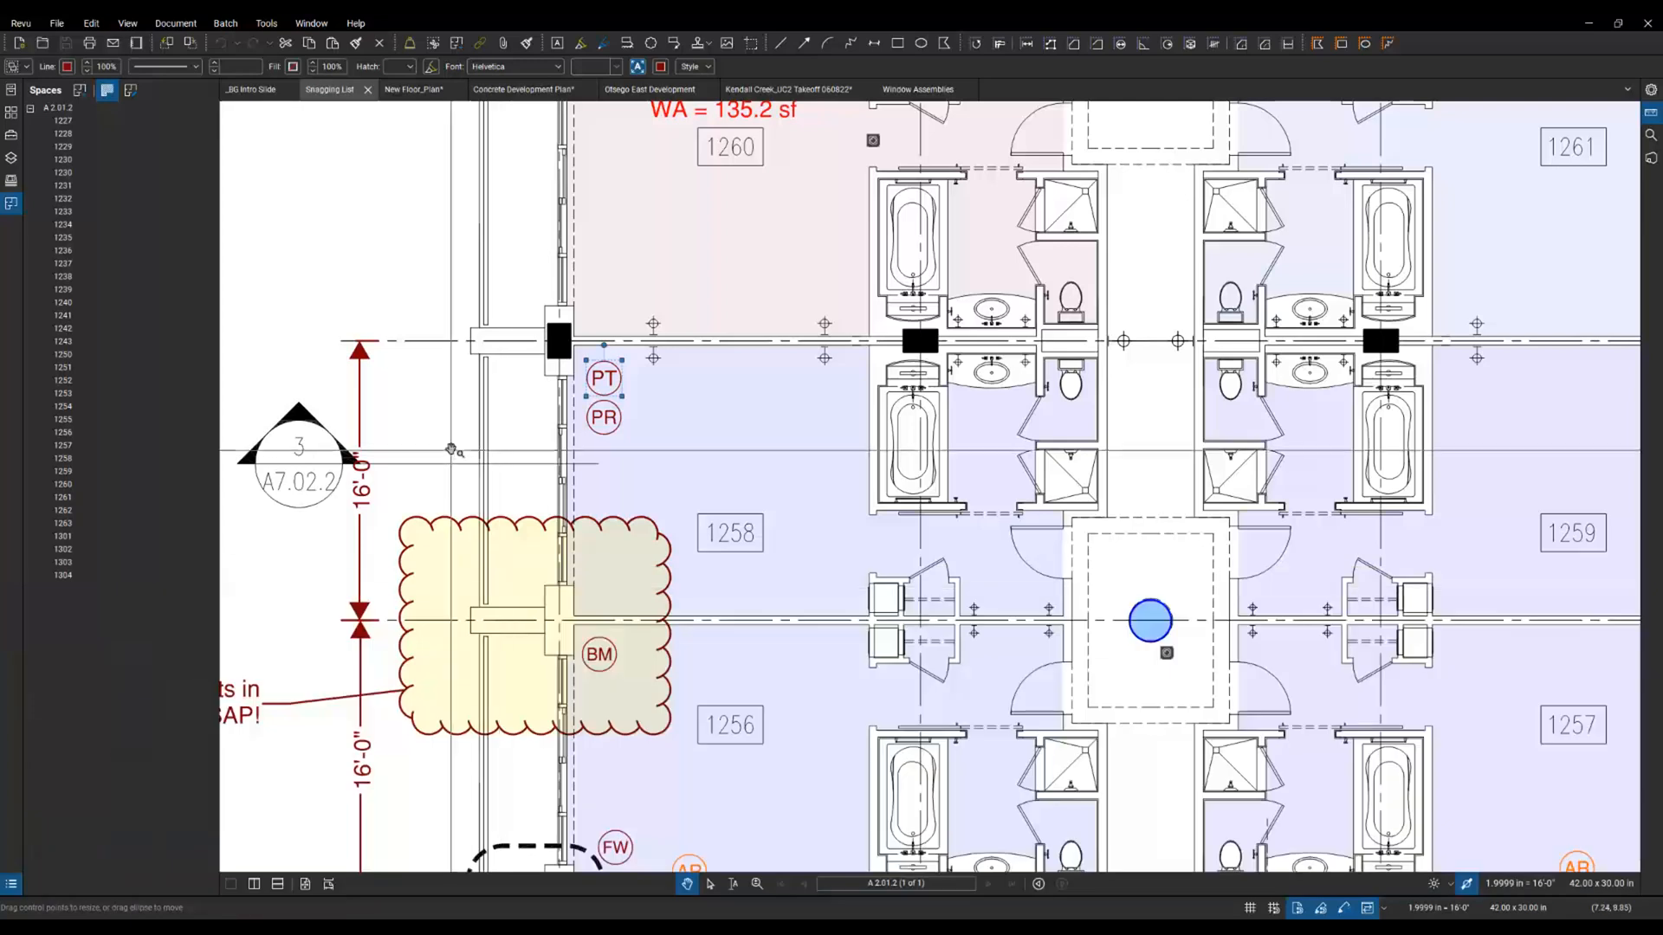
left_click(450, 451)
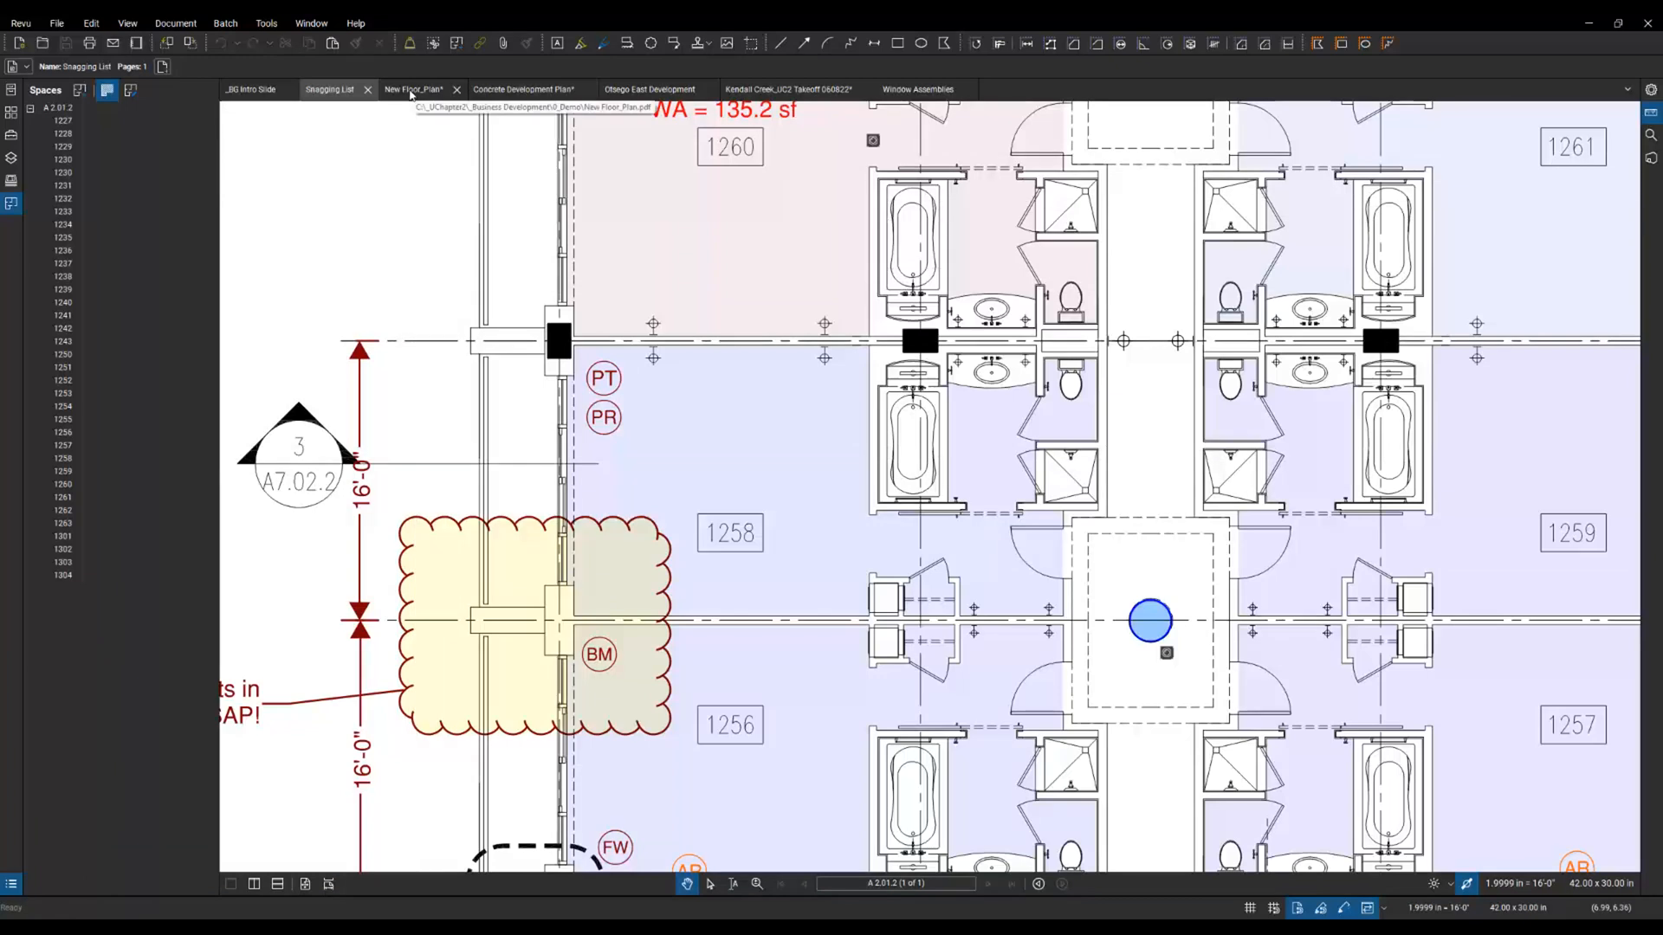
Step: Switch to the New_Floor_Plan drawing and bring the Meeting 201 to 204 rooms into close view
left_click(412, 90)
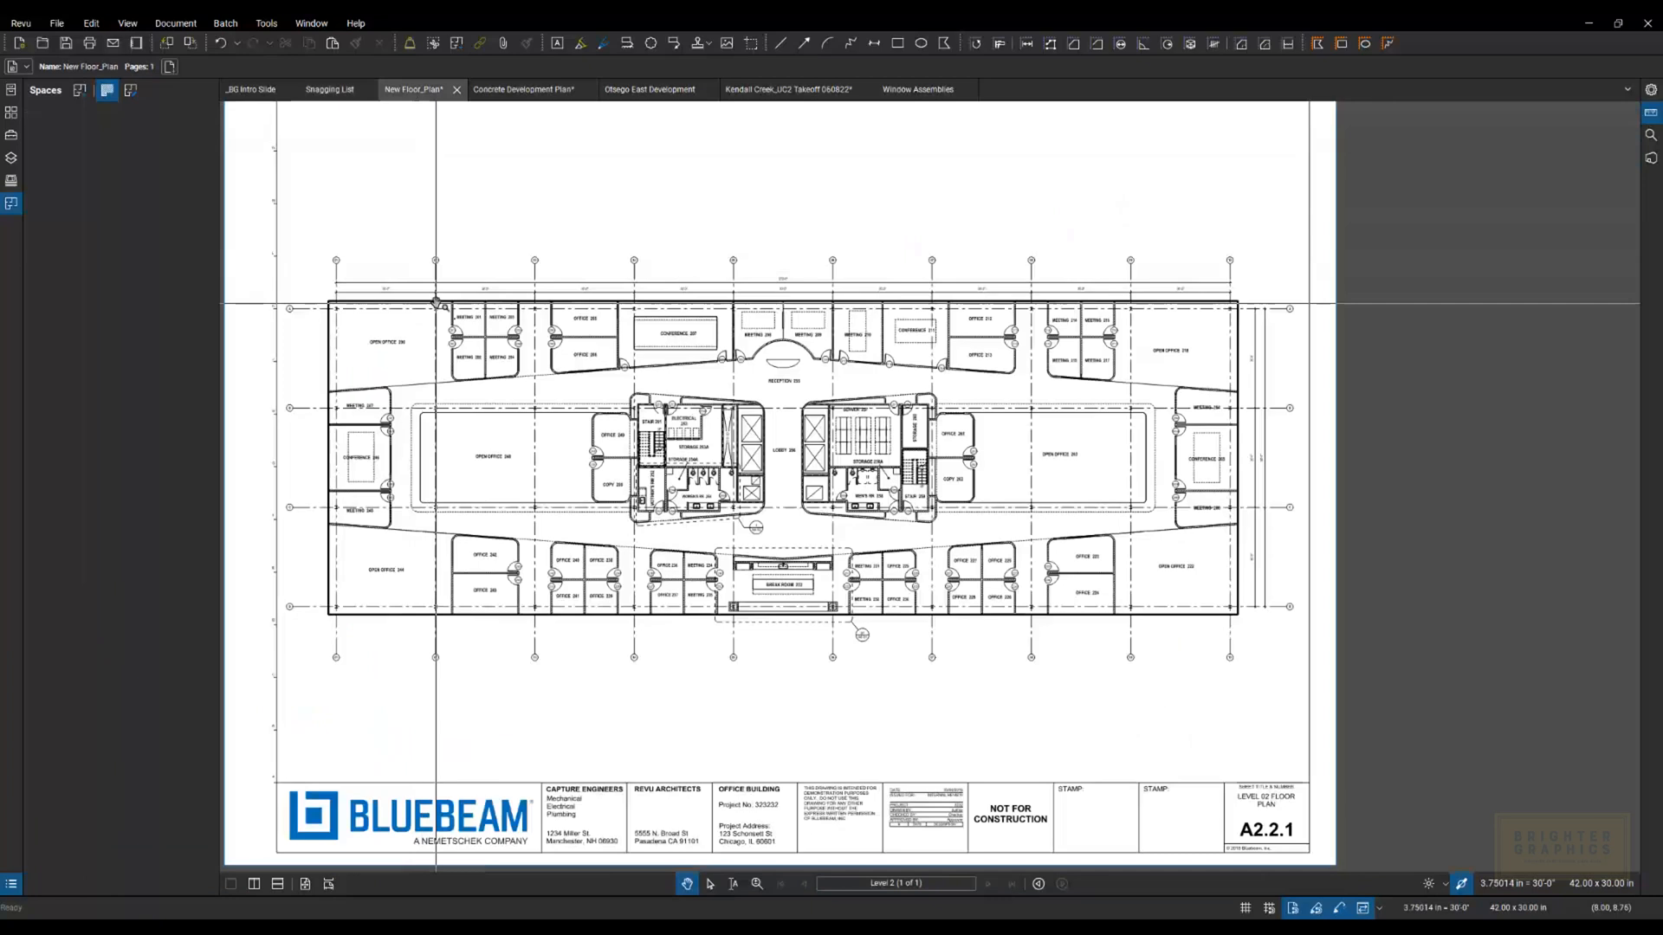
scroll(435, 305, "up", 1)
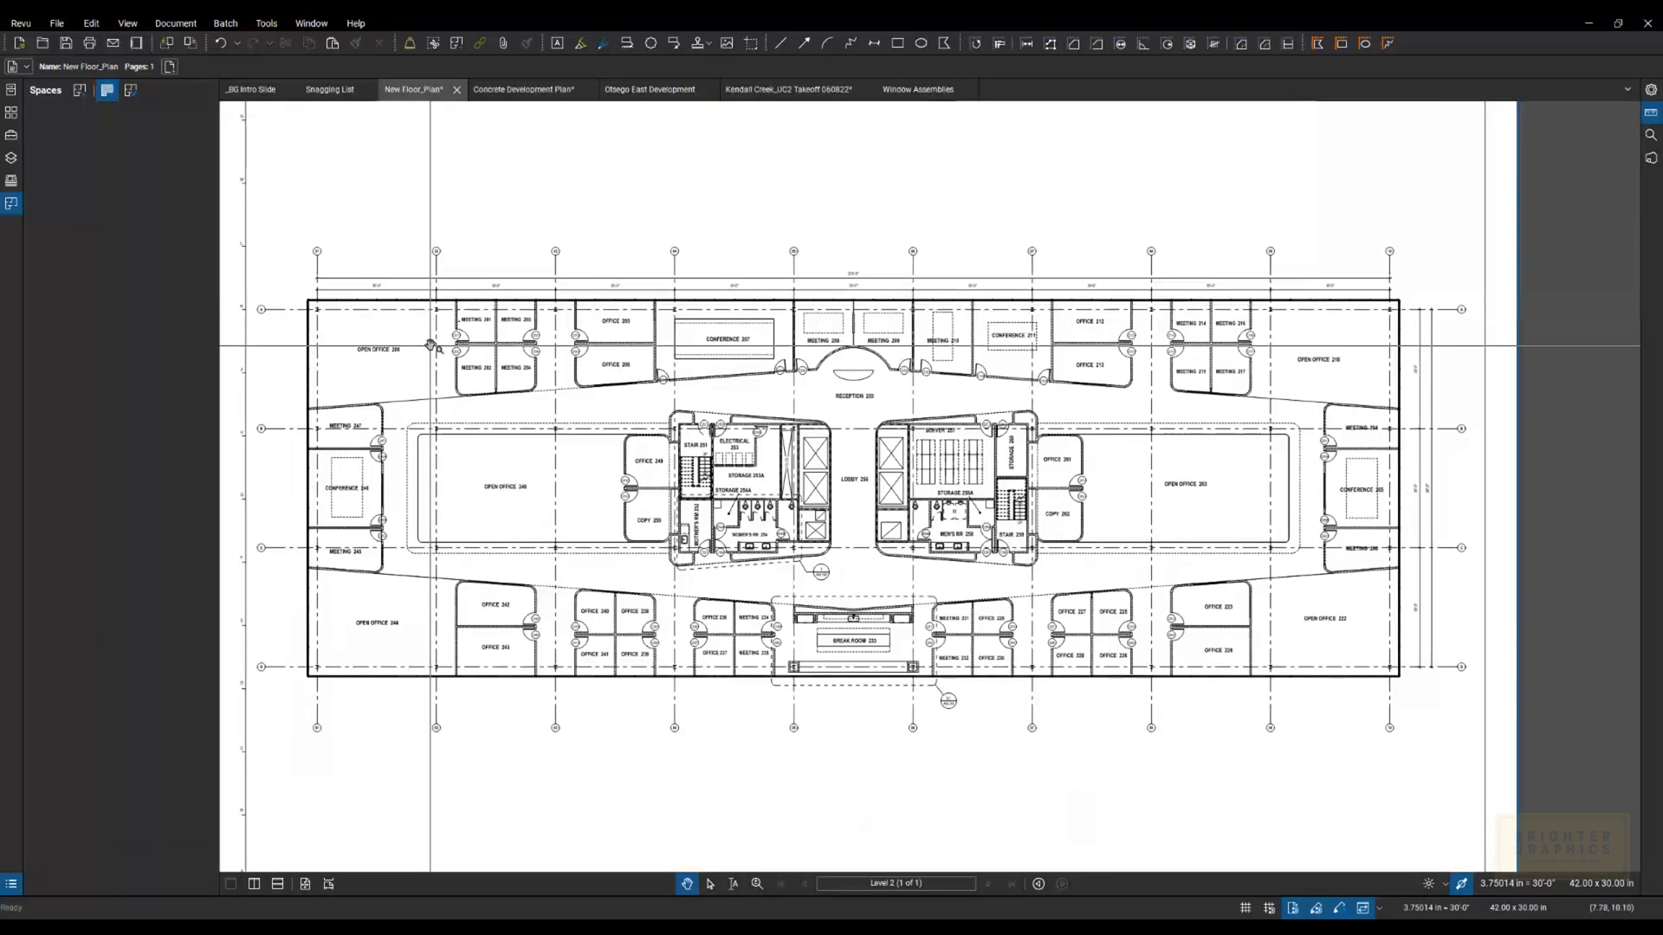
scroll(432, 345, "up", 4)
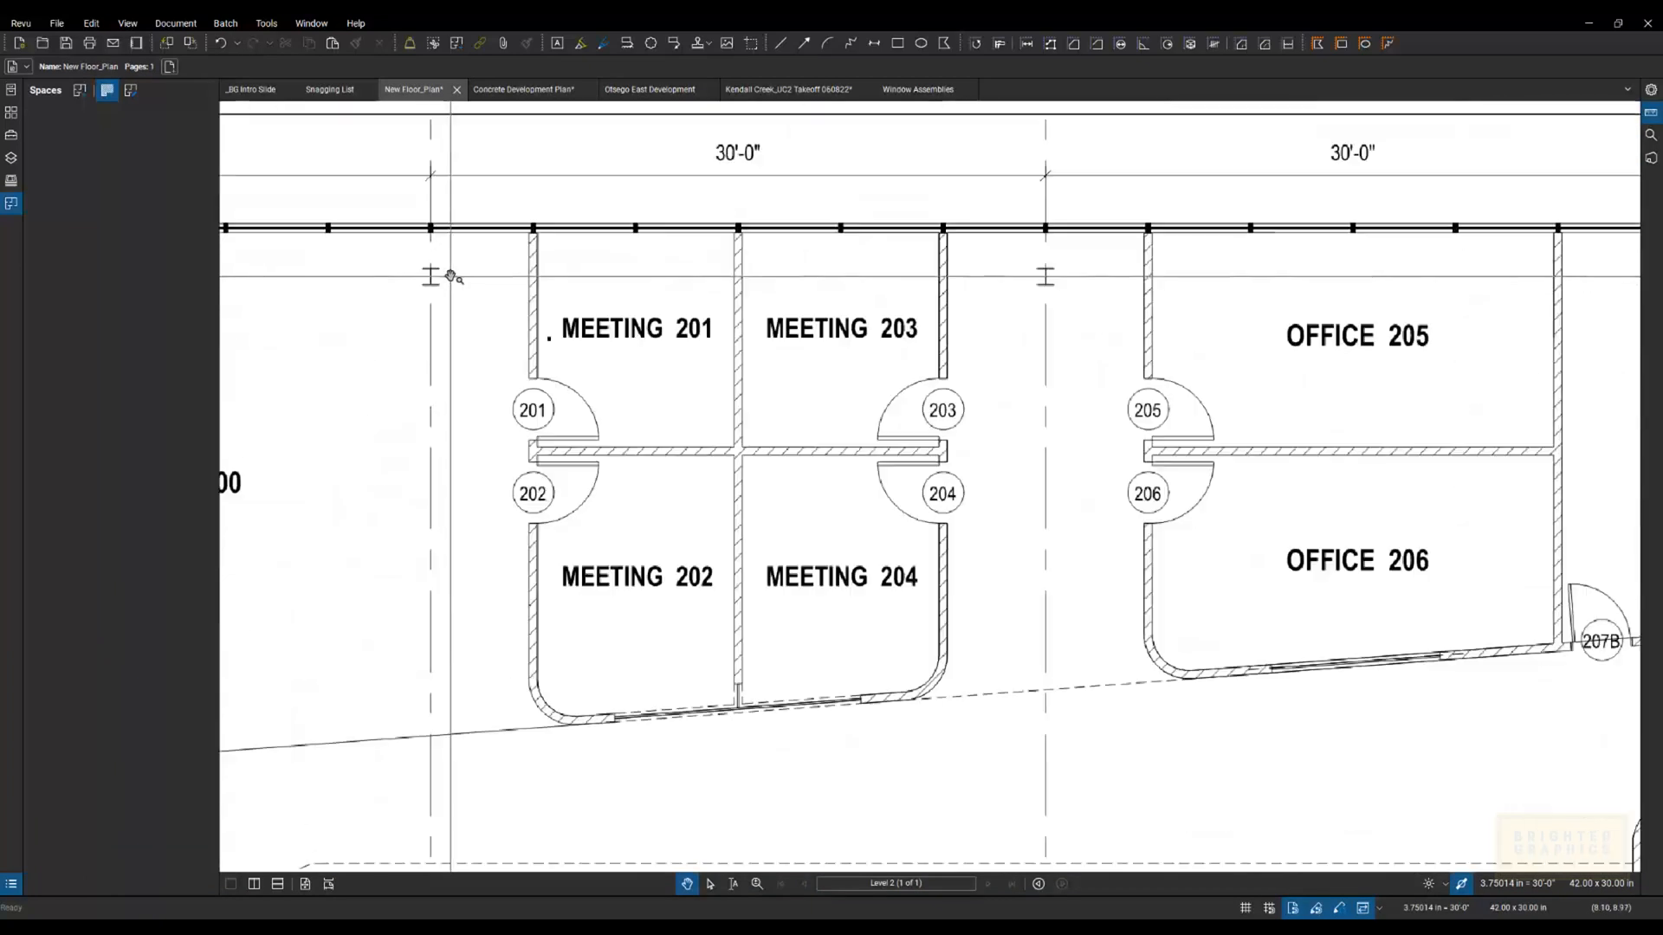
left_click(11, 208)
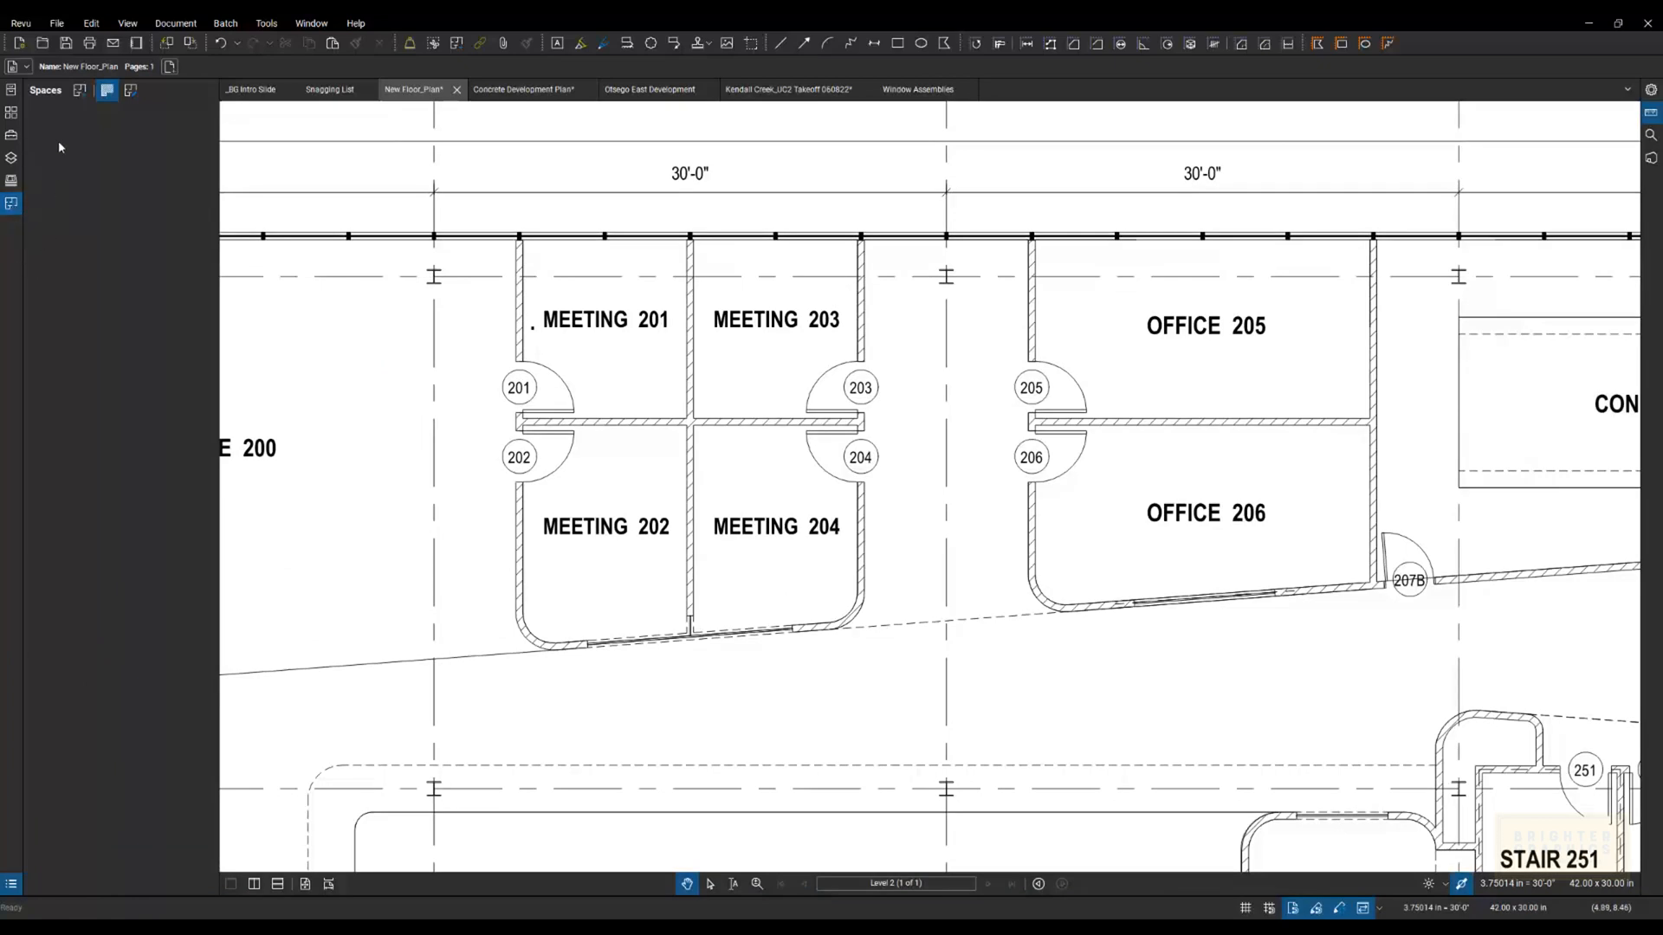
Step: Add a rectangular space covering the Meeting 201 room up to its inner wall faces and name it Meeting 201
left_click(80, 92)
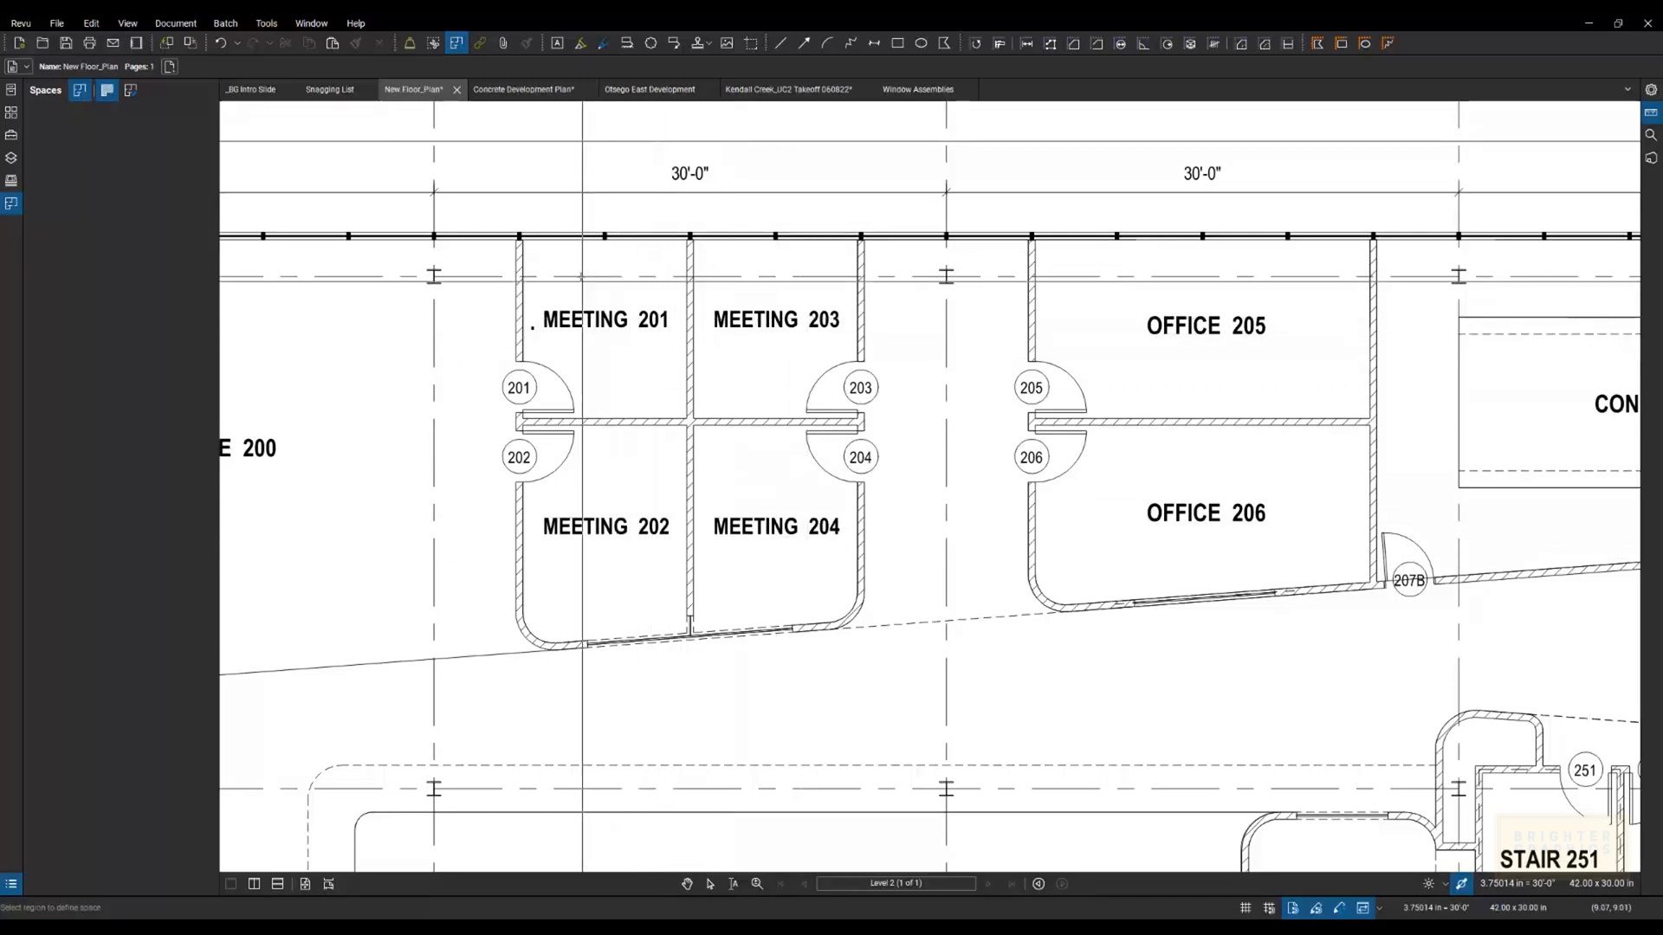
scroll(578, 277, "up", 3)
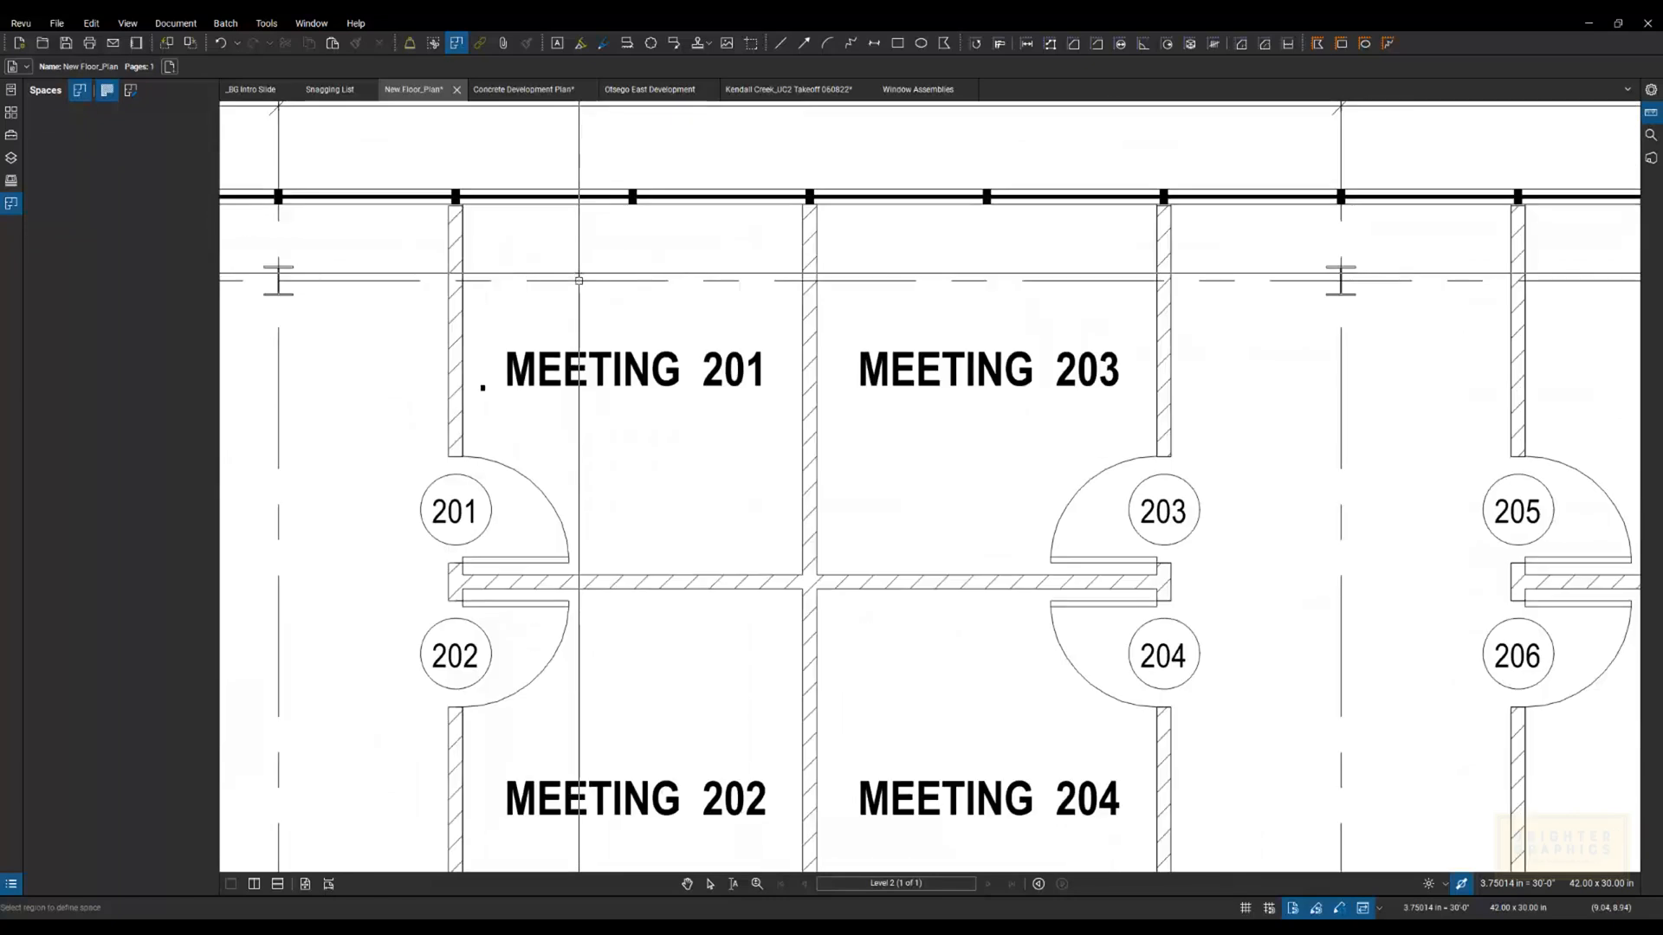
left_click(802, 204)
left_click(460, 574)
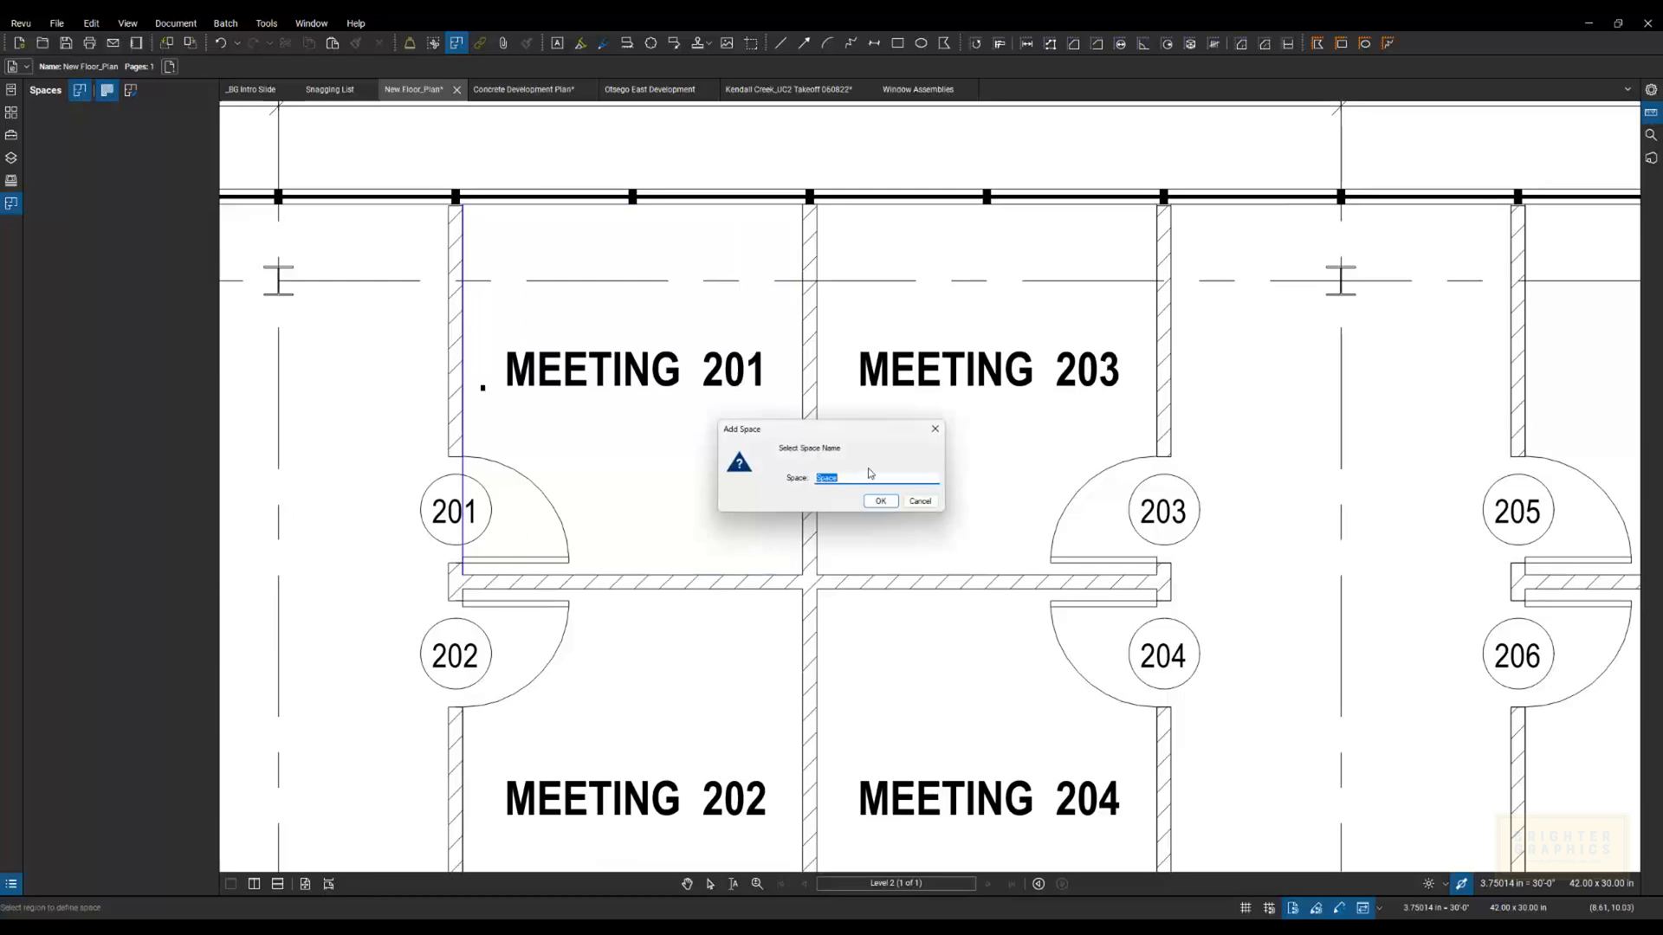
type("Meeting 201")
left_click(879, 501)
Step: Add a polygonal space tracing the Meeting 202 room, cutting straight across its rounded corner, and name it Meeting 202
scroll(737, 320, "down", 3)
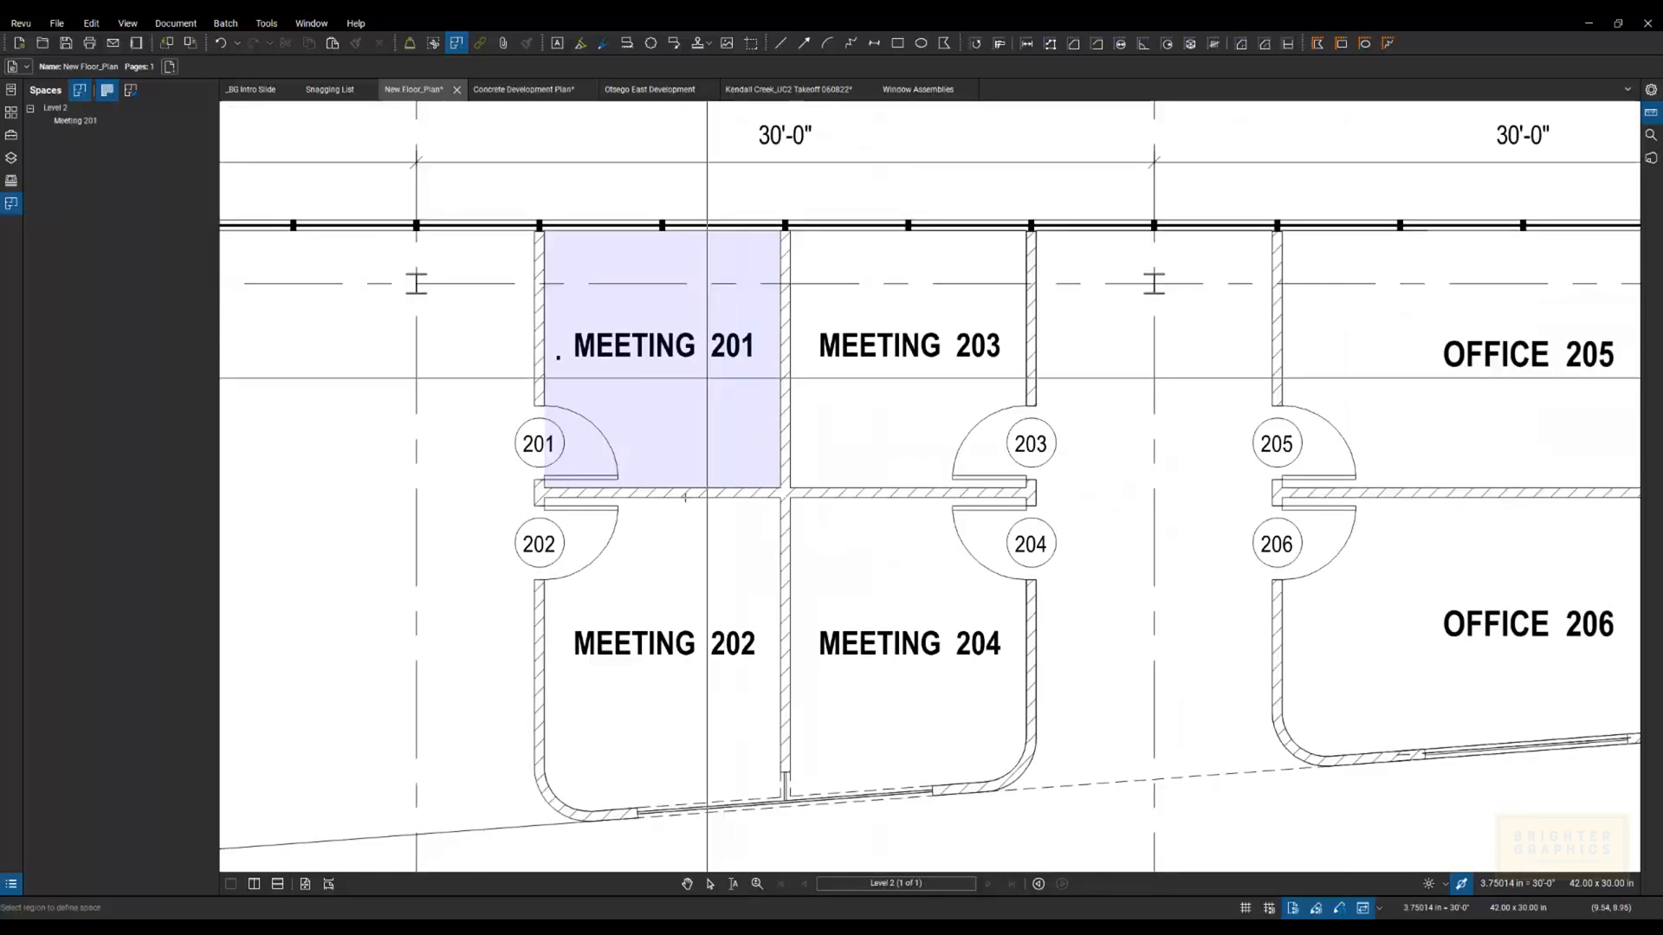
scroll(679, 831, "up", 5)
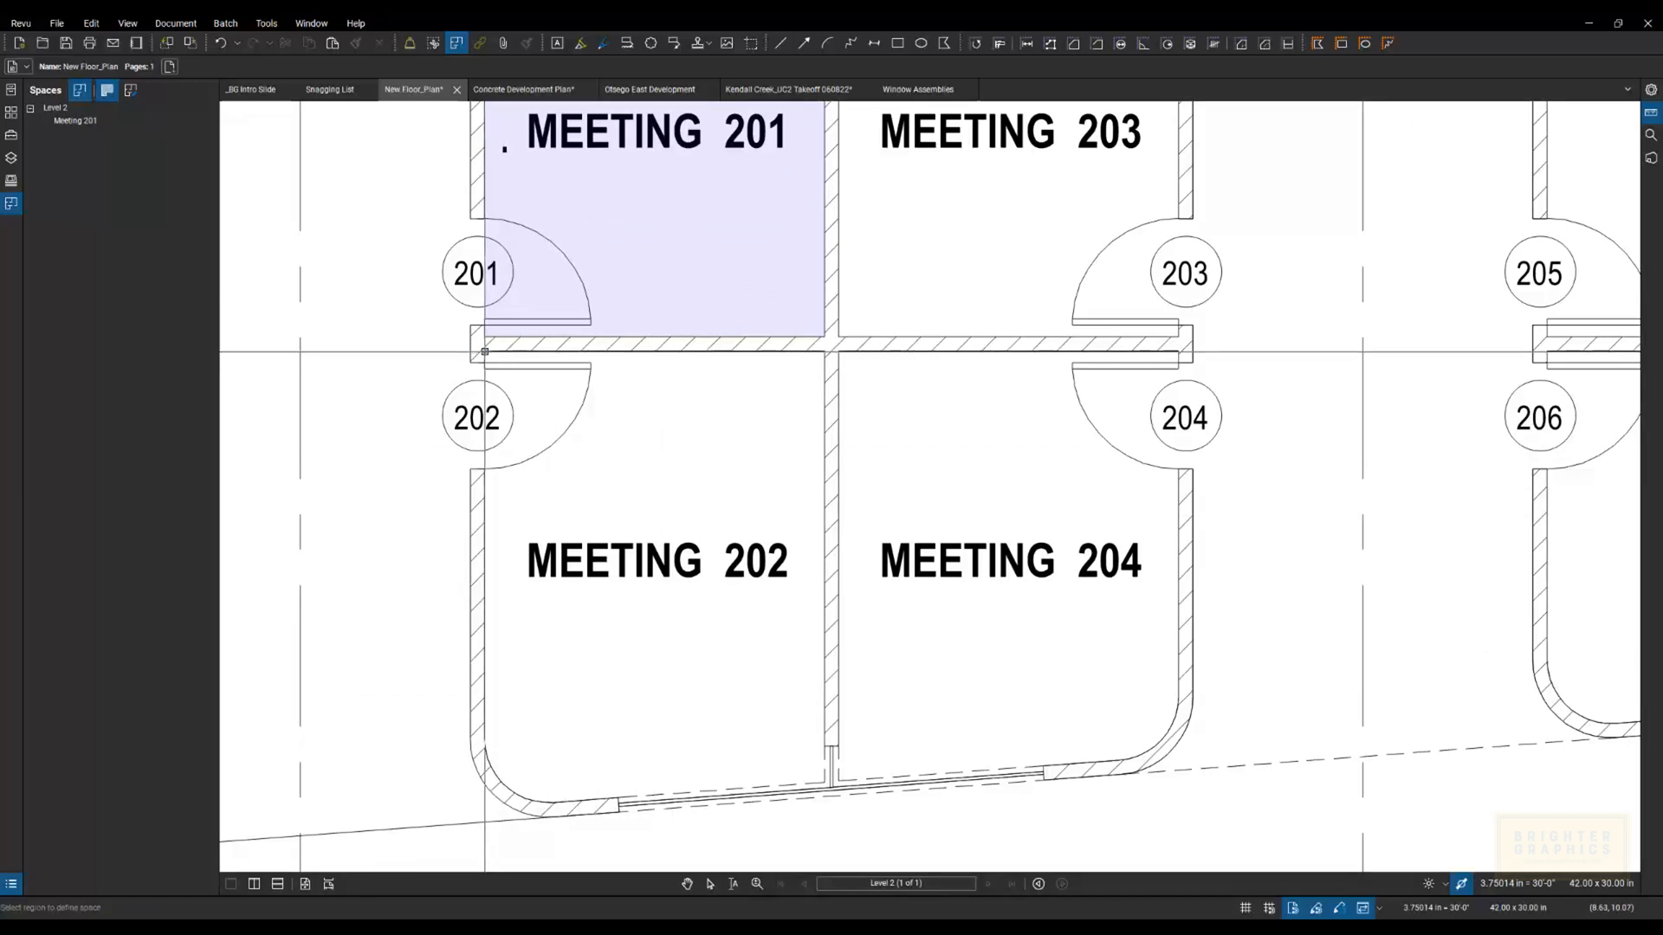
left_click(484, 351)
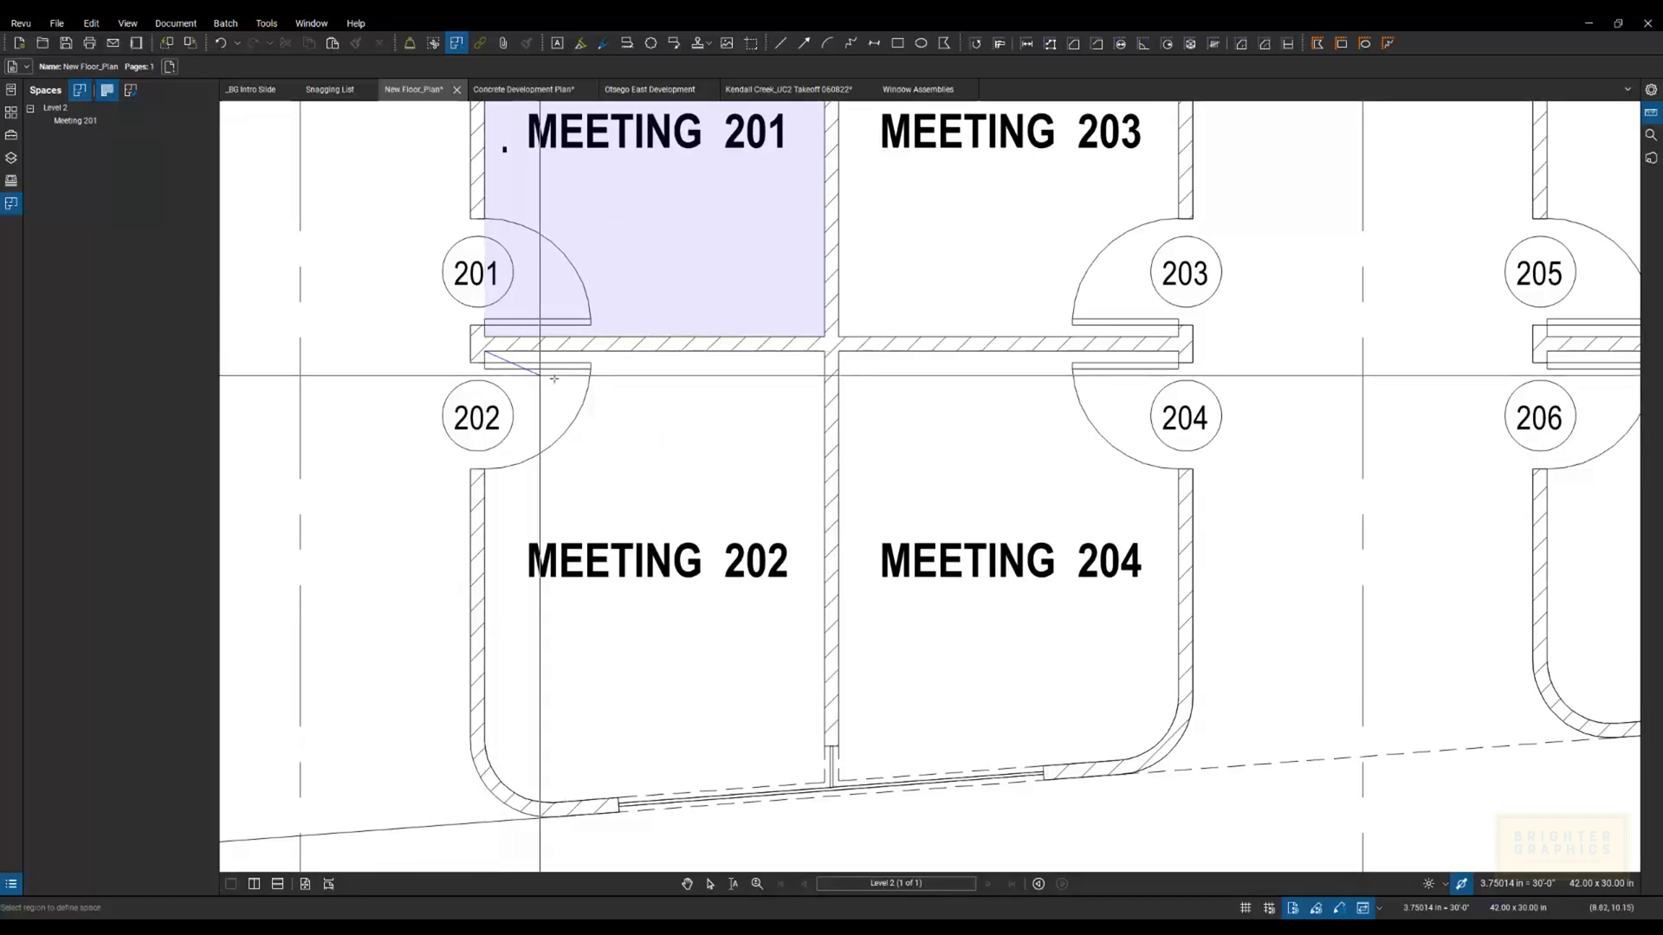
left_click(823, 351)
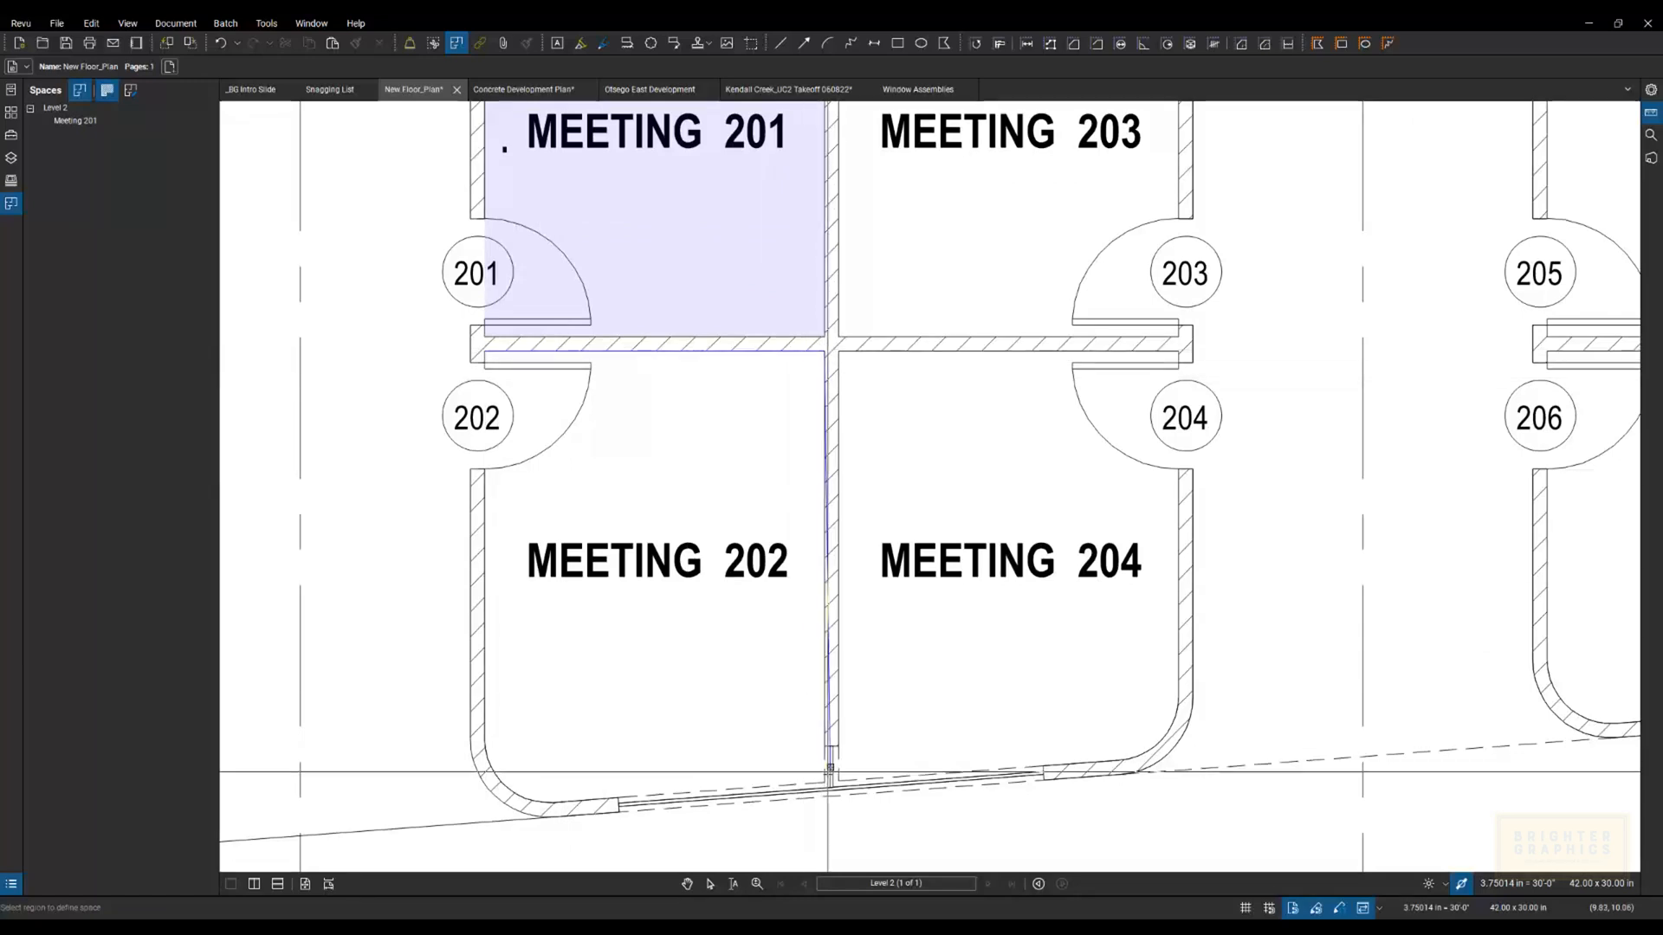
left_click(819, 783)
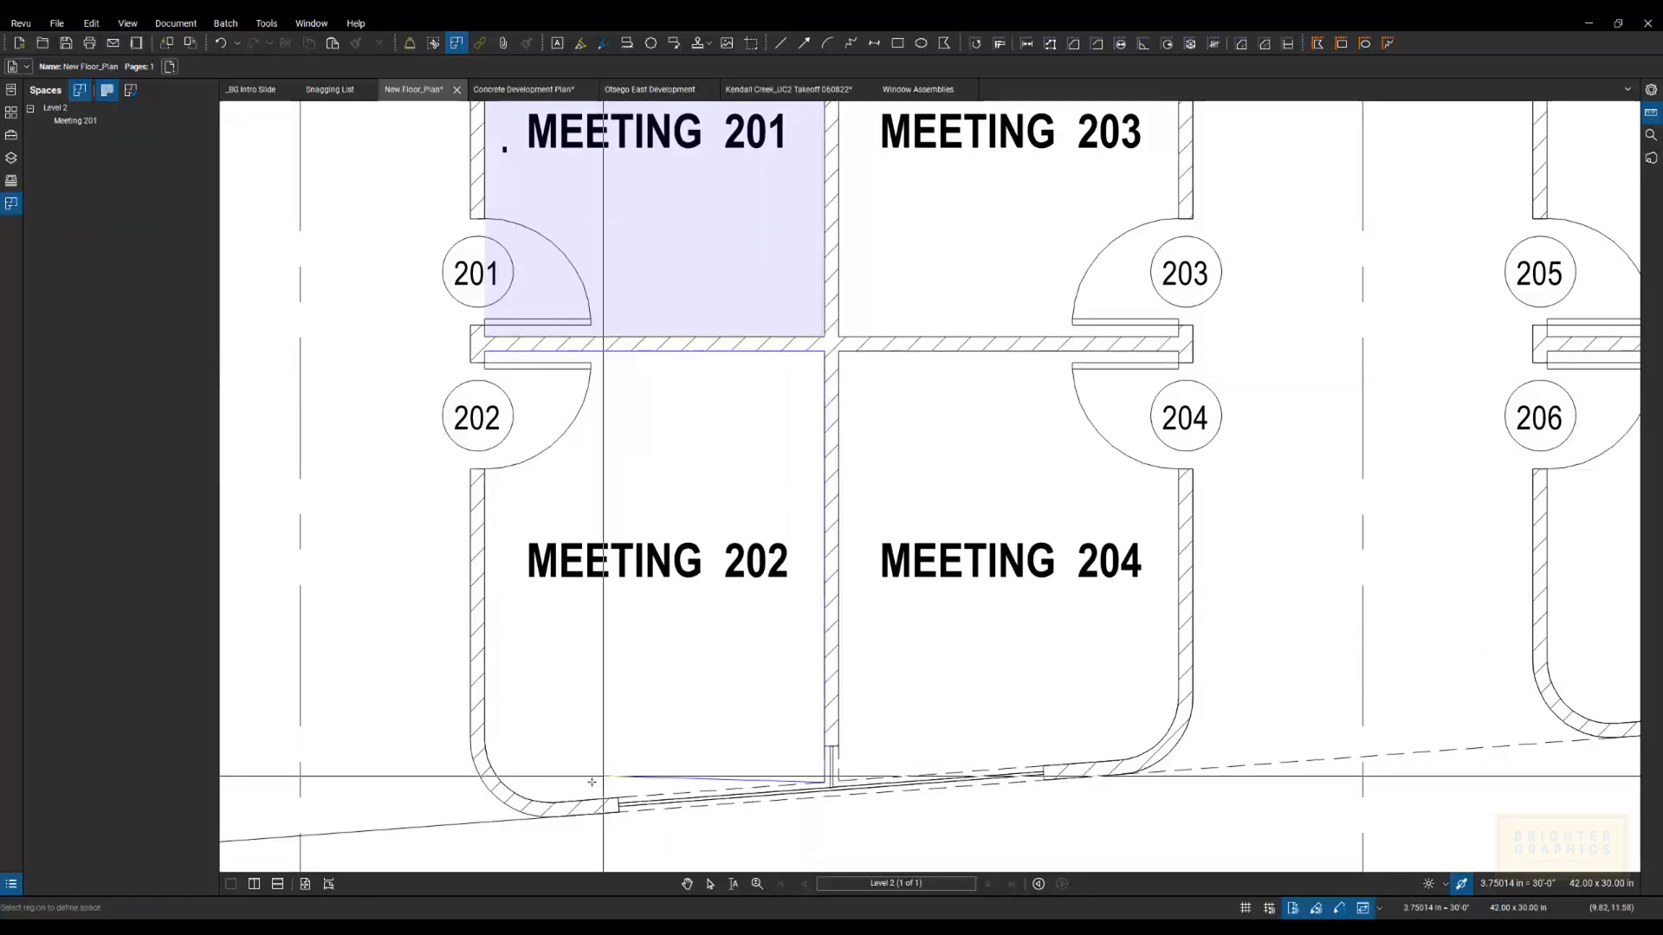
left_click(552, 803)
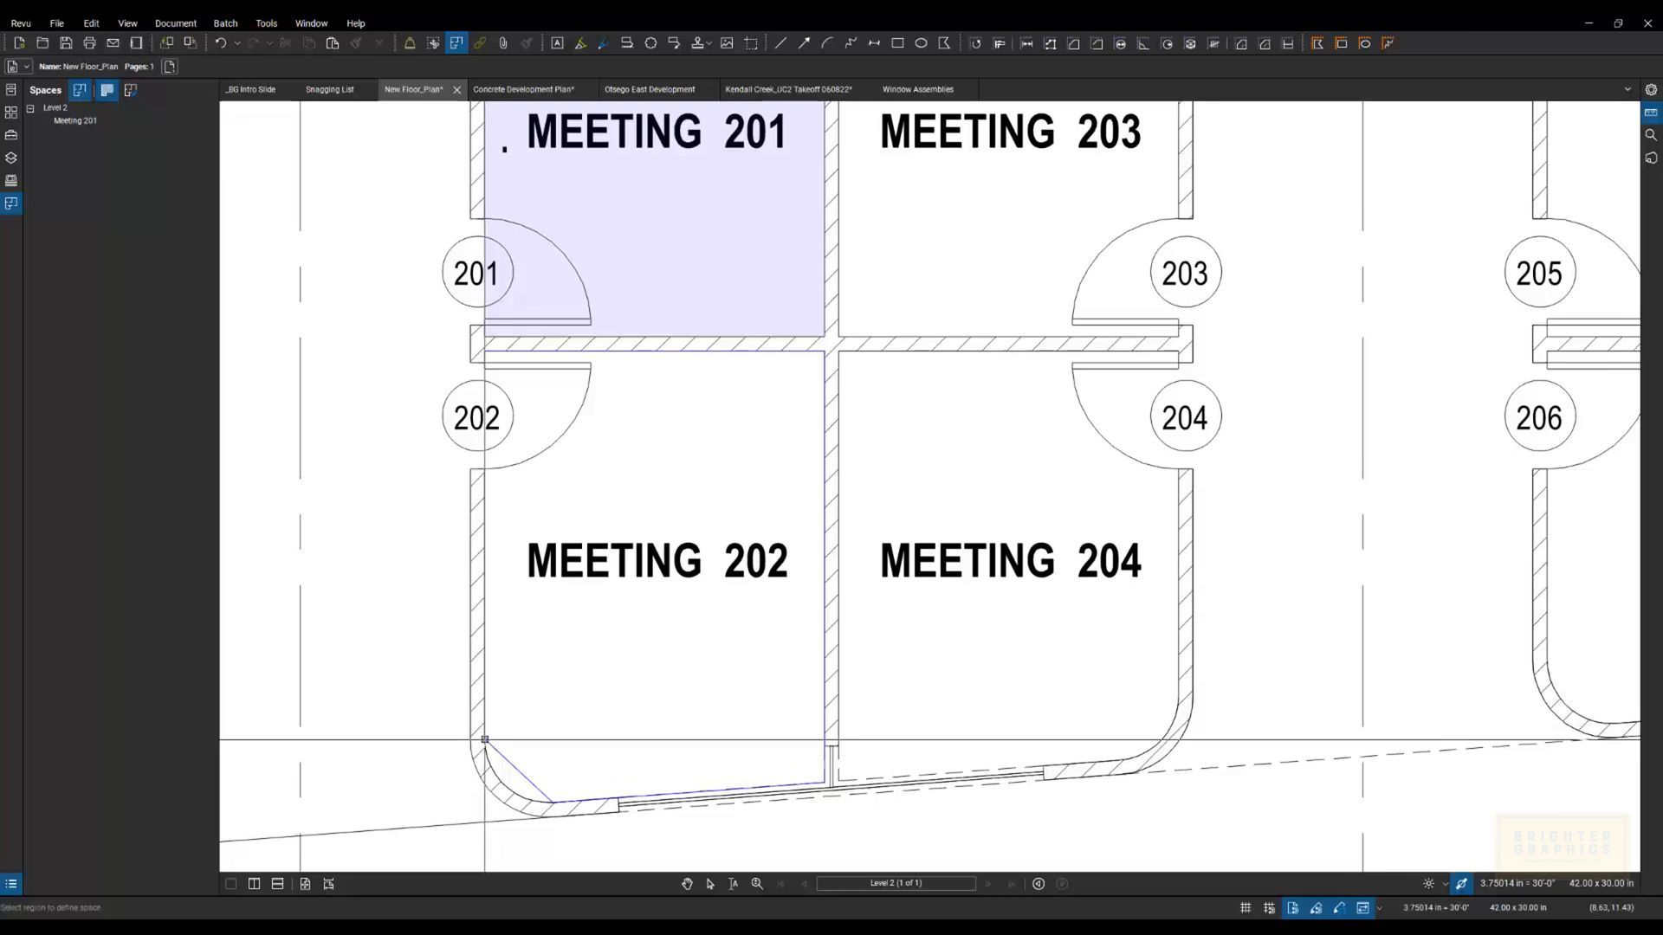
left_click(484, 740)
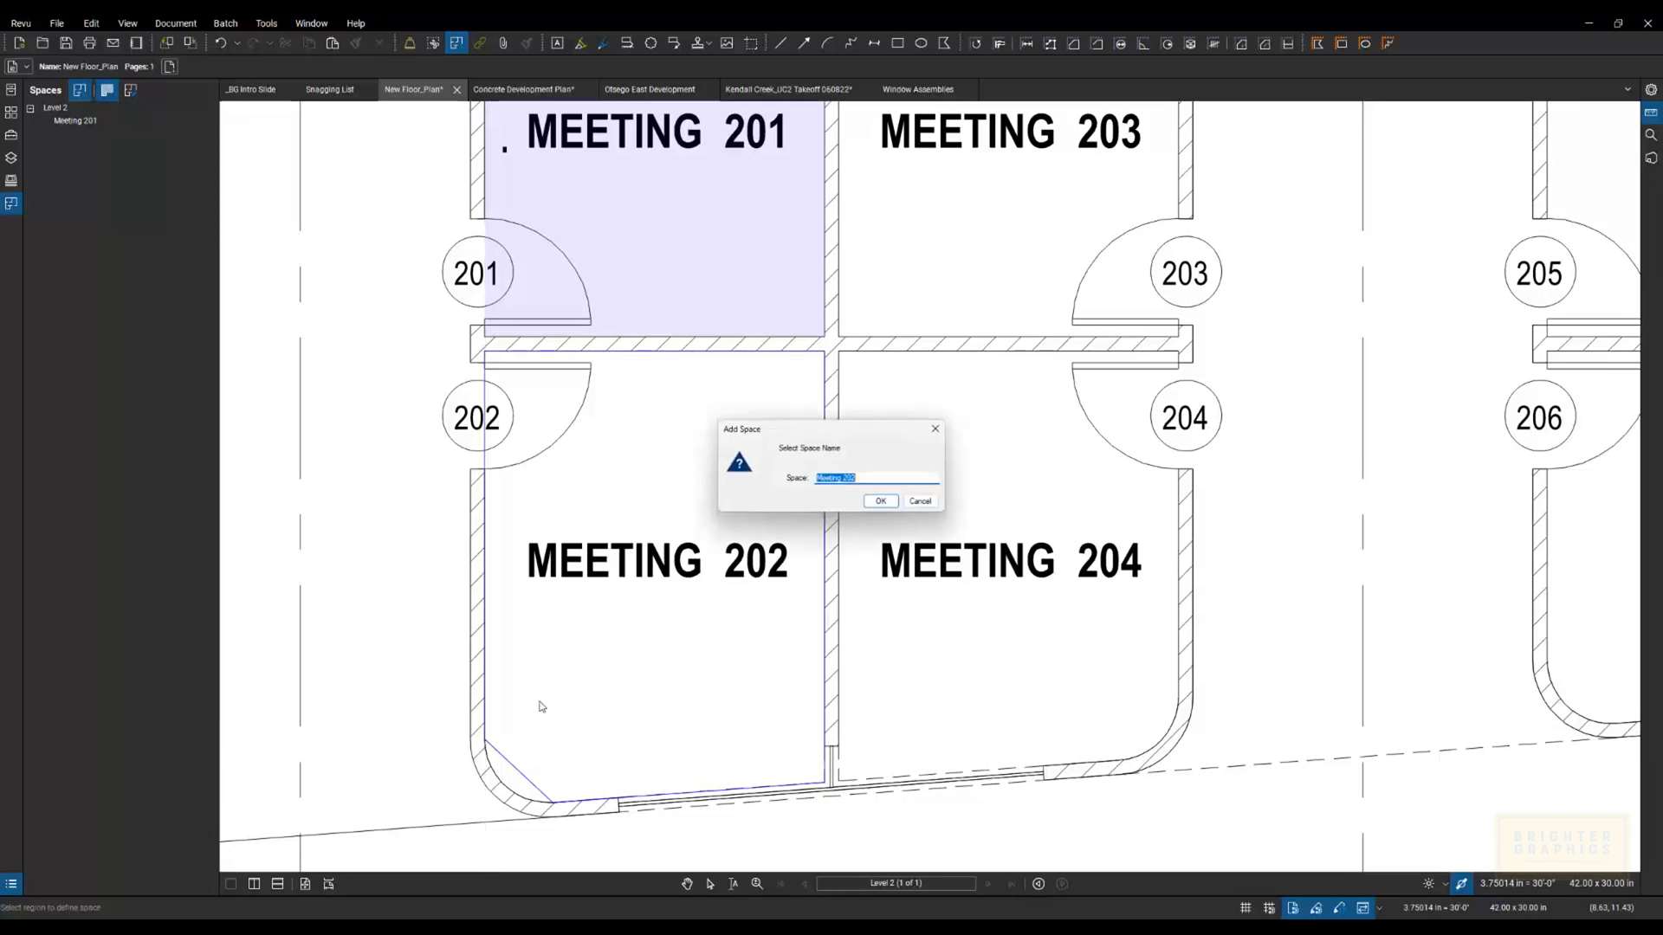
left_click(879, 502)
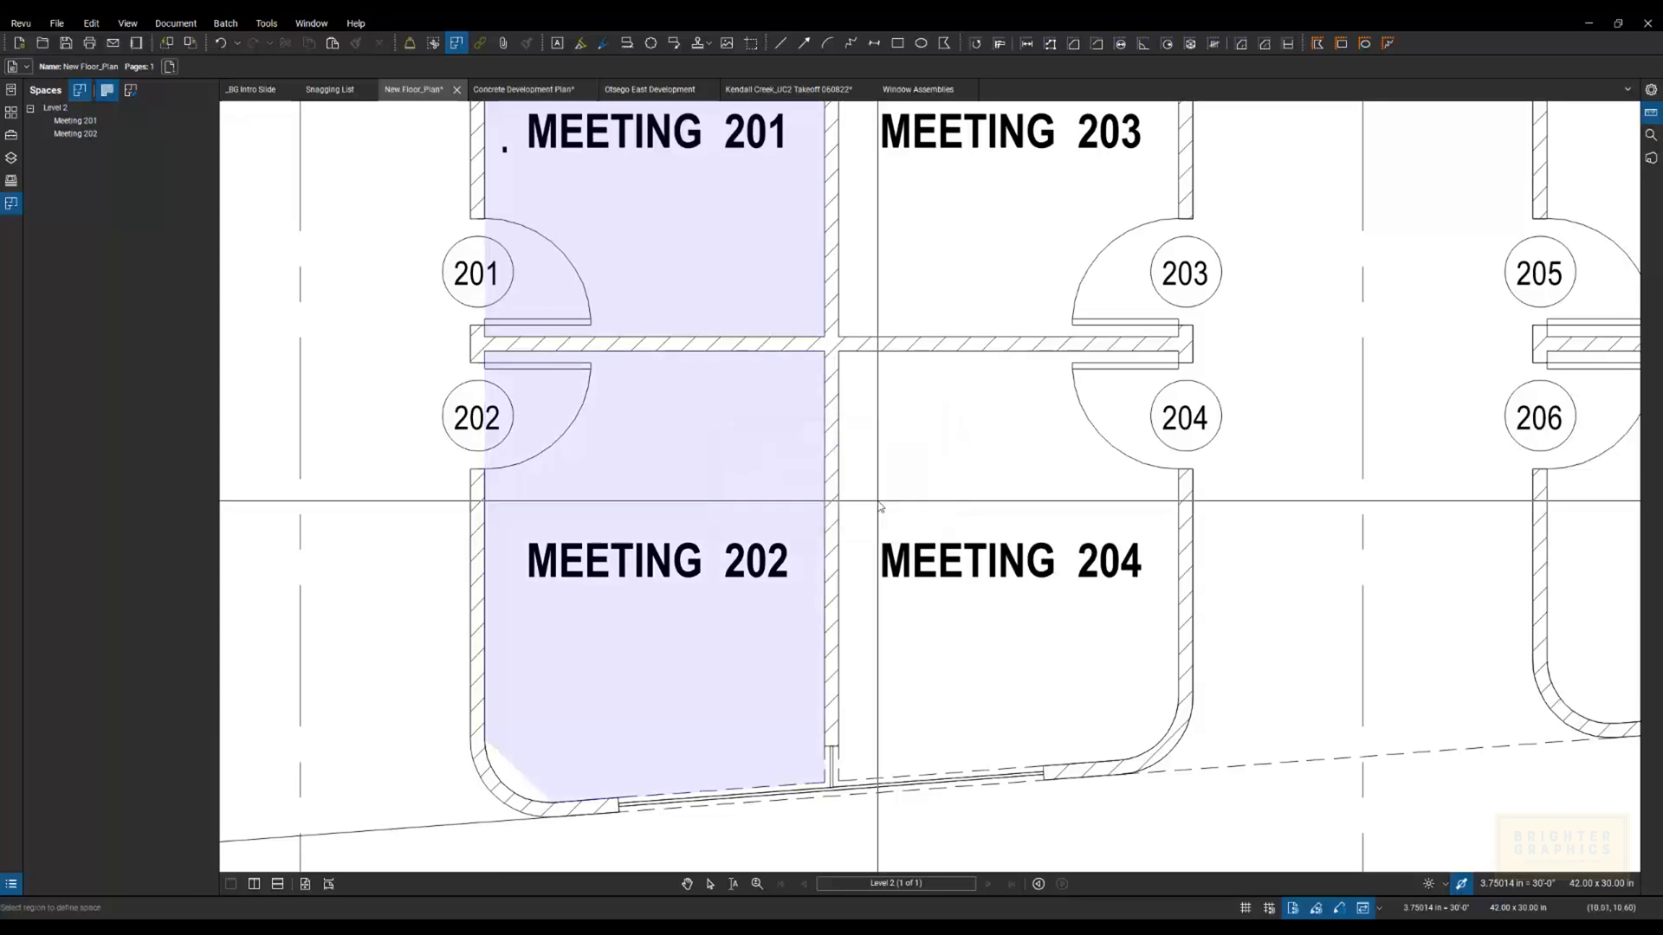
Step: Add a rectangular space covering the Meeting 203 room and name it Meeting 203
scroll(744, 543, "down", 3)
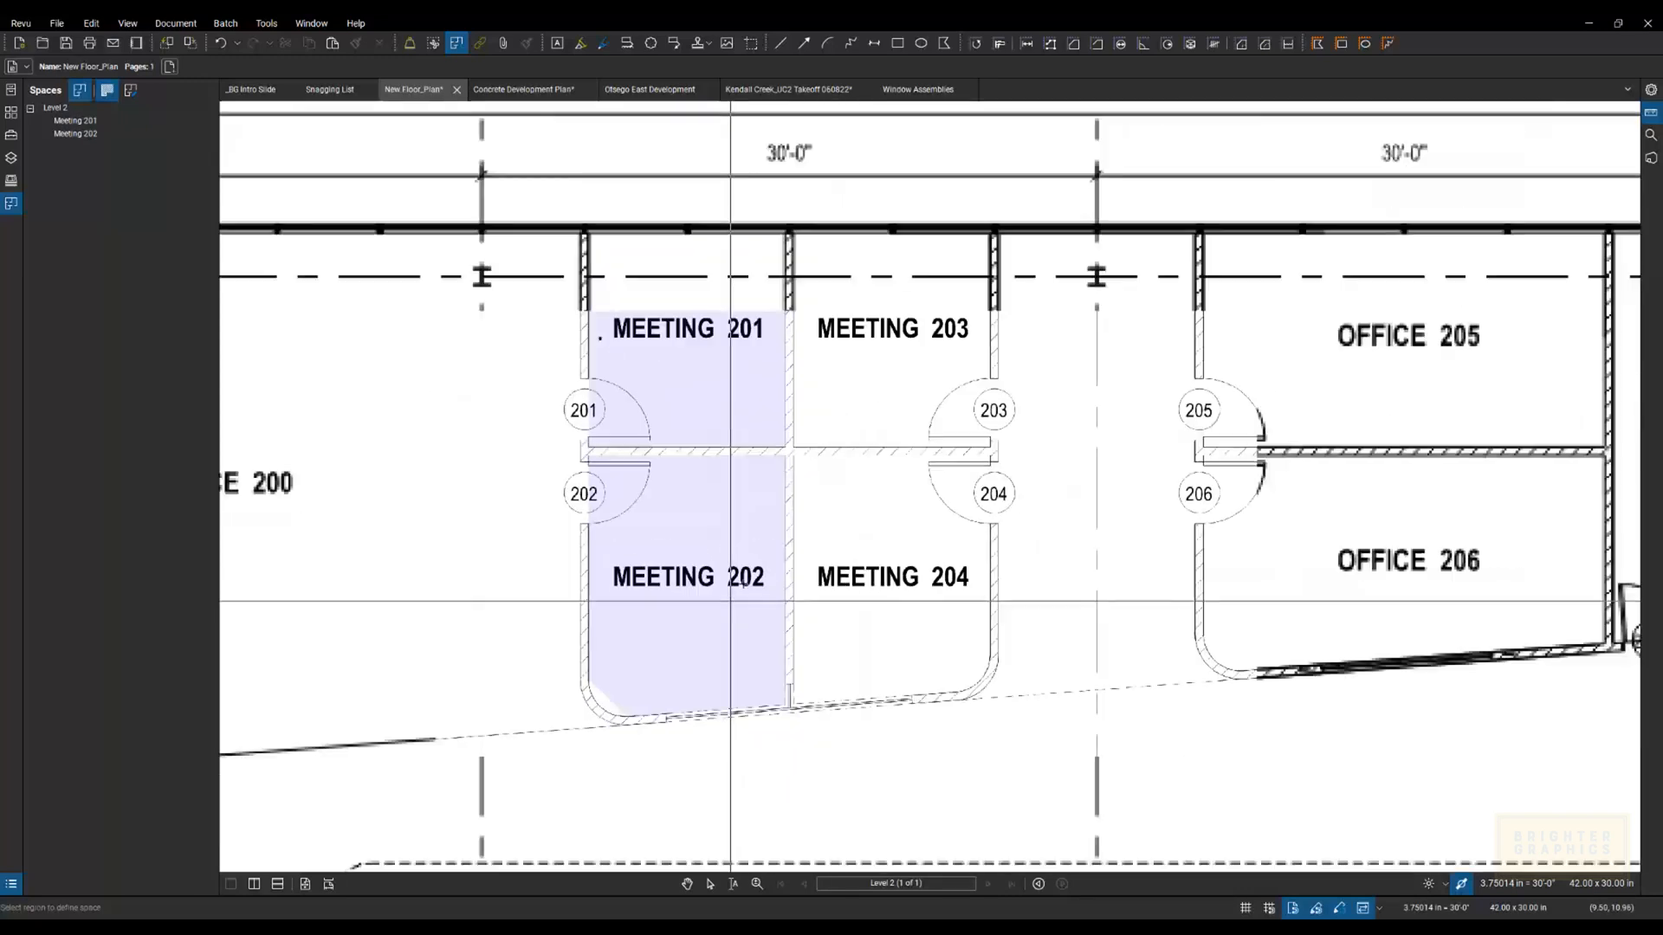
scroll(987, 251, "up", 5)
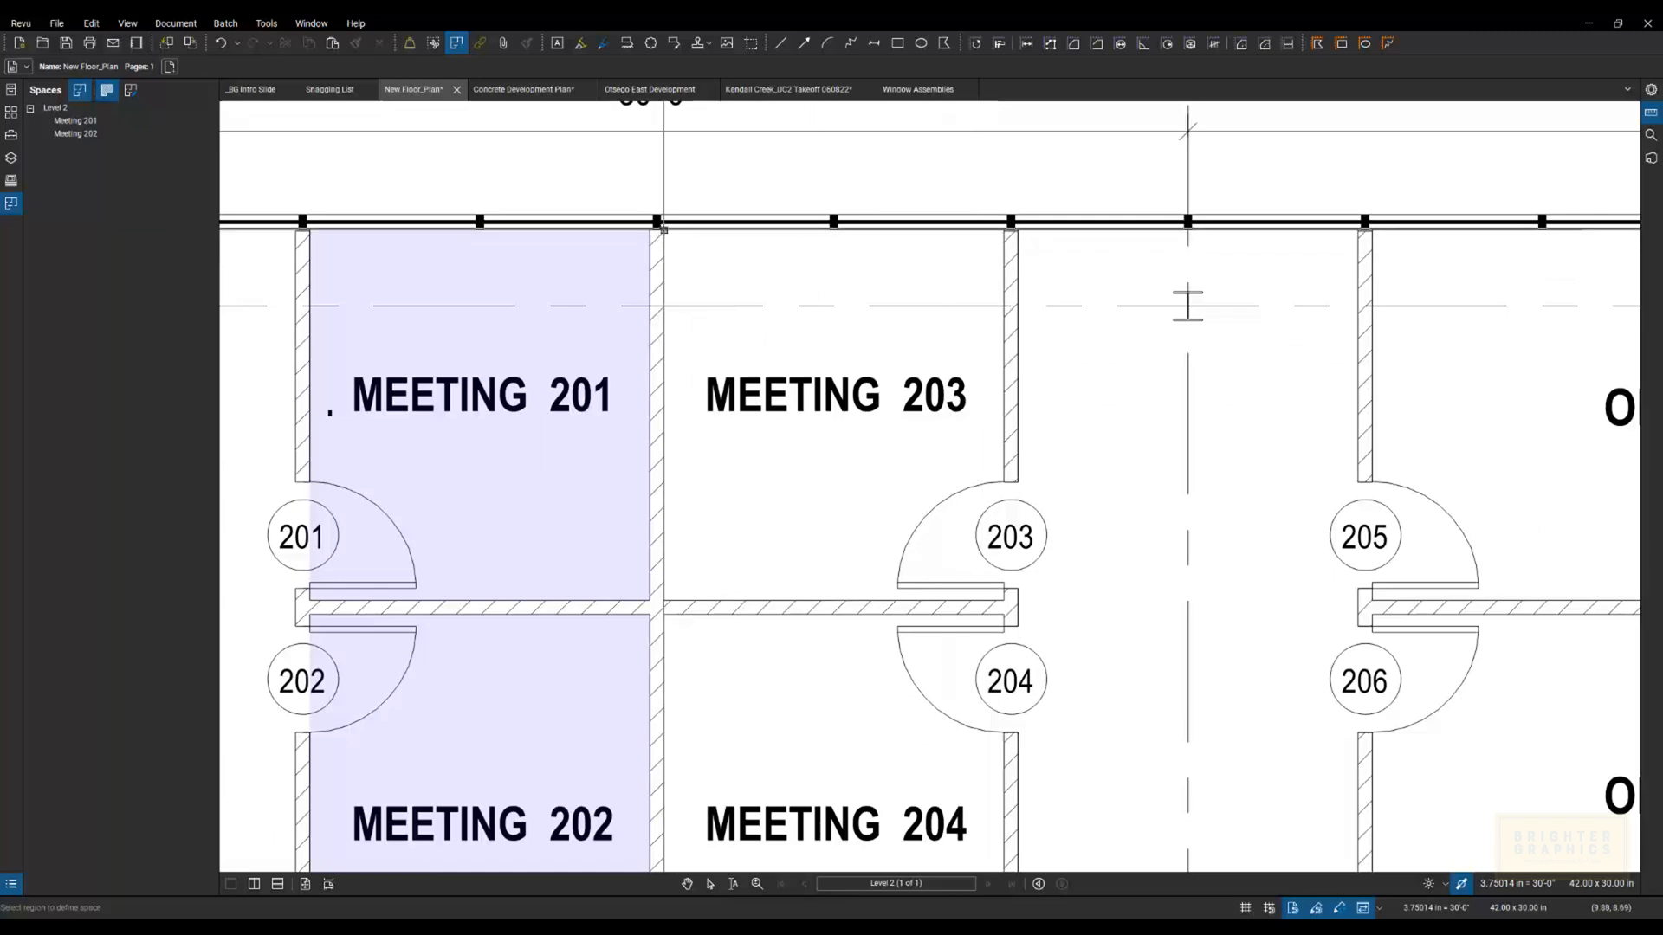
left_click_drag(664, 231, 1005, 601)
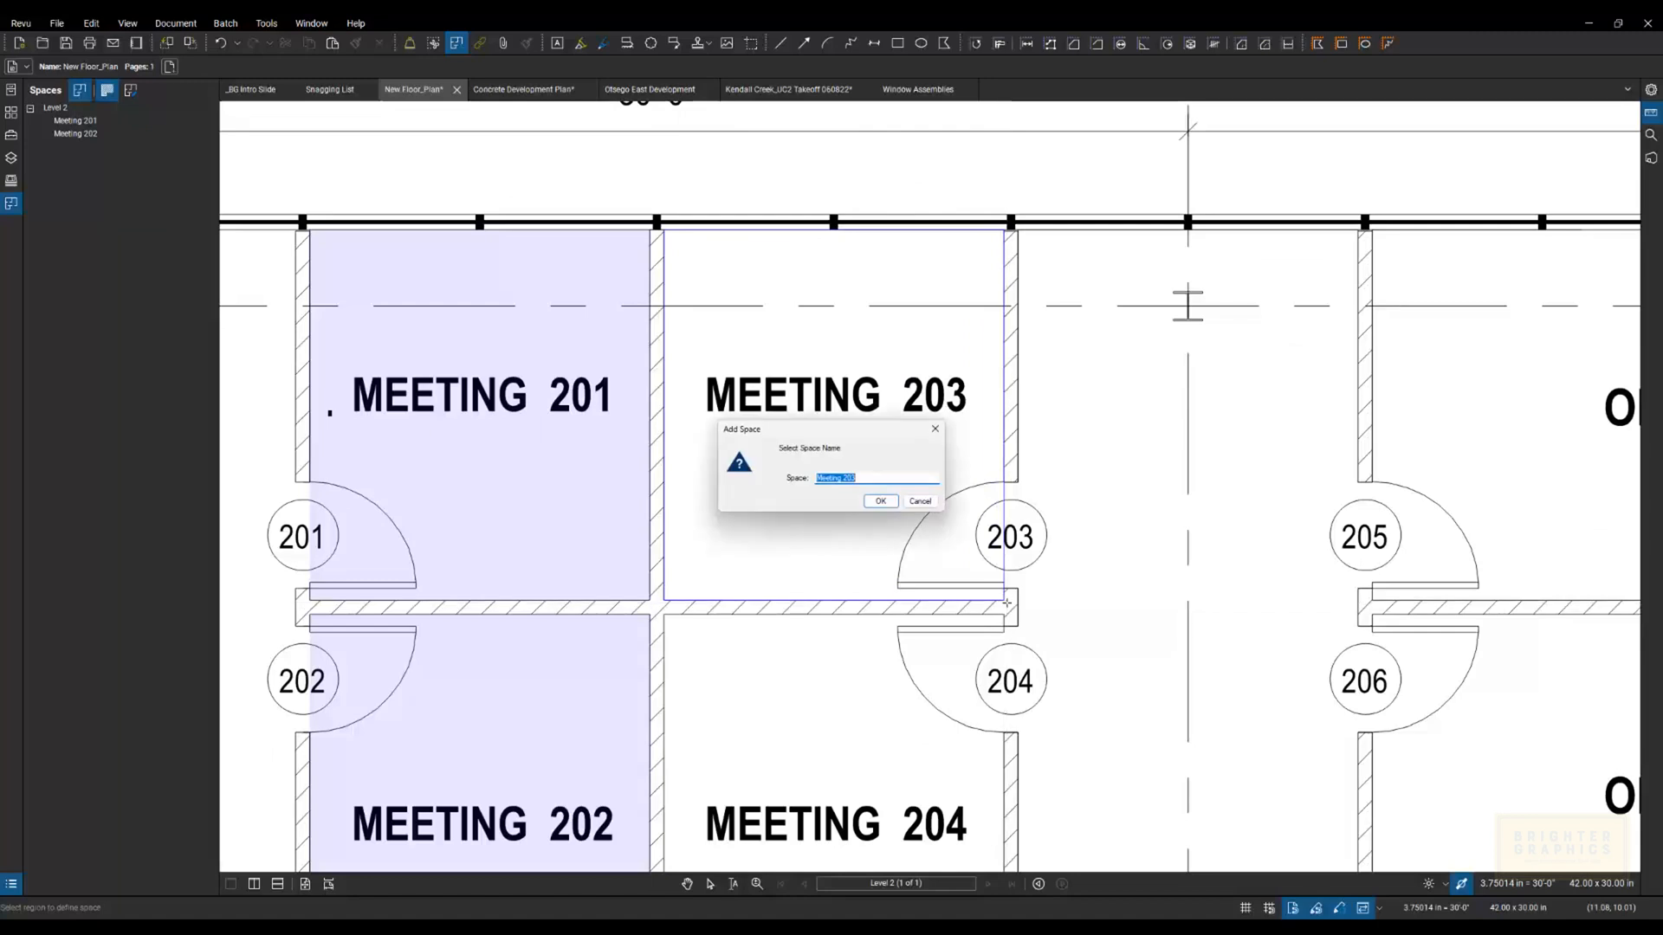
left_click(878, 501)
Step: Add a polygonal space tracing the Meeting 204 room, cutting straight across its rounded corner, and name it Meeting 204
scroll(766, 376, "down", 3)
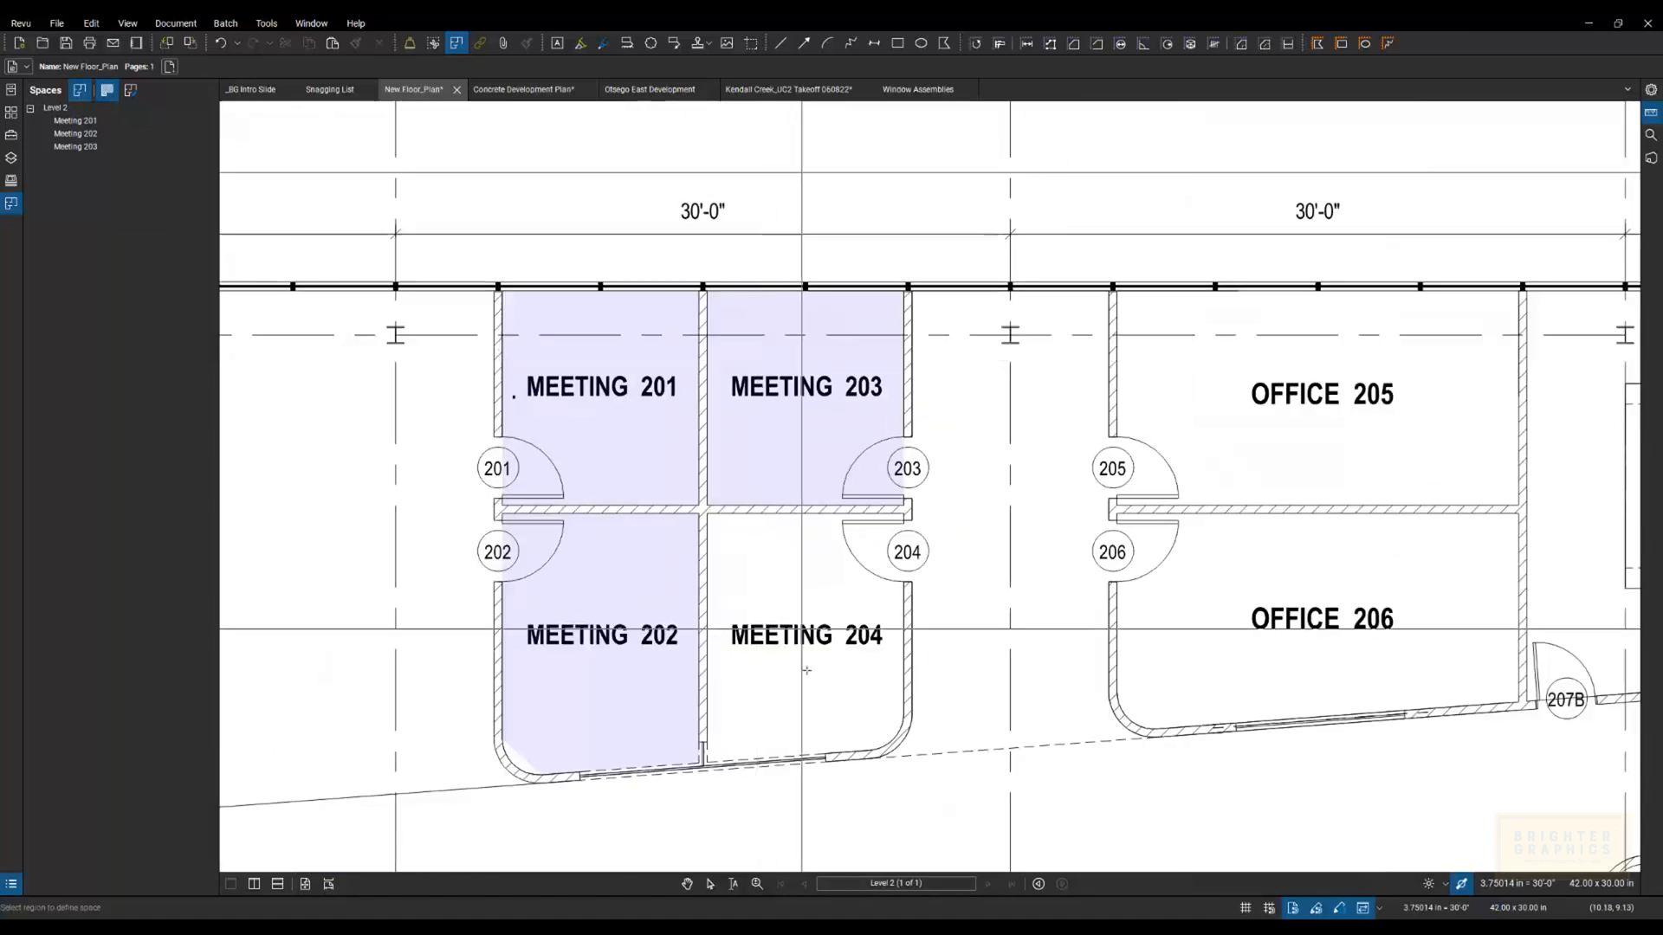
scroll(815, 779, "up", 3)
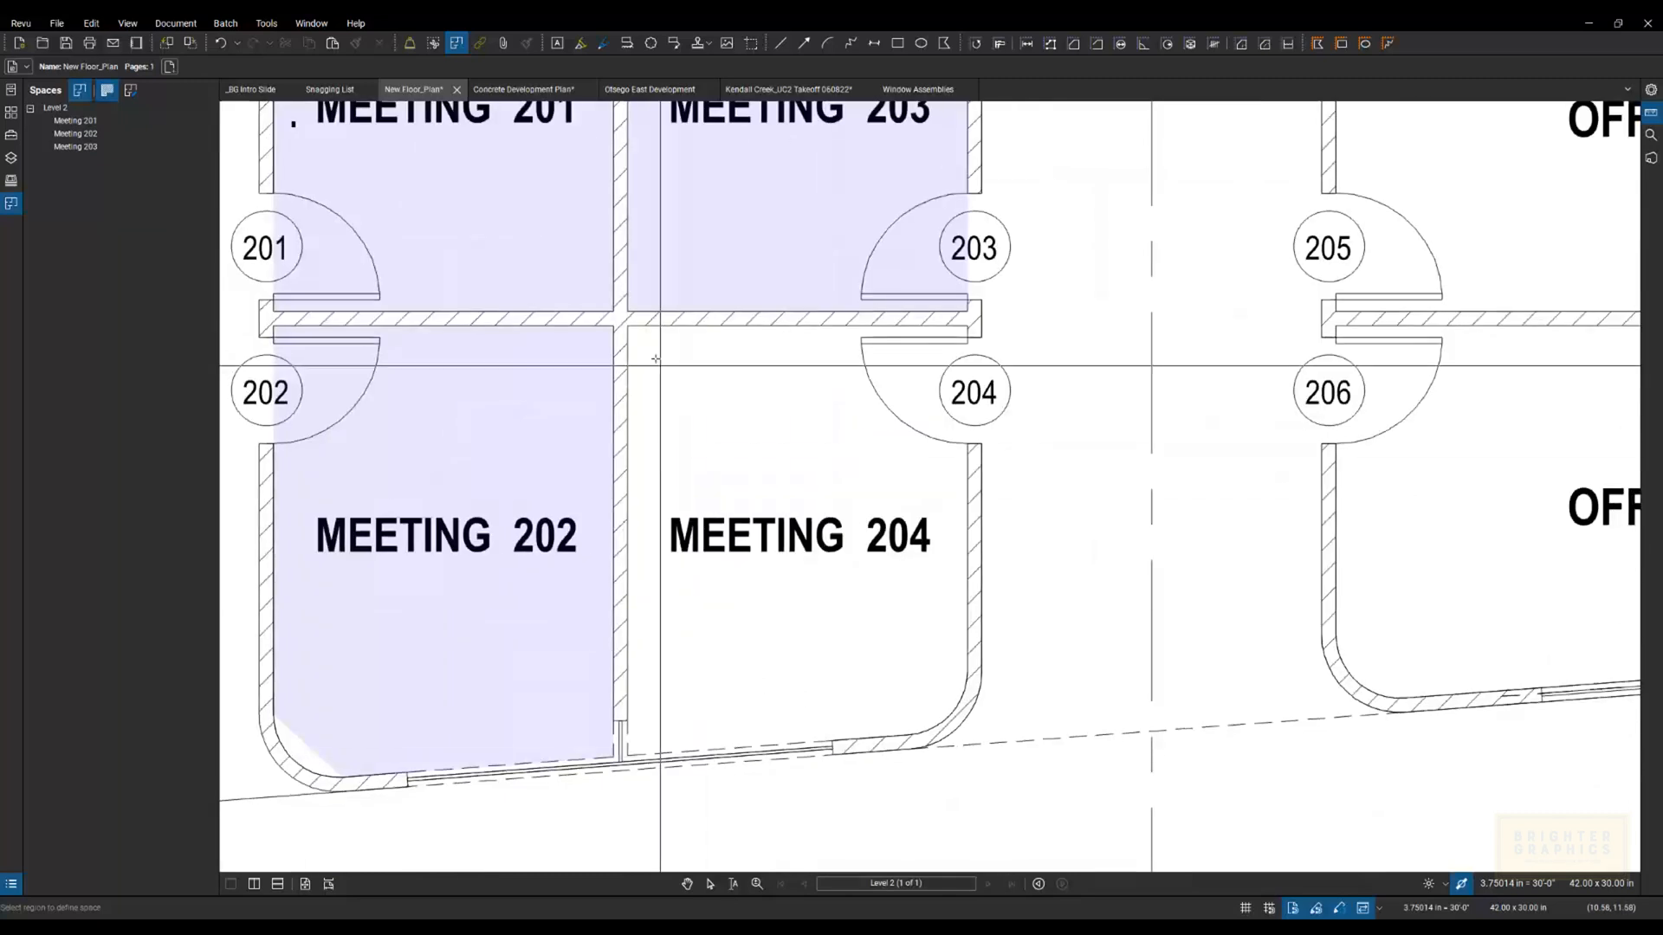
left_click(625, 326)
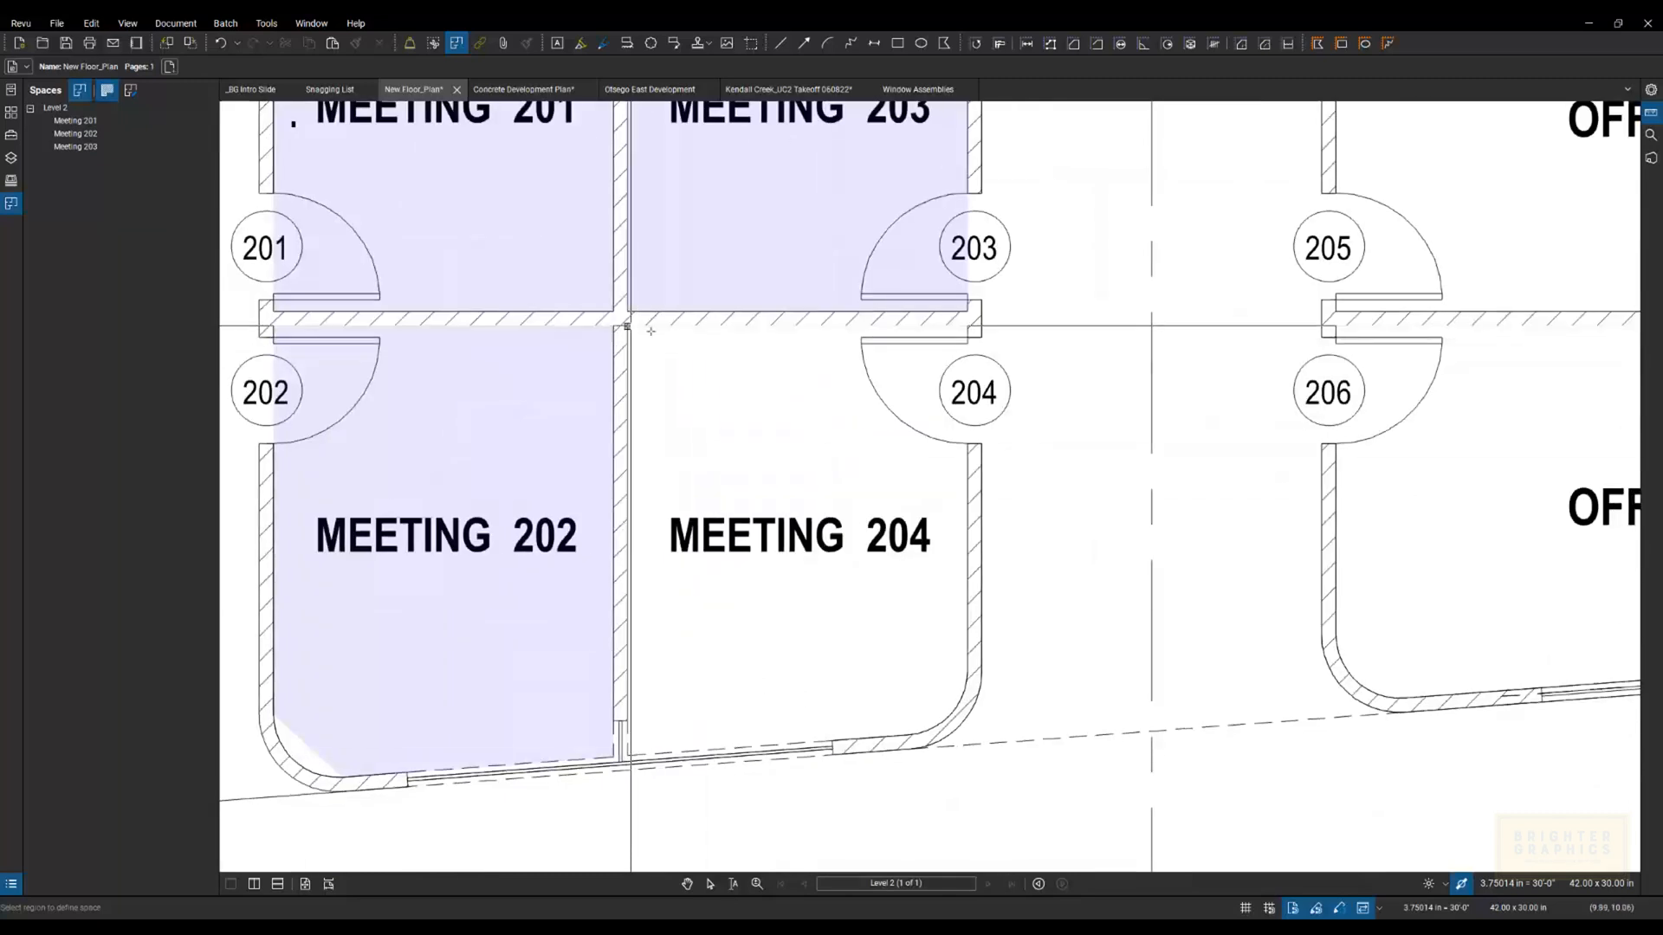
left_click(966, 326)
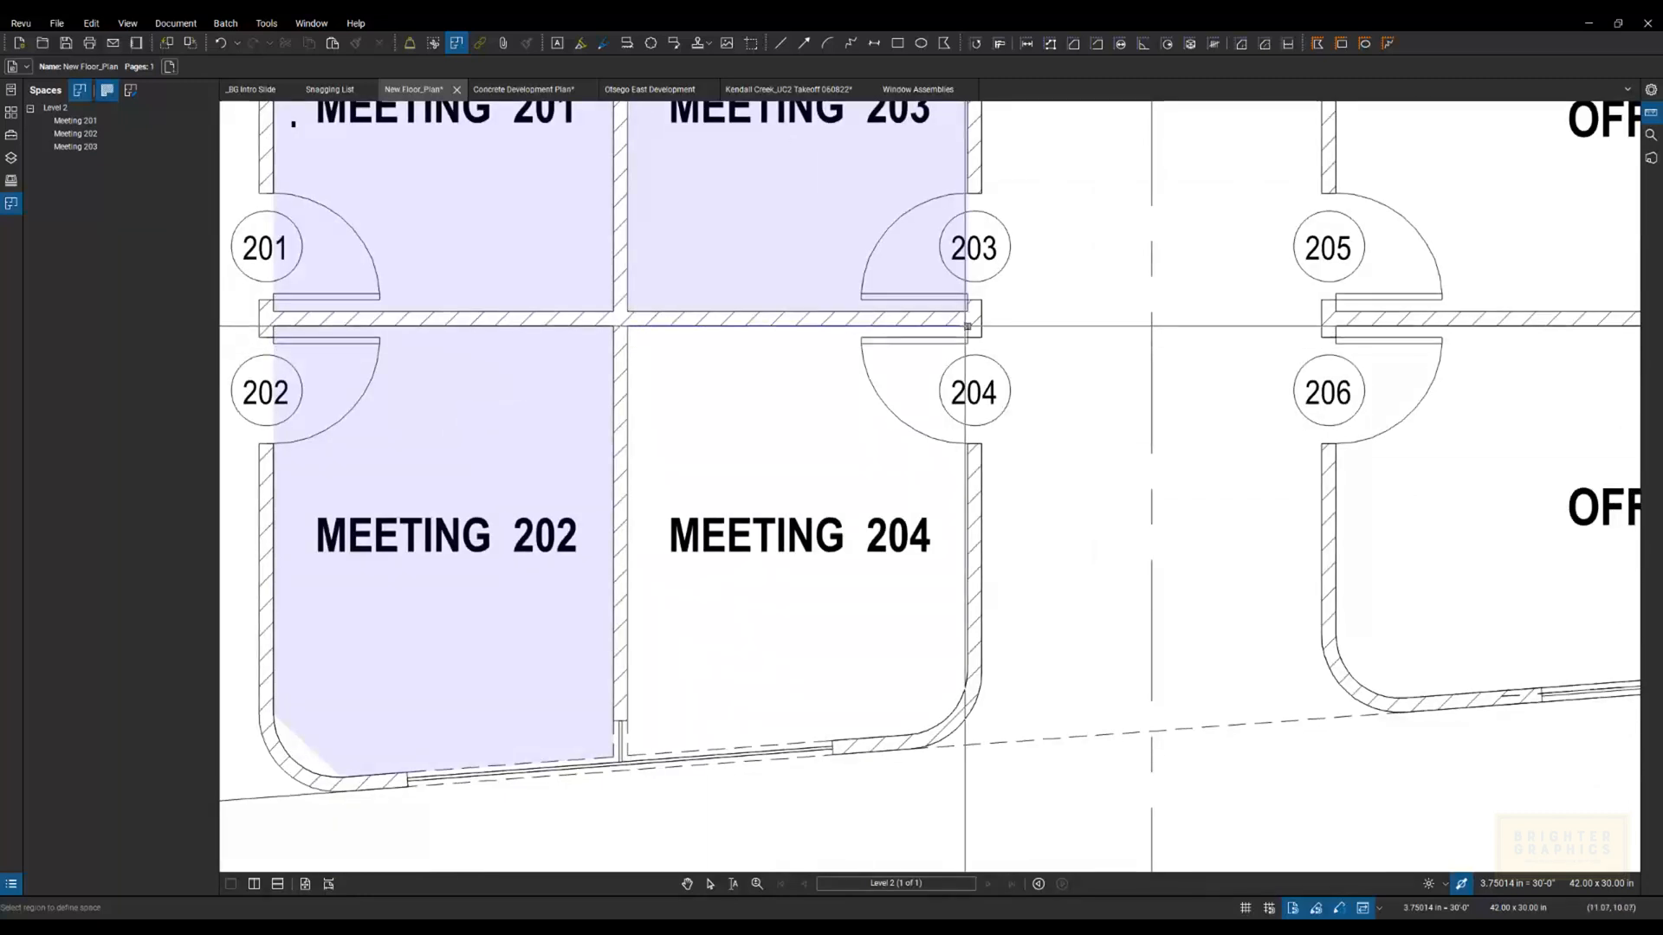
left_click(966, 672)
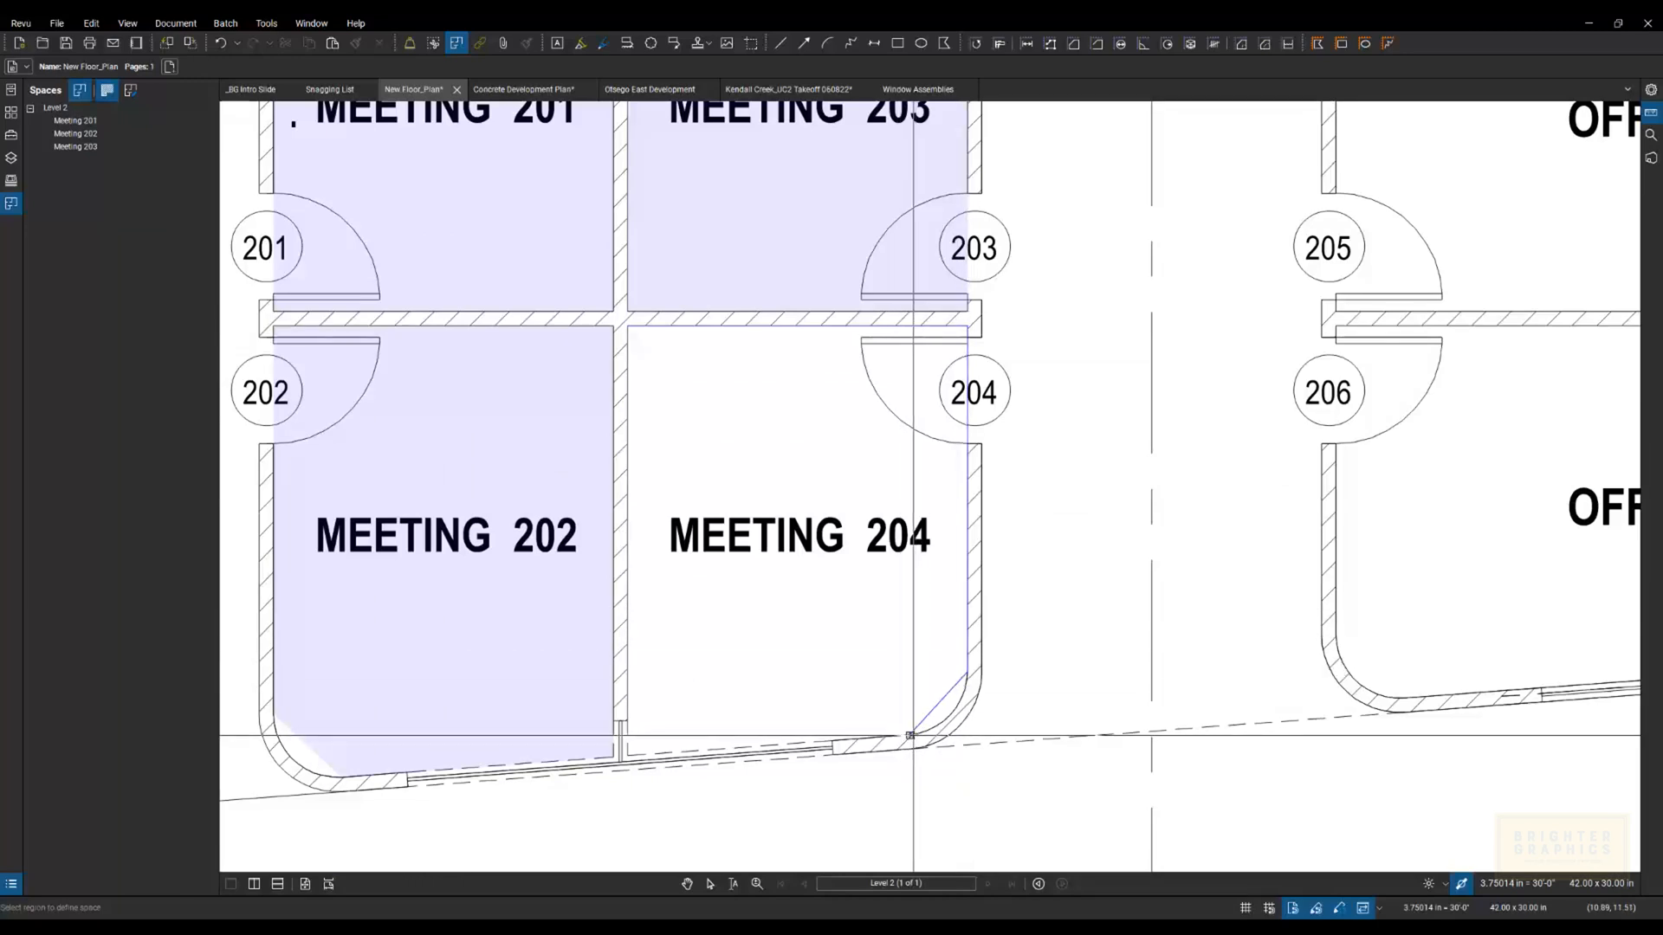
left_click(916, 734)
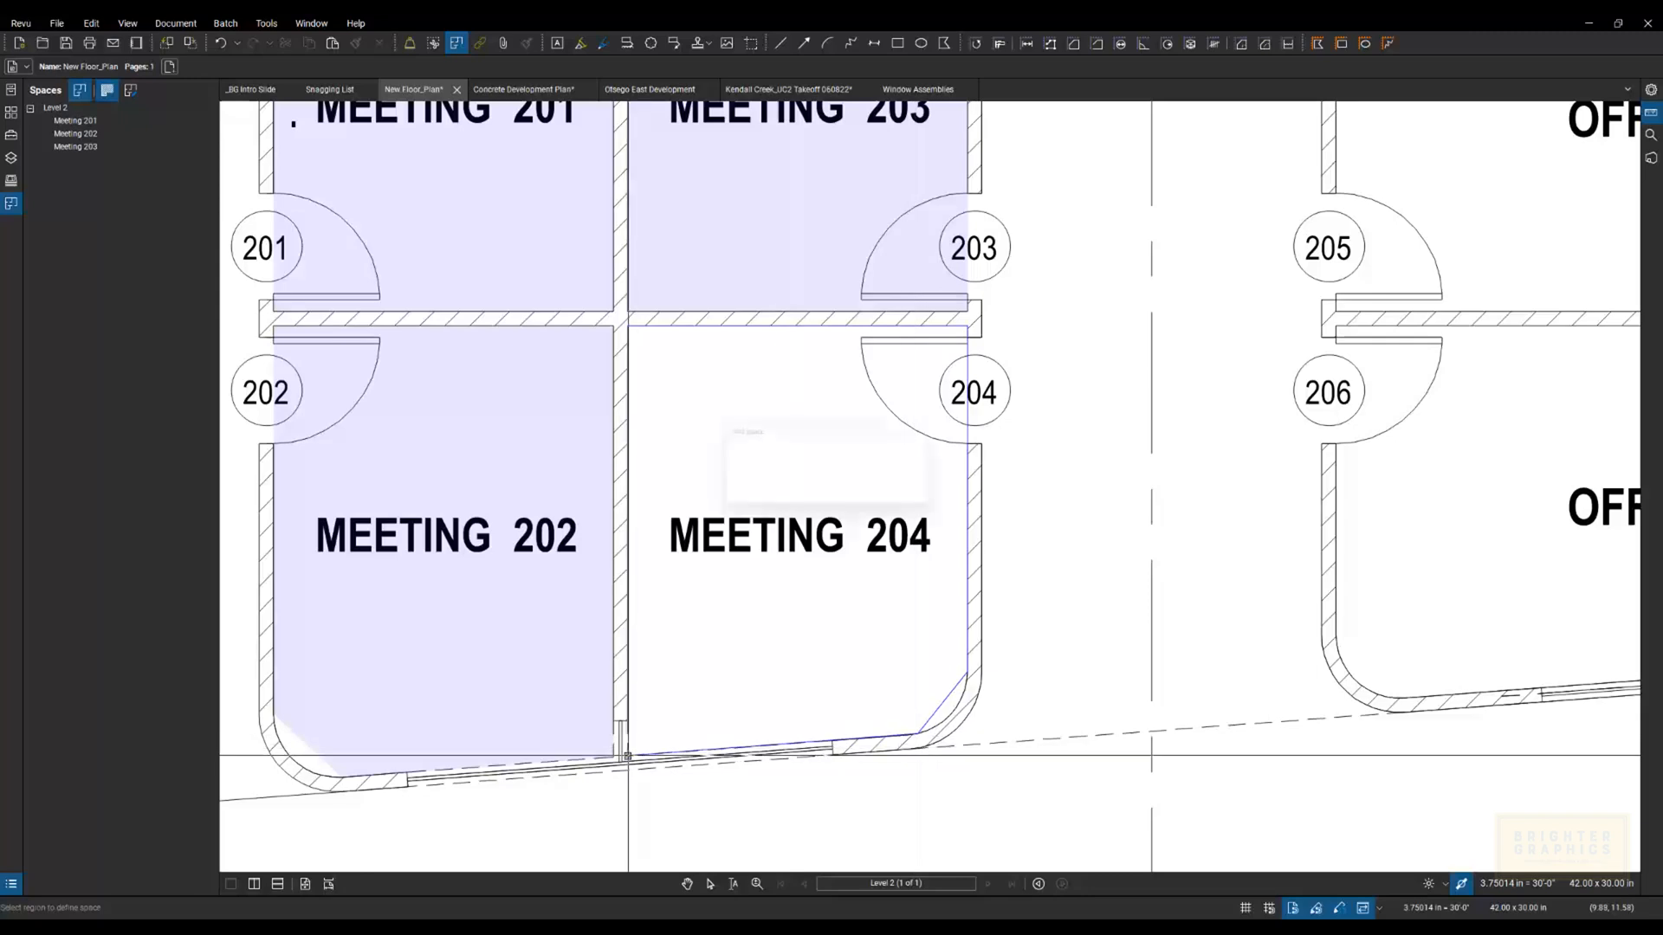
left_click(628, 756)
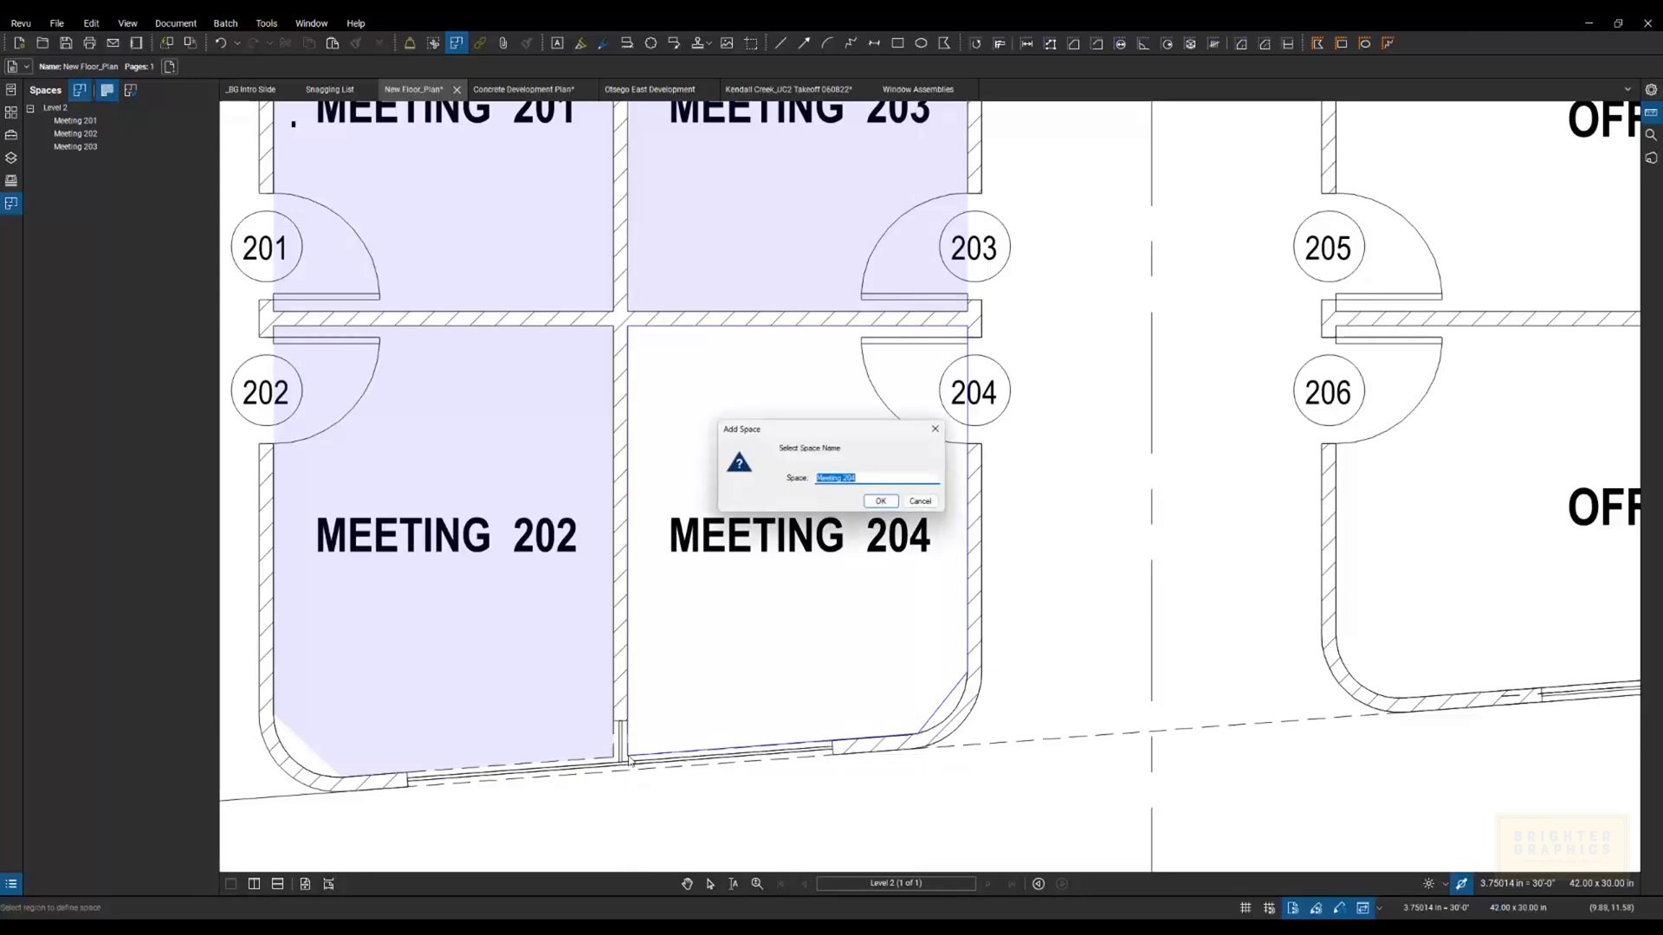
left_click(879, 500)
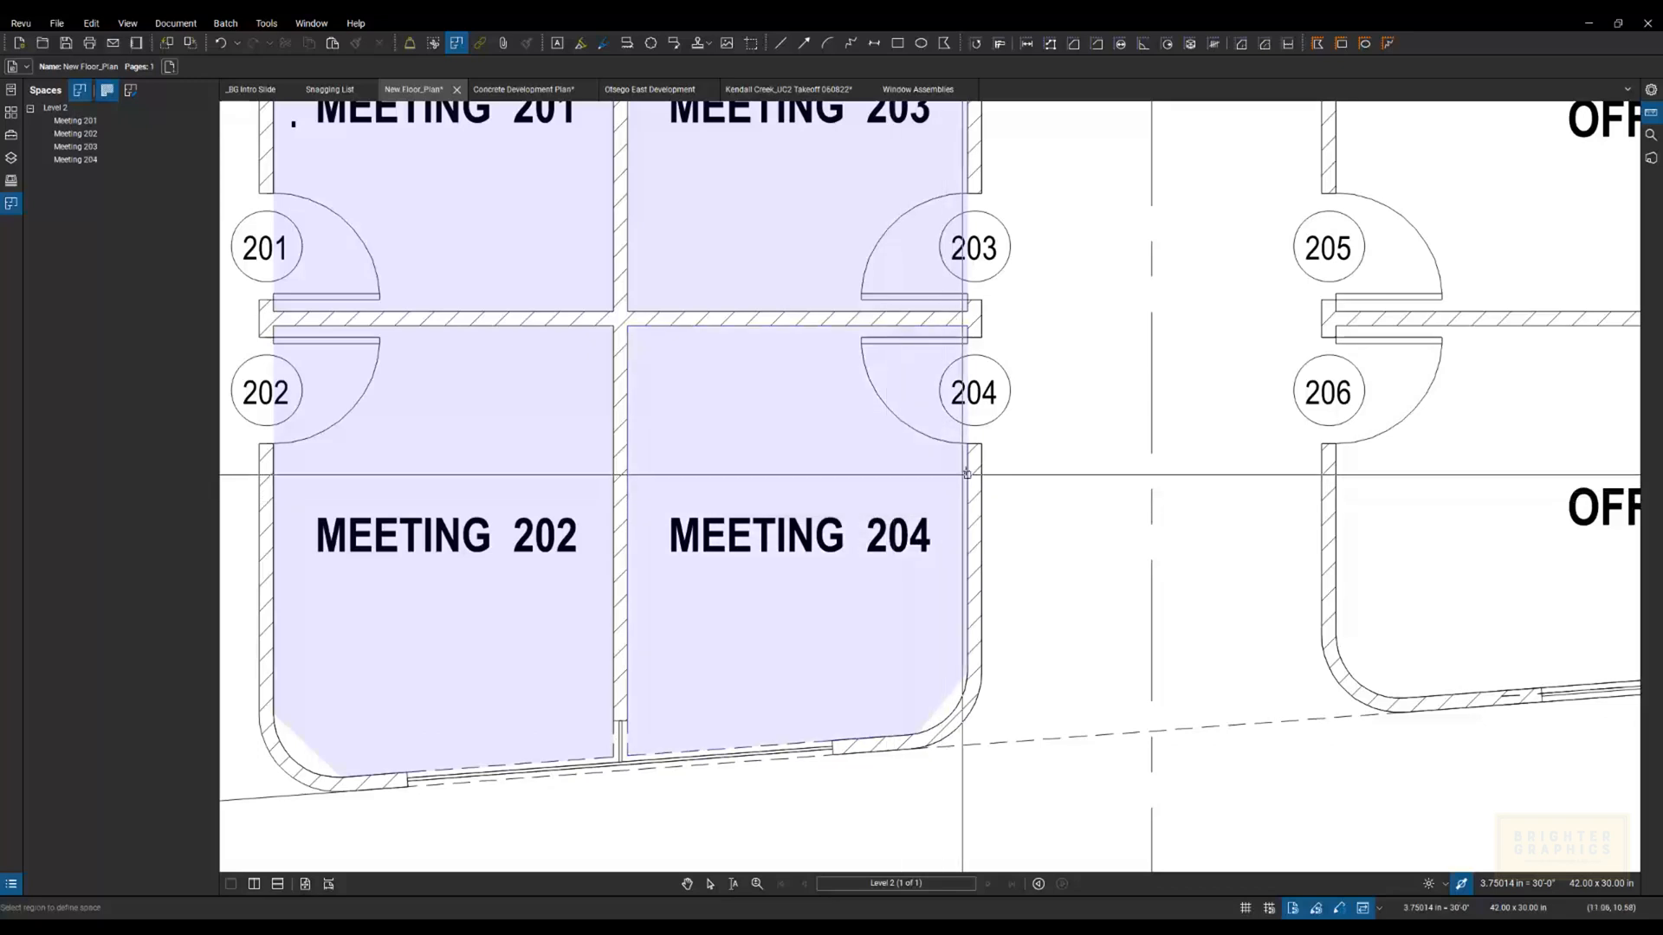
key("Escape")
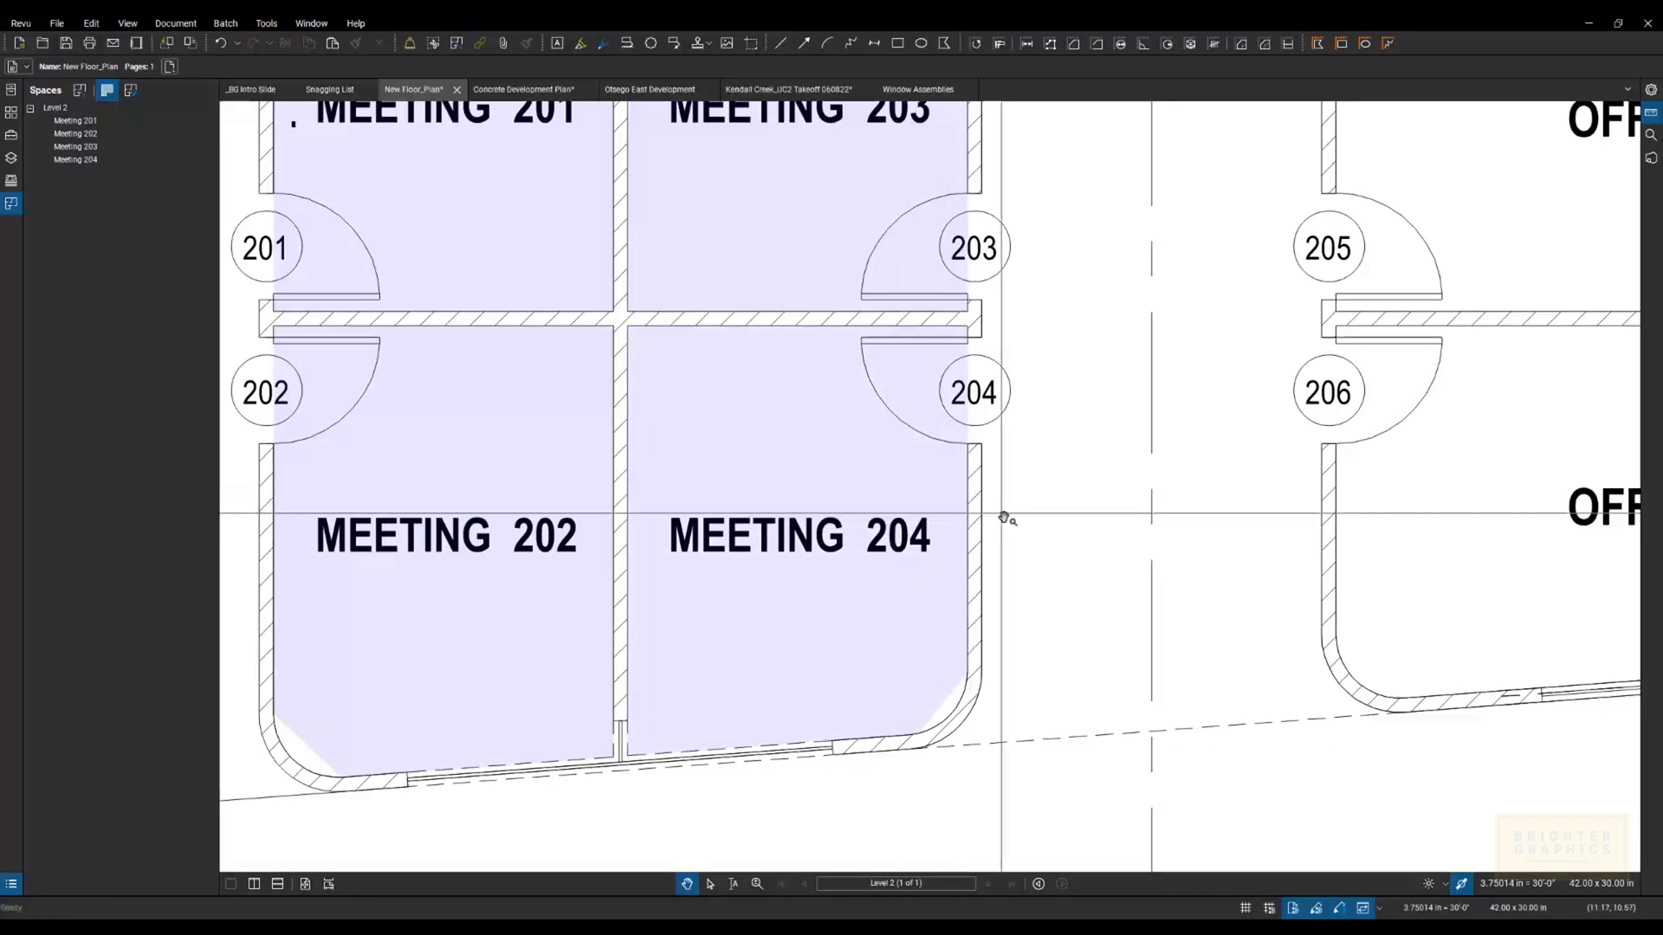
Step: Change the colour of the Meeting 201 space to green in its space properties
scroll(1001, 512, "down", 4)
left_click_drag(513, 404, 500, 415)
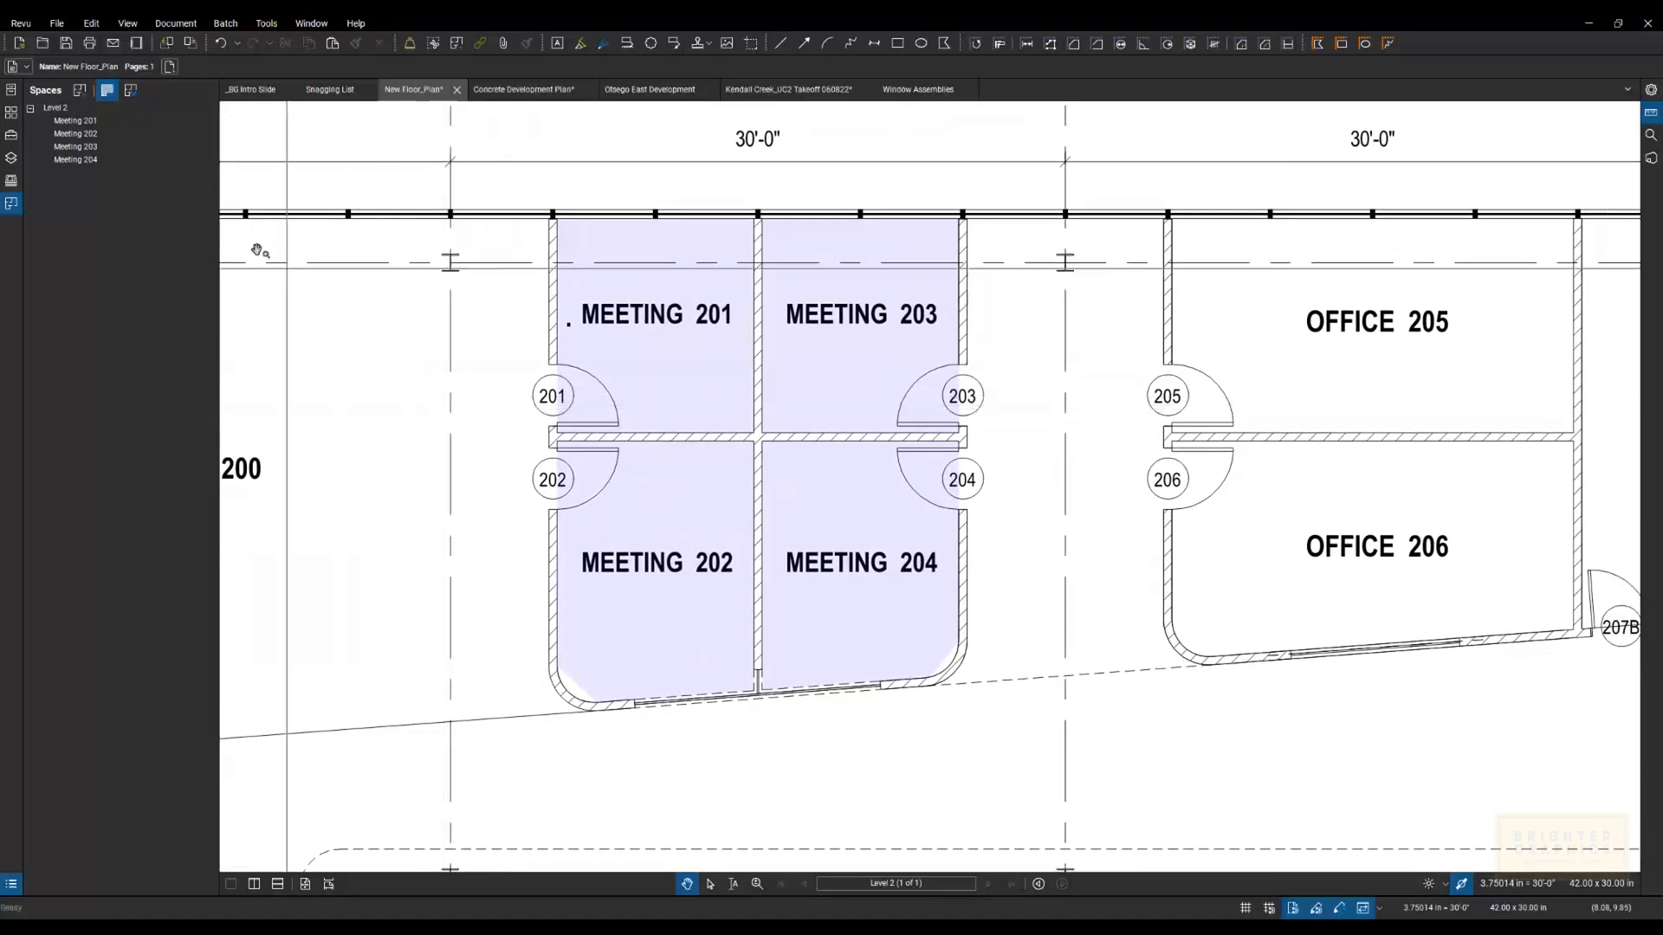
left_click(79, 124)
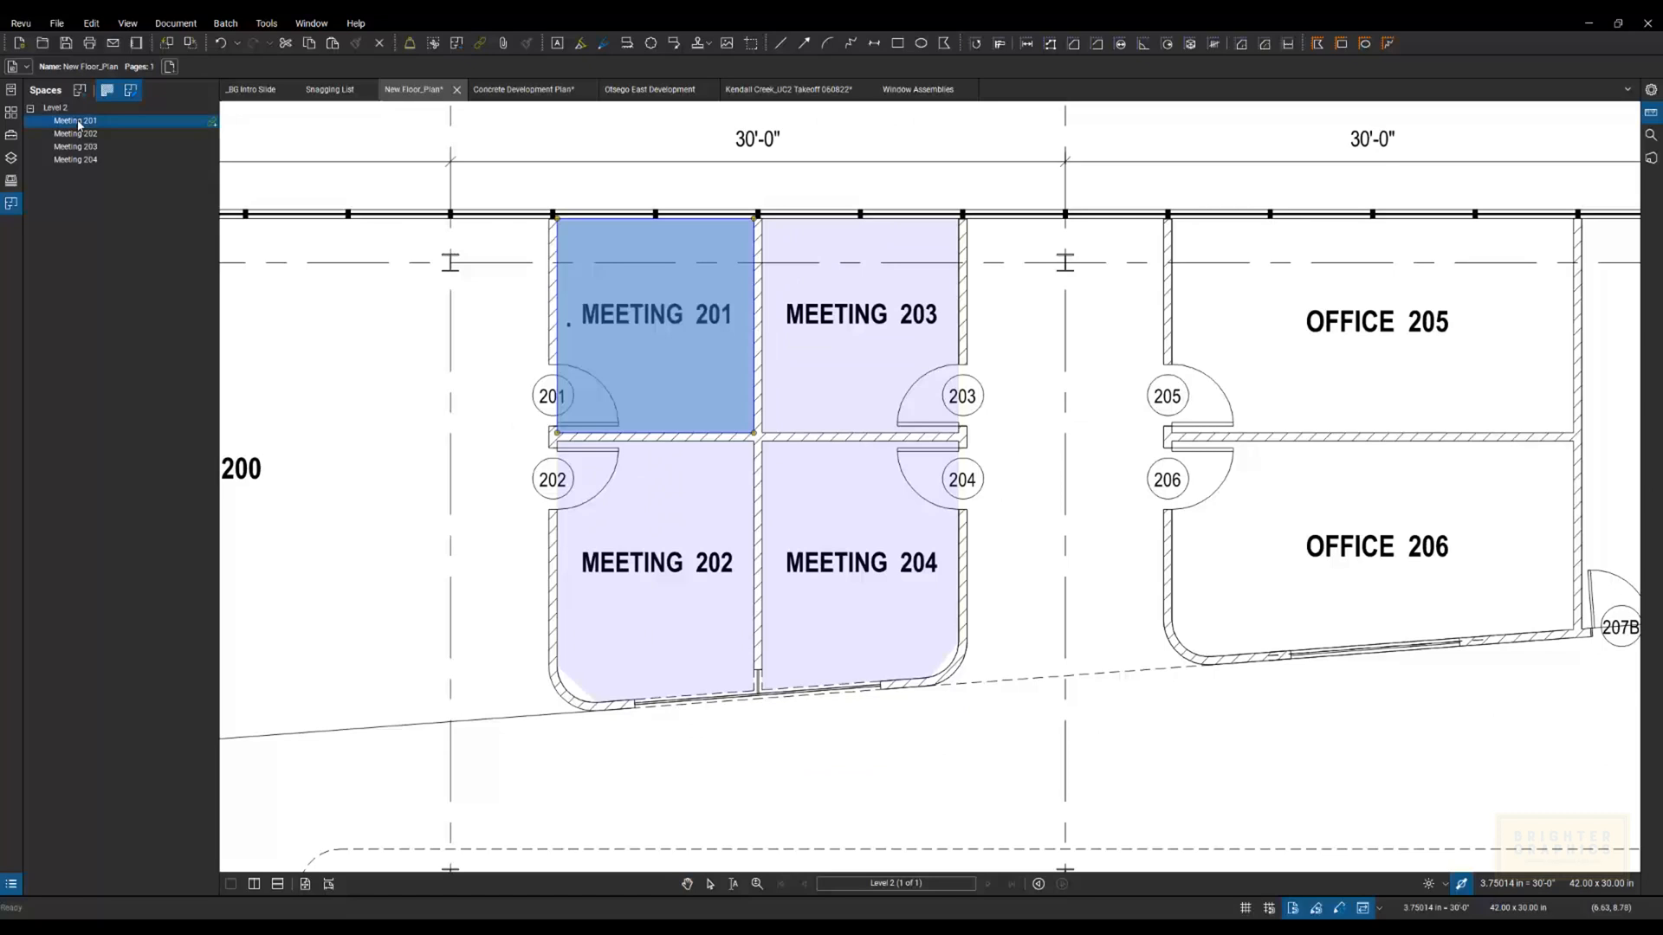
right_click(85, 126)
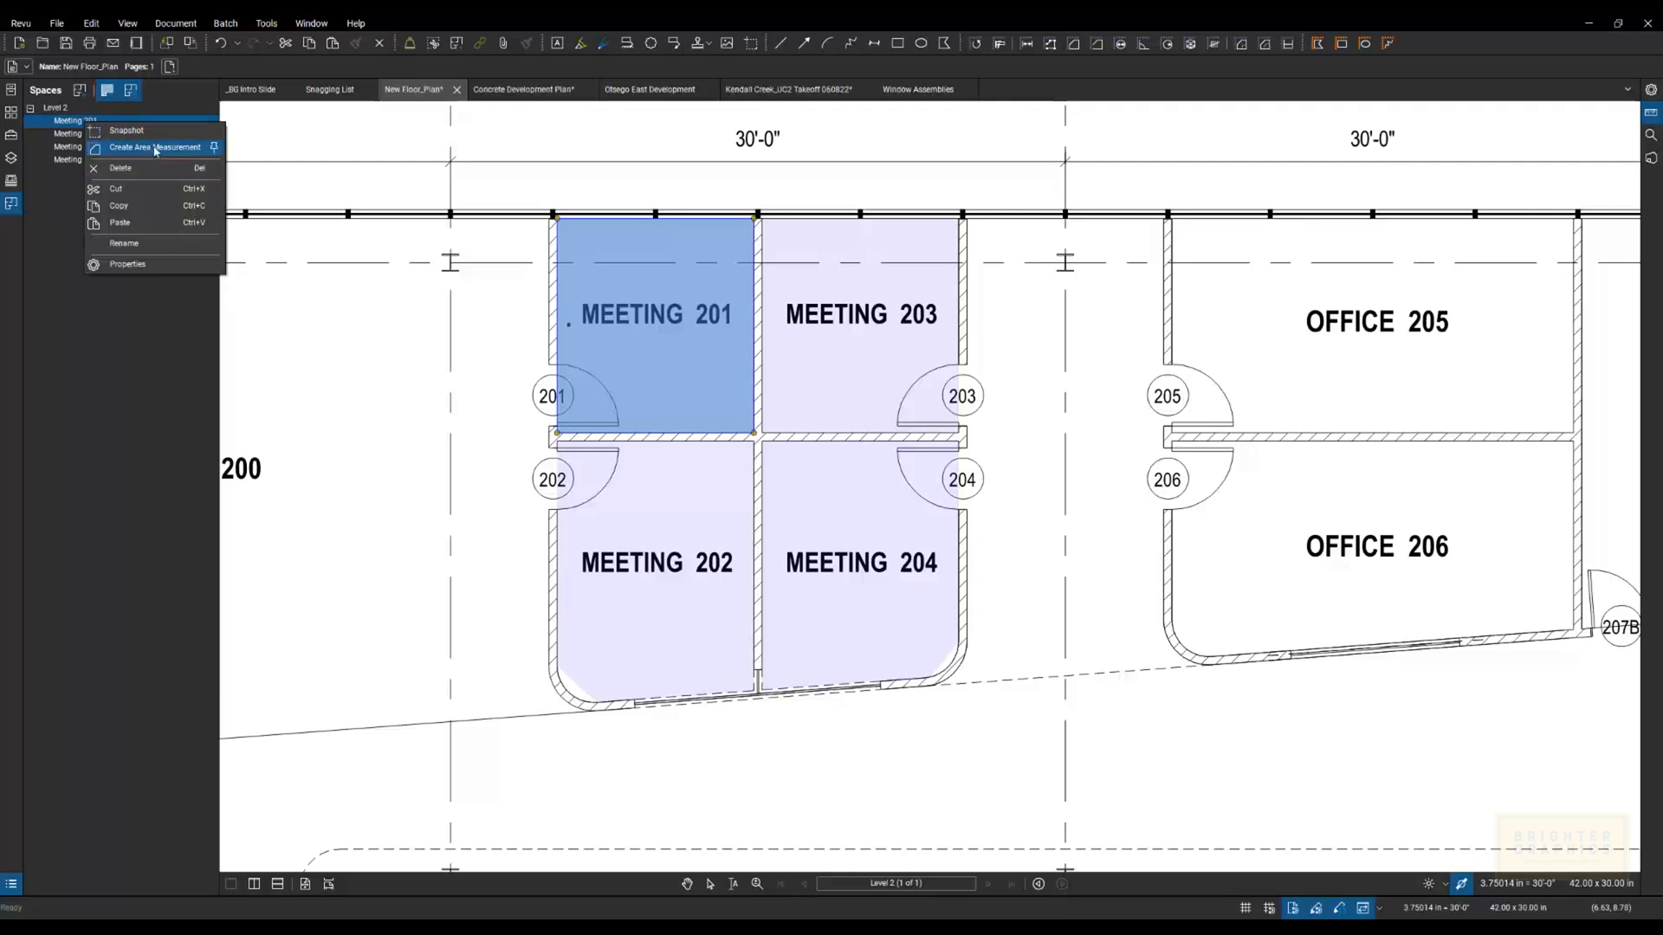
left_click(124, 267)
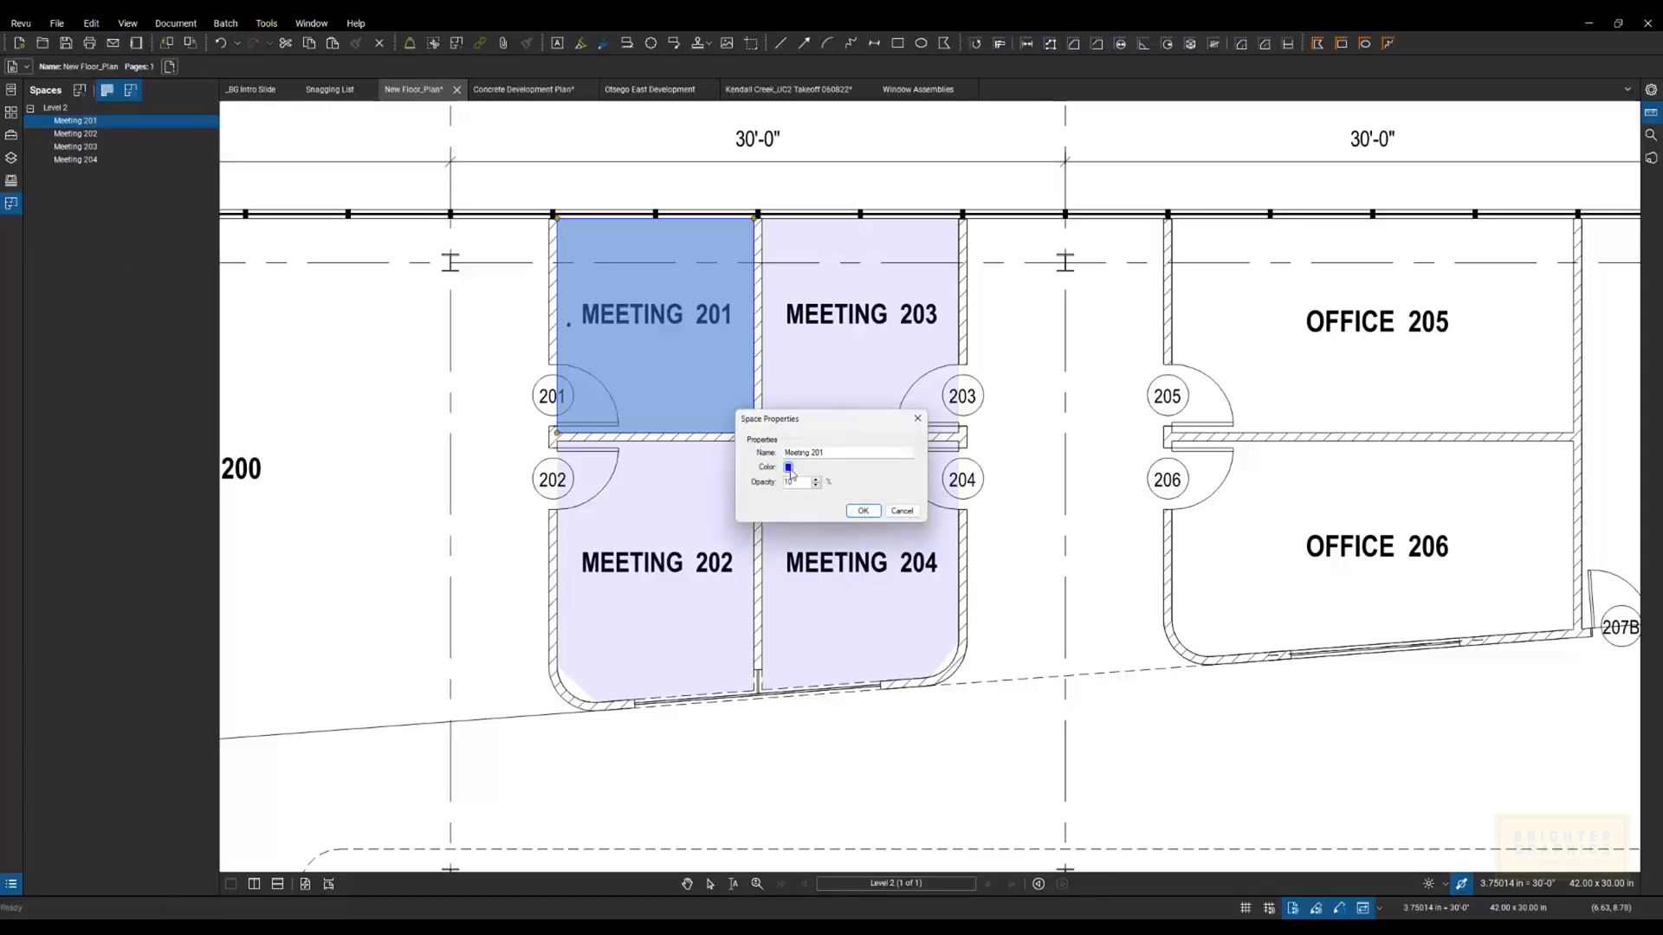
left_click(789, 468)
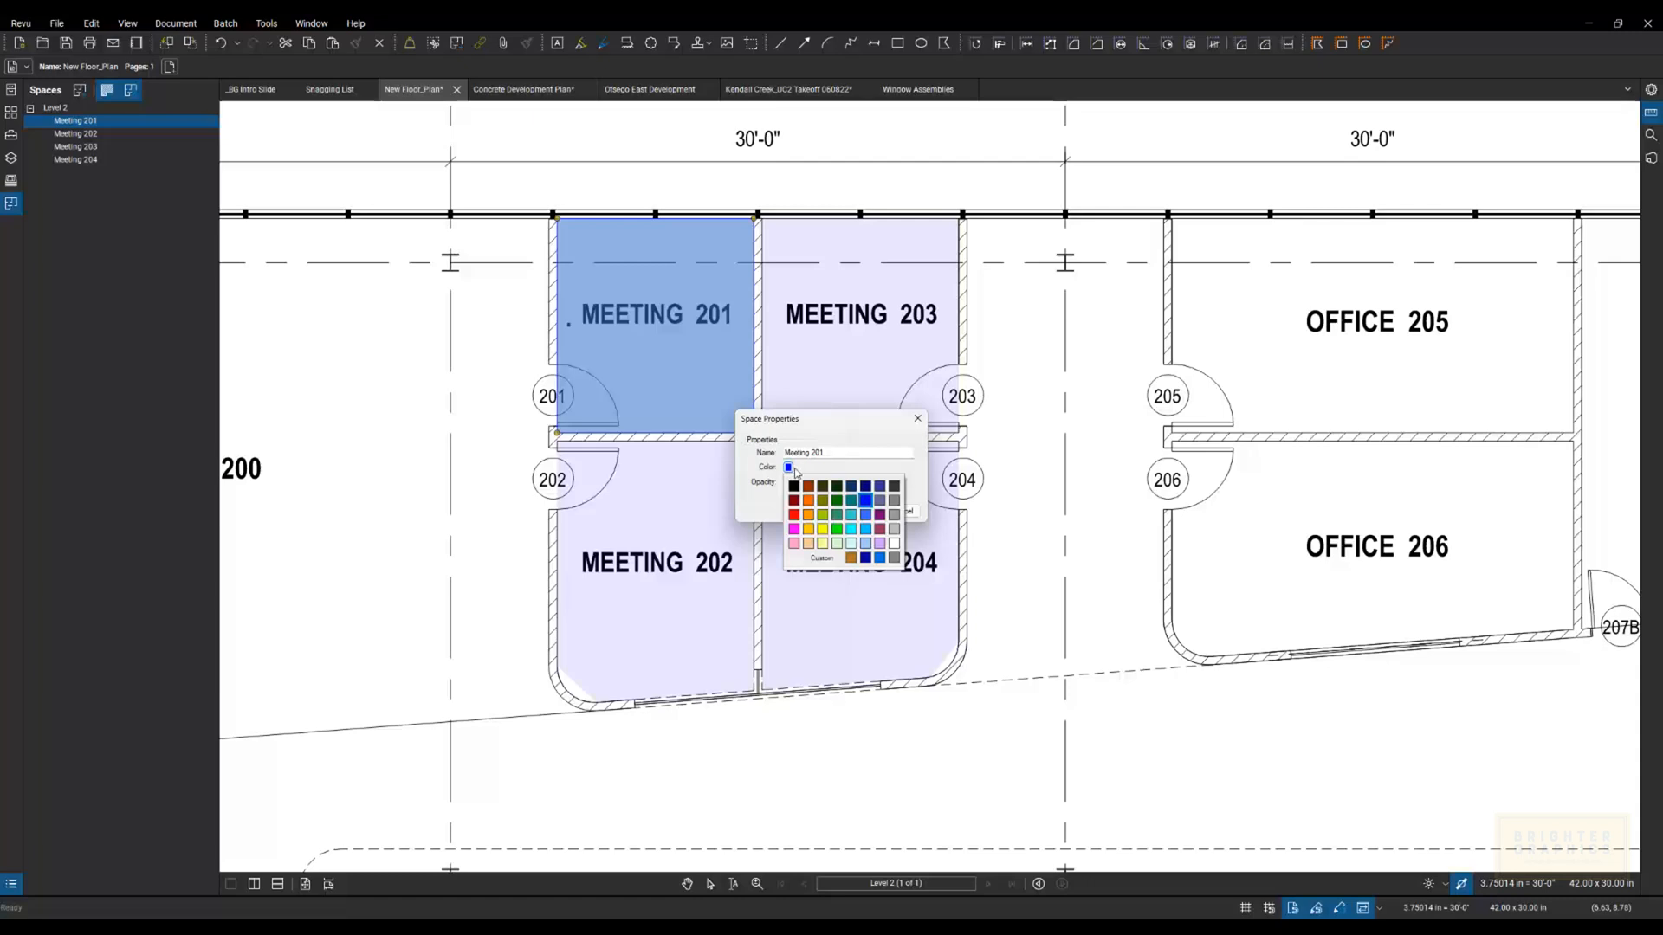
left_click(838, 521)
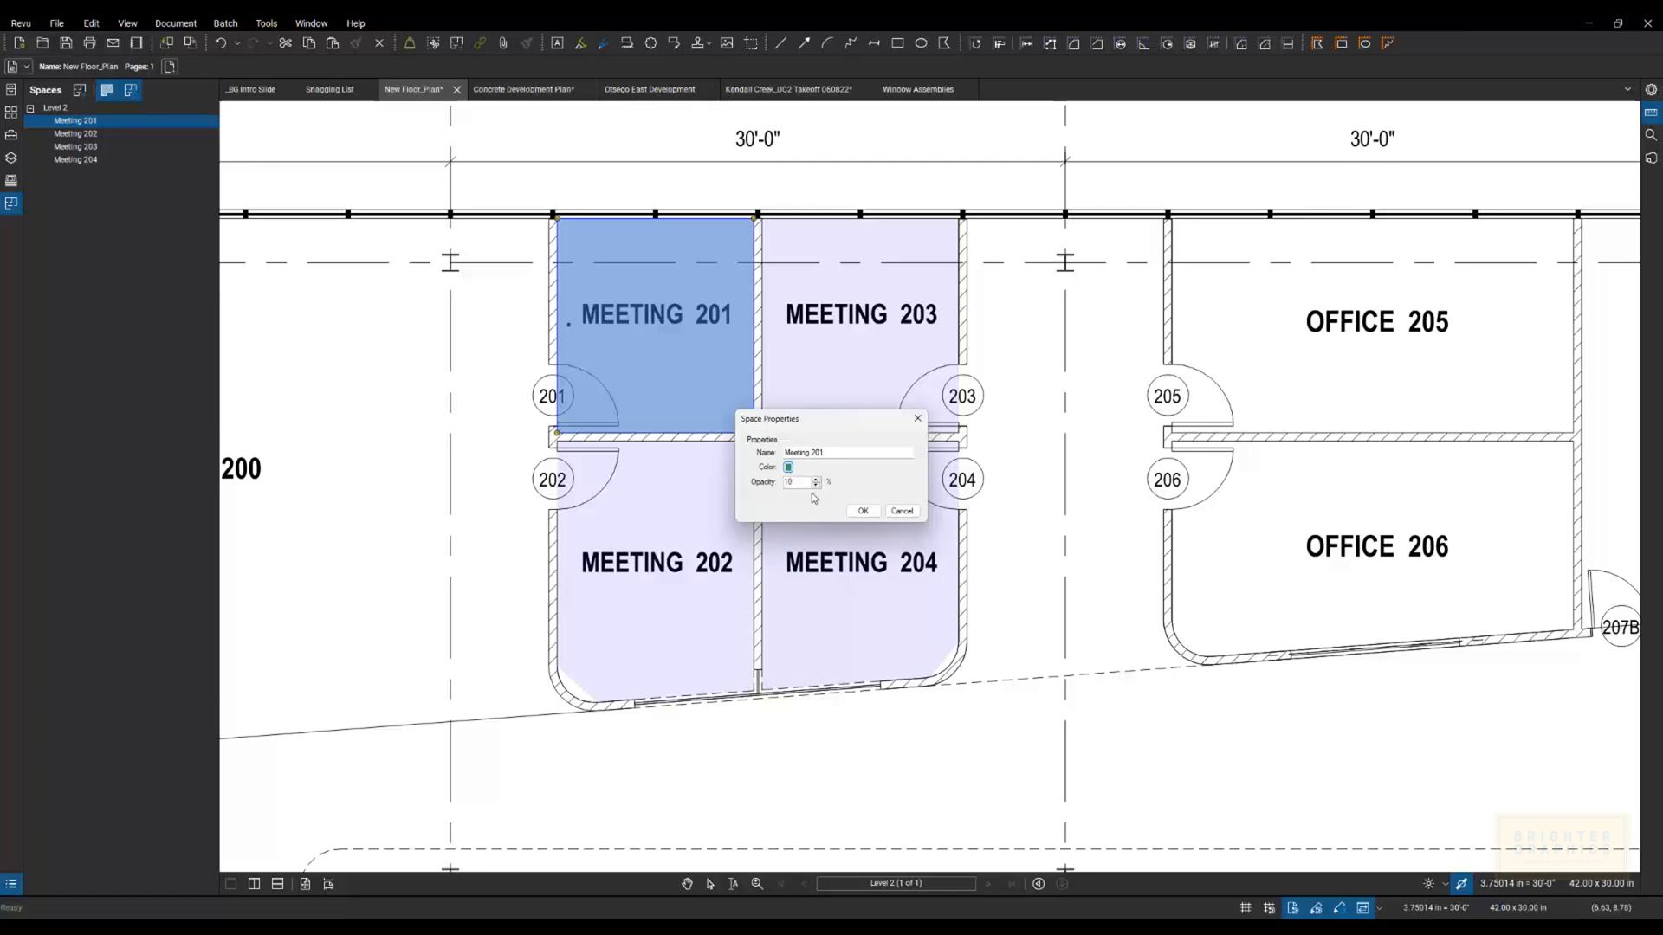
left_click(863, 511)
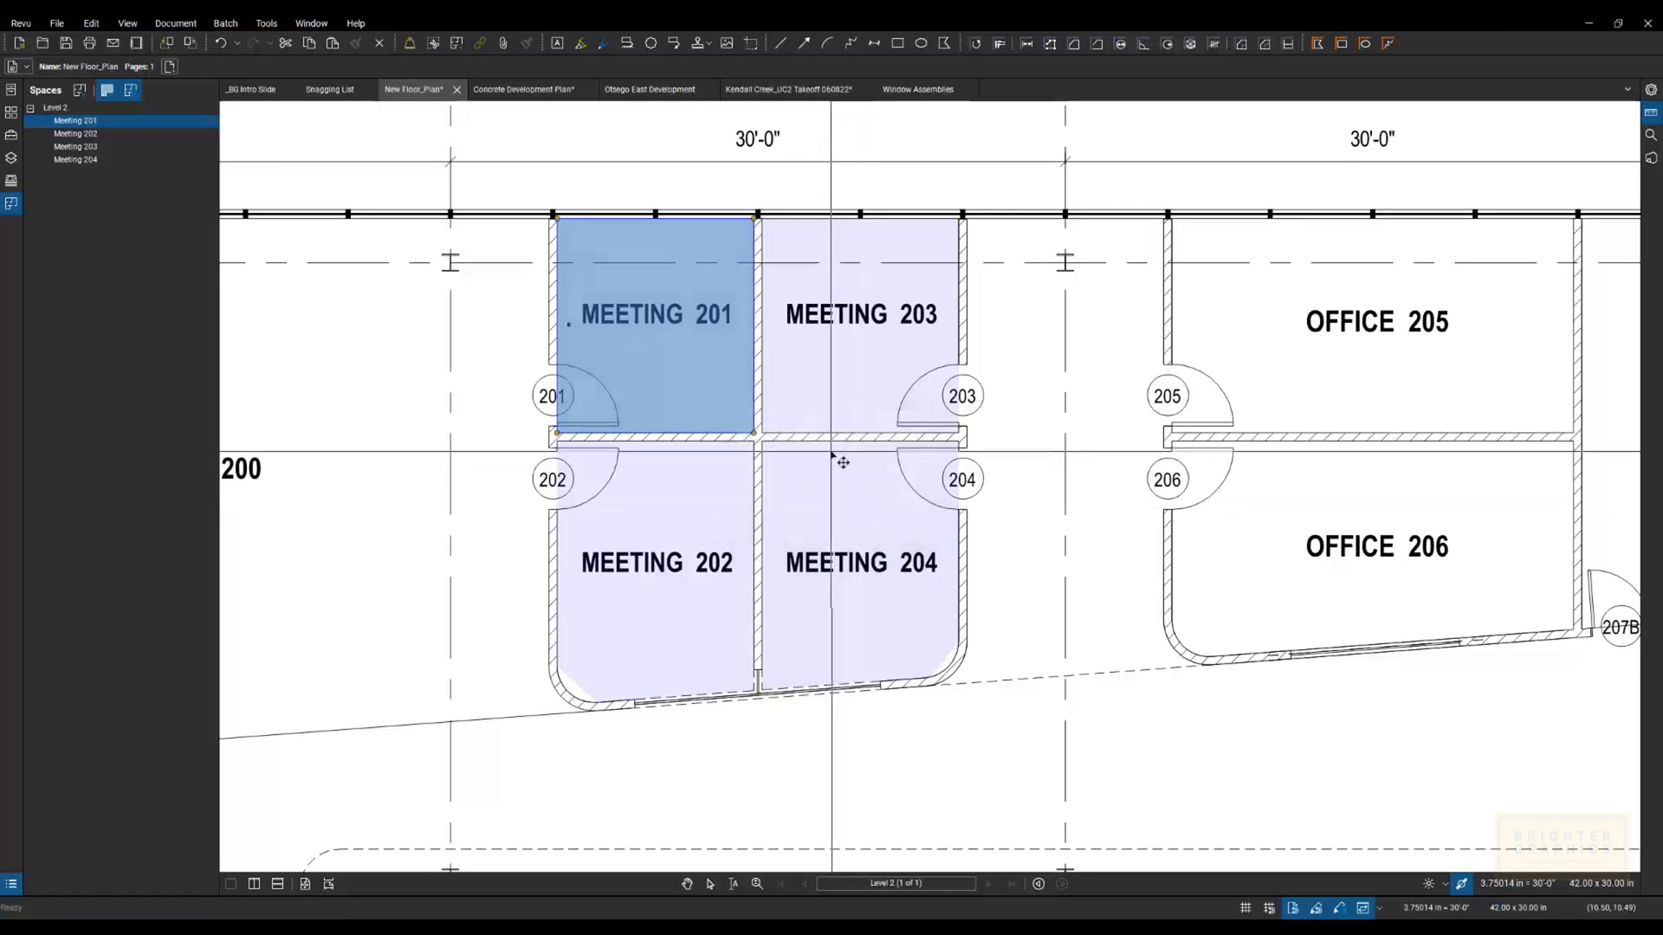
Step: Change the colour of the Meeting 202 space to gold in its space properties
left_click(96, 135)
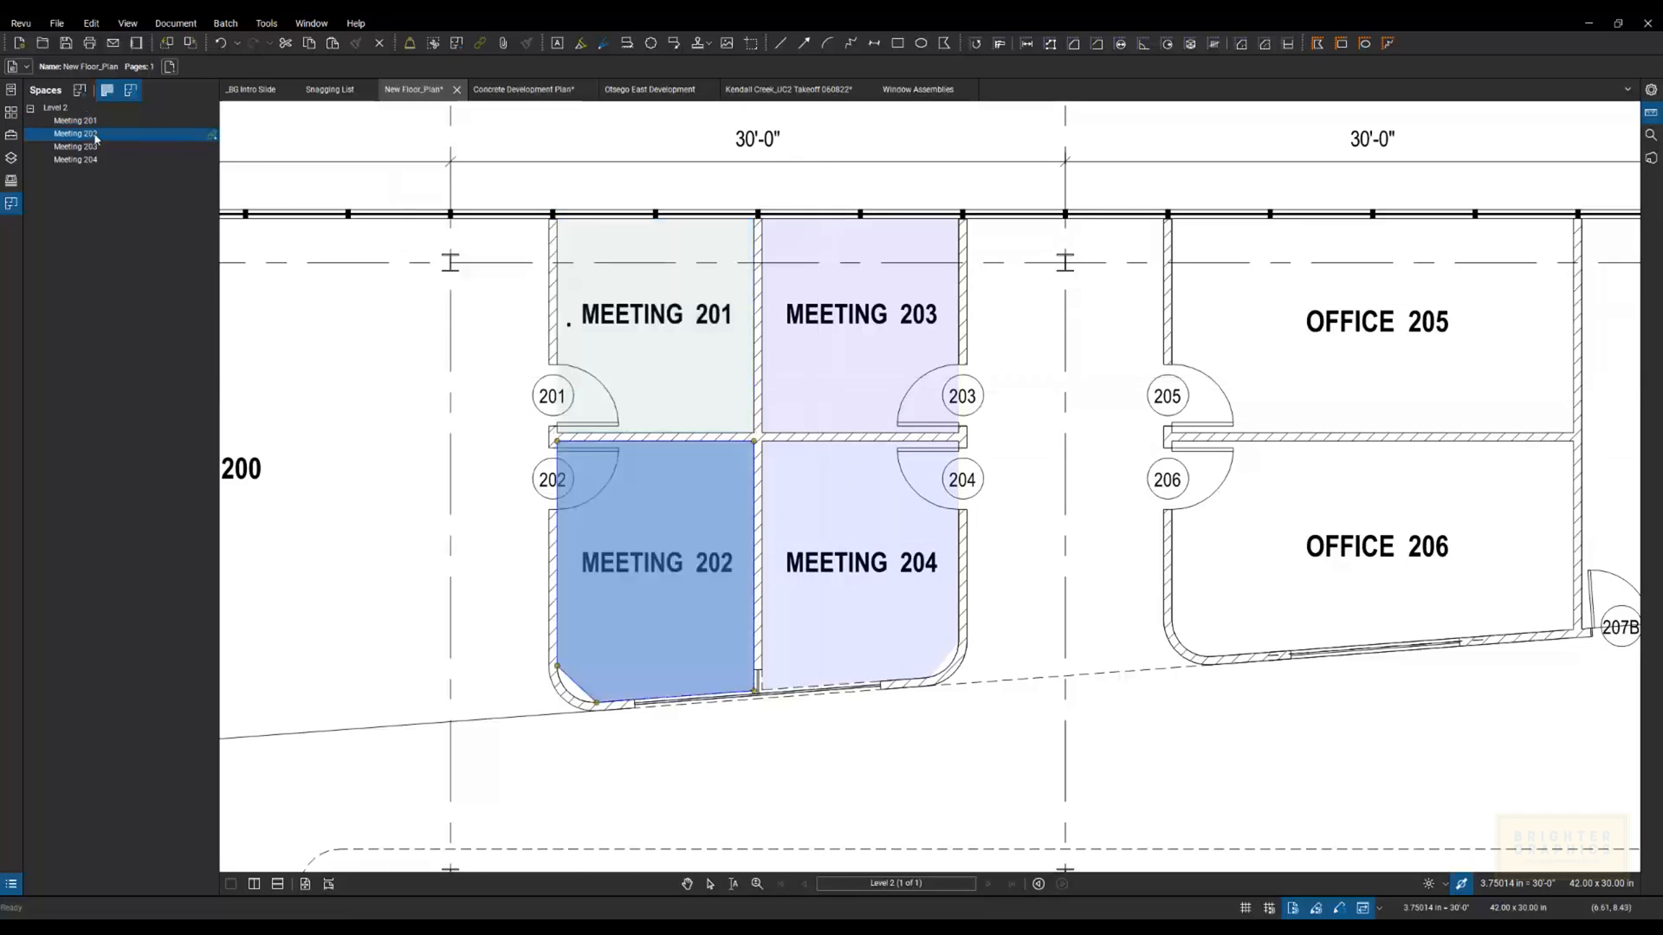
right_click(95, 135)
left_click(134, 278)
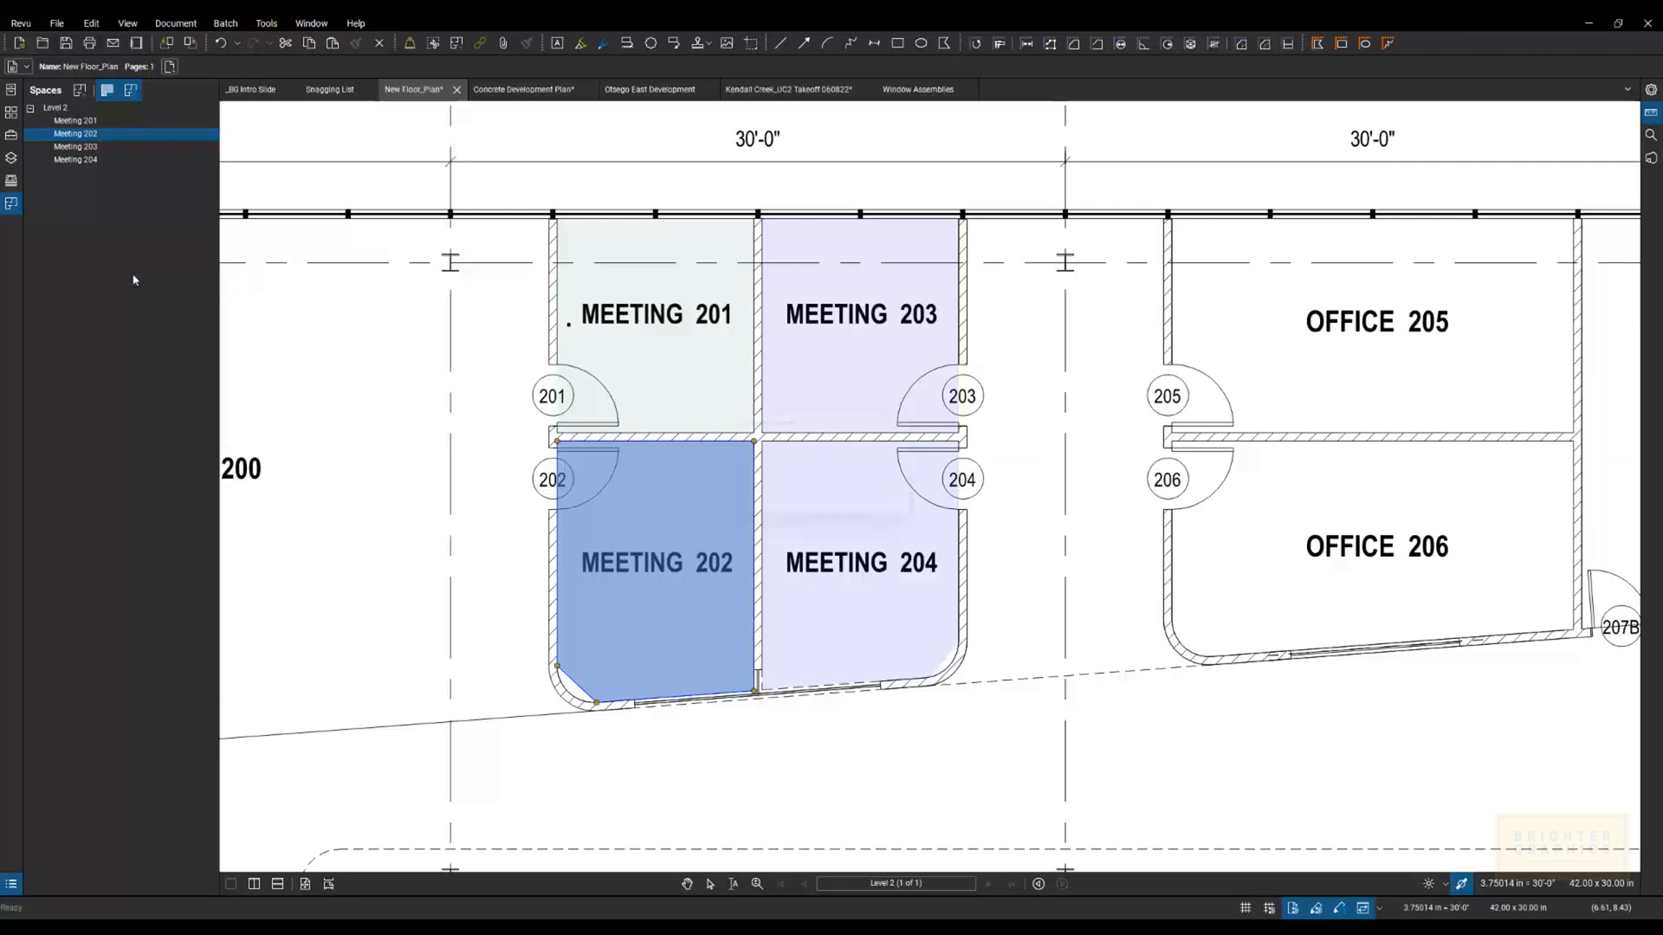
left_click(788, 466)
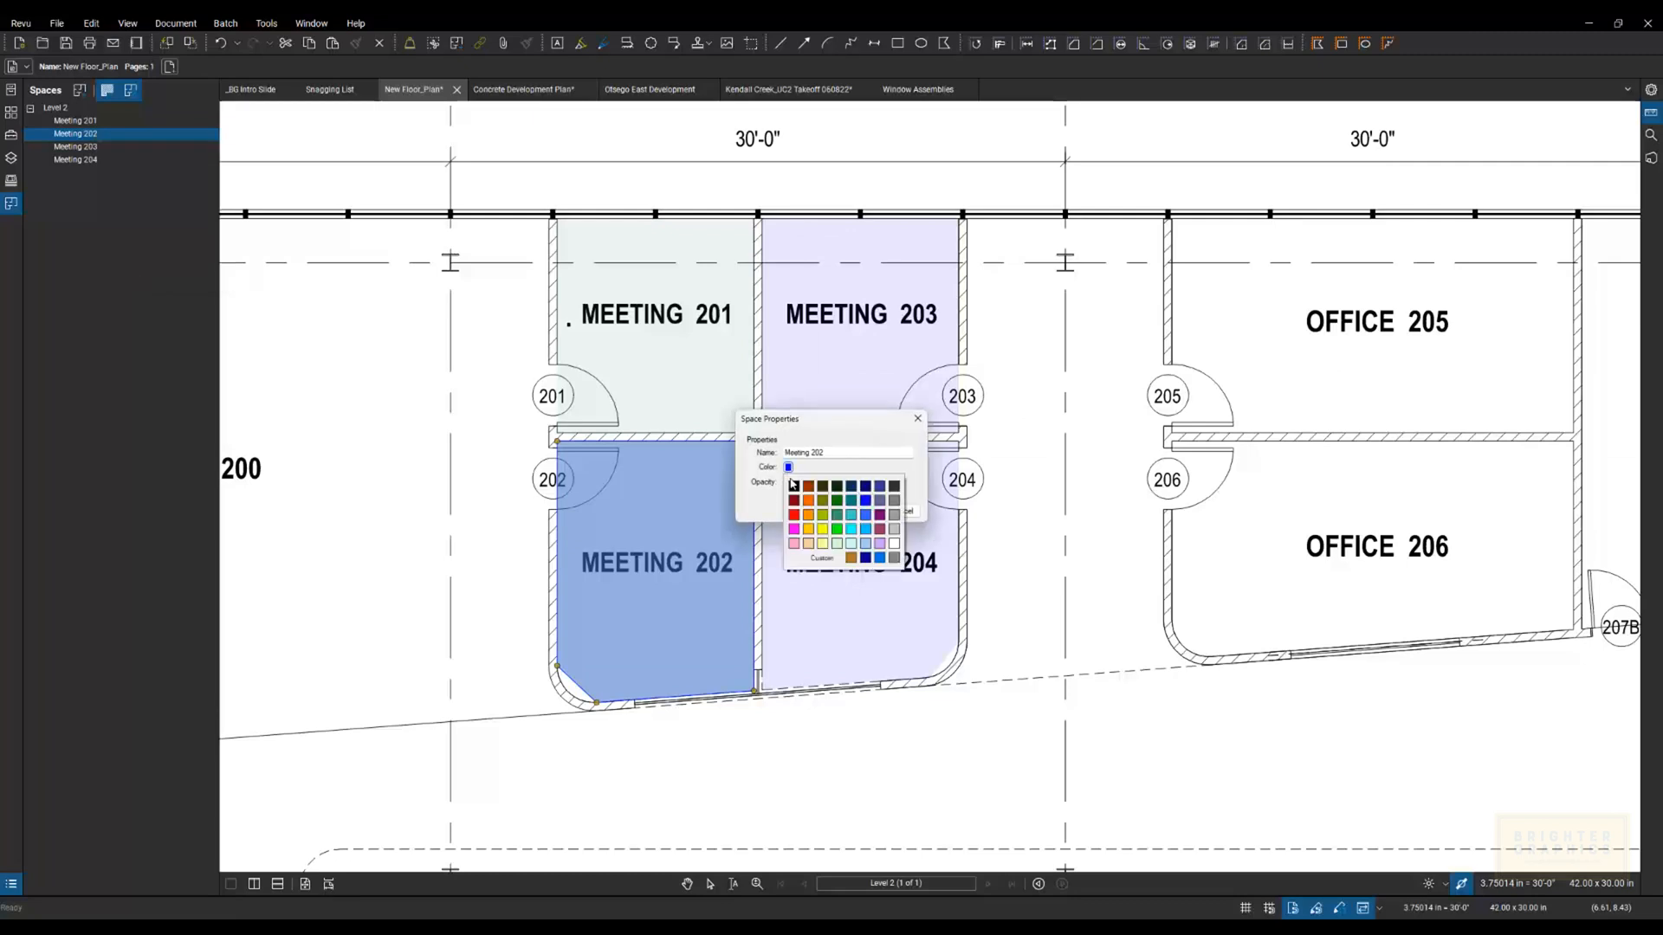
left_click(808, 532)
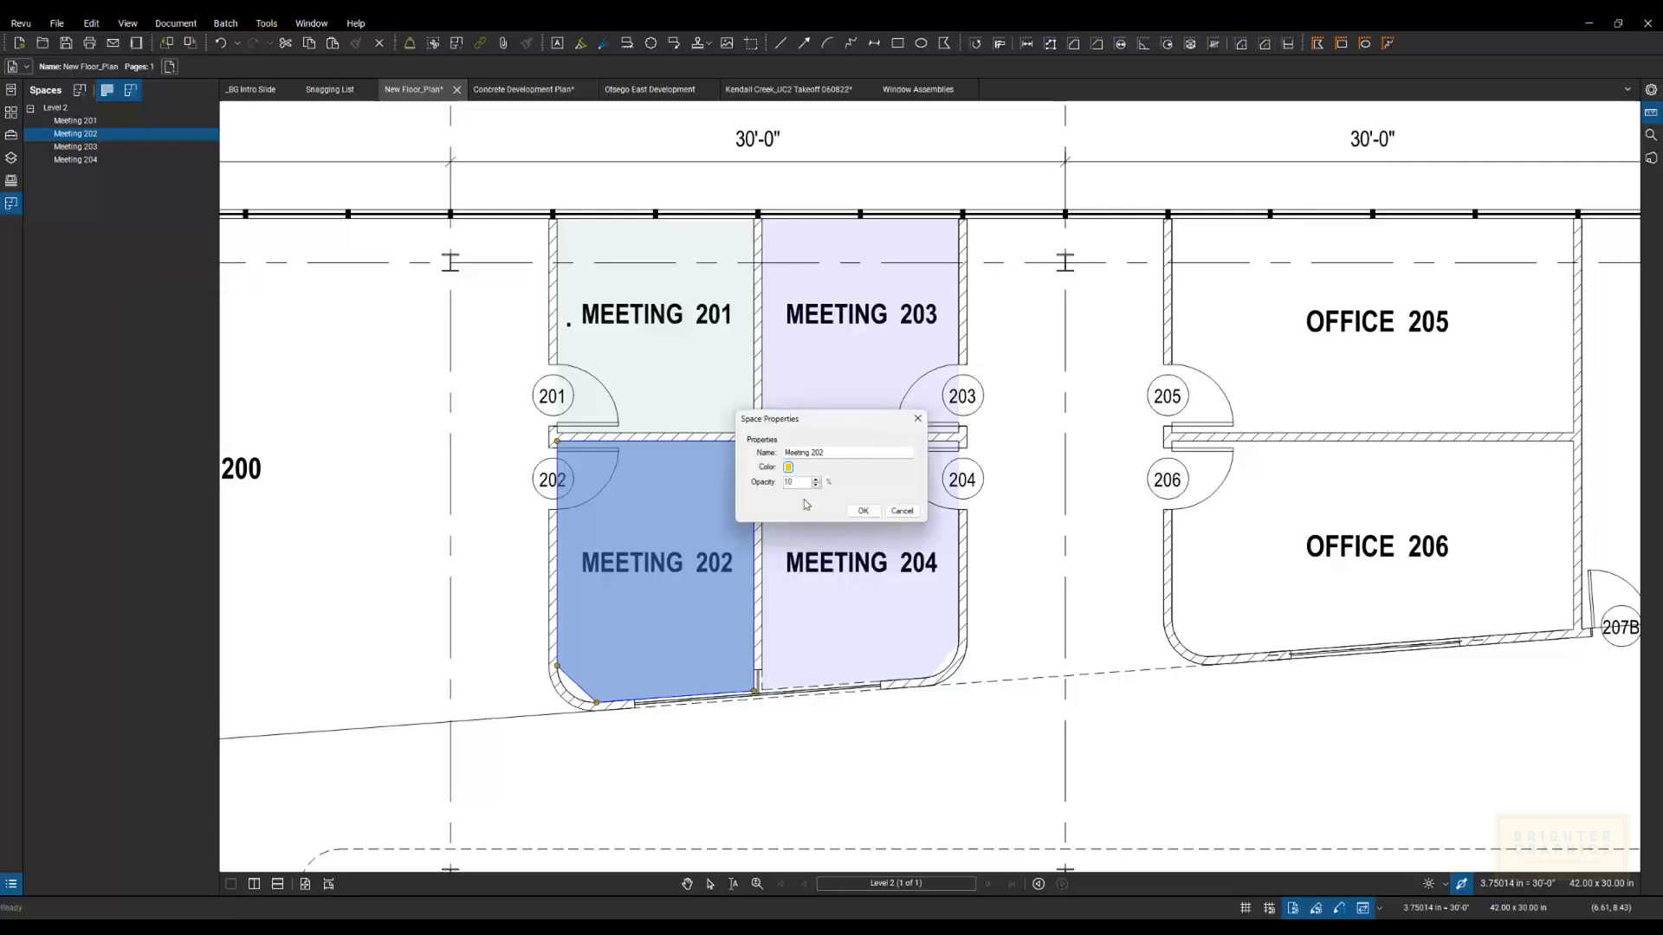
left_click(866, 511)
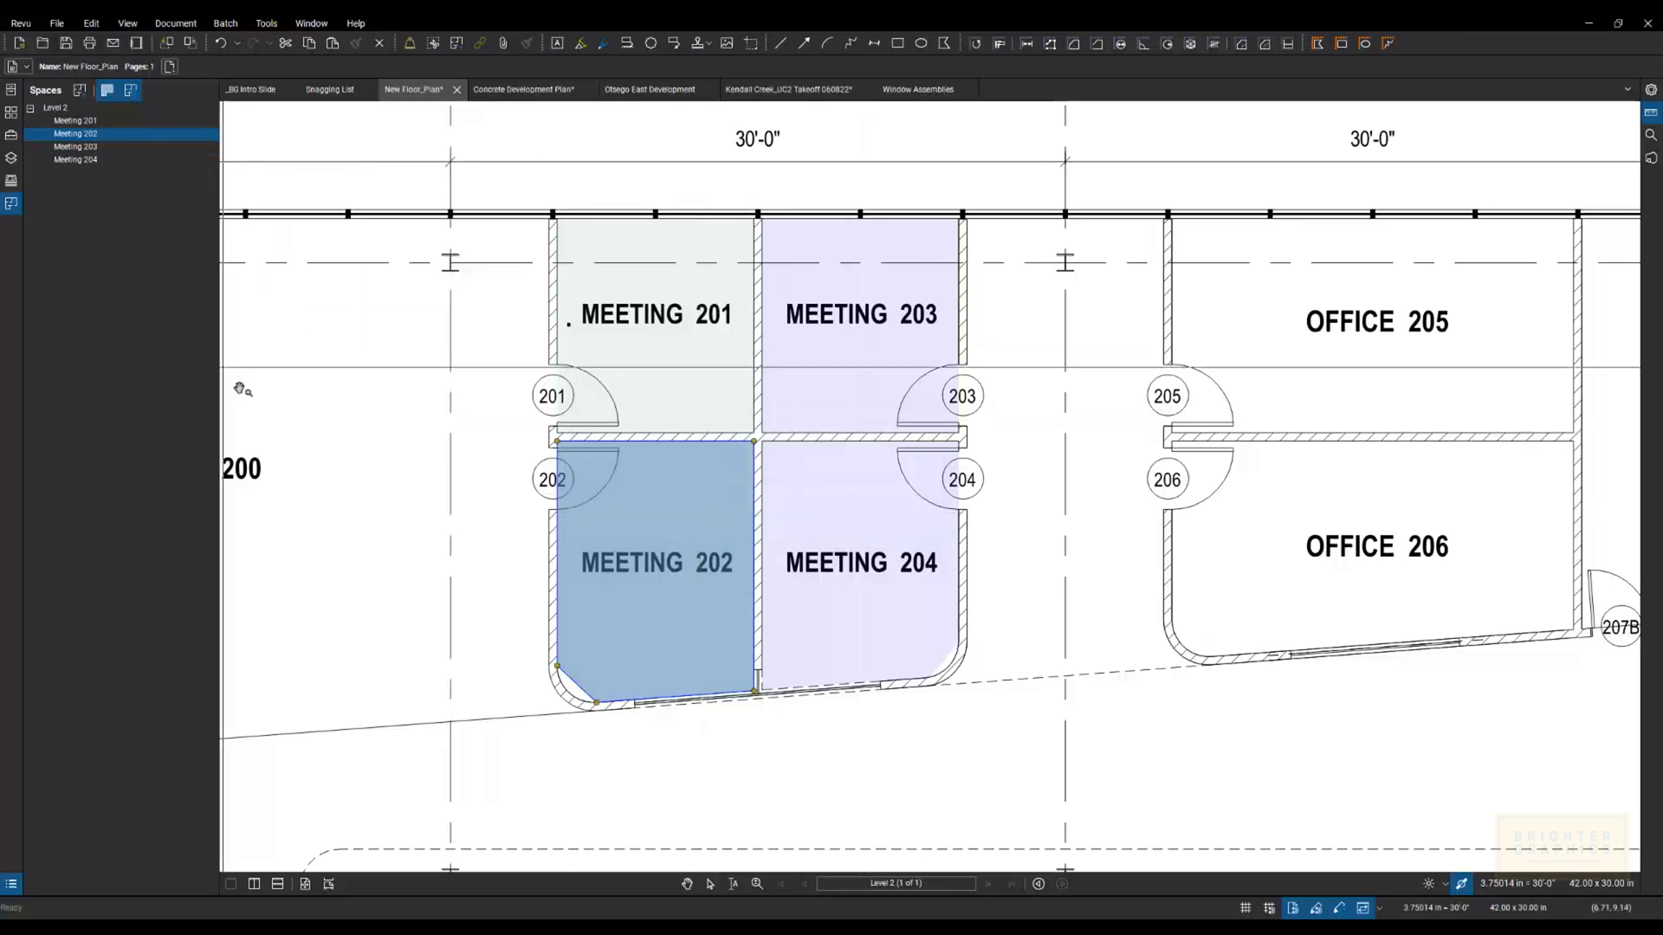
Step: Add control points along the diagonal edge of the Meeting 202 space and move them onto the rounded wall corner
left_click(94, 136)
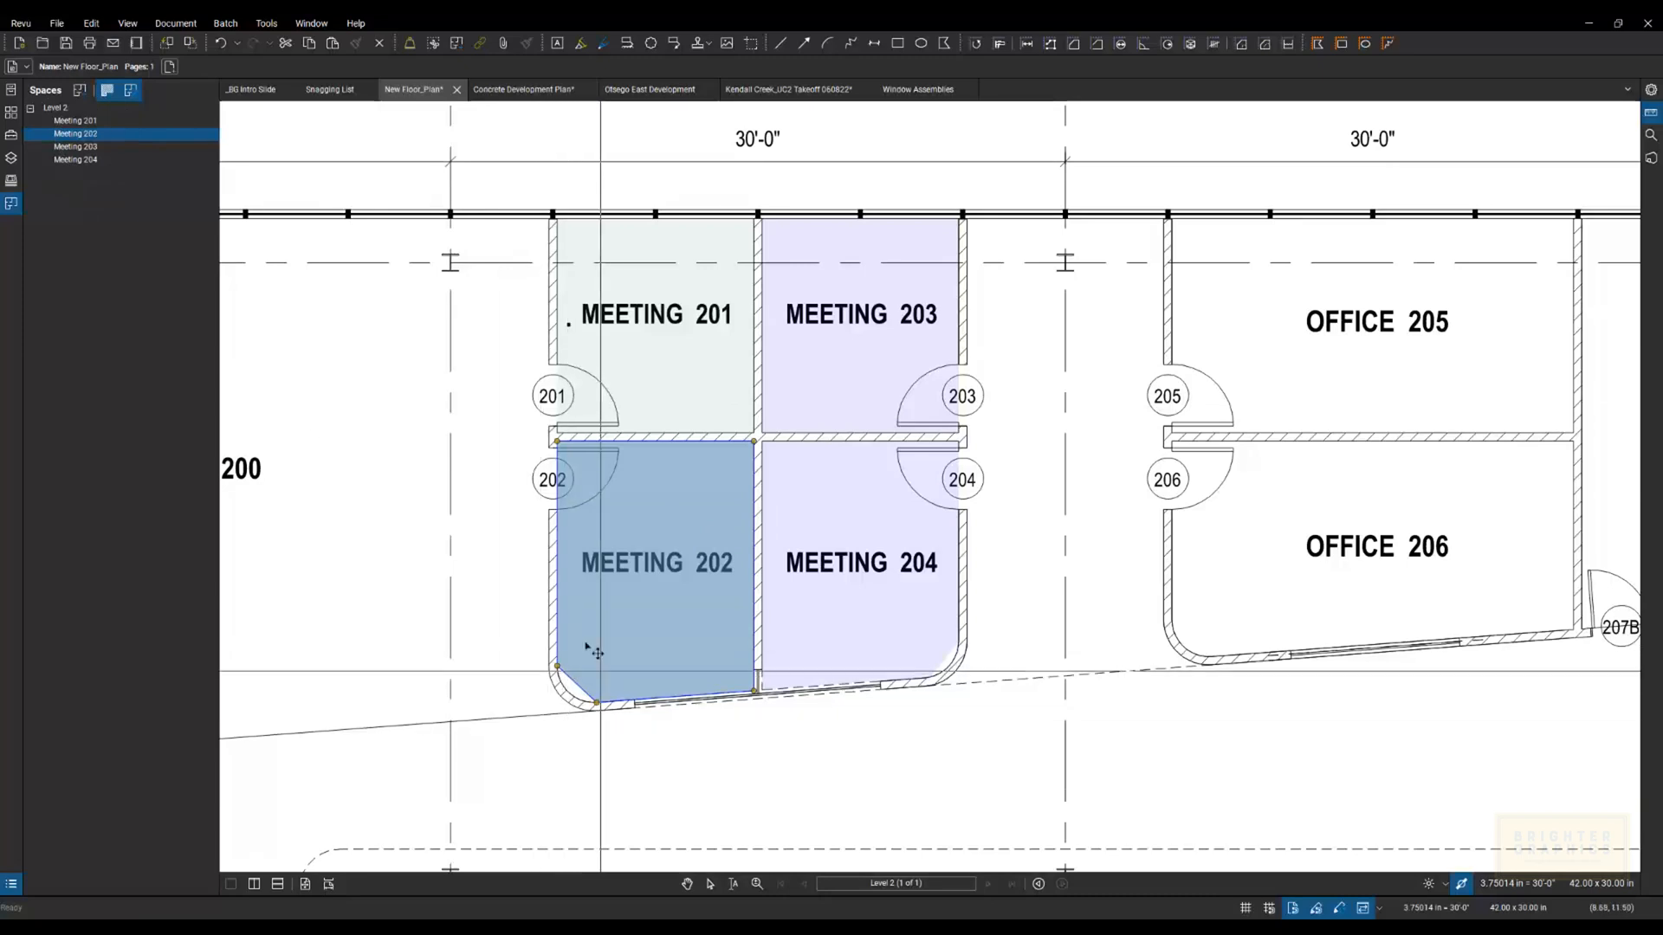
scroll(604, 685, "up", 5)
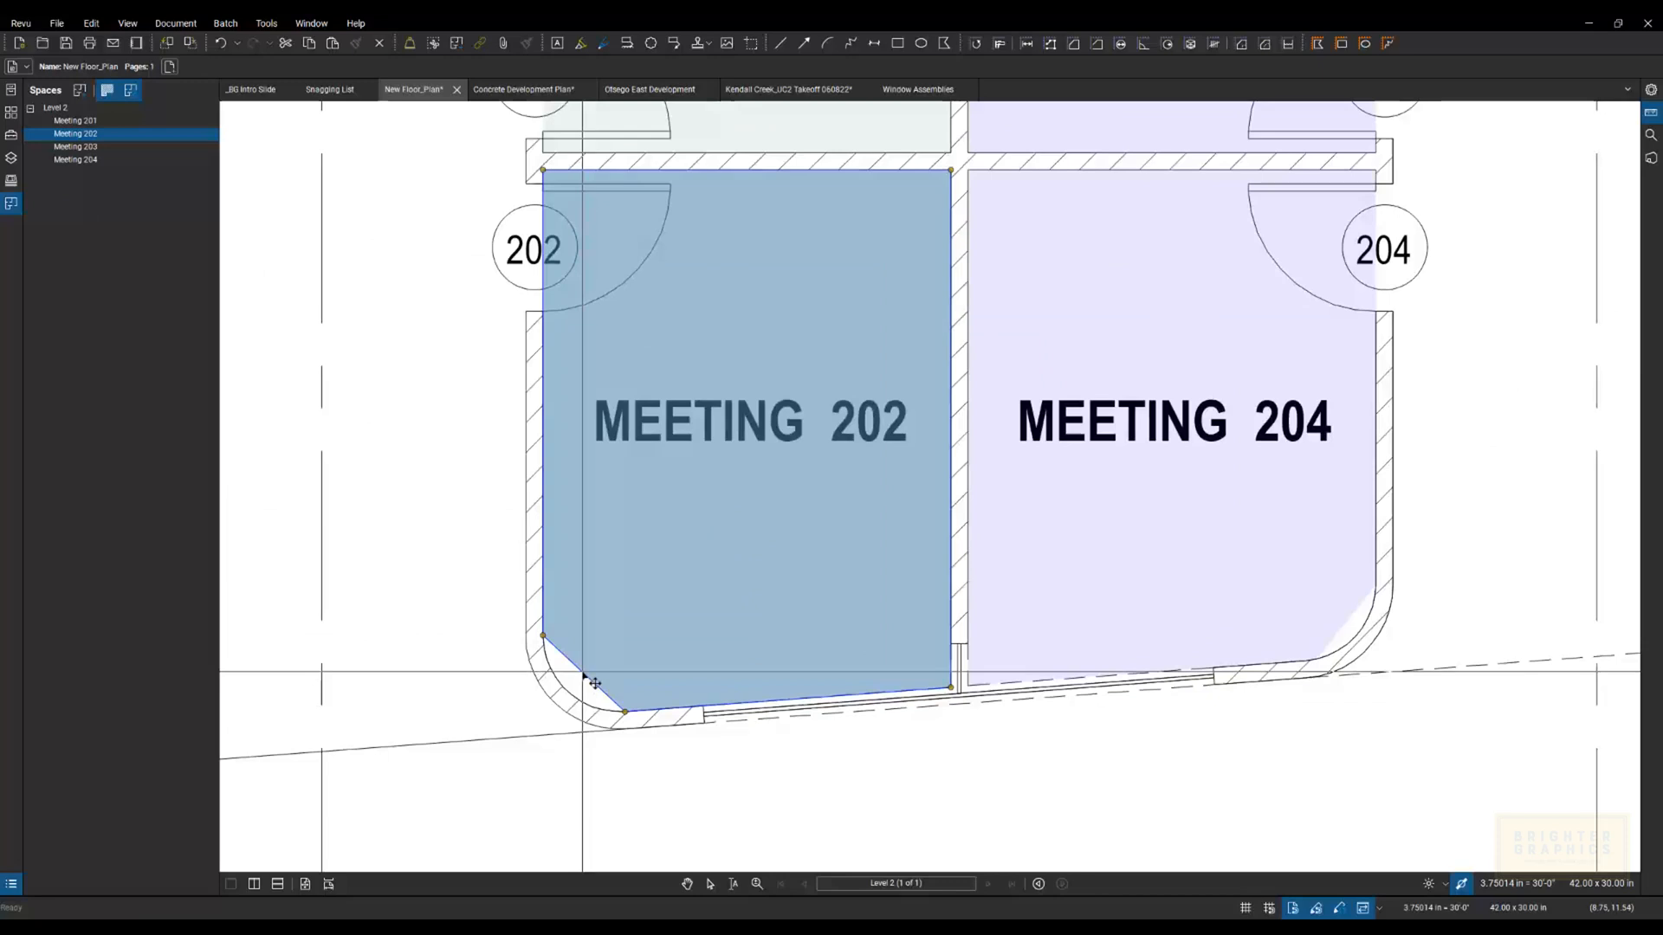
right_click(582, 674)
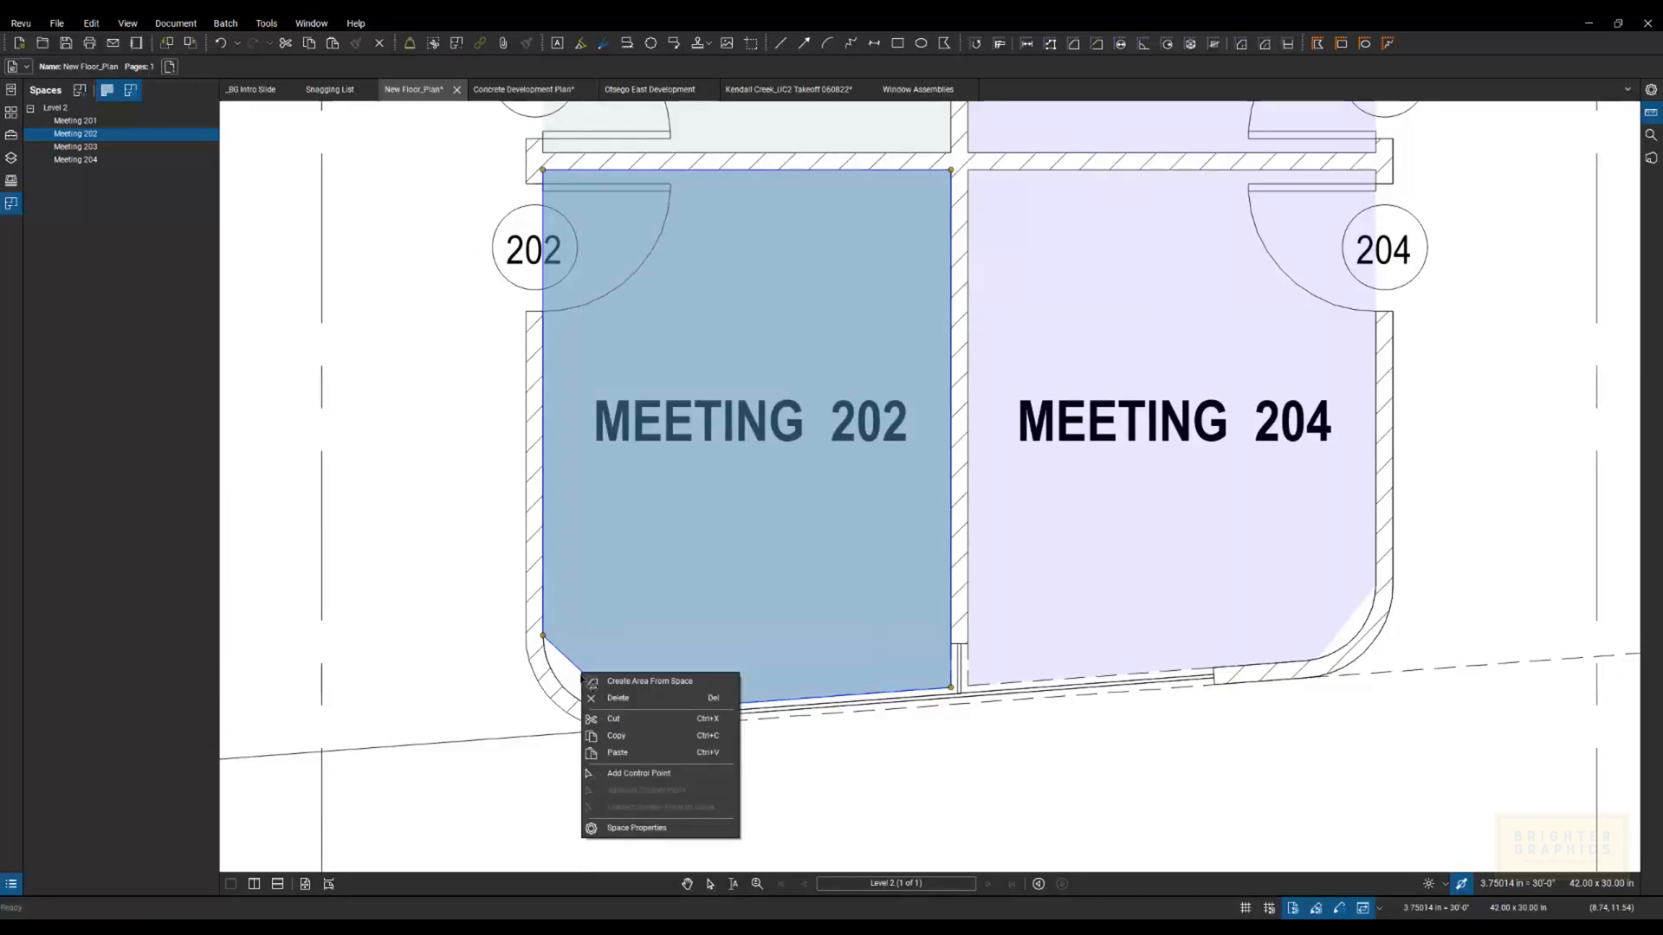
left_click(643, 773)
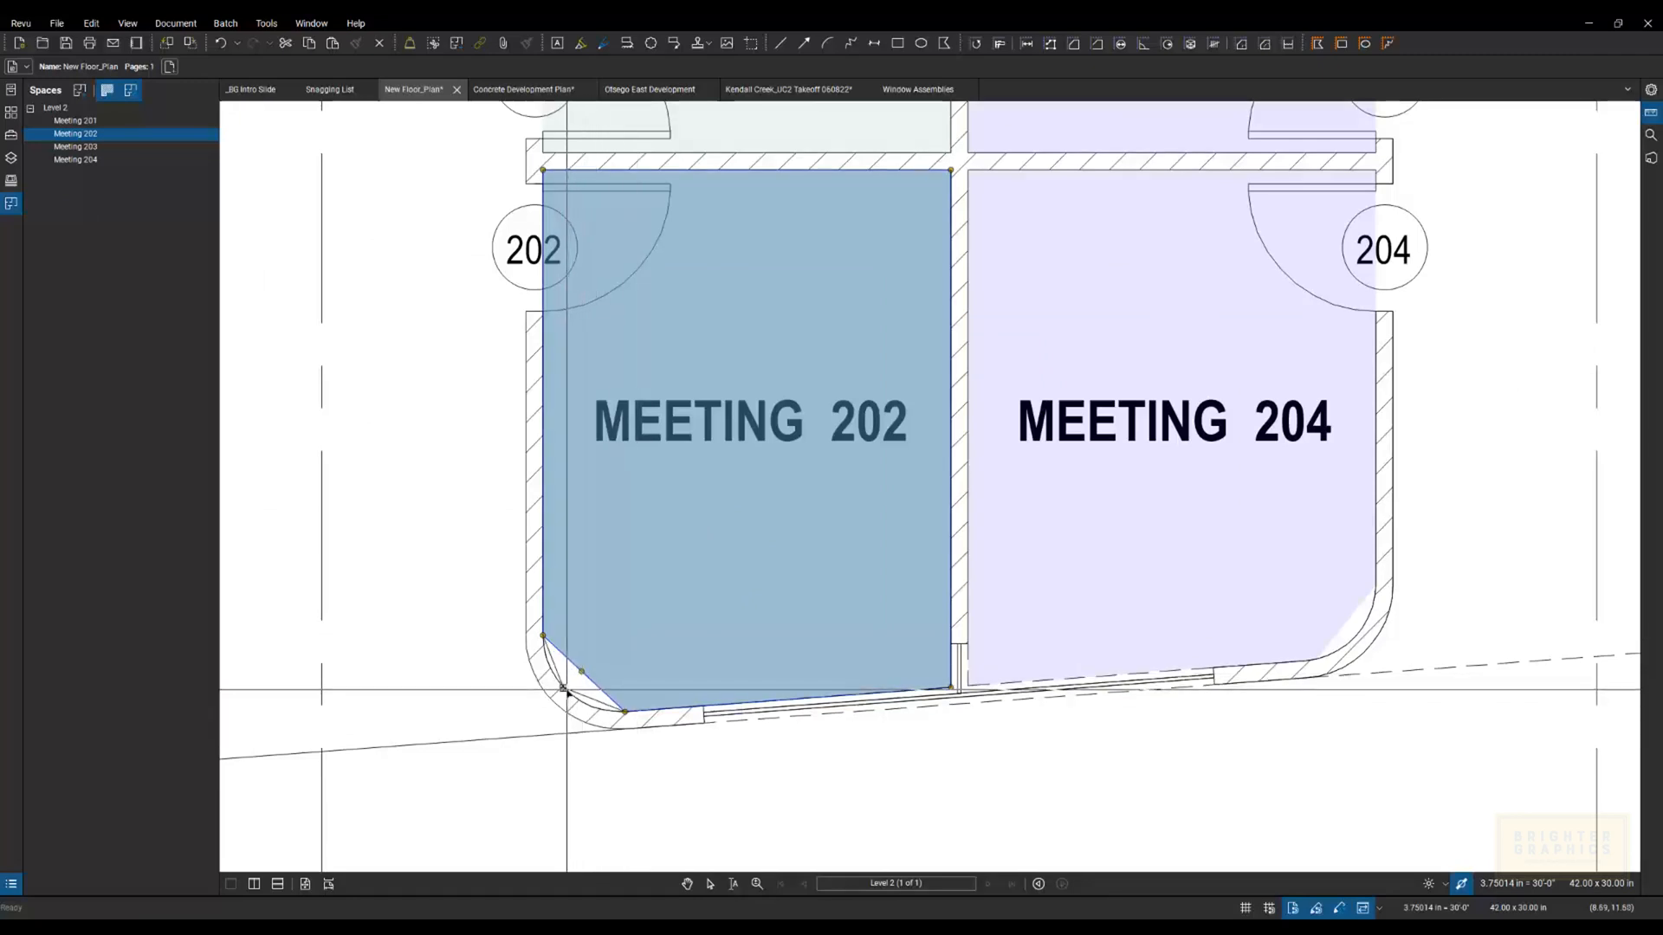
left_click_drag(566, 690, 565, 693)
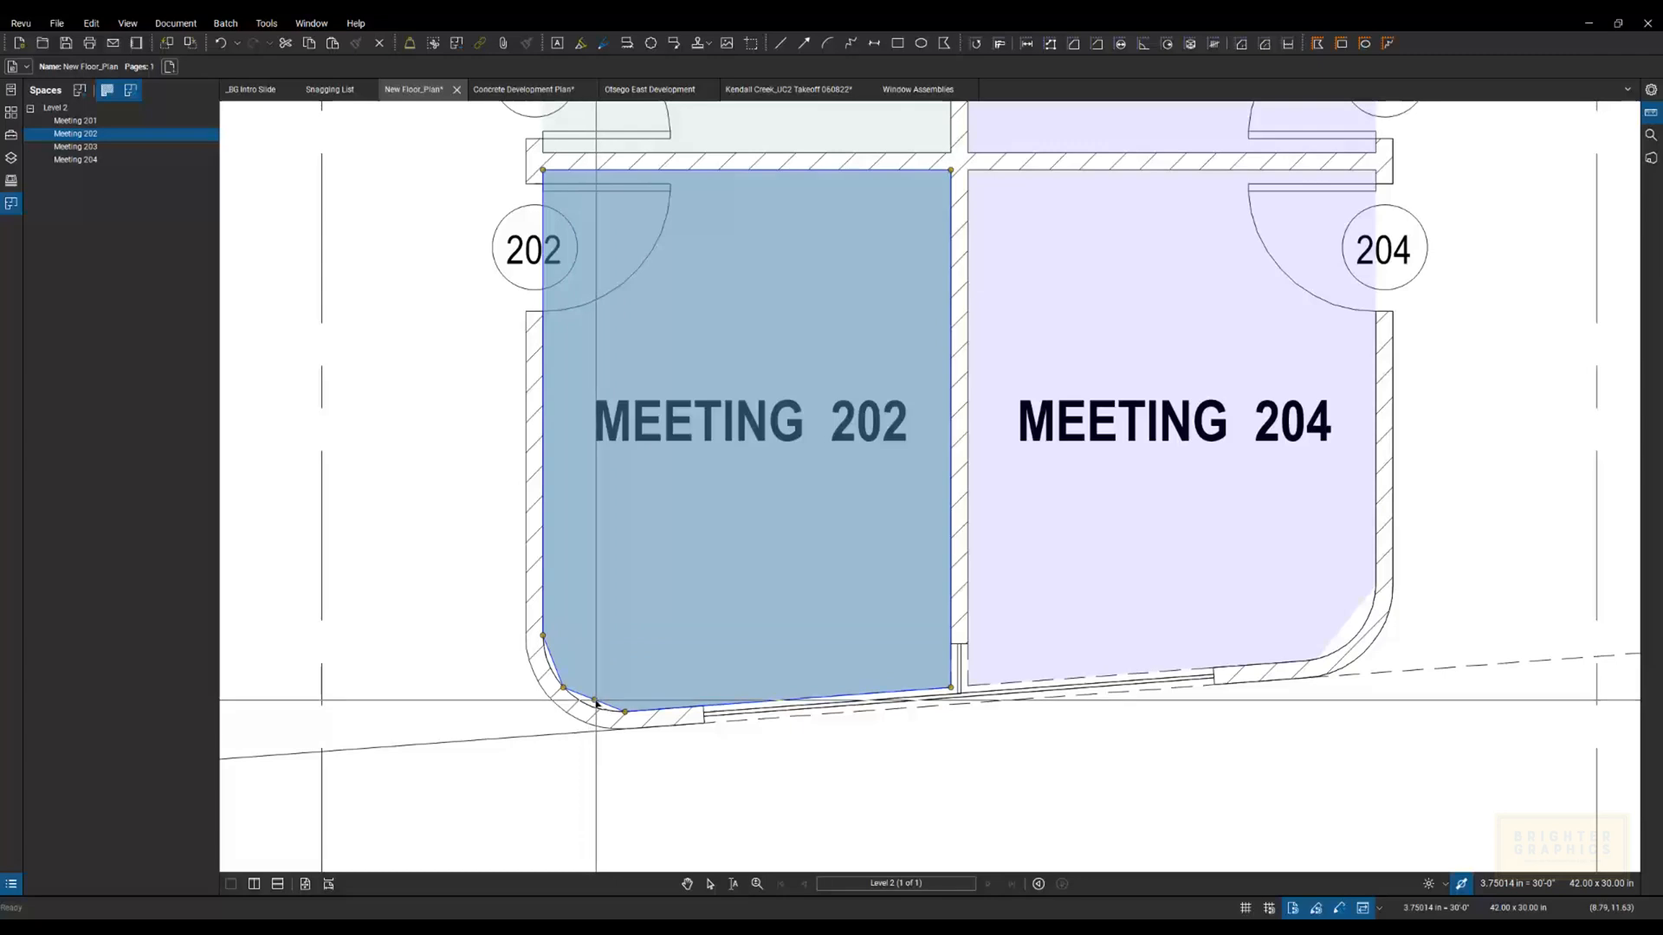
left_click_drag(594, 699, 592, 707)
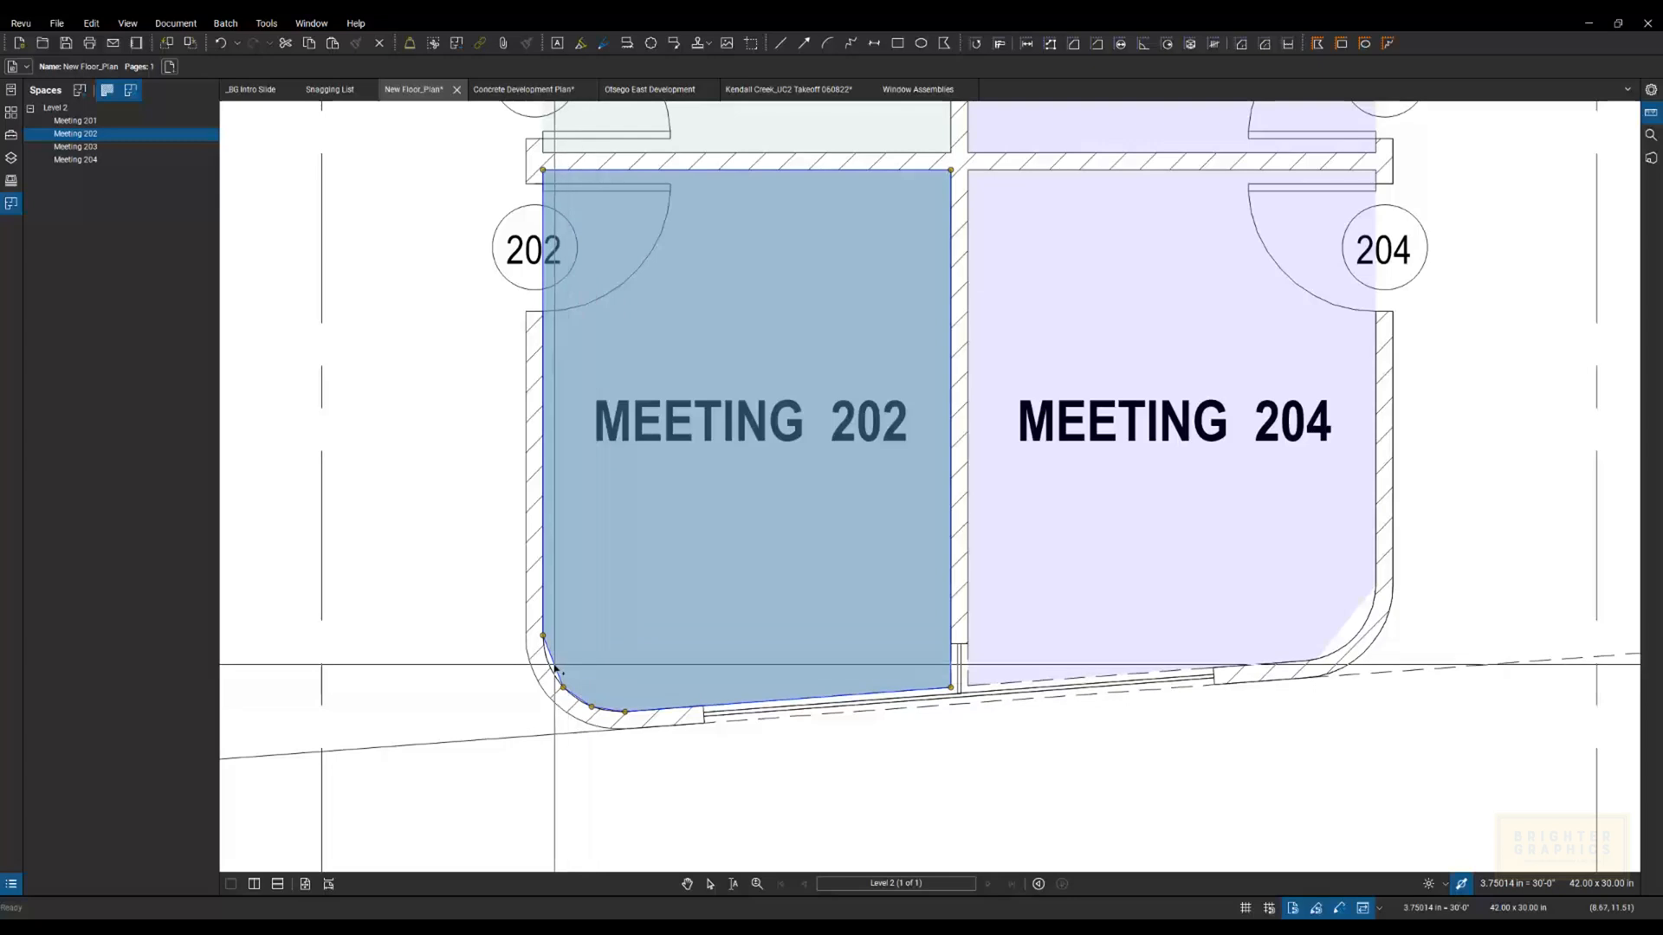
left_click(554, 663, "shift")
left_click_drag(554, 665, 551, 669)
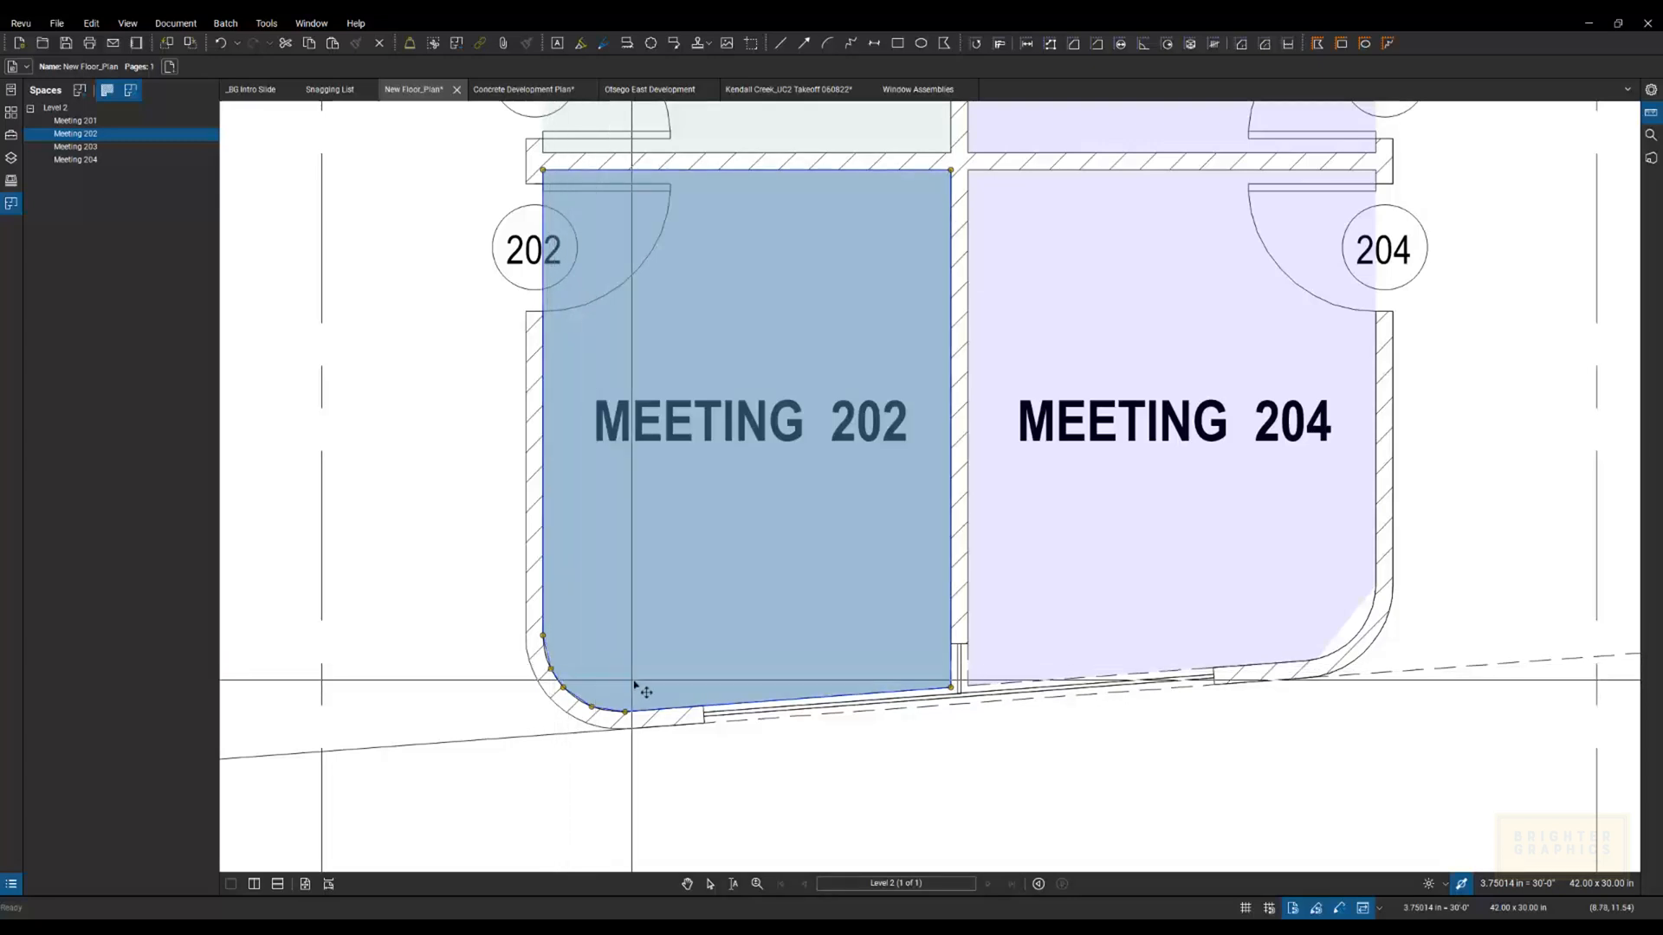
scroll(559, 627, "down", 5)
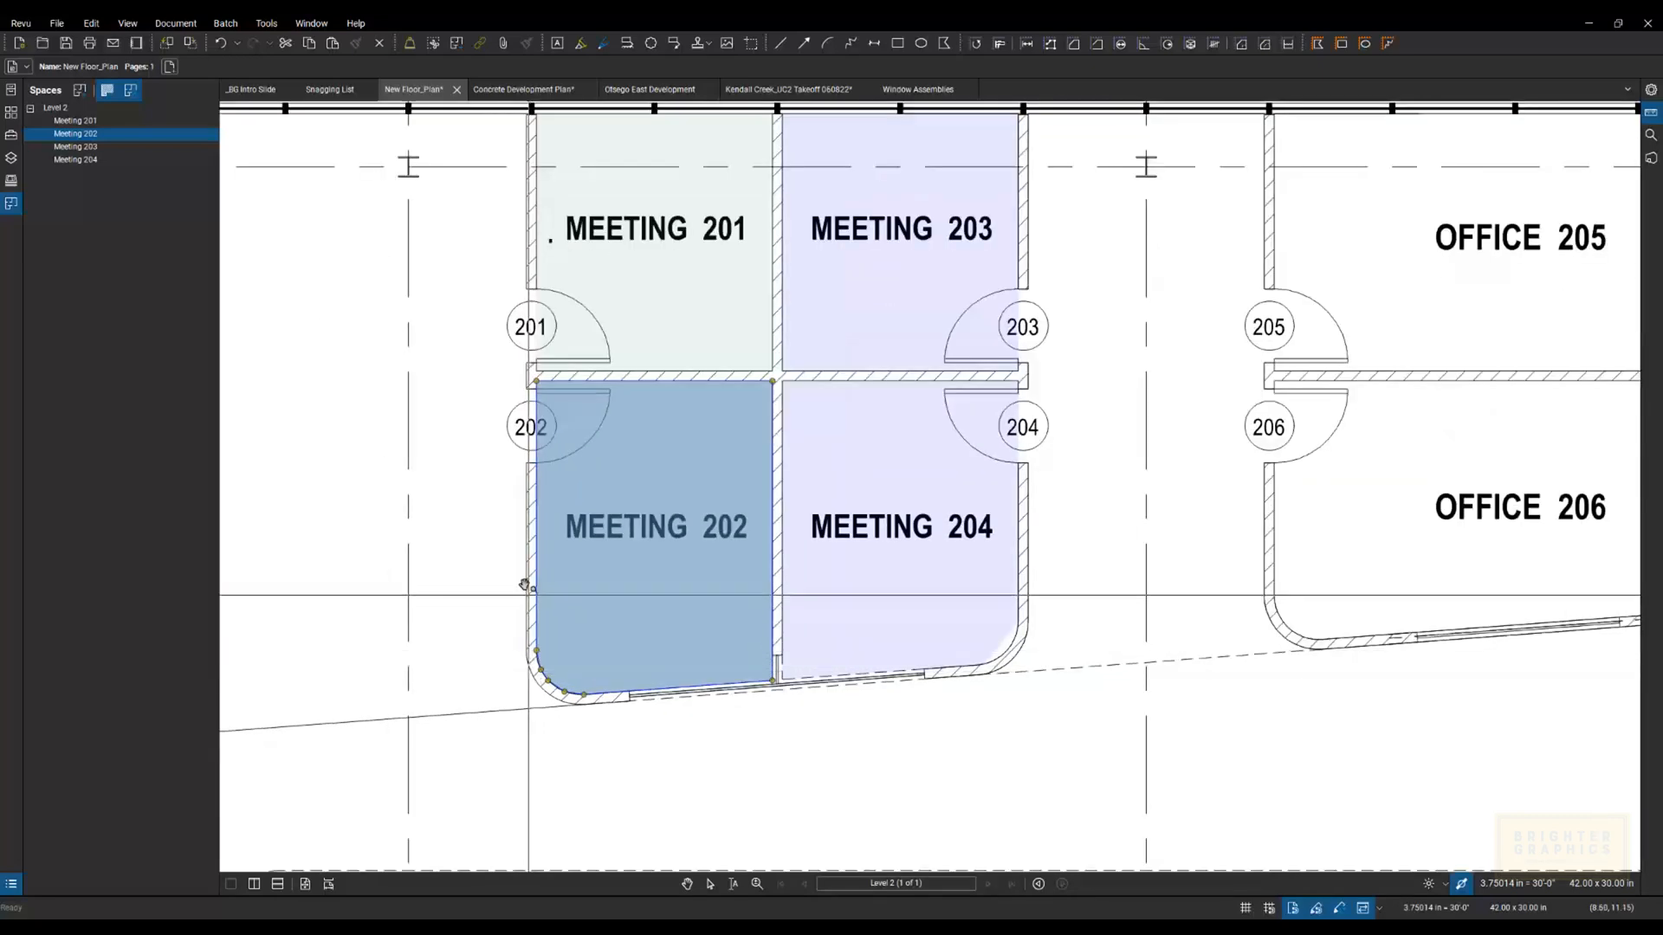
Step: Reshape the Meeting 204 space with added control points so its cut corner follows the rounded inner wall, and deselect it
left_click(86, 148)
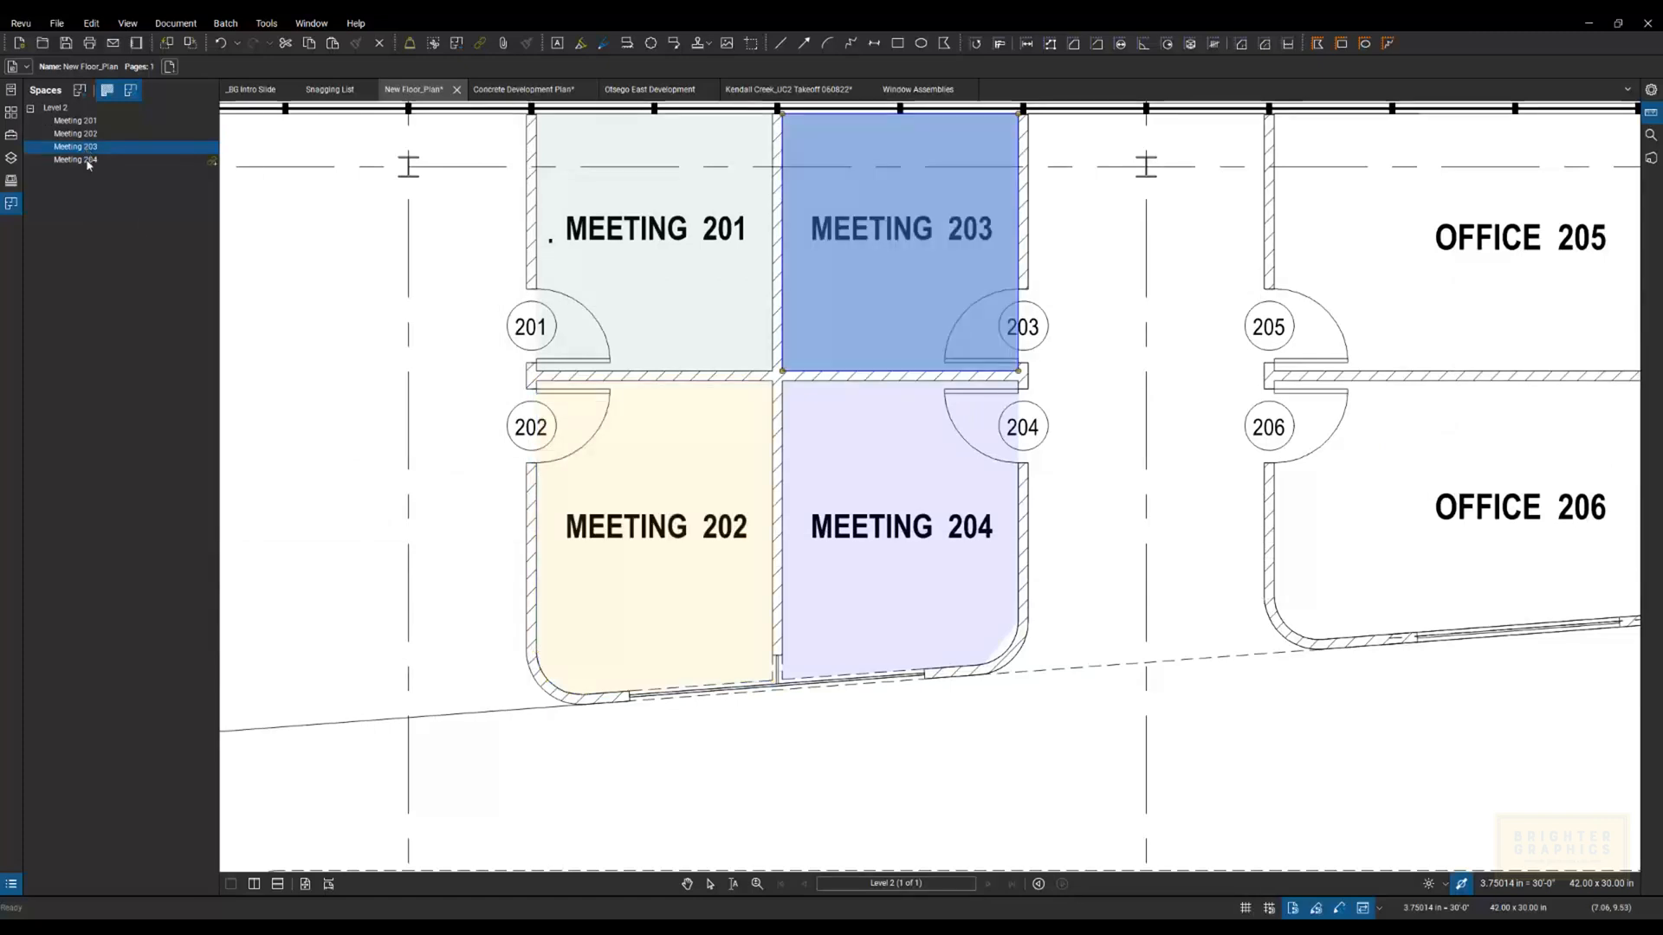
left_click(87, 161)
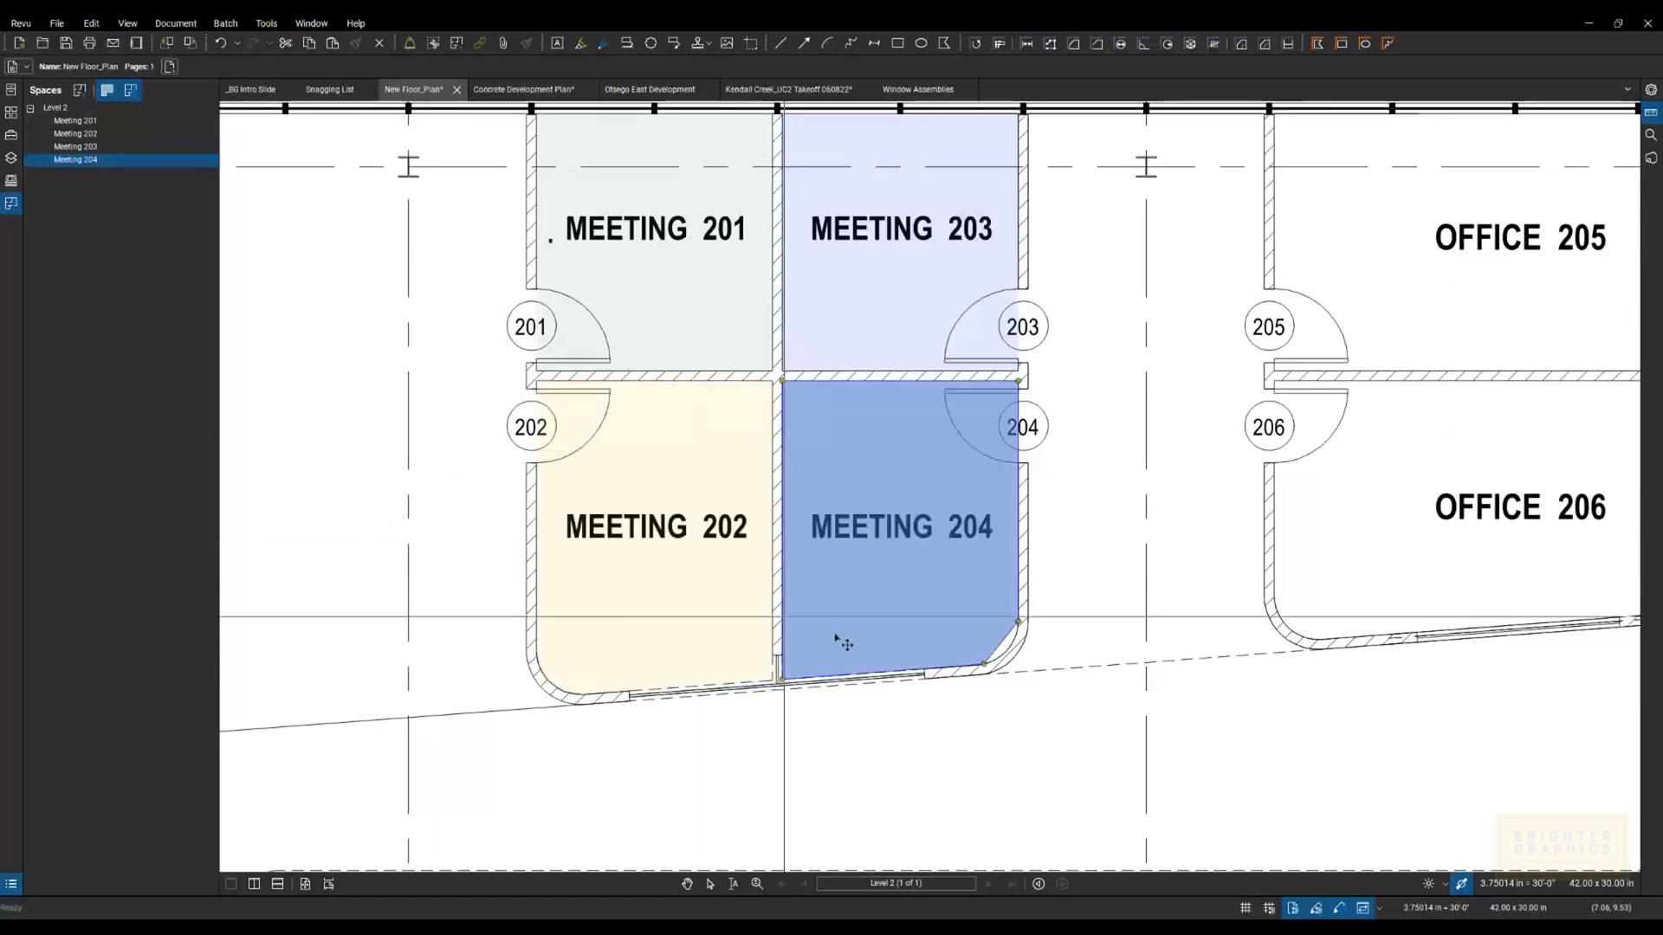
scroll(1040, 653, "up", 5)
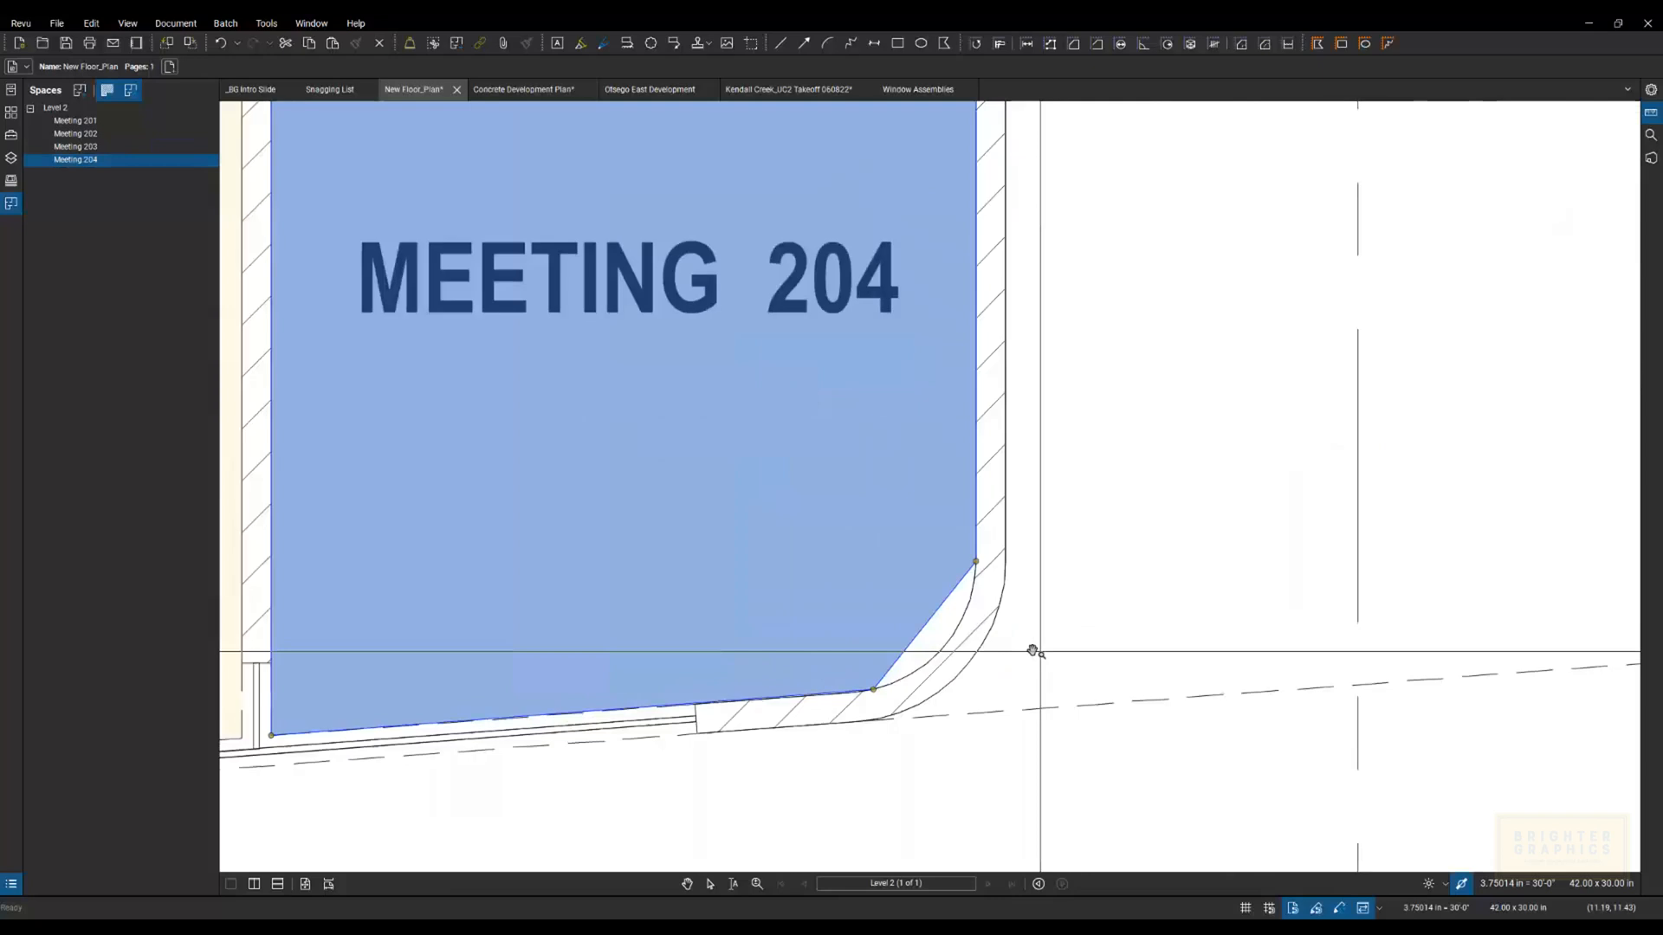
left_click(924, 626, "shift")
left_click_drag(924, 626, 967, 609)
left_click(961, 611, "shift")
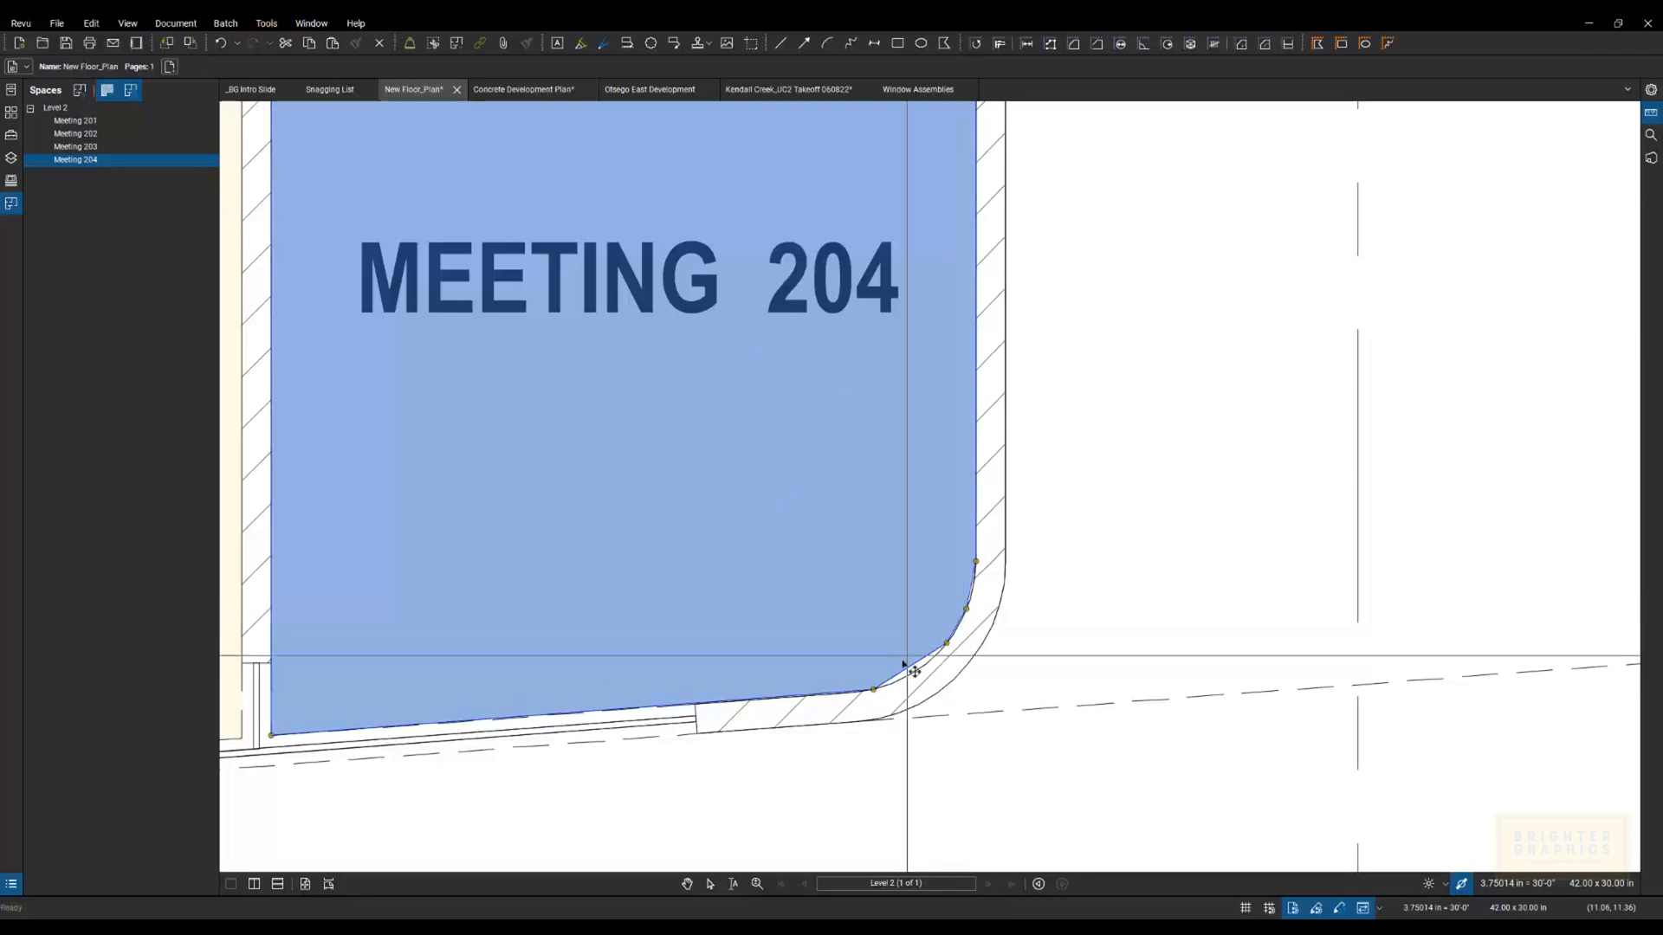
left_click_drag(910, 666, 909, 675)
key("Escape")
key("Escape")
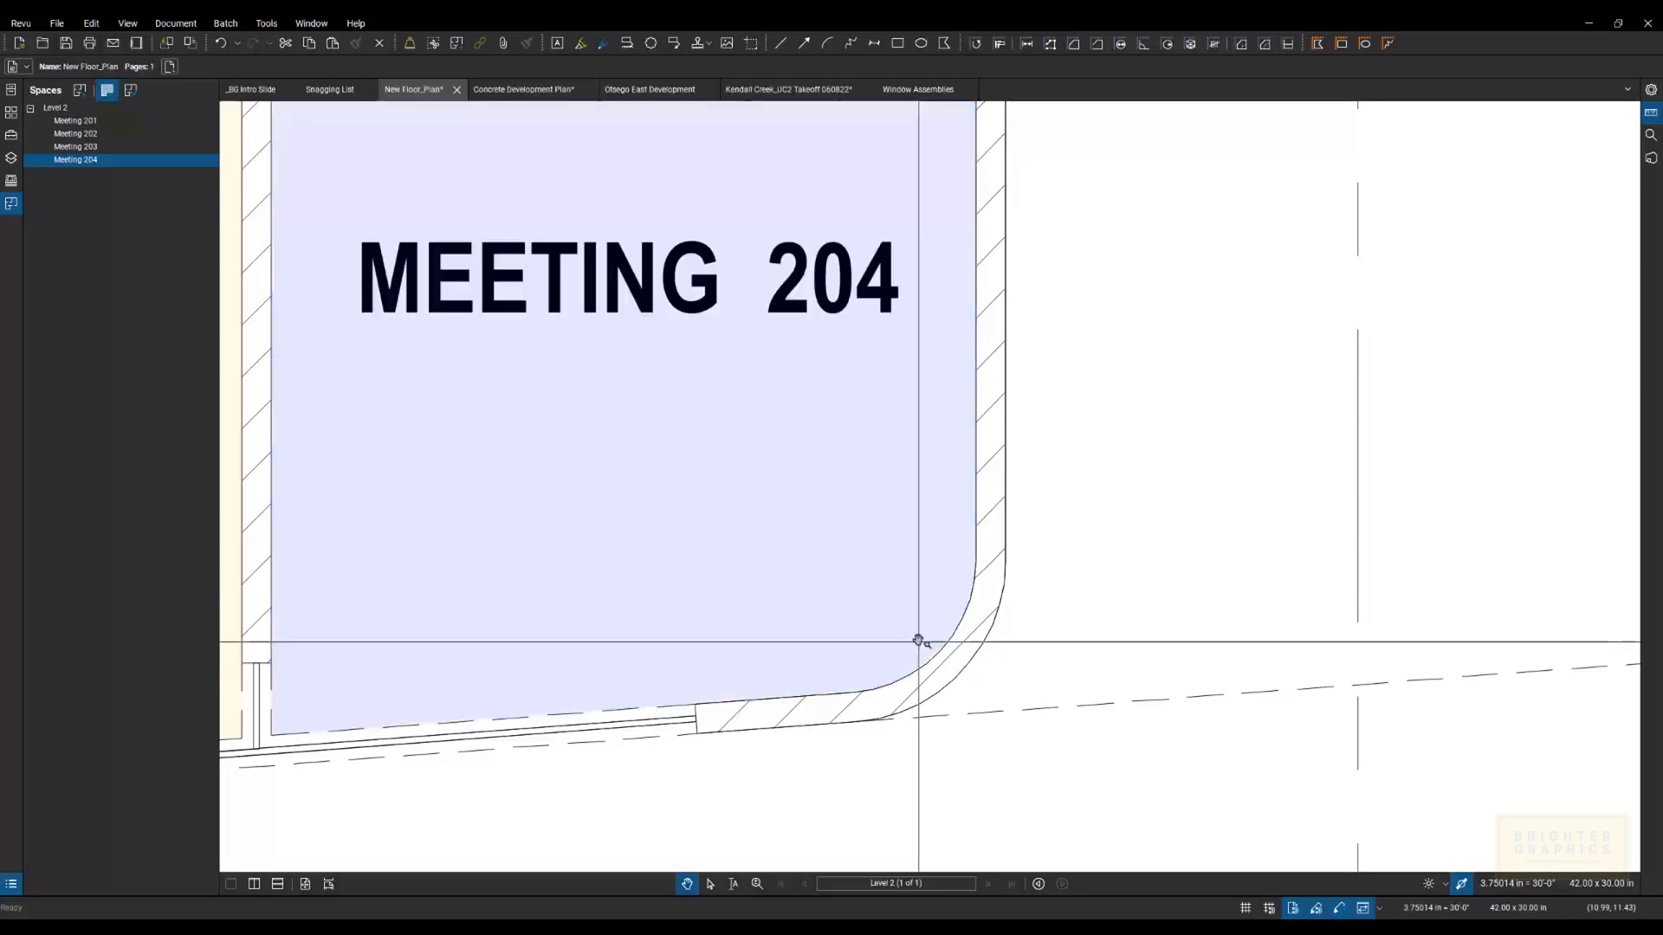
scroll(950, 638, "down", 4)
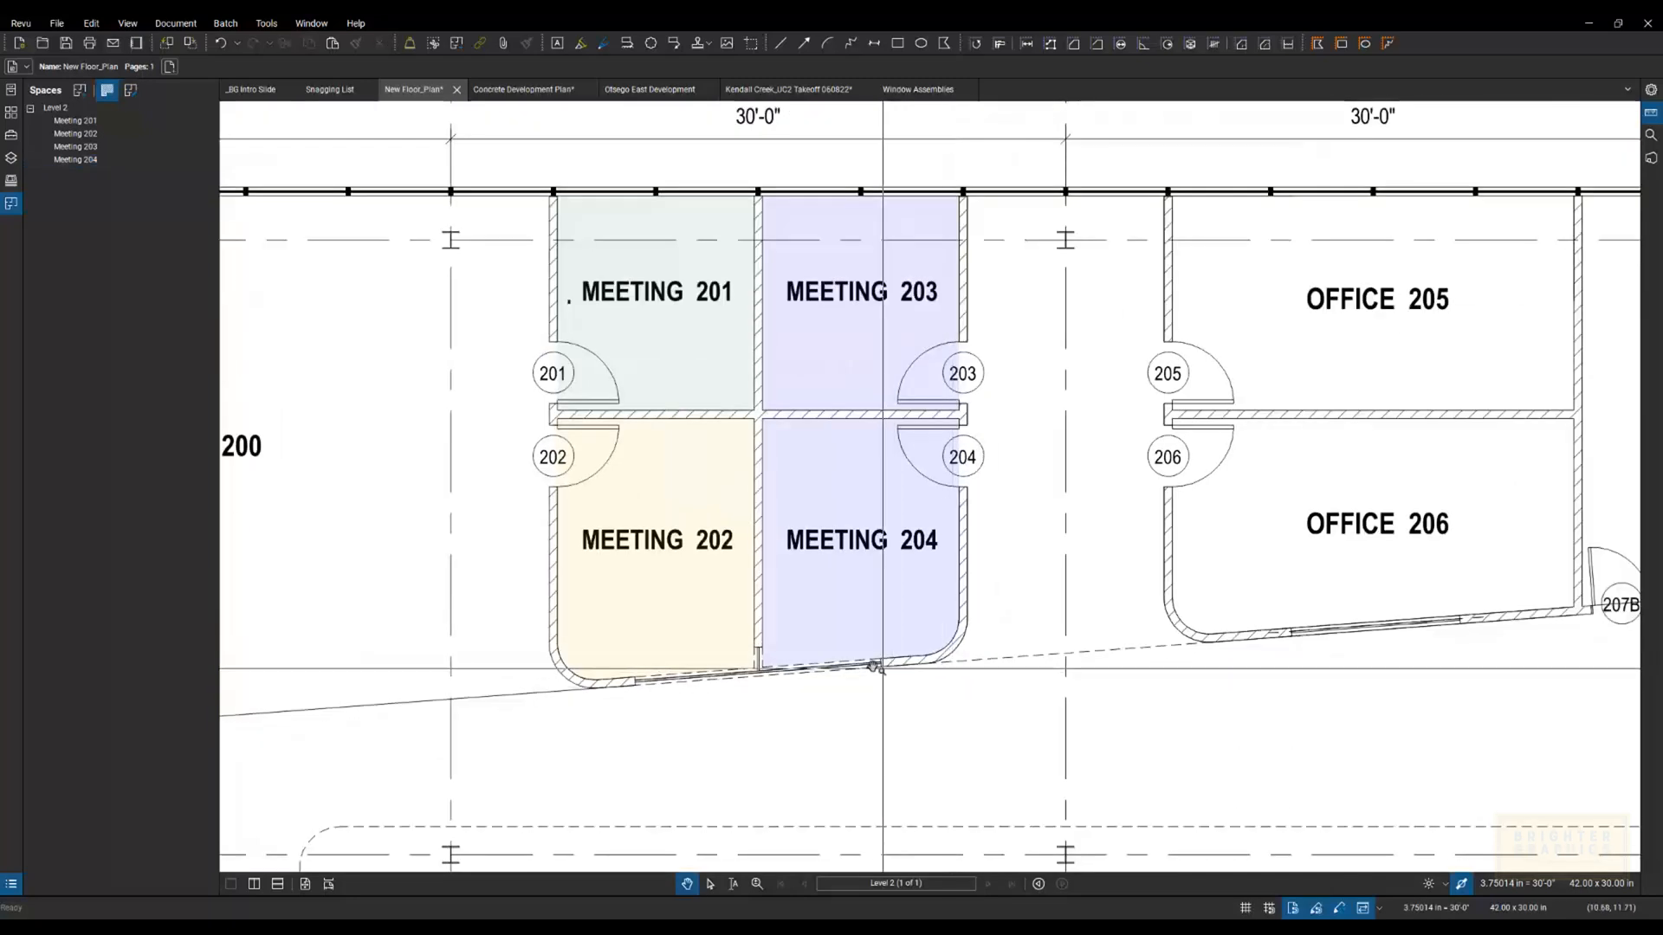
Step: Change the colour of the Meeting 204 space to red in its space properties and deselect it
left_click(79, 160)
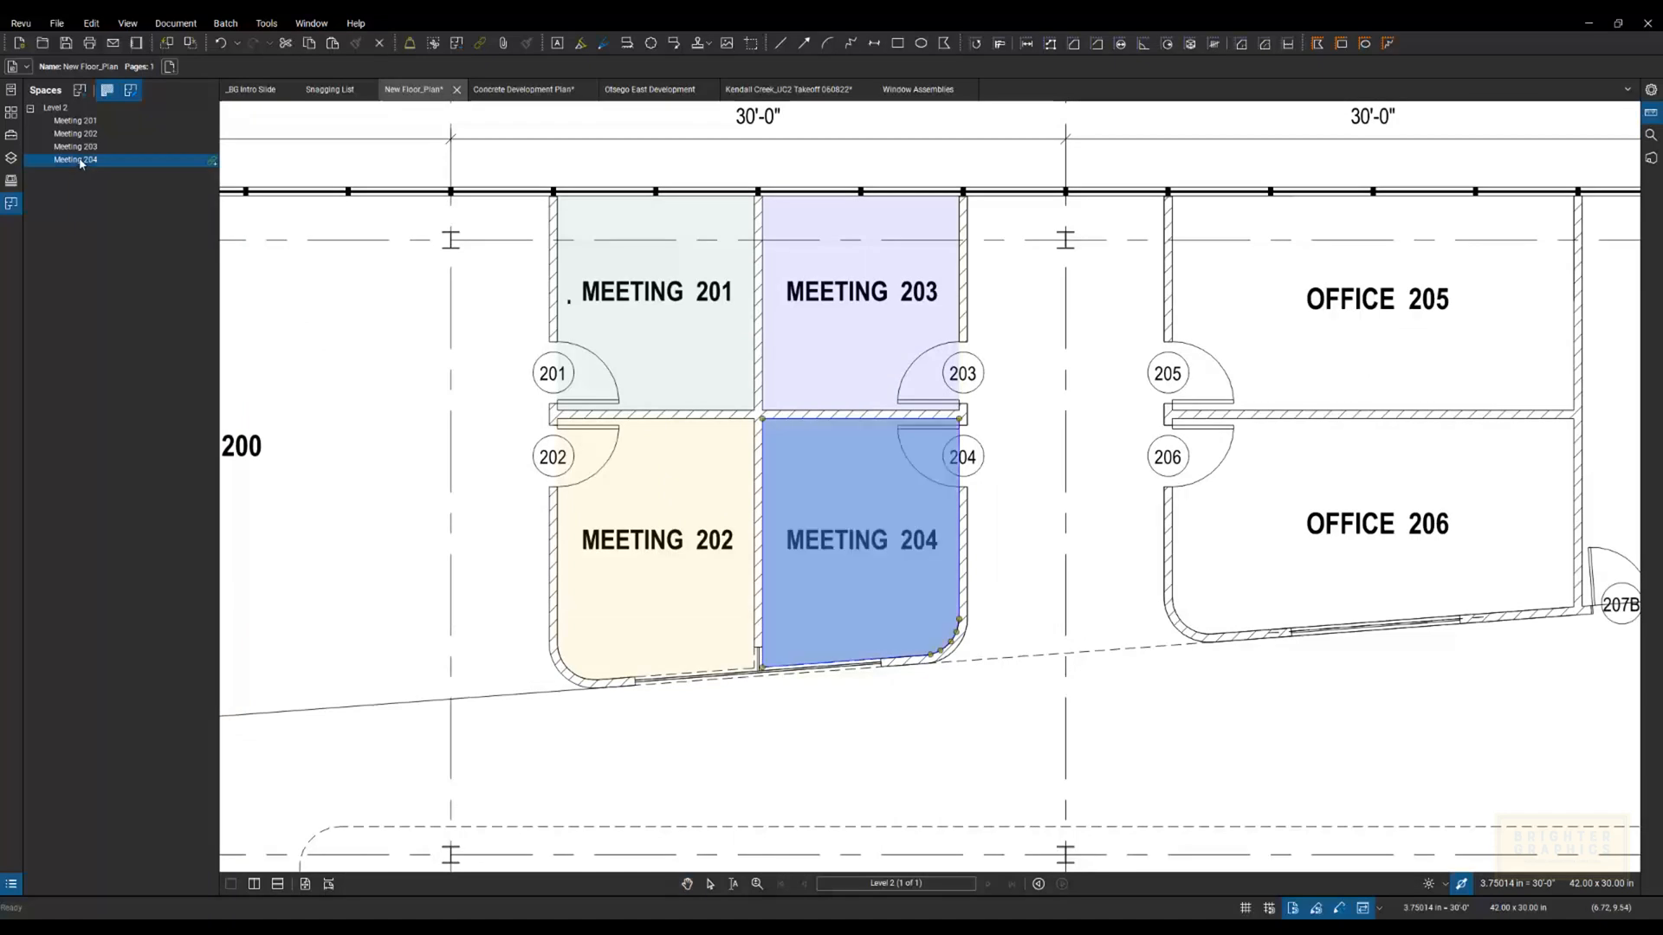
right_click(94, 162)
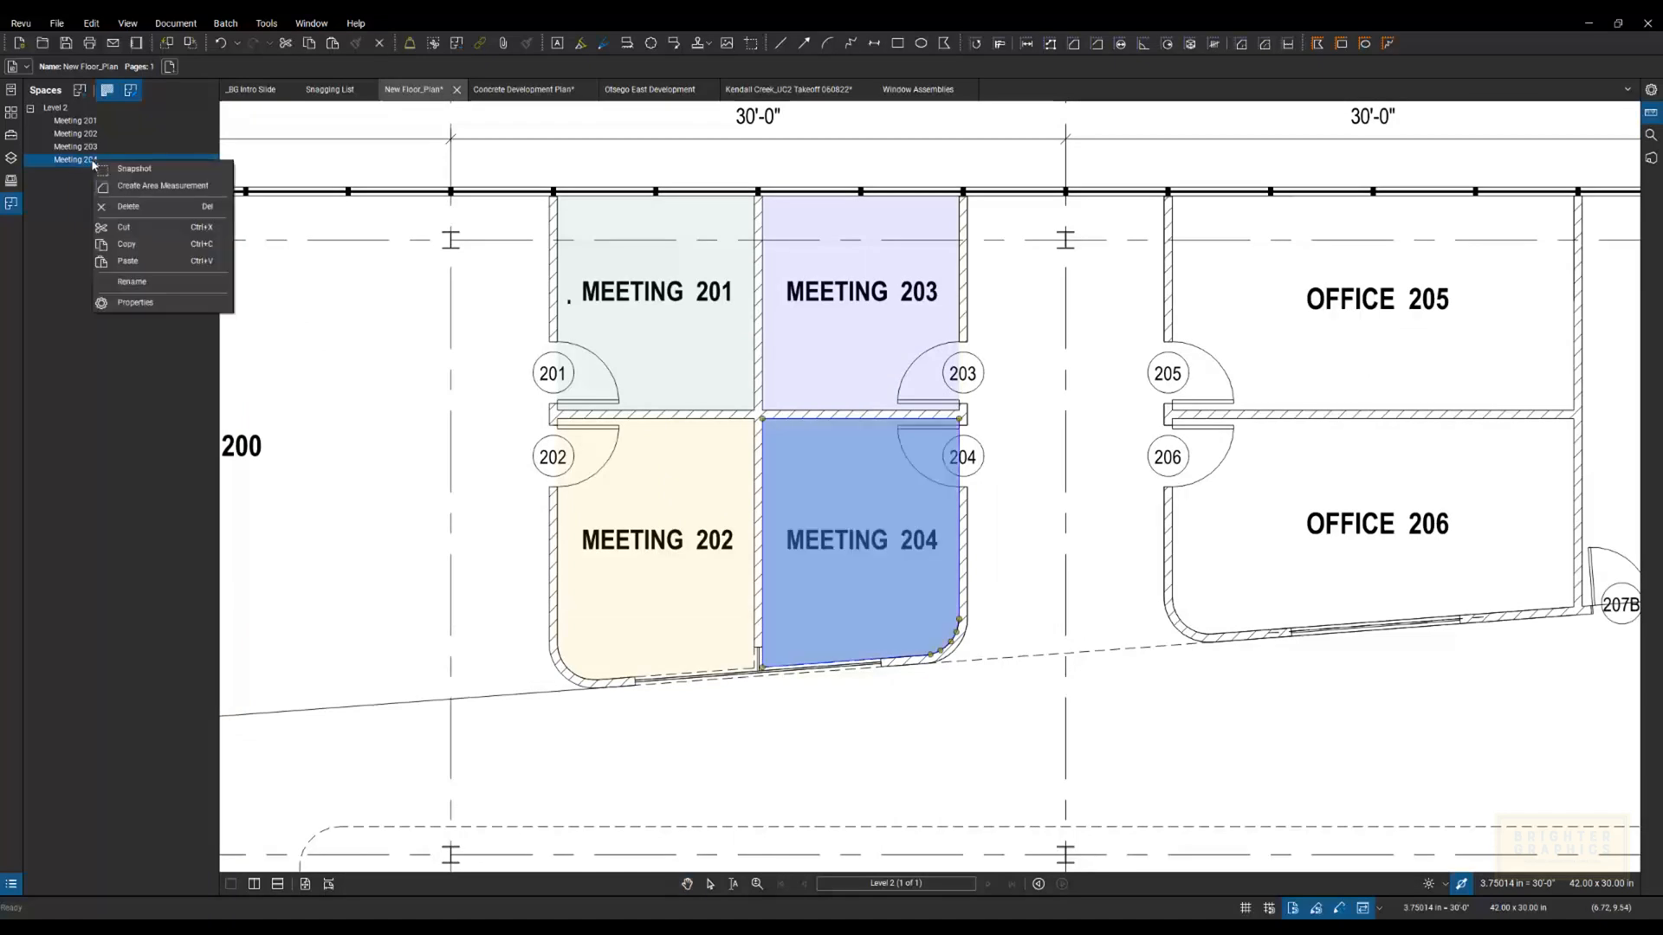
left_click(136, 303)
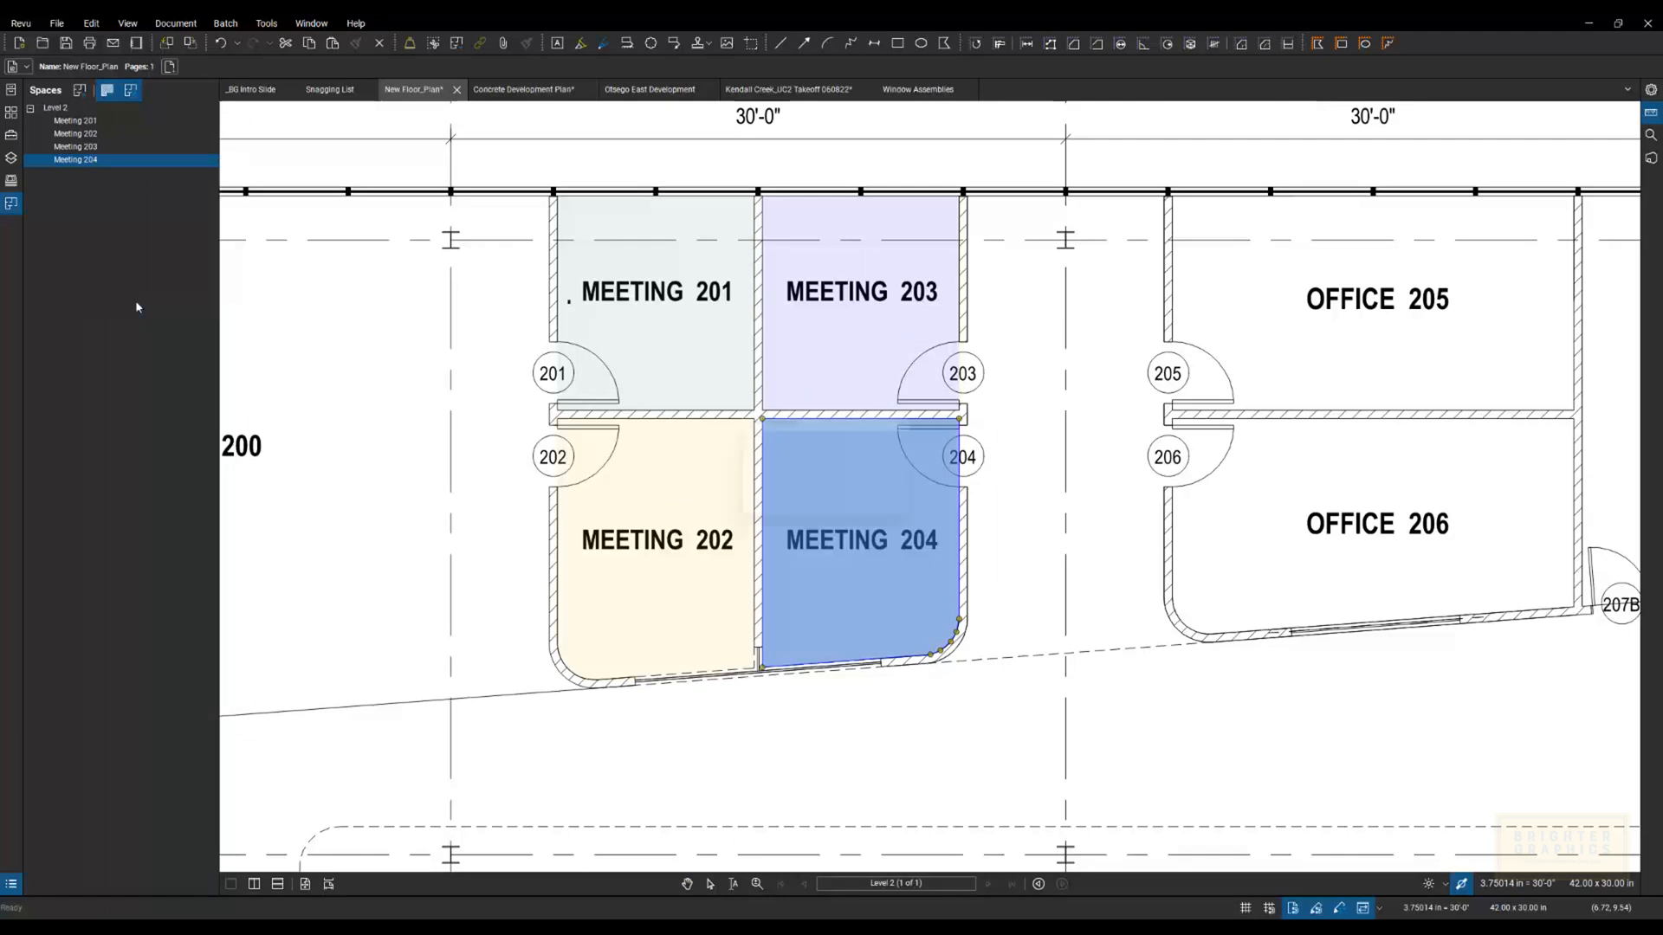
left_click(788, 468)
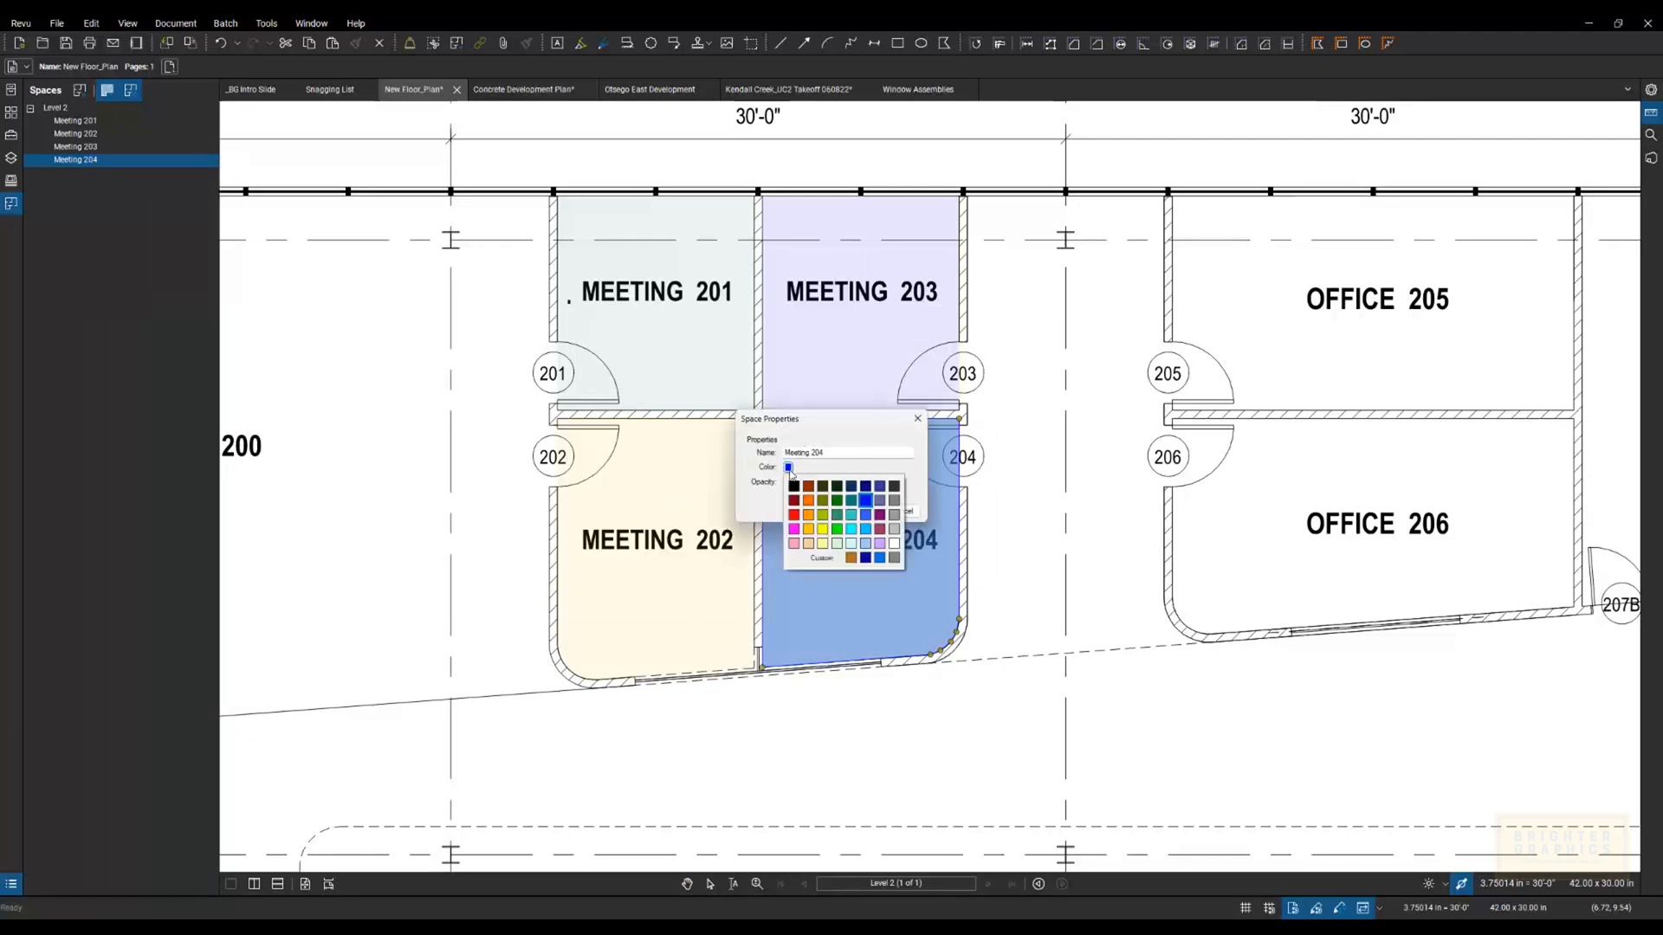
left_click(797, 518)
left_click(862, 510)
left_click(509, 518)
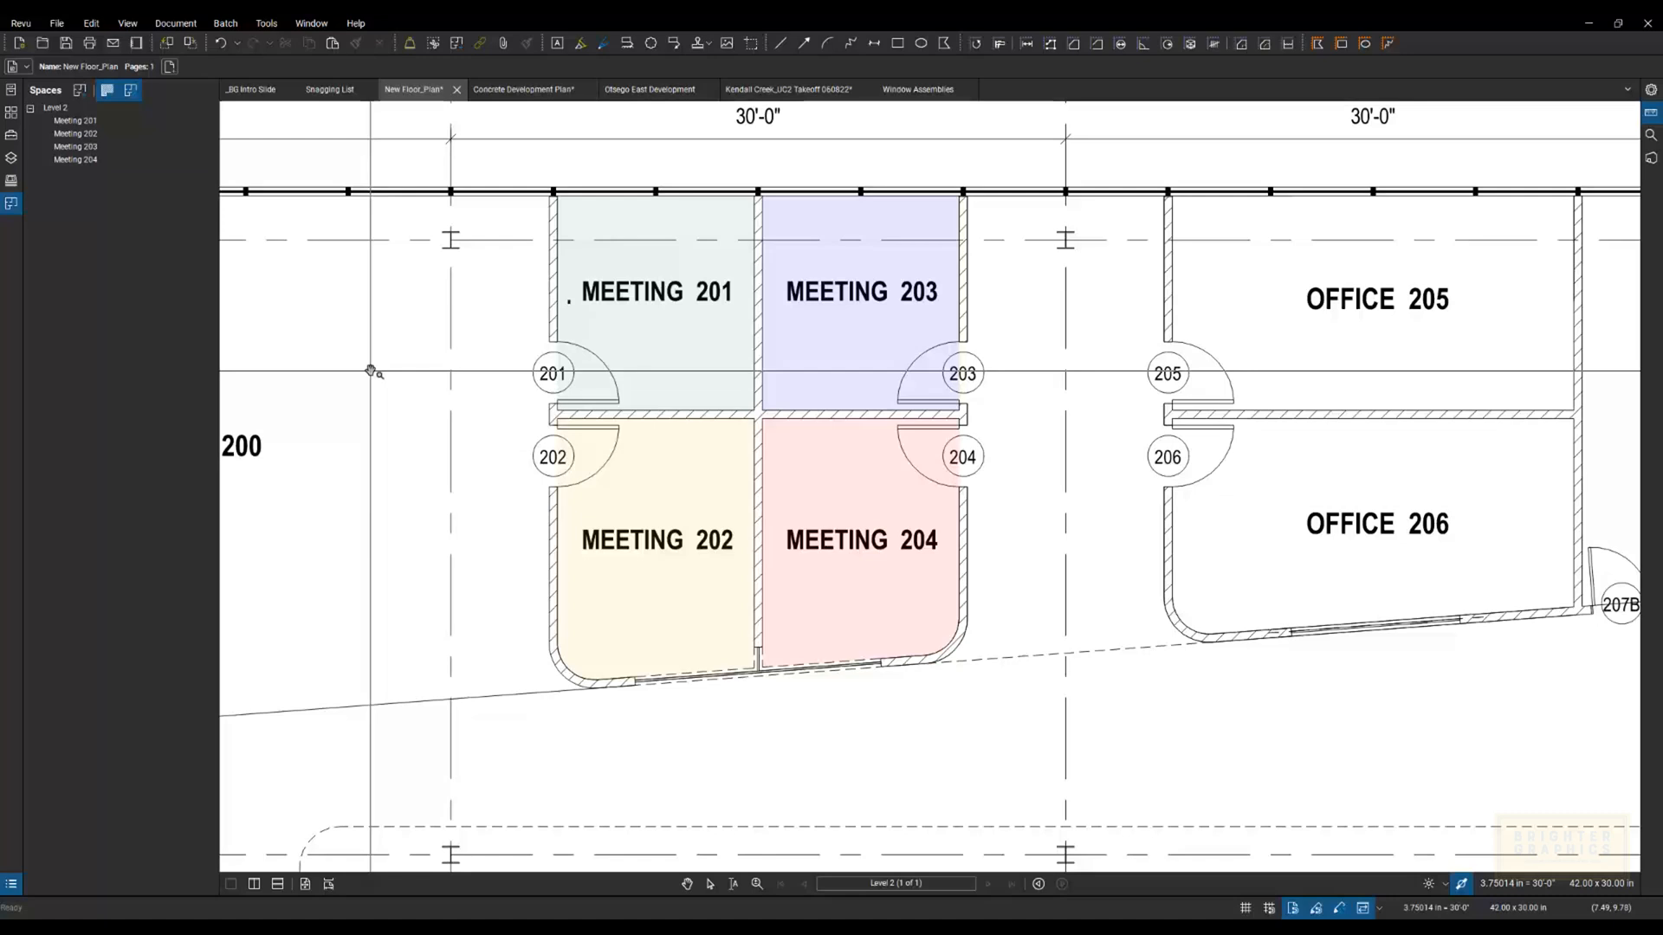
key("Escape")
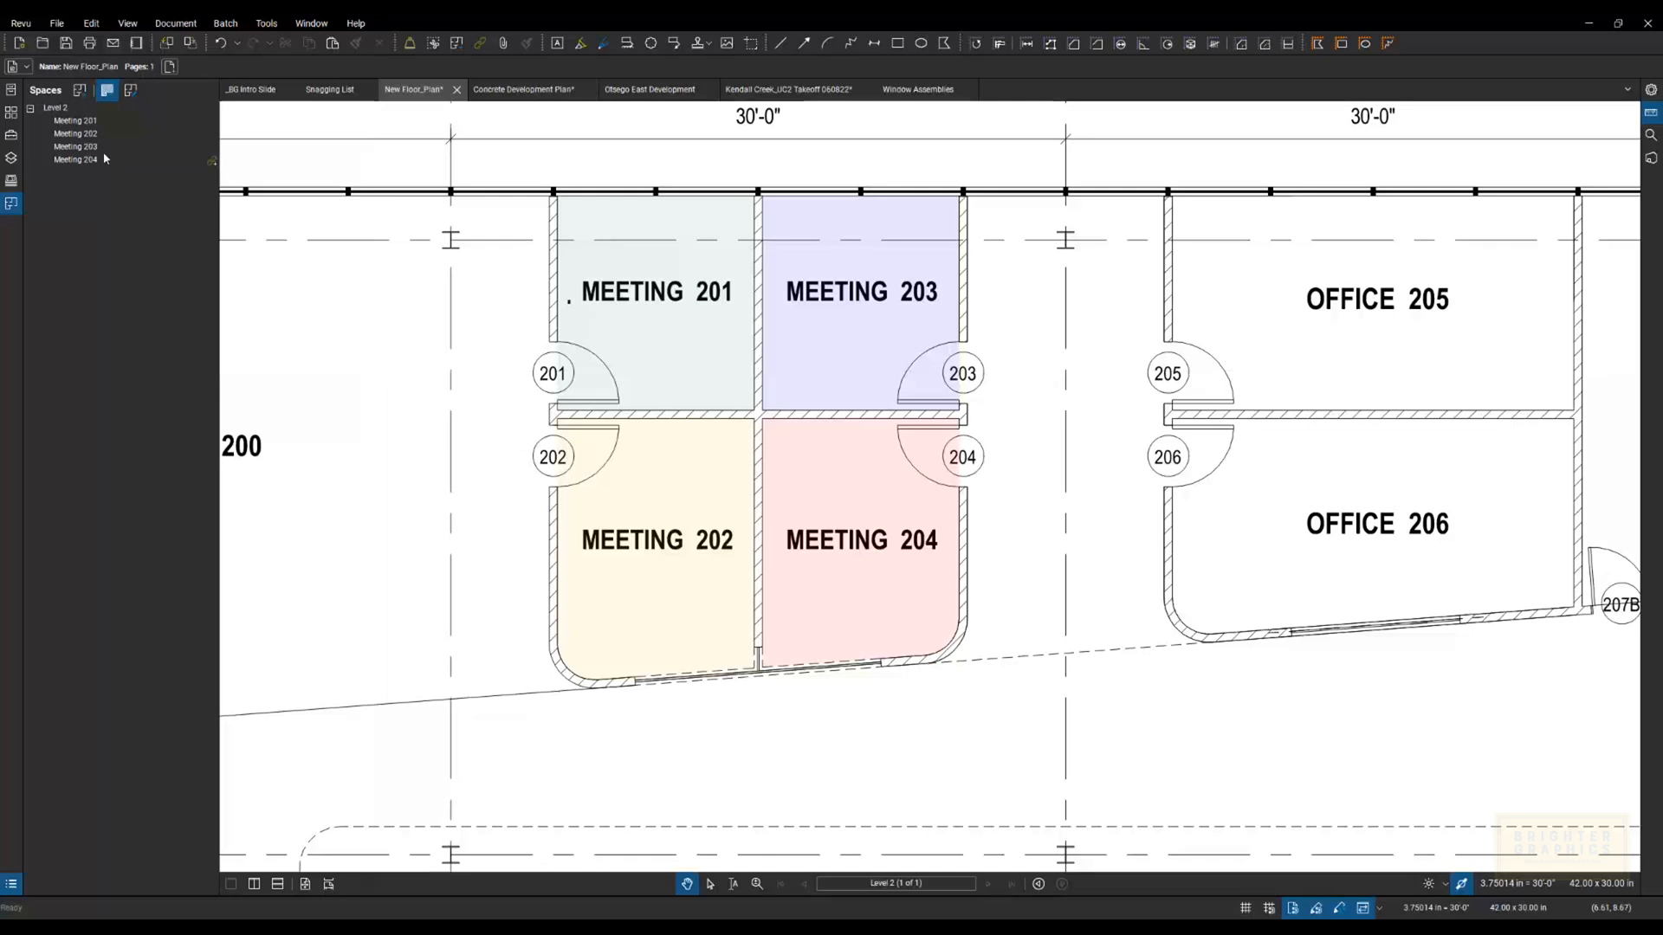
Step: Hide the coloured space fills on the drawing and show them again
left_click(107, 95)
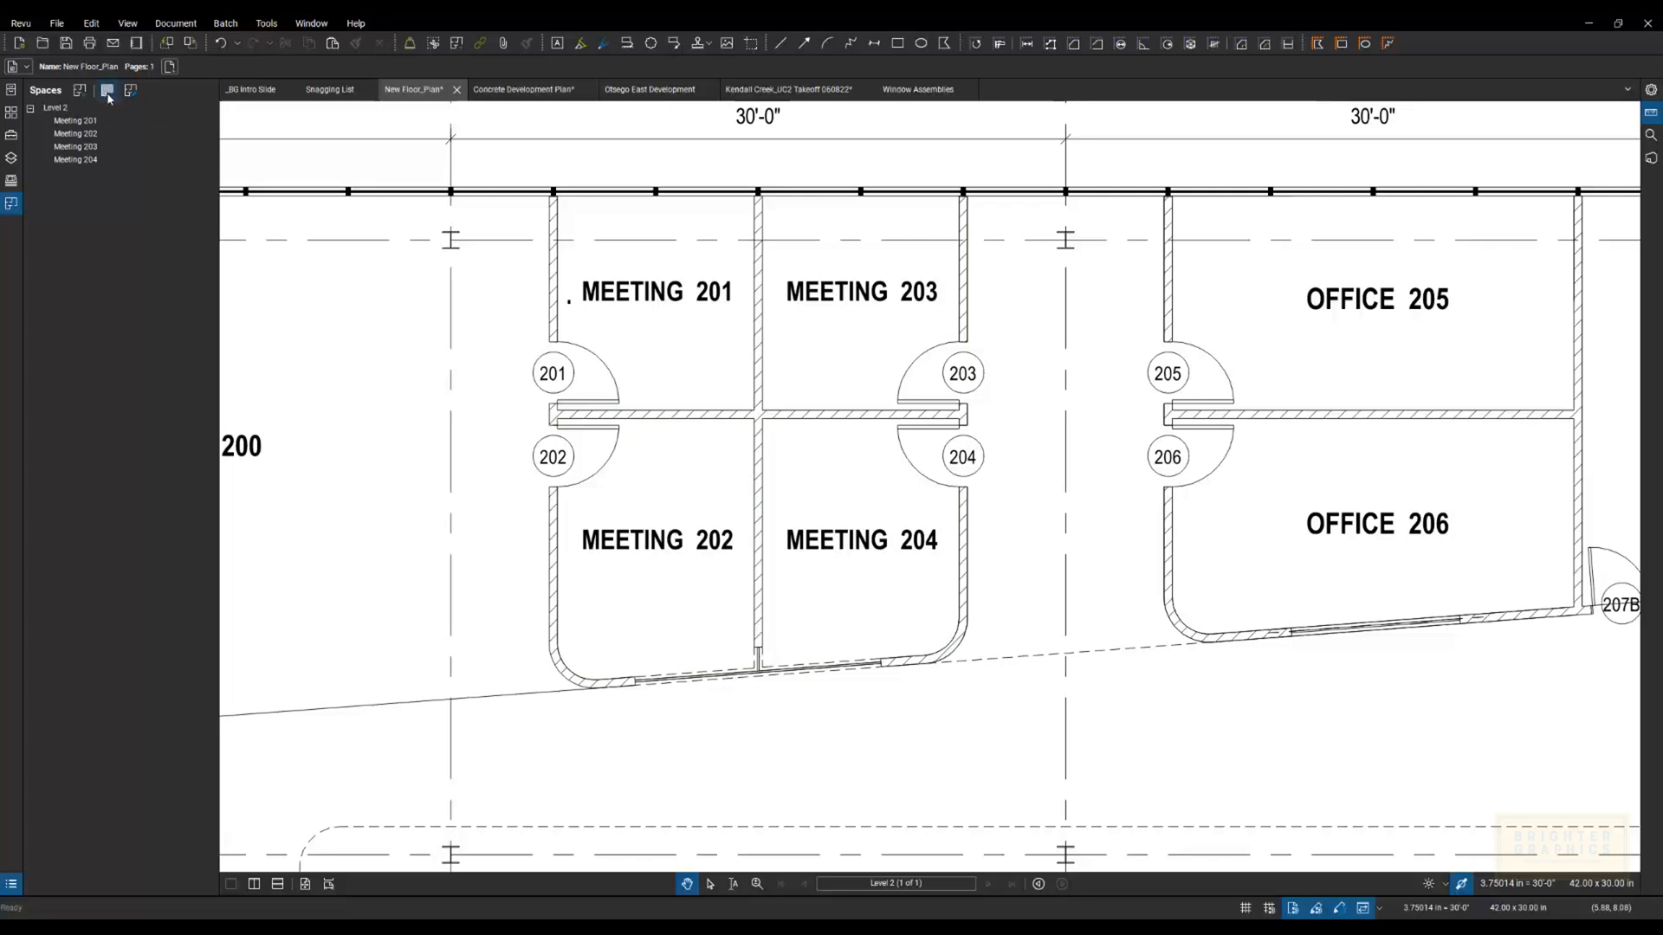
left_click(107, 92)
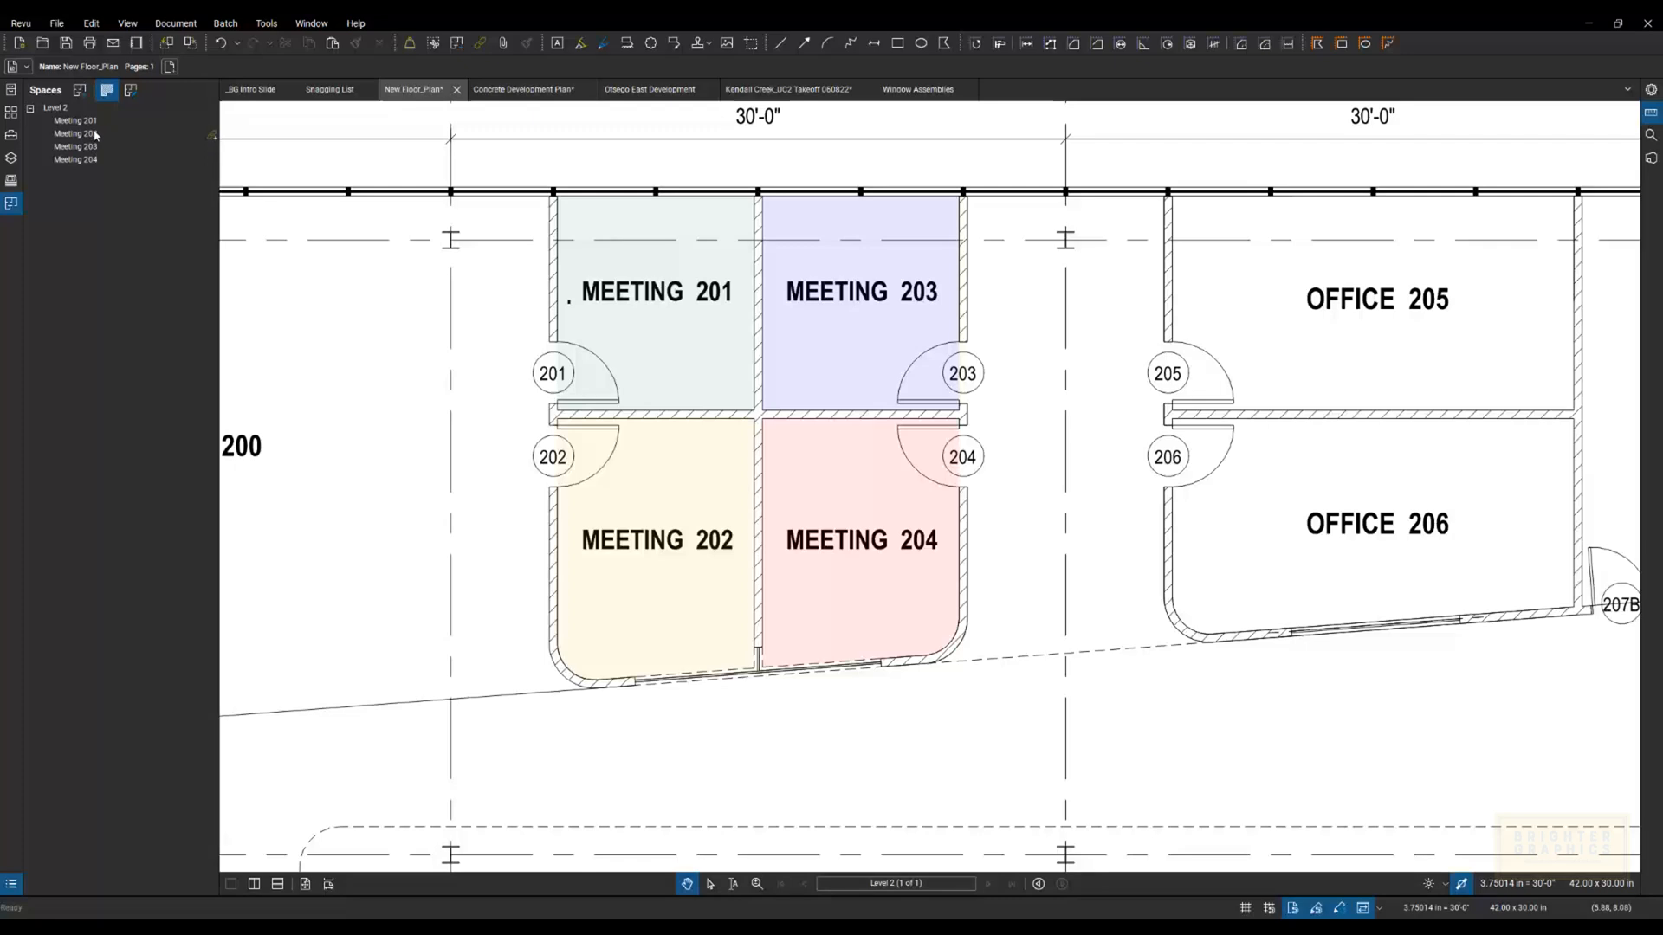
Step: Add a rectangular space named Second Floor enclosing the four meeting room spaces 201 to 204
left_click(80, 91)
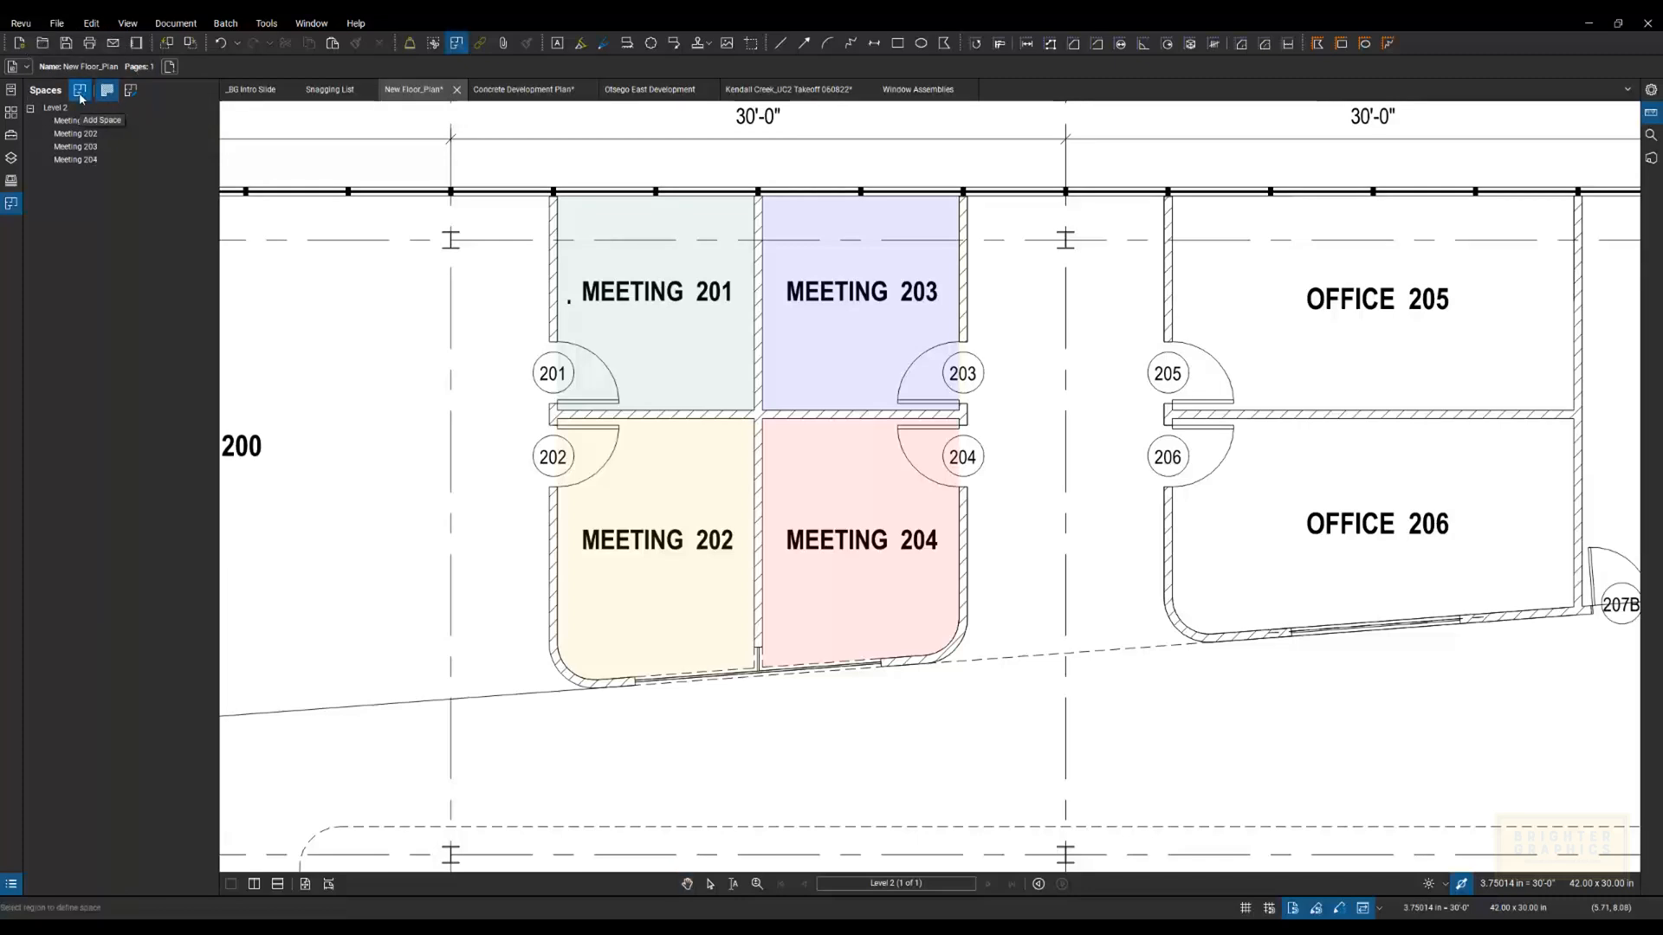
scroll(404, 353, "down", 4)
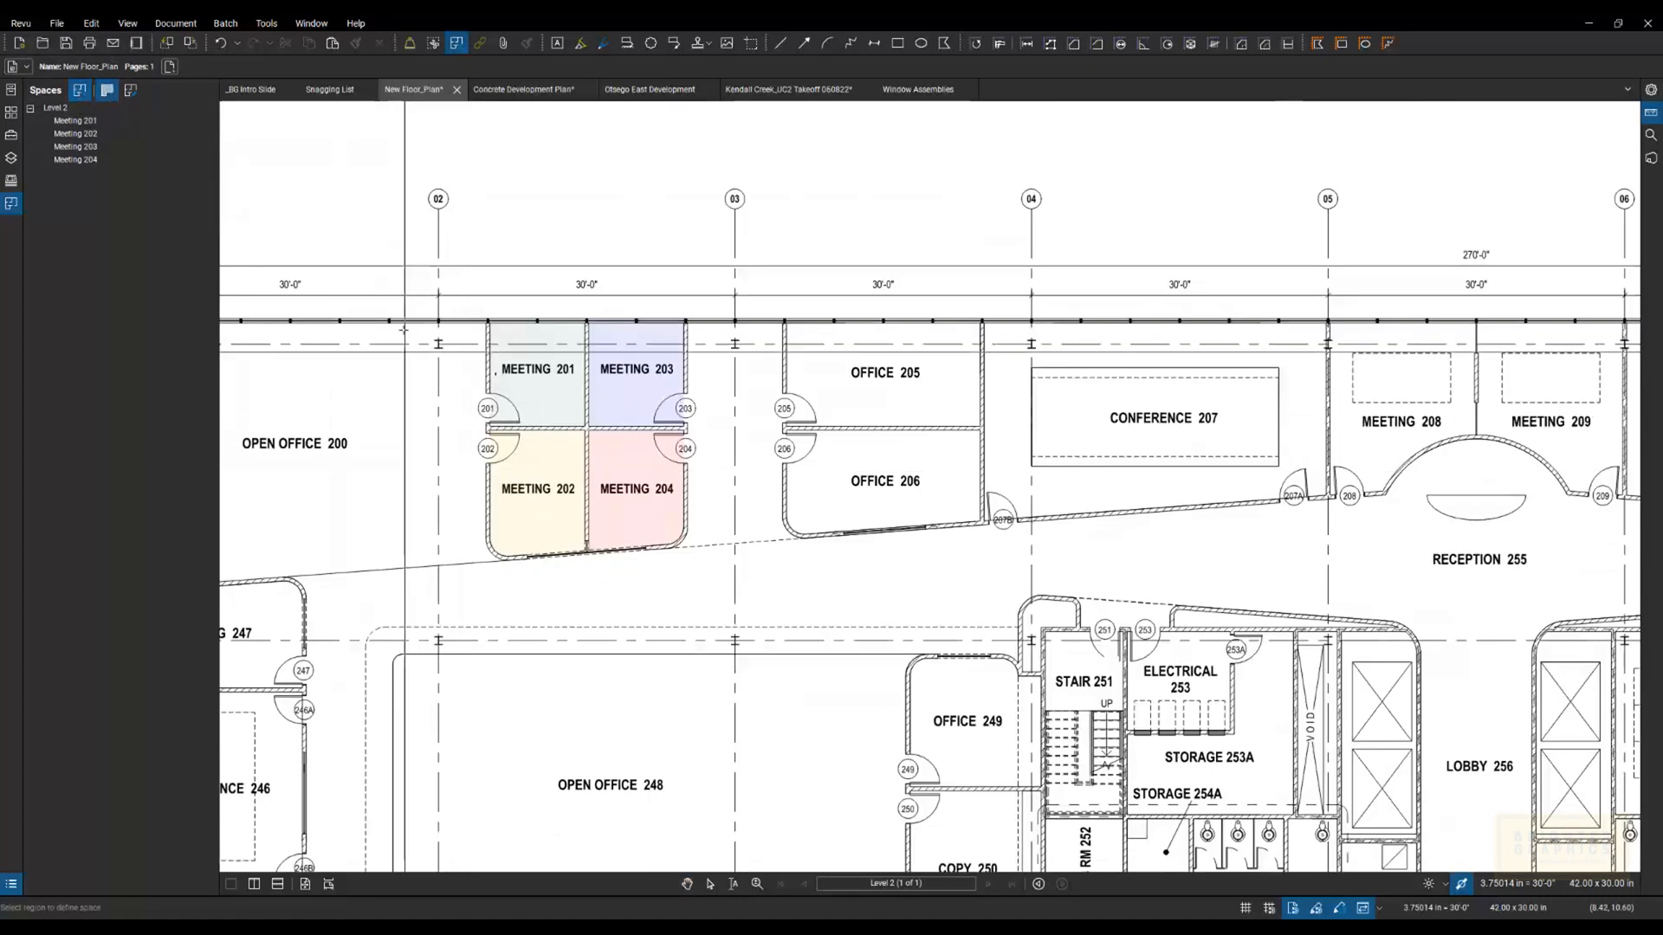
left_click_drag(394, 306, 707, 574)
key("Escape")
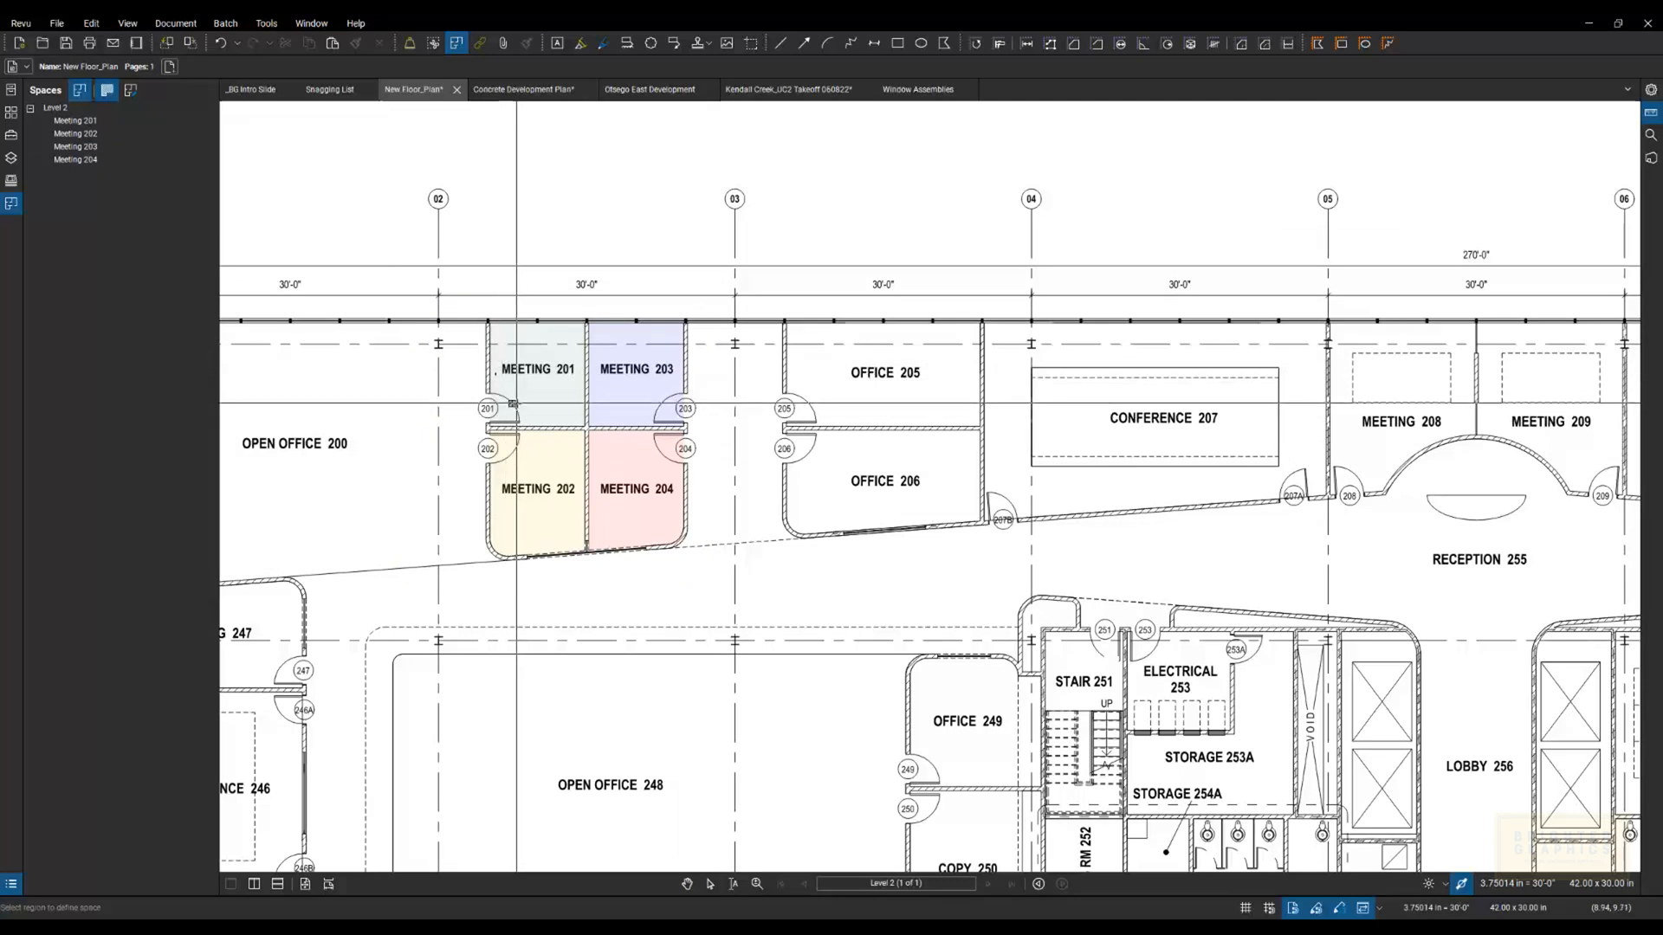
left_click_drag(549, 445, 767, 574)
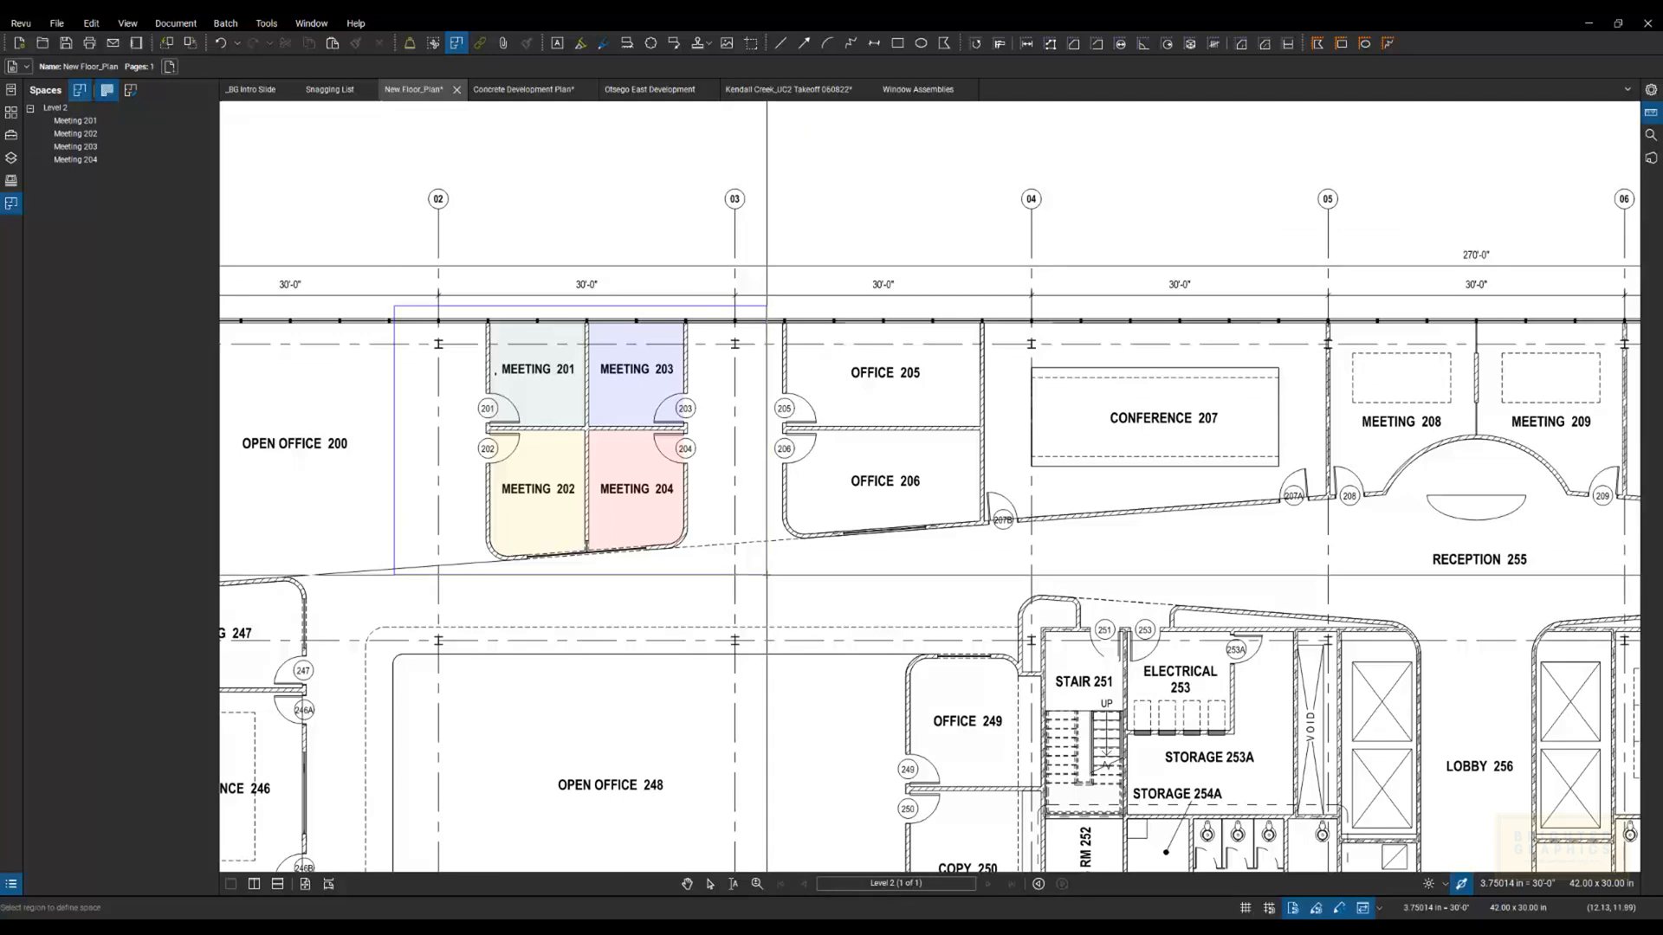
left_click_drag(766, 574, 767, 574)
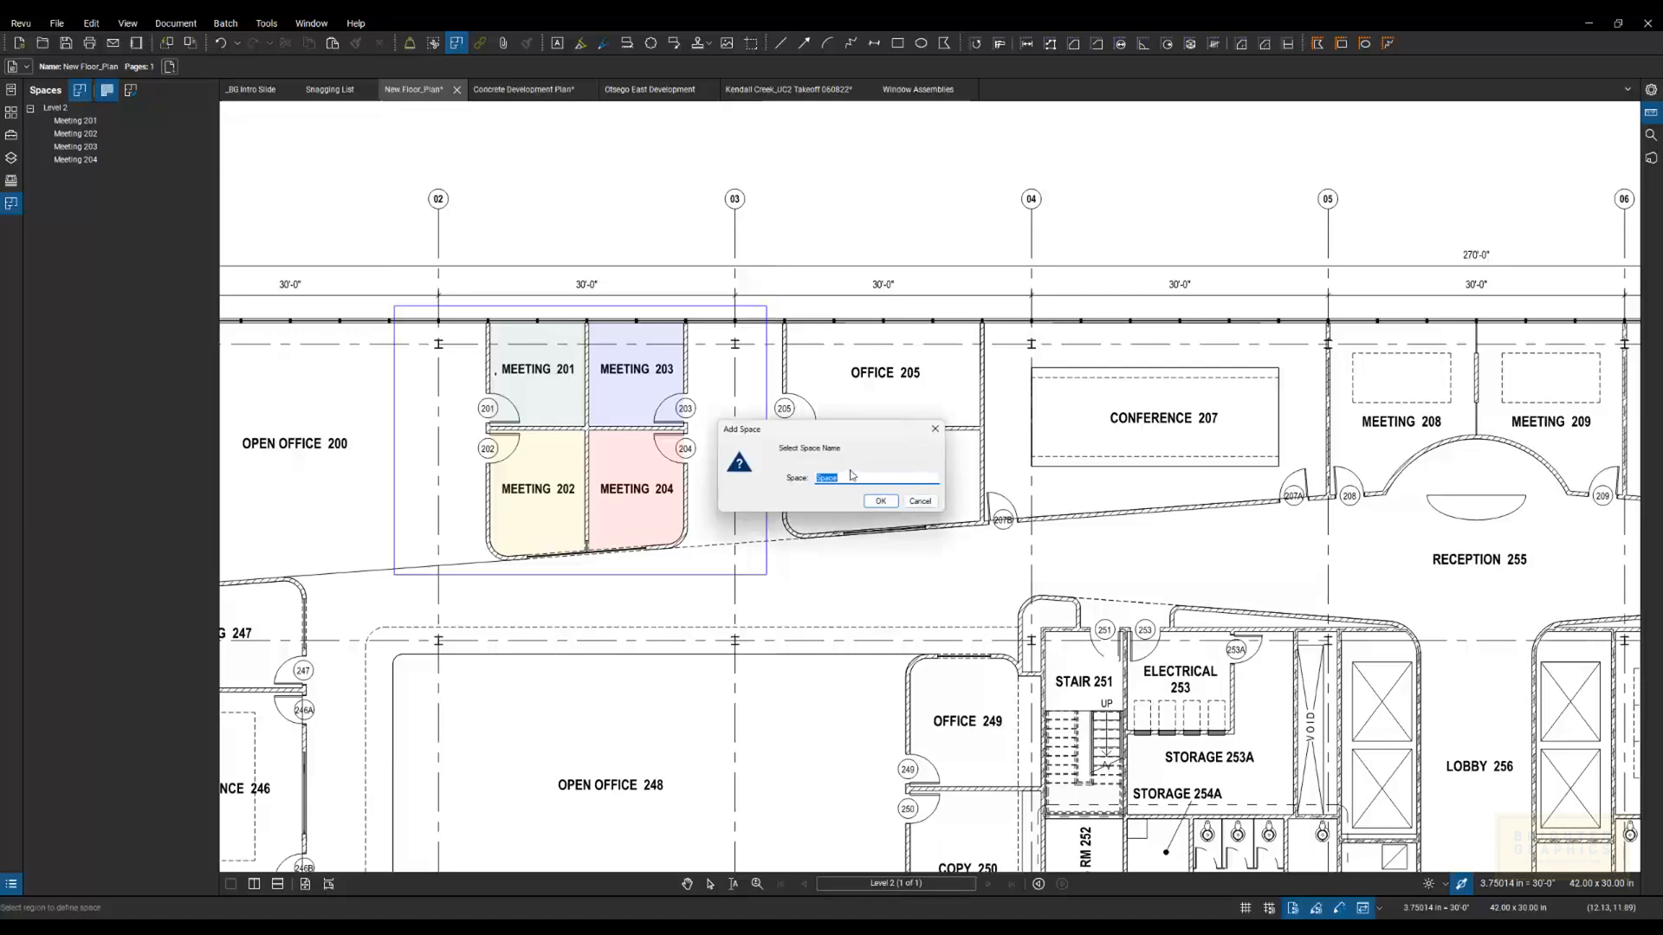
type("Second Floor")
left_click(880, 502)
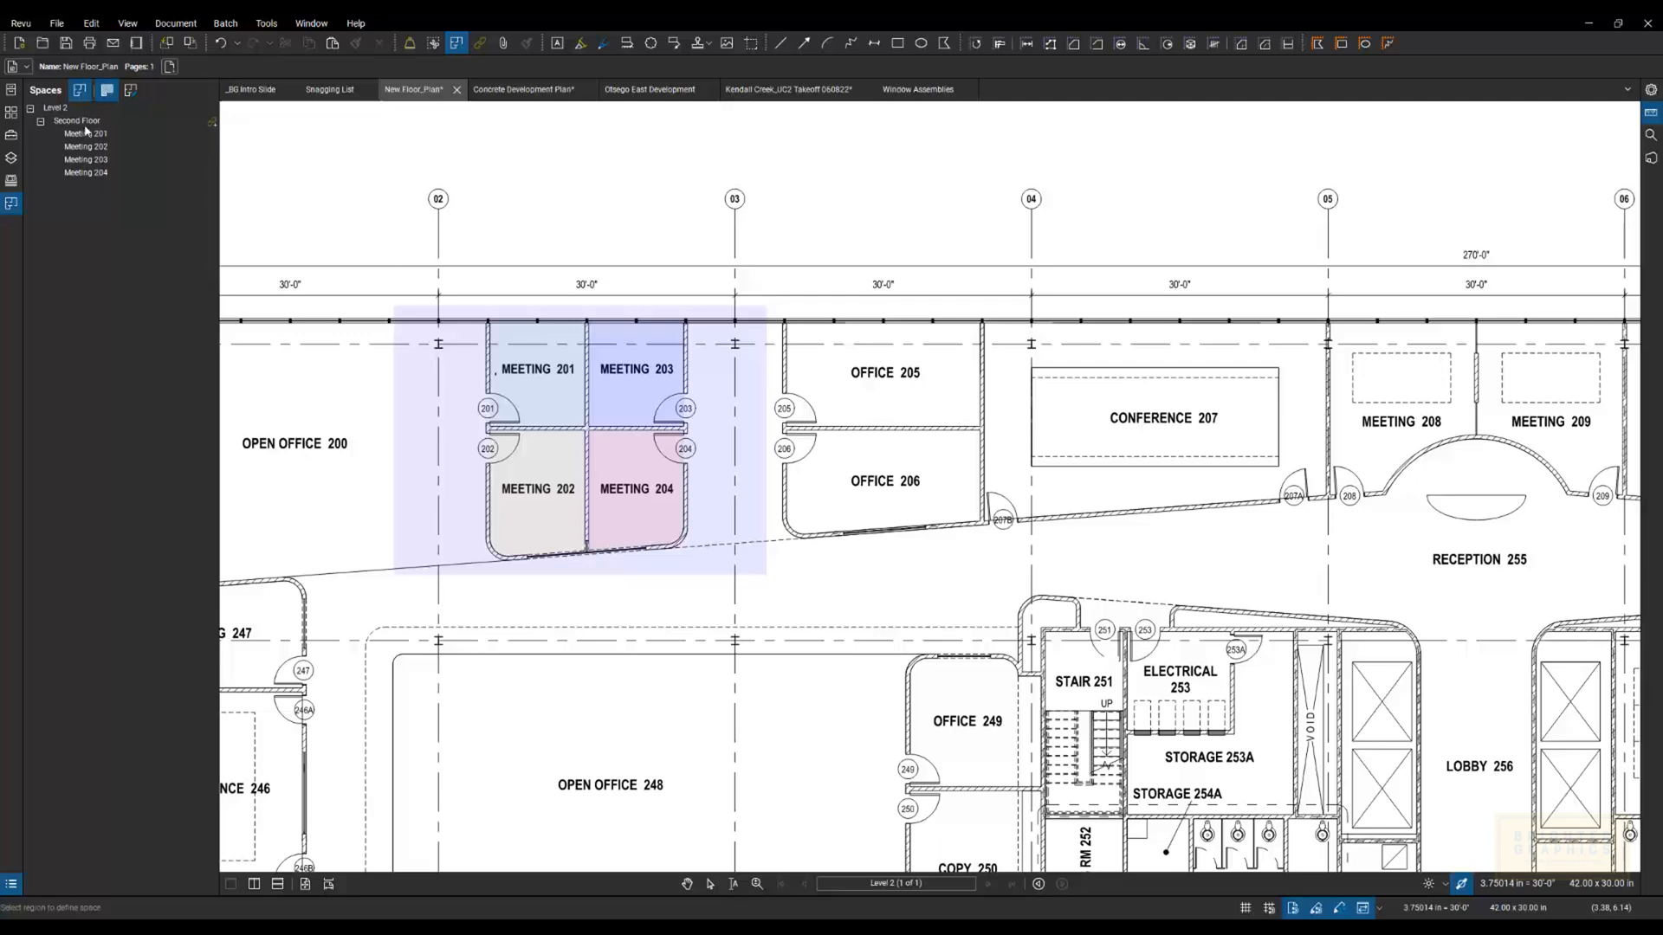
Step: Add a larger rectangular space named West Wing enclosing the Second Floor space, and leave the Add Space command
left_click(78, 94)
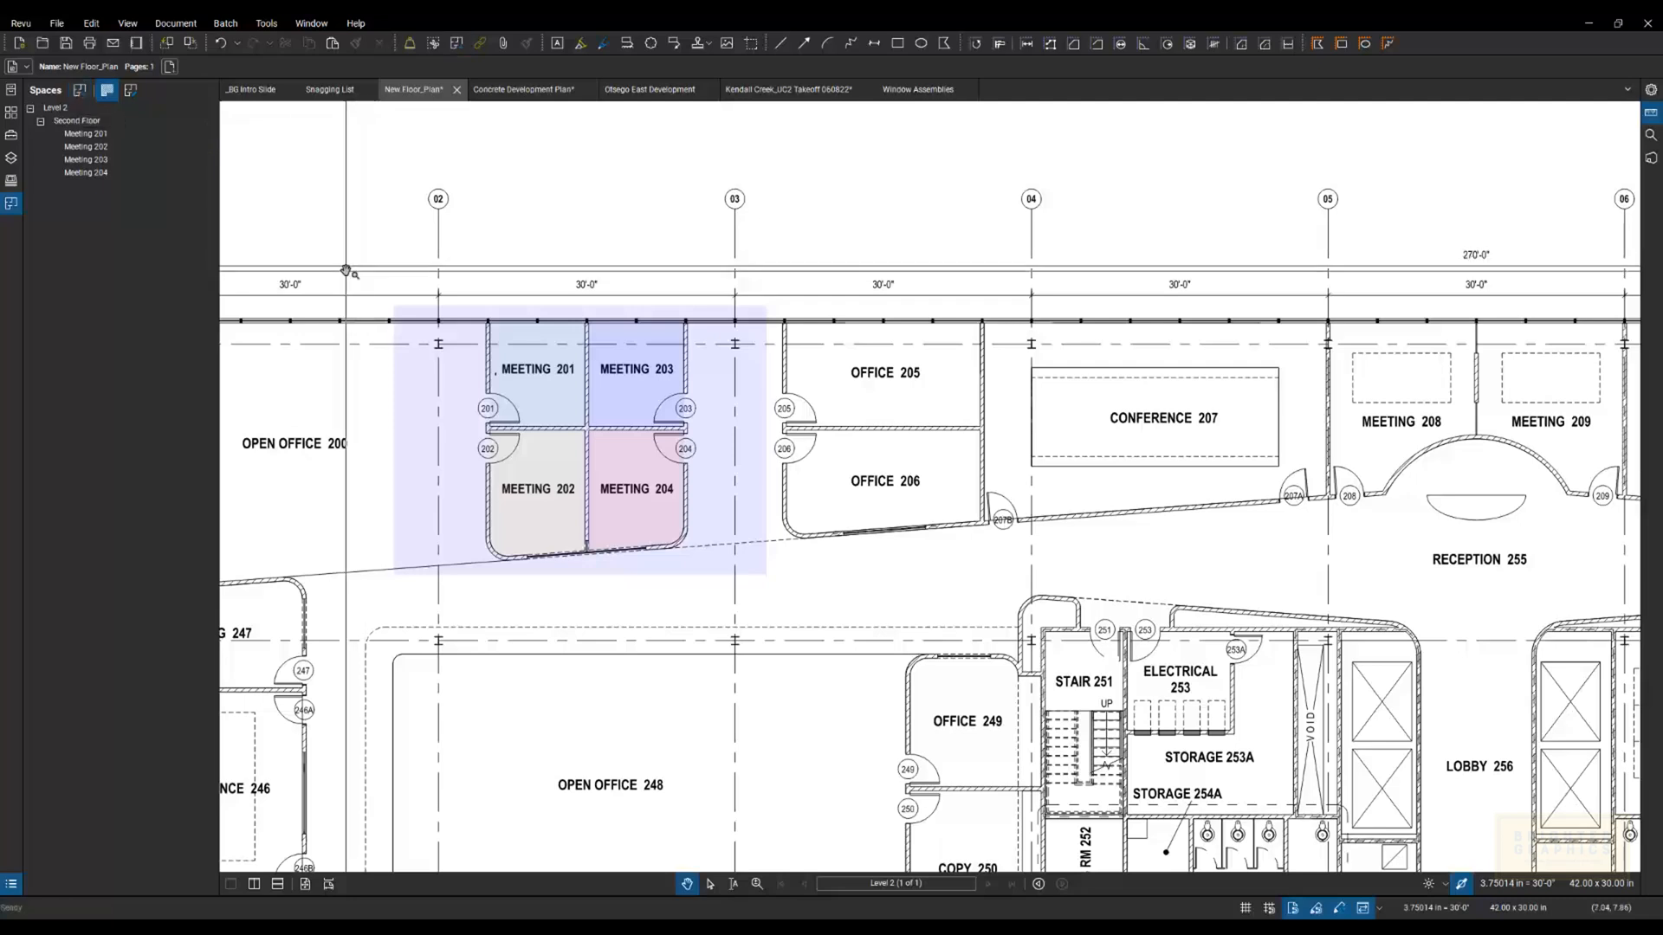
left_click(80, 91)
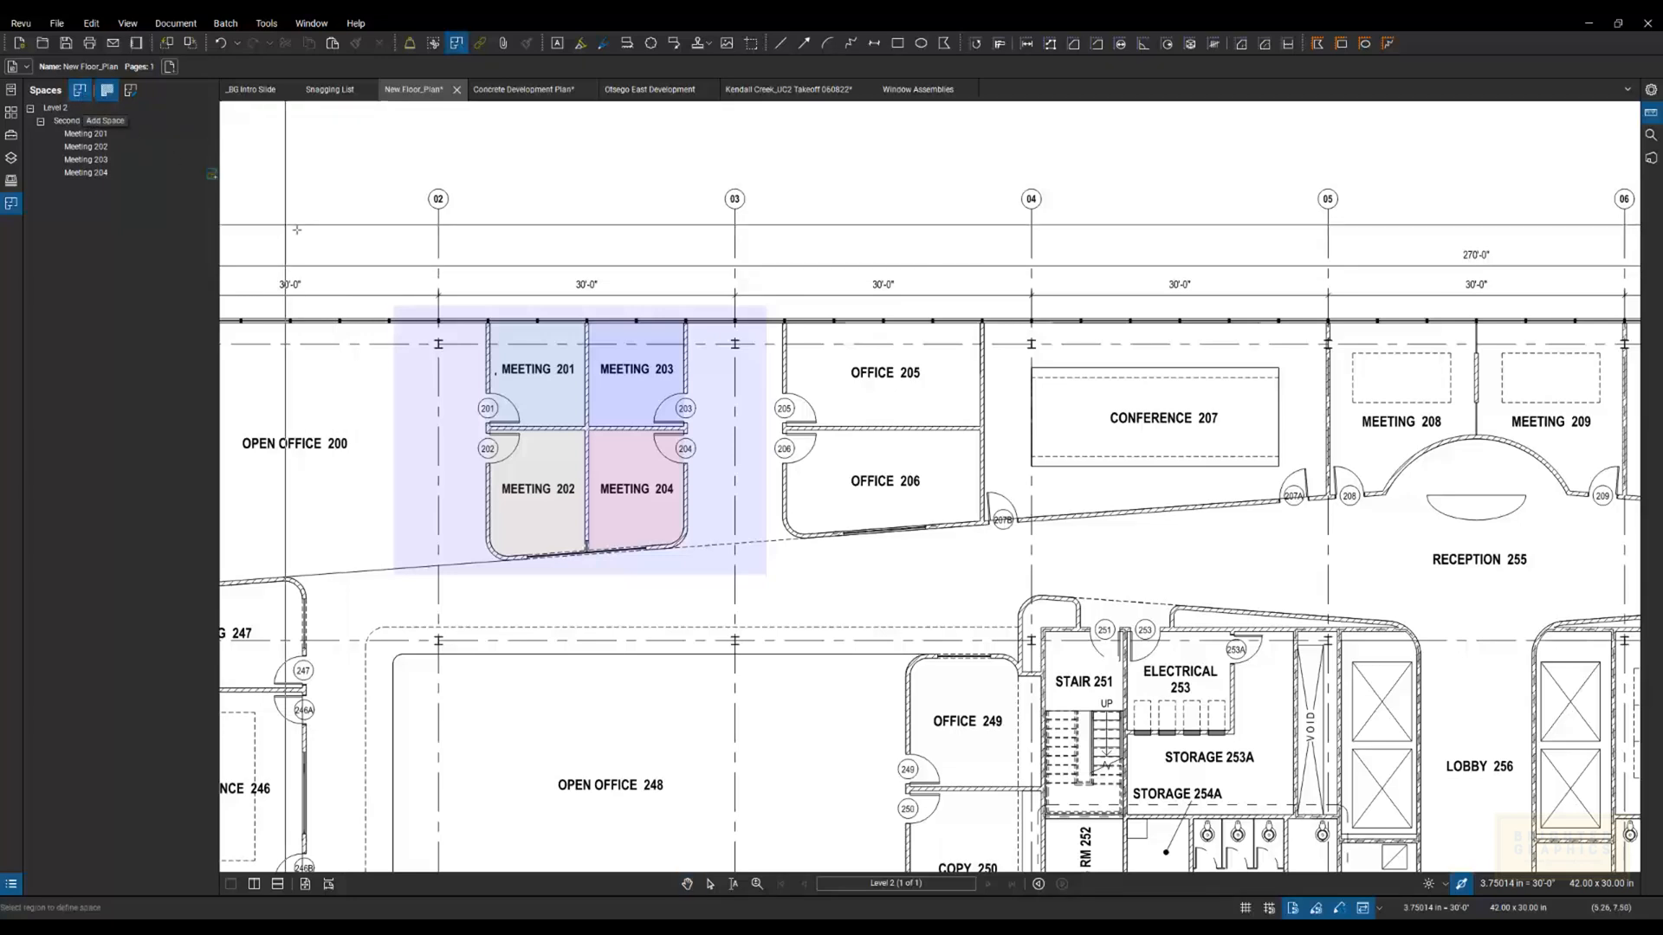
left_click_drag(335, 278, 852, 613)
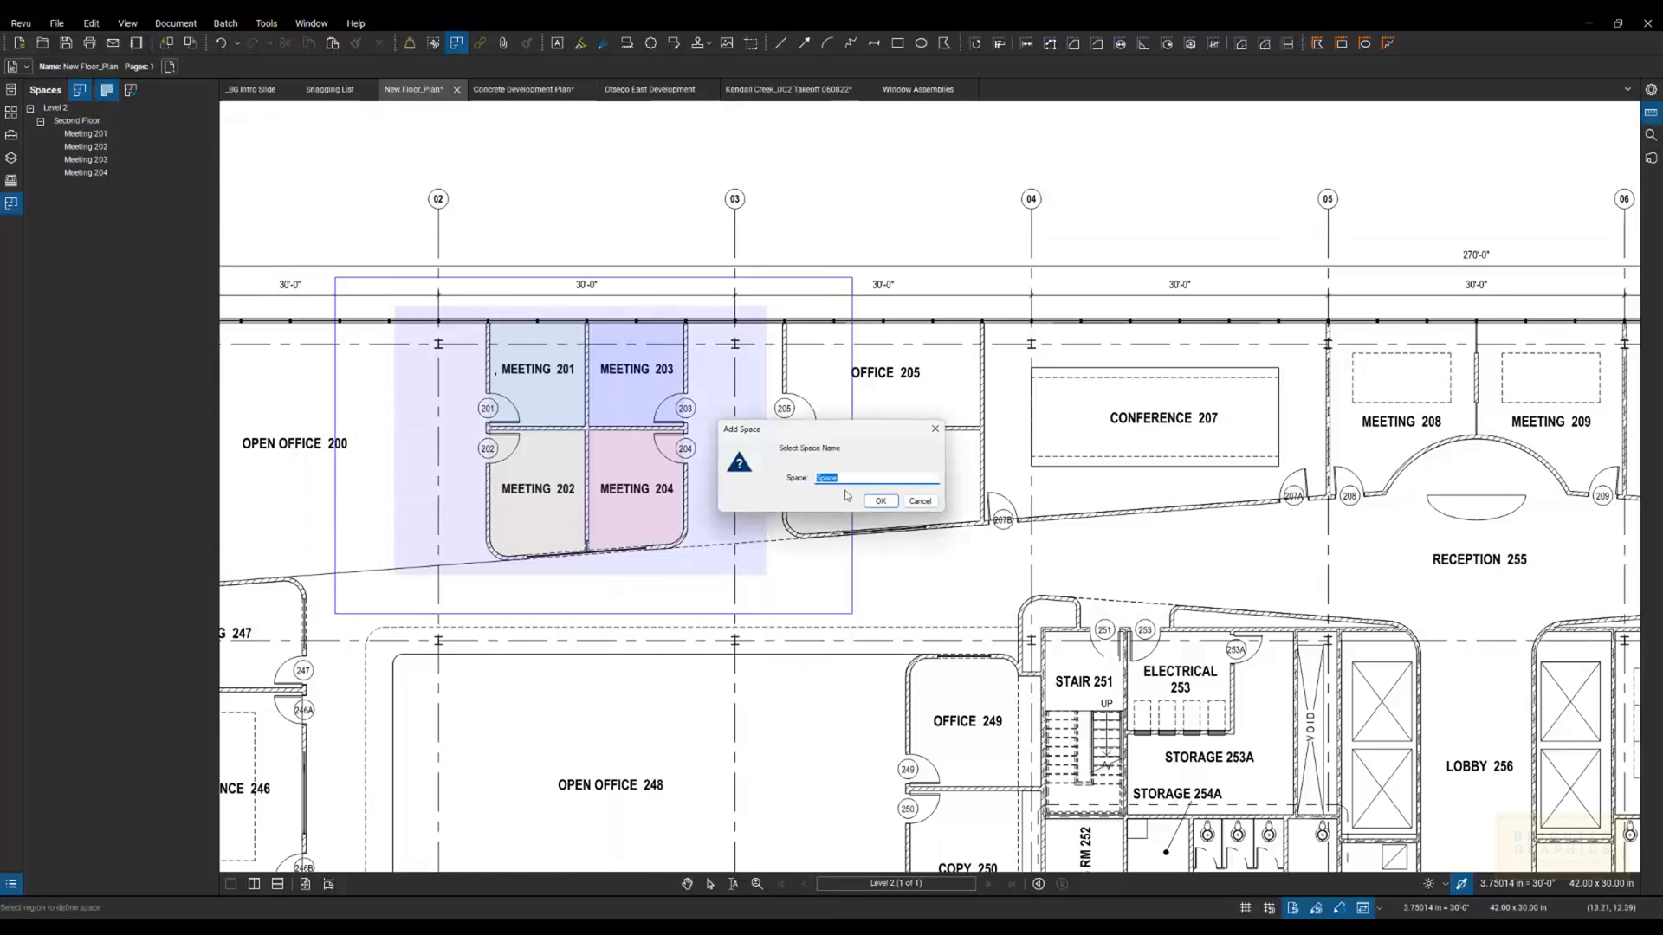
type("West Wing")
left_click(881, 501)
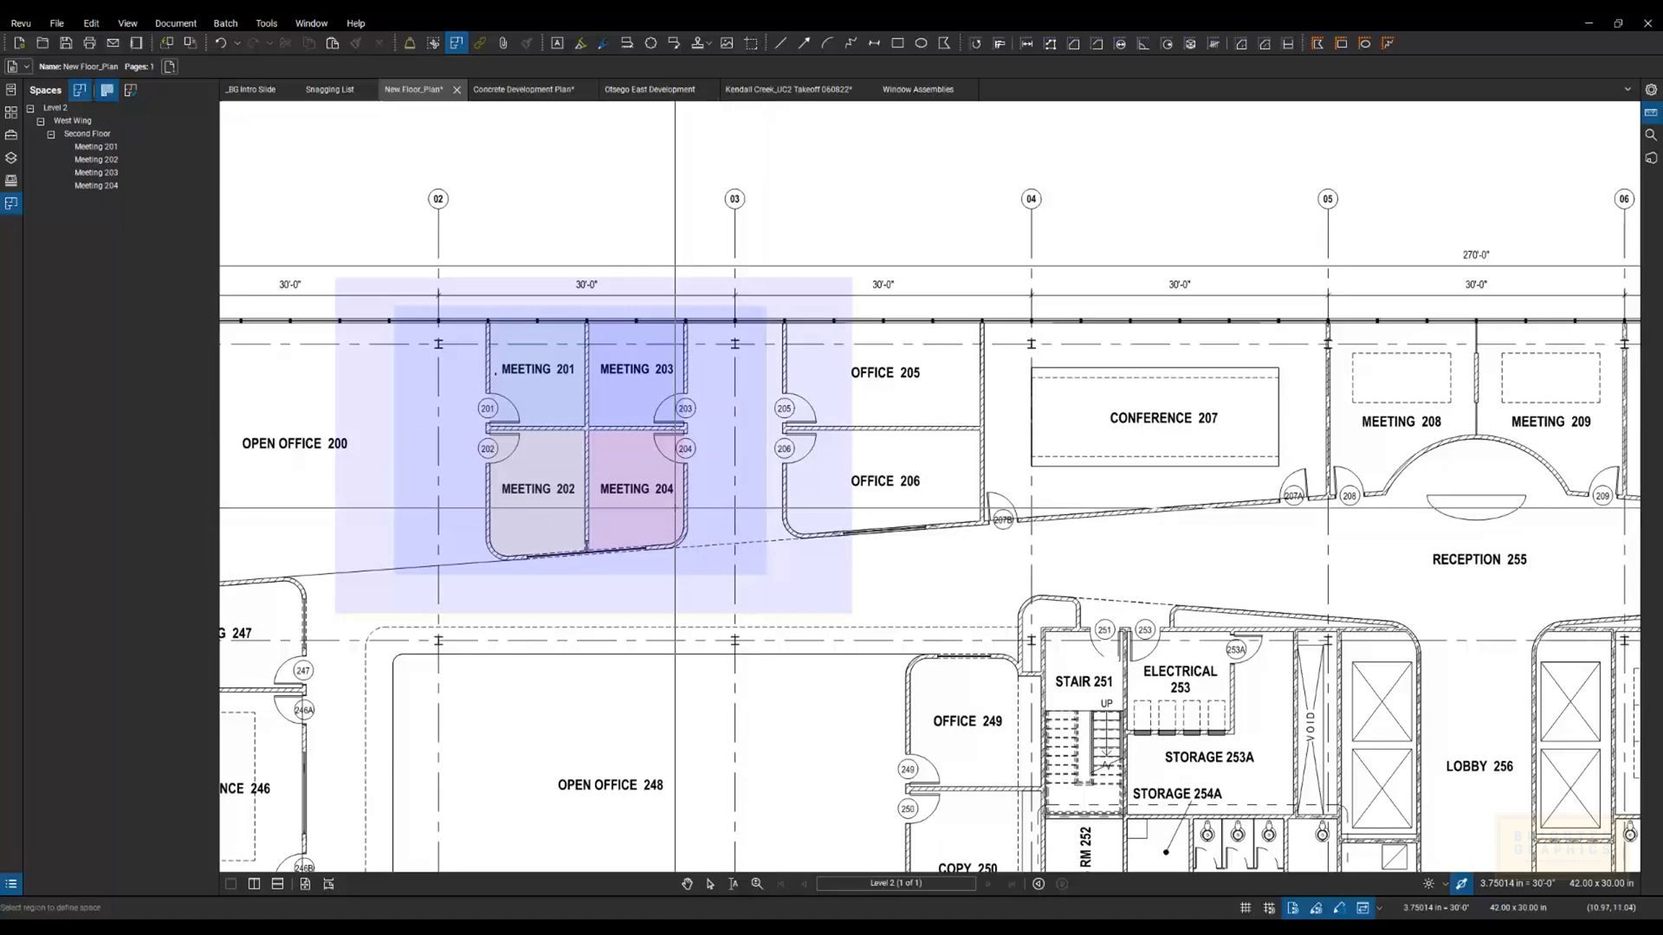
key("Escape")
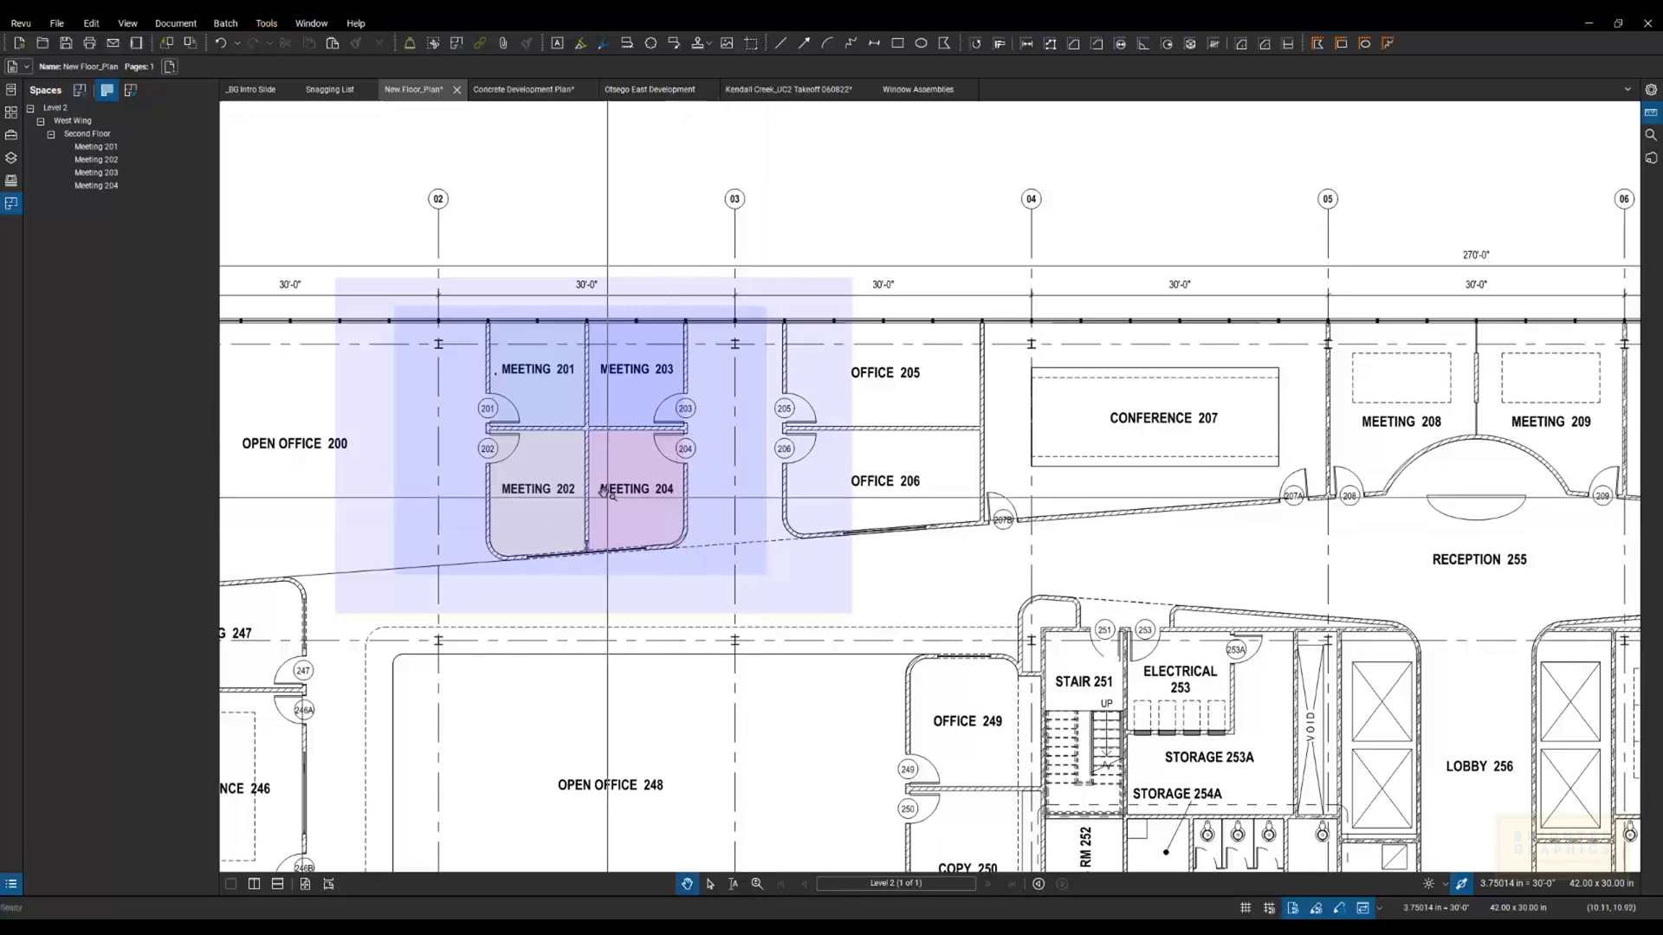
Step: Place Cracks markups from the Punch Toolset: one in Meeting 201, two in Meeting 203 and one in Meeting 204
left_click(10, 134)
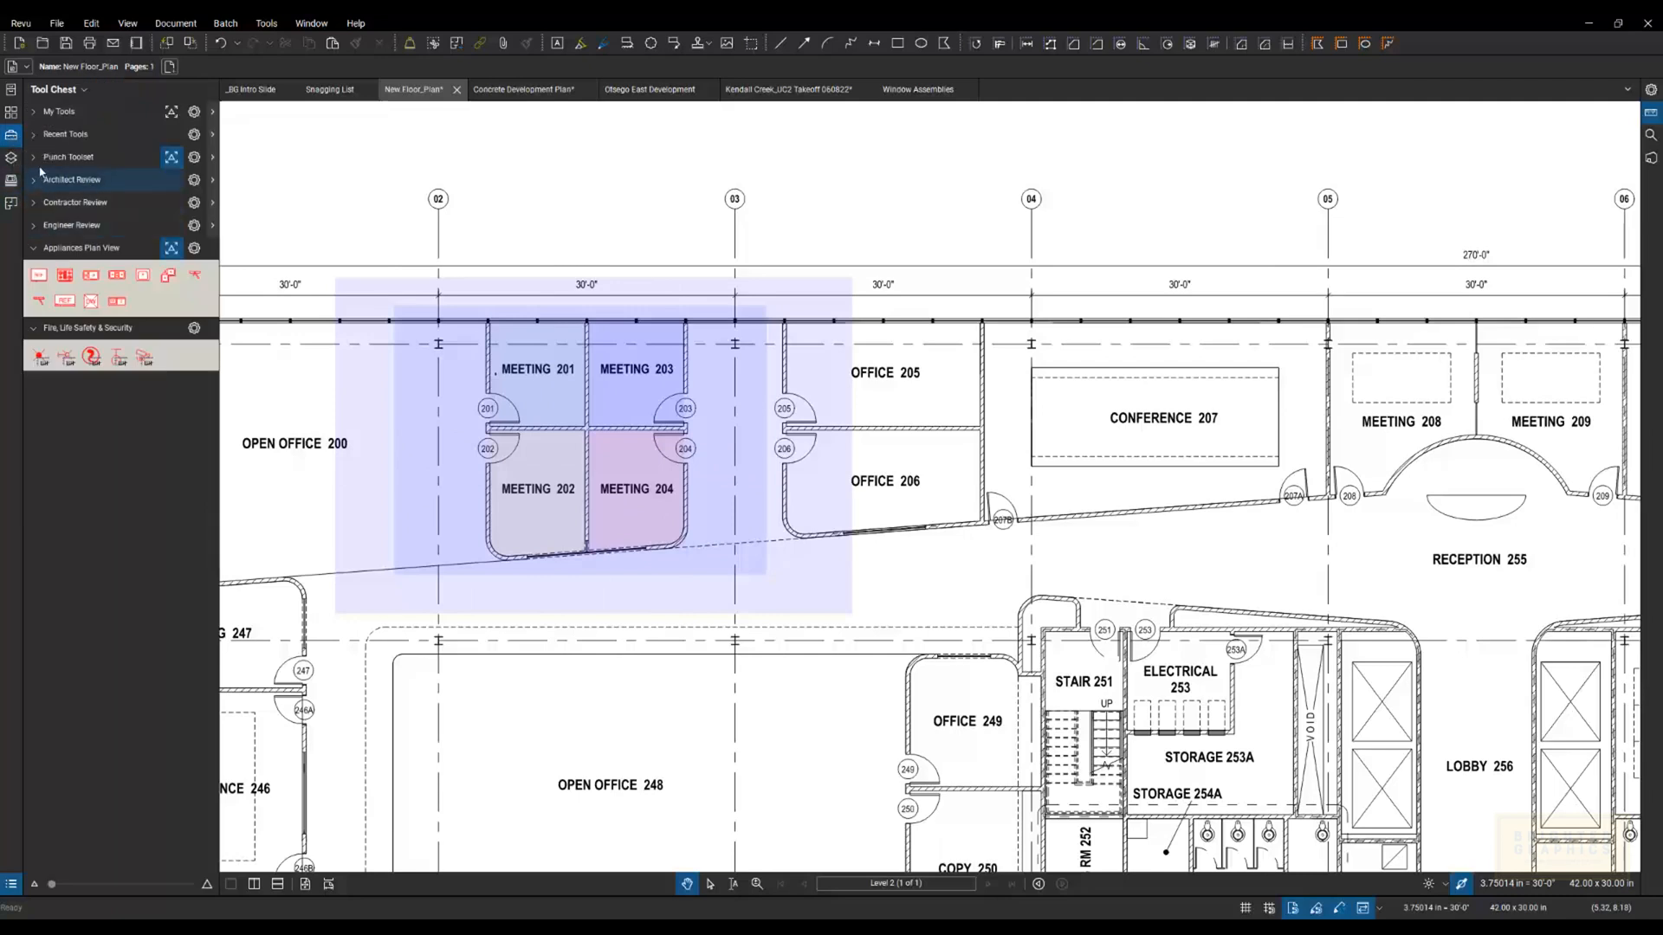
left_click(41, 157)
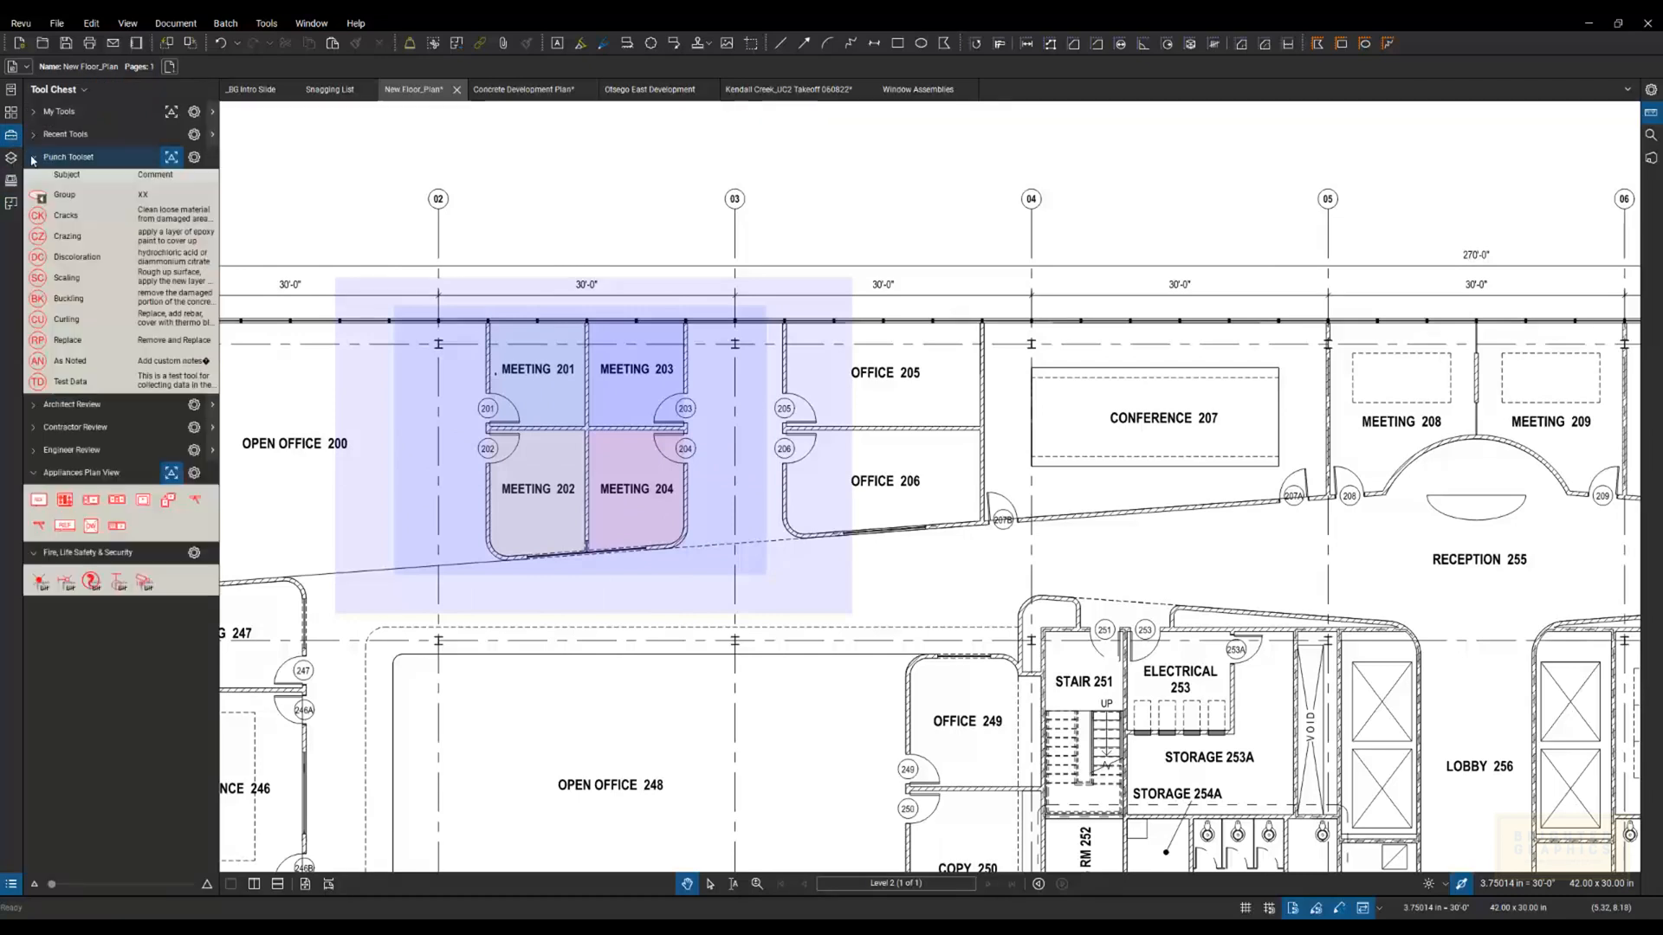
left_click(62, 219)
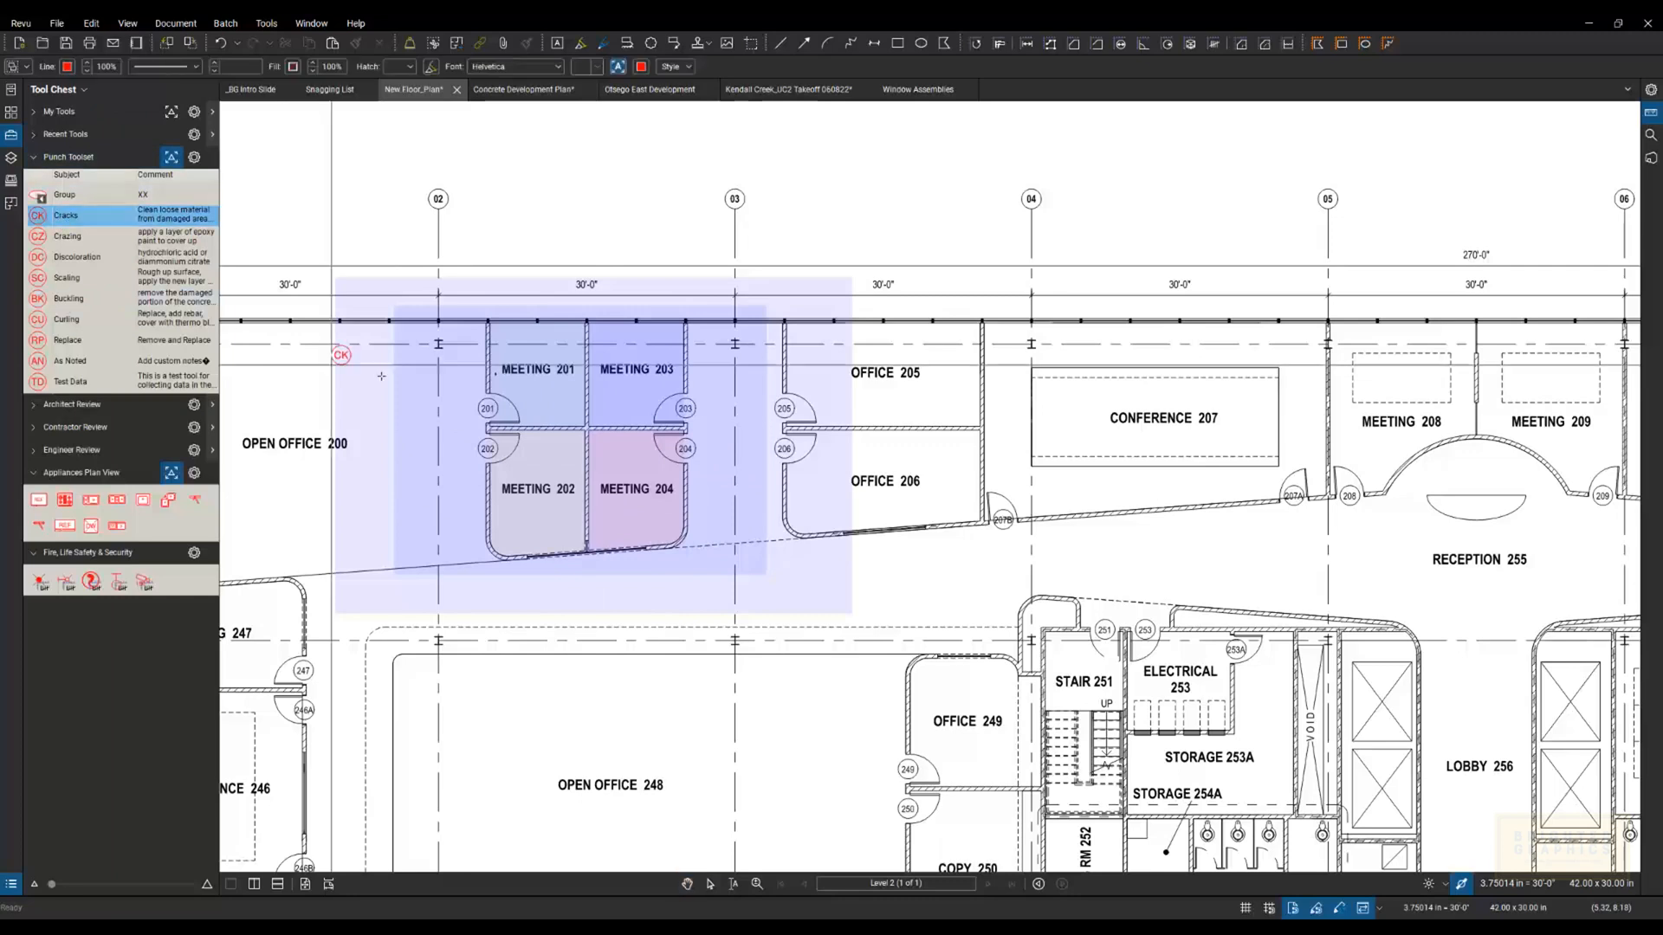
left_click(518, 400)
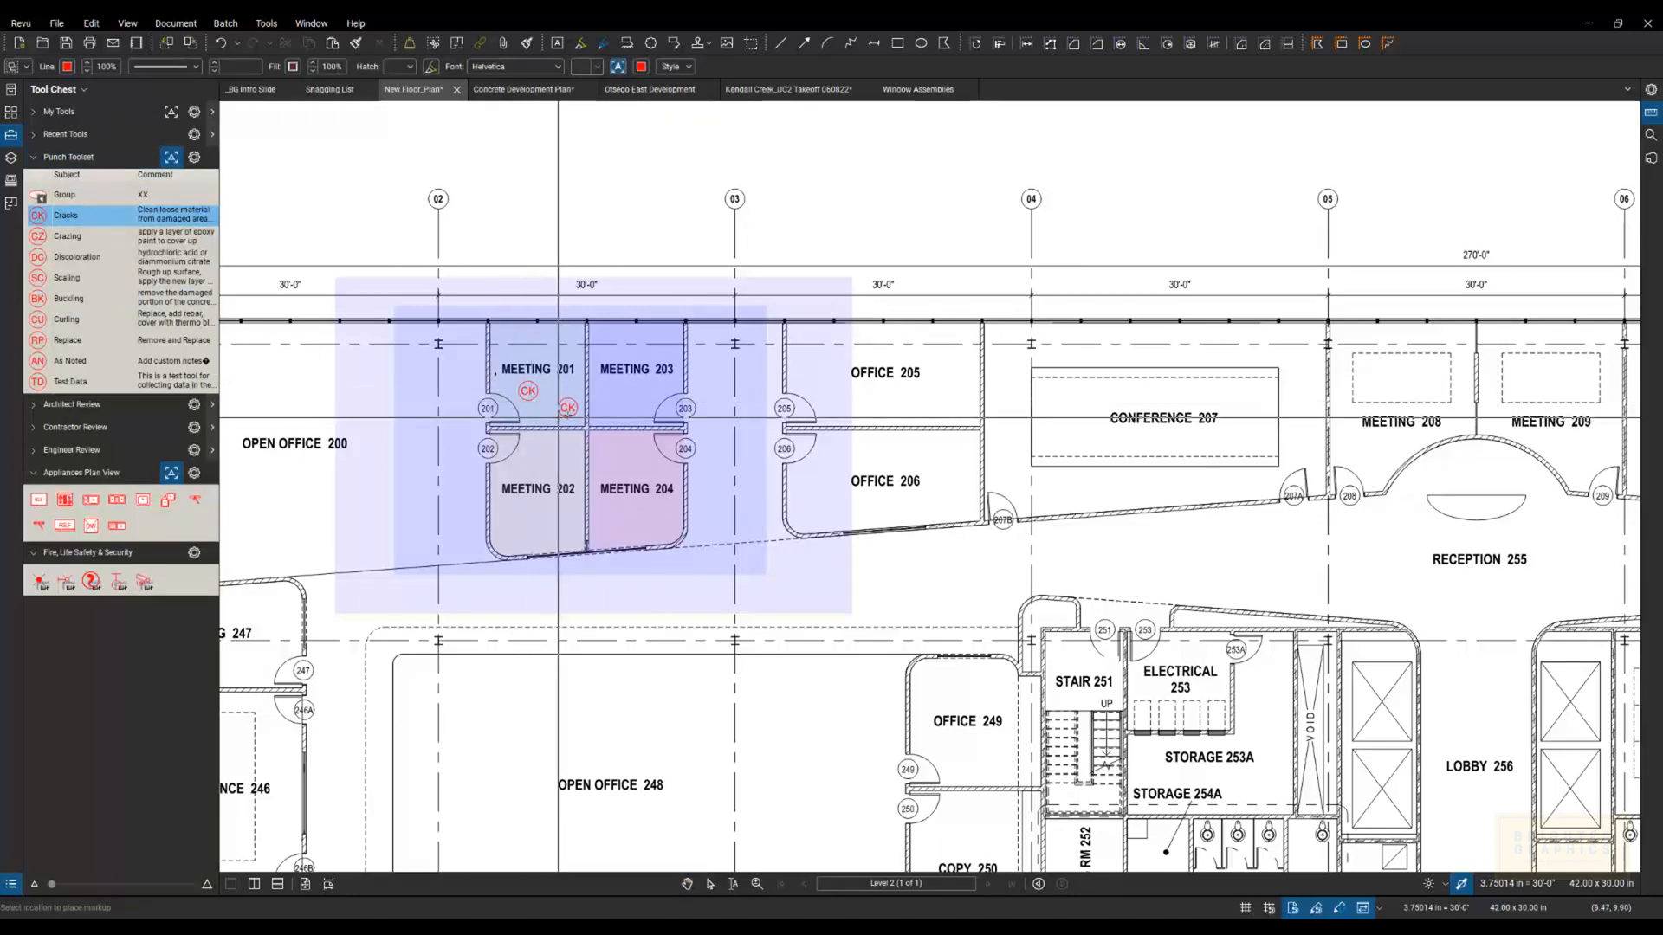
left_click(610, 407)
left_click(607, 463)
left_click(642, 403)
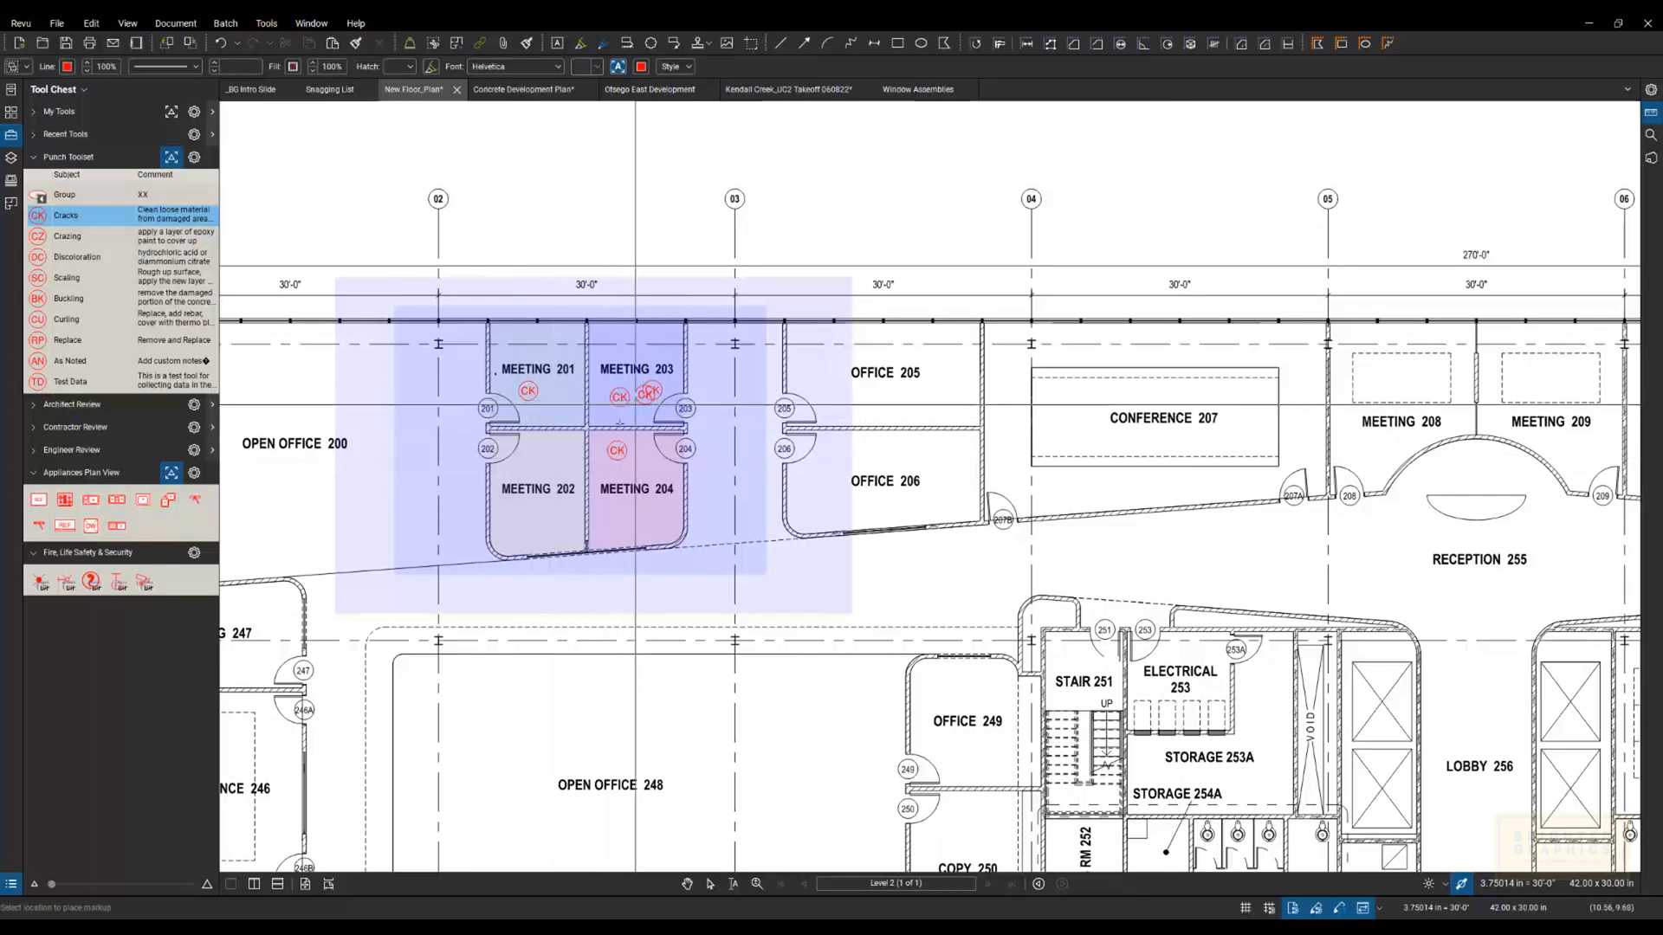
Step: Place three Discoloration markups: one in the Second Floor space, one in the West Wing margin and one outside all spaces by Open Office 200
left_click(77, 256)
left_click(449, 421)
left_click(353, 411)
left_click(293, 409)
key("Escape")
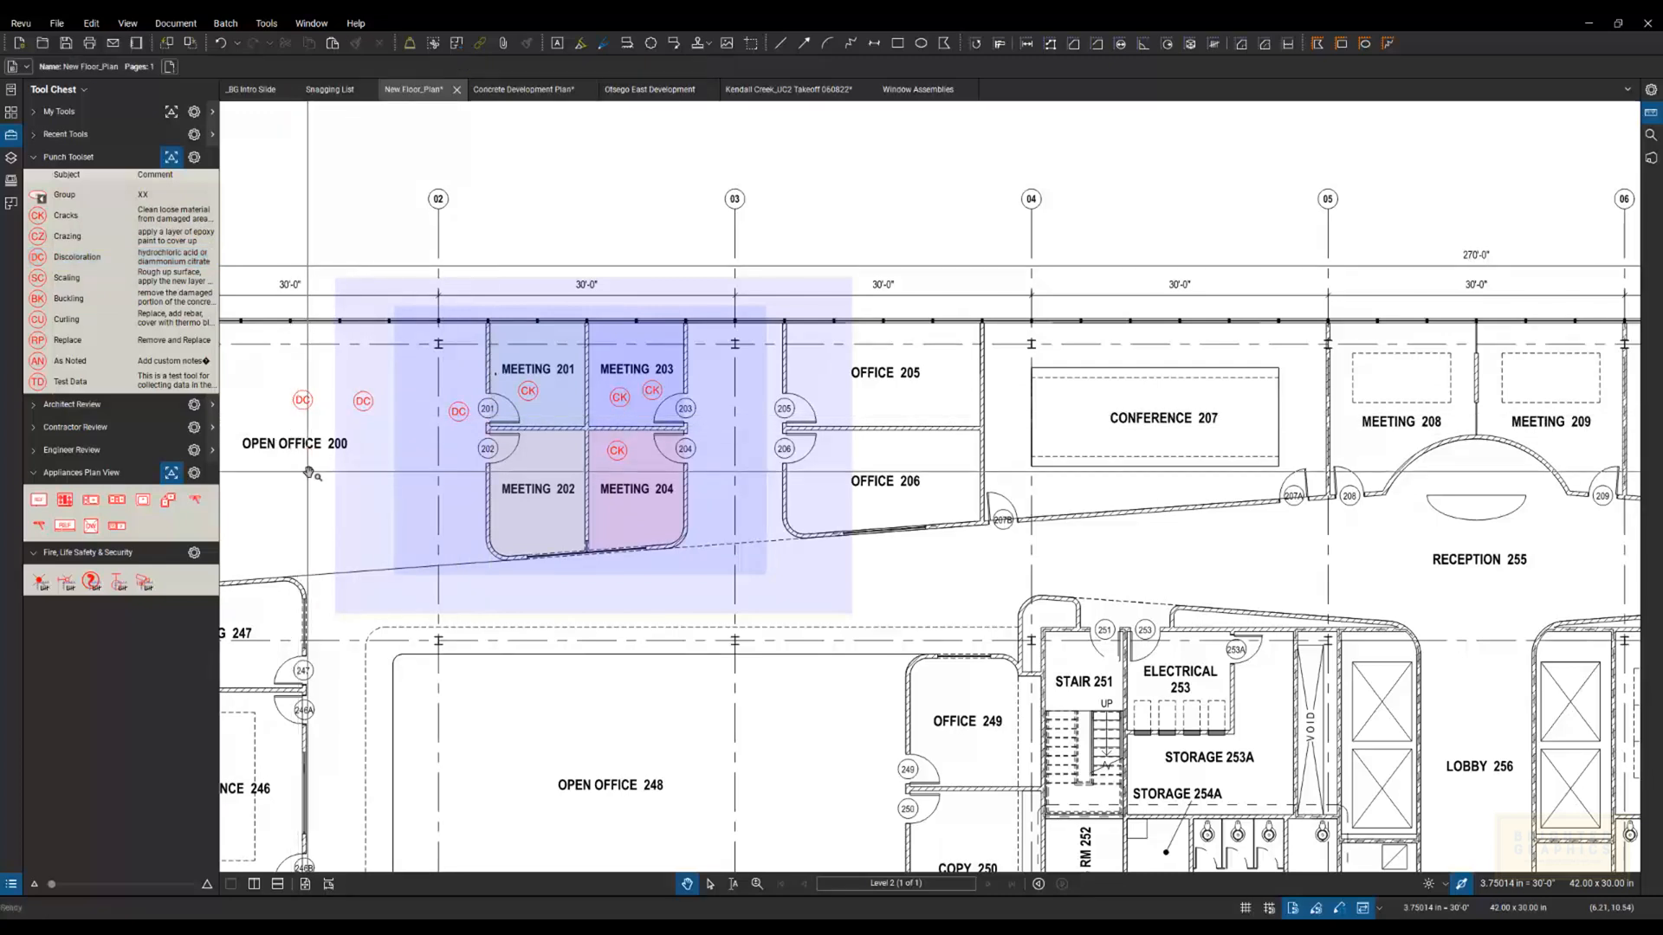
Step: Examine the Space column of the Markups List for the Meeting 201, Second Floor, West Wing and unassigned markups, and close the list
left_click_drag(567, 896, 604, 684)
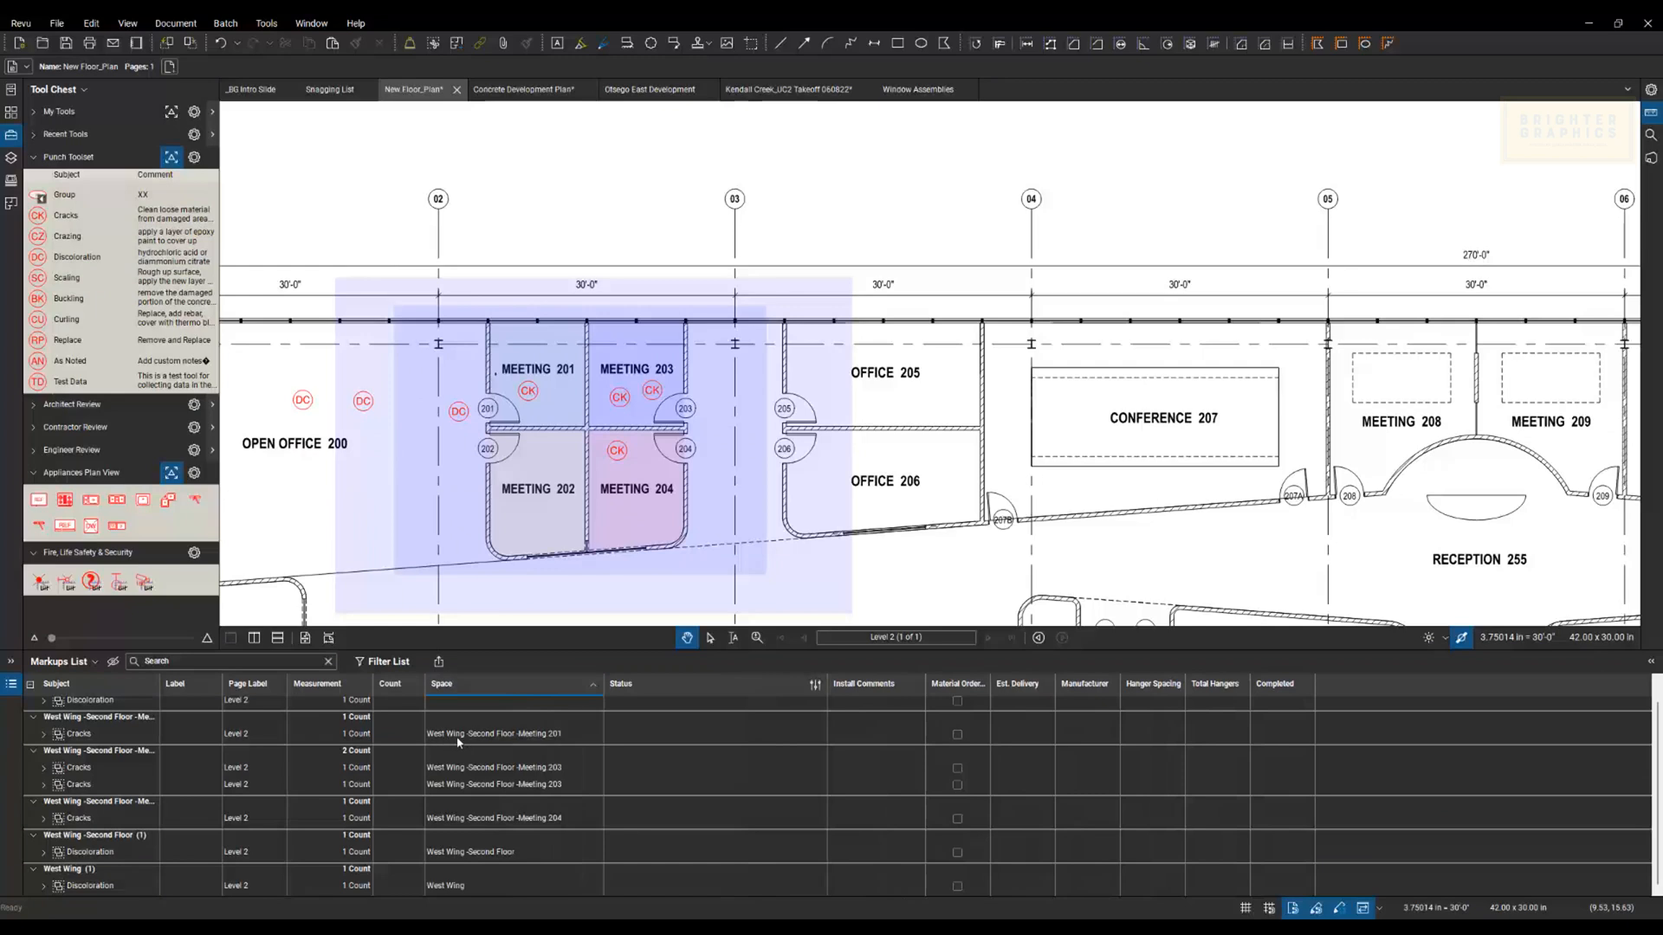
key("ctrl")
key("ctrl")
left_click(551, 736)
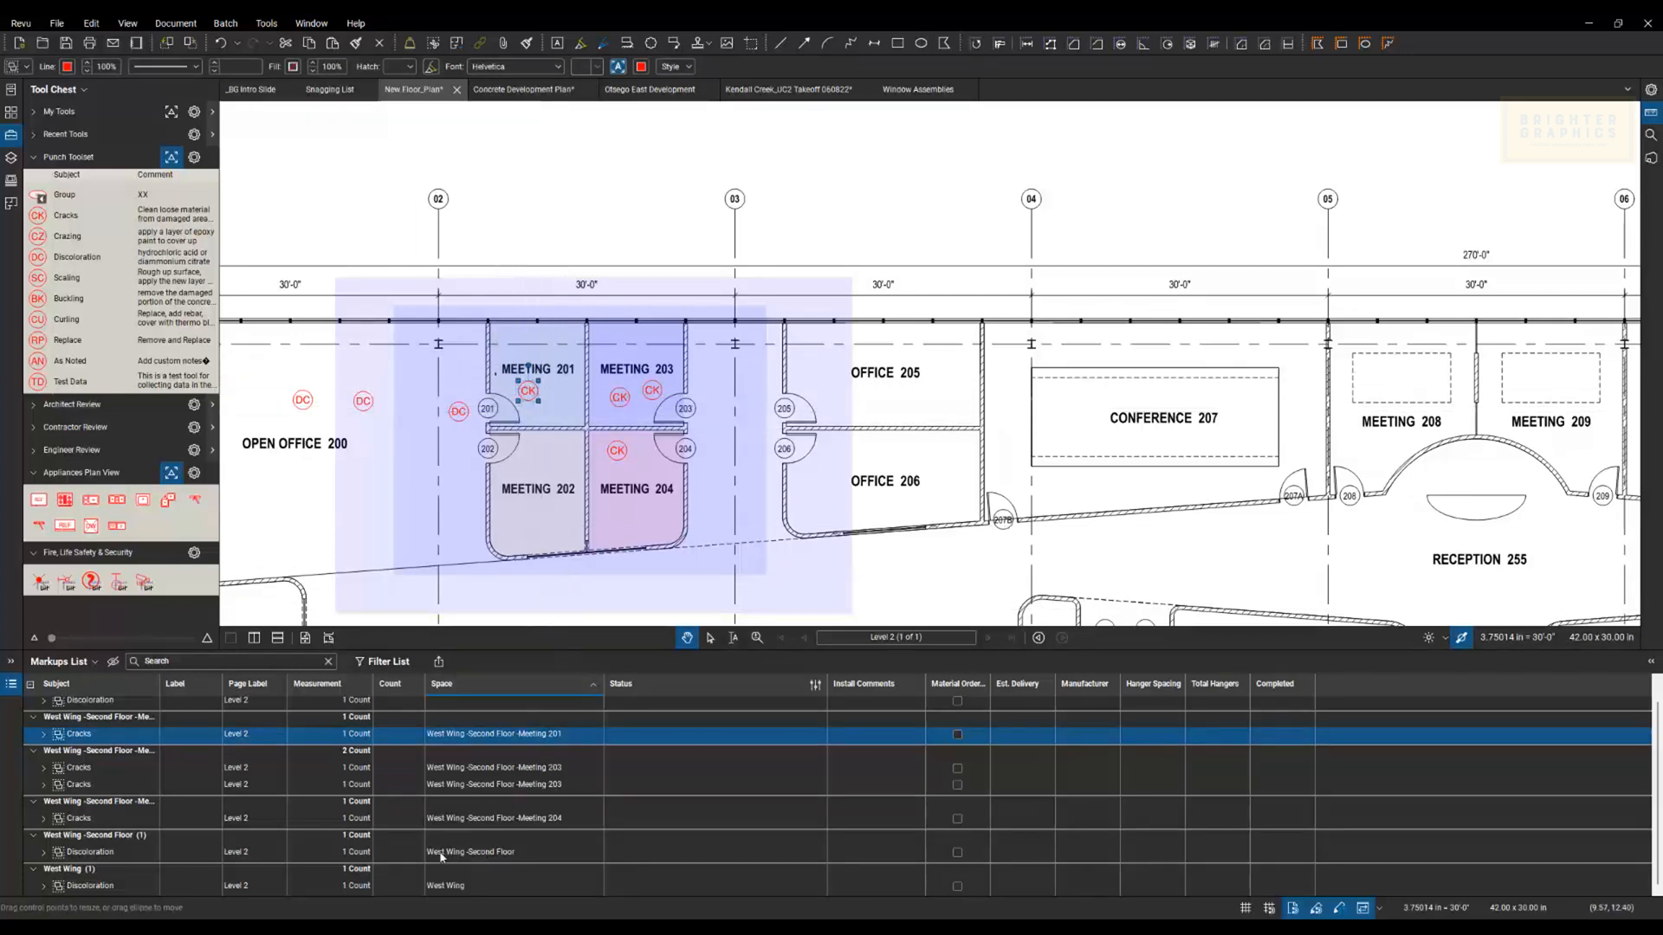
left_click(500, 855)
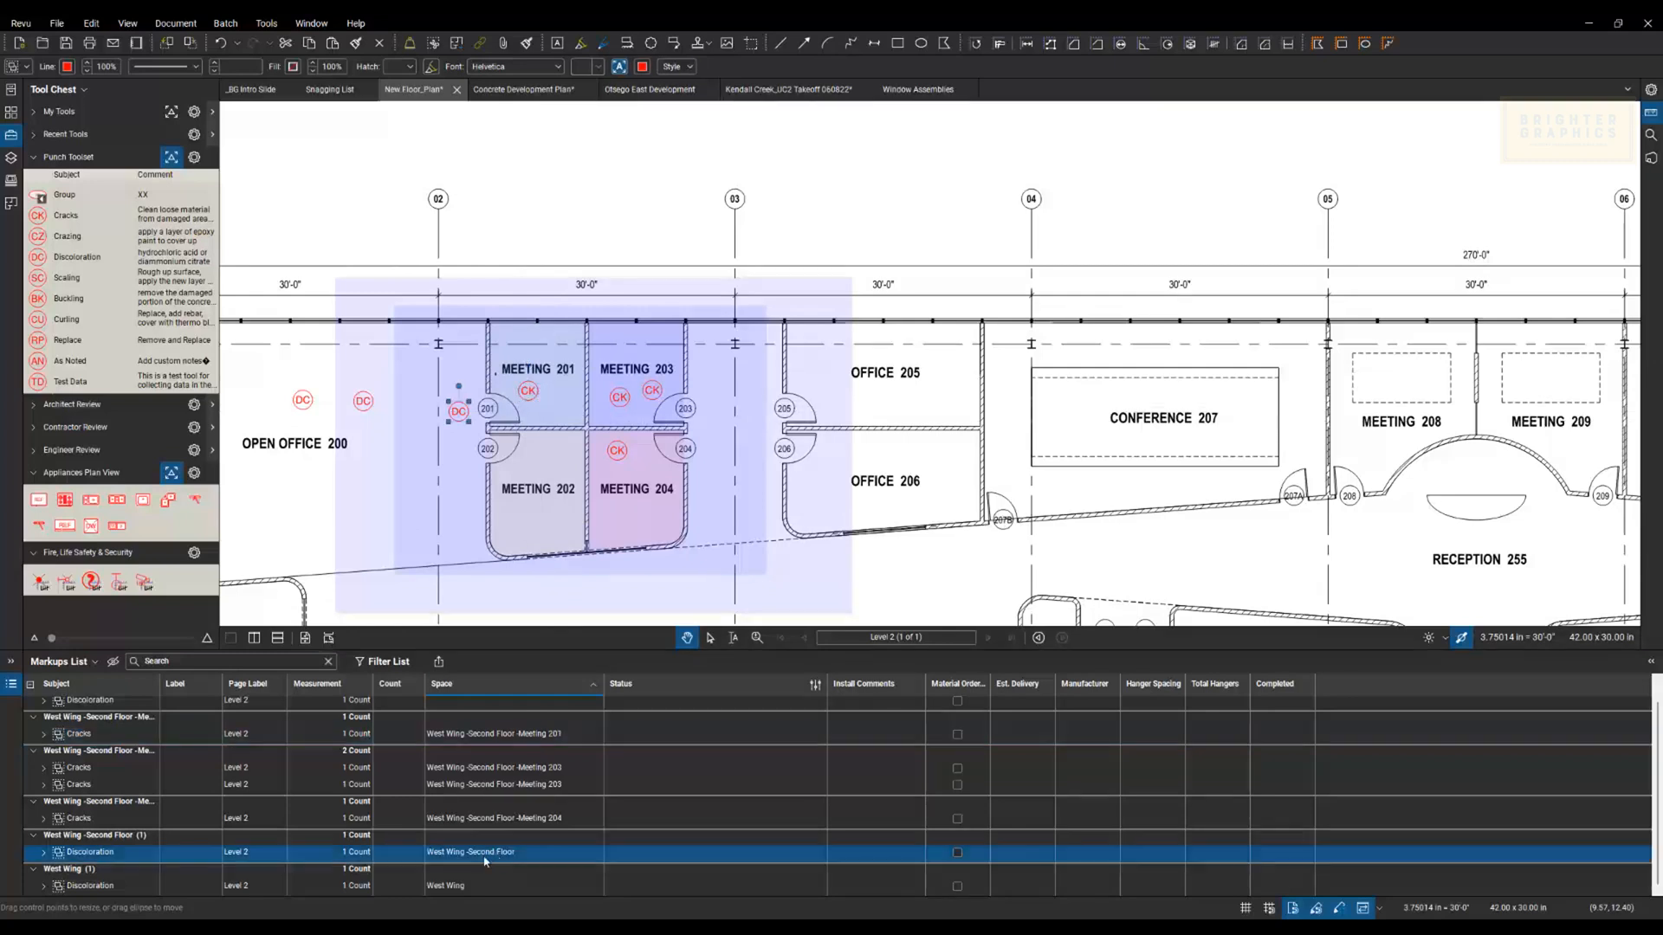
left_click(449, 886)
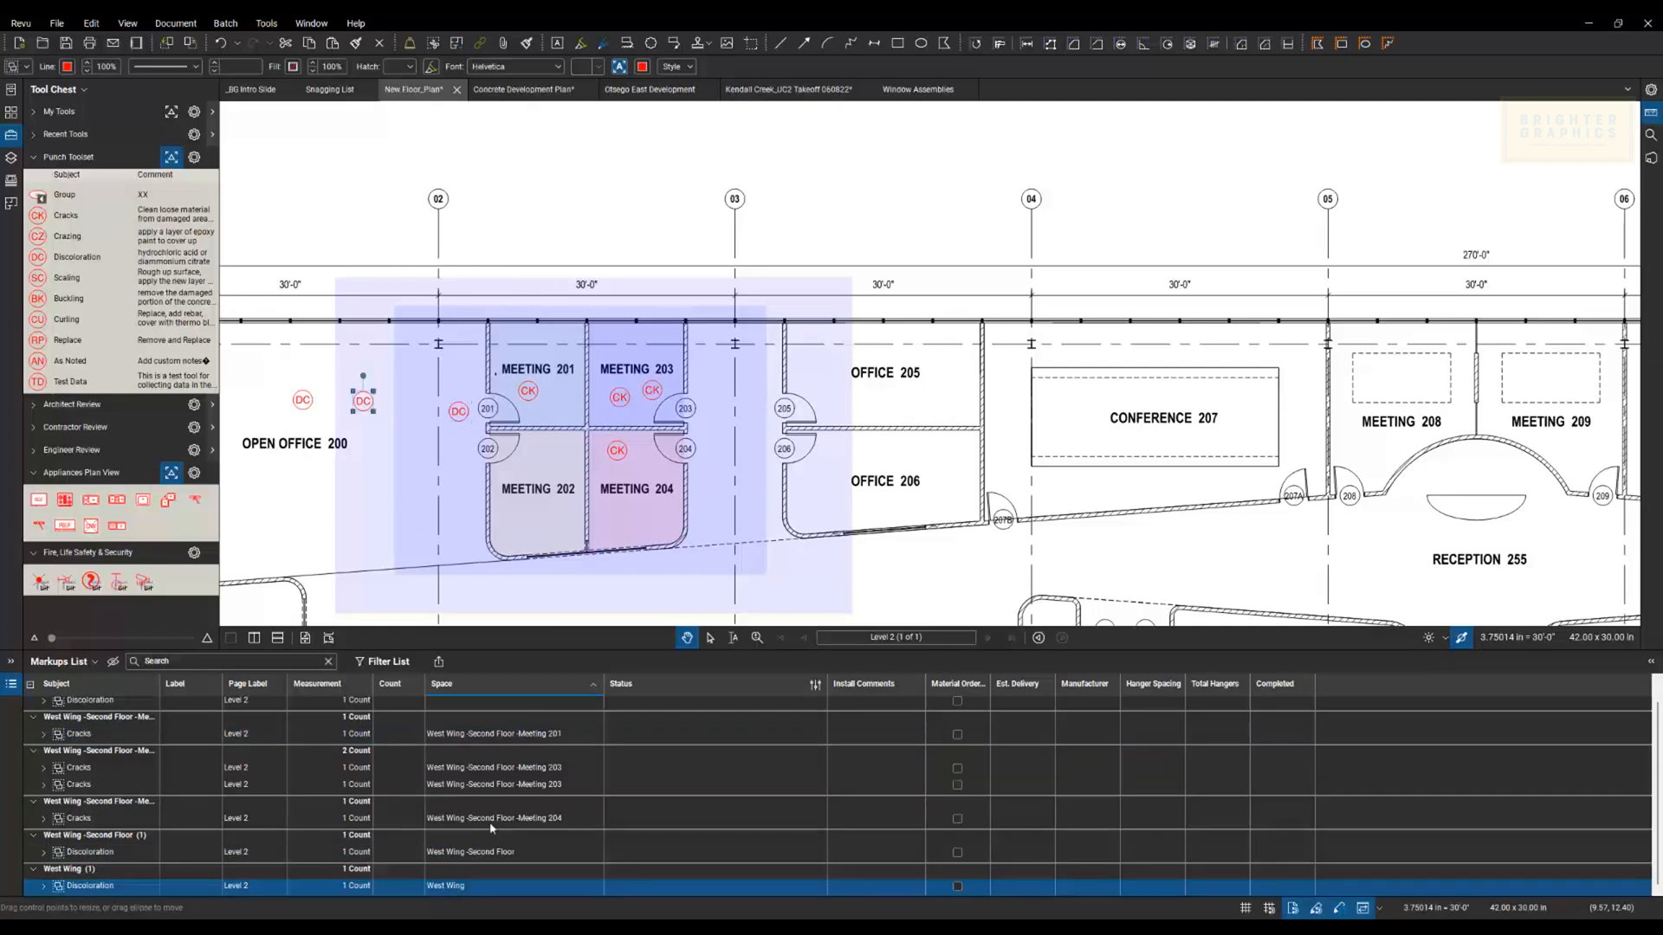
scroll(491, 829, "up", 1)
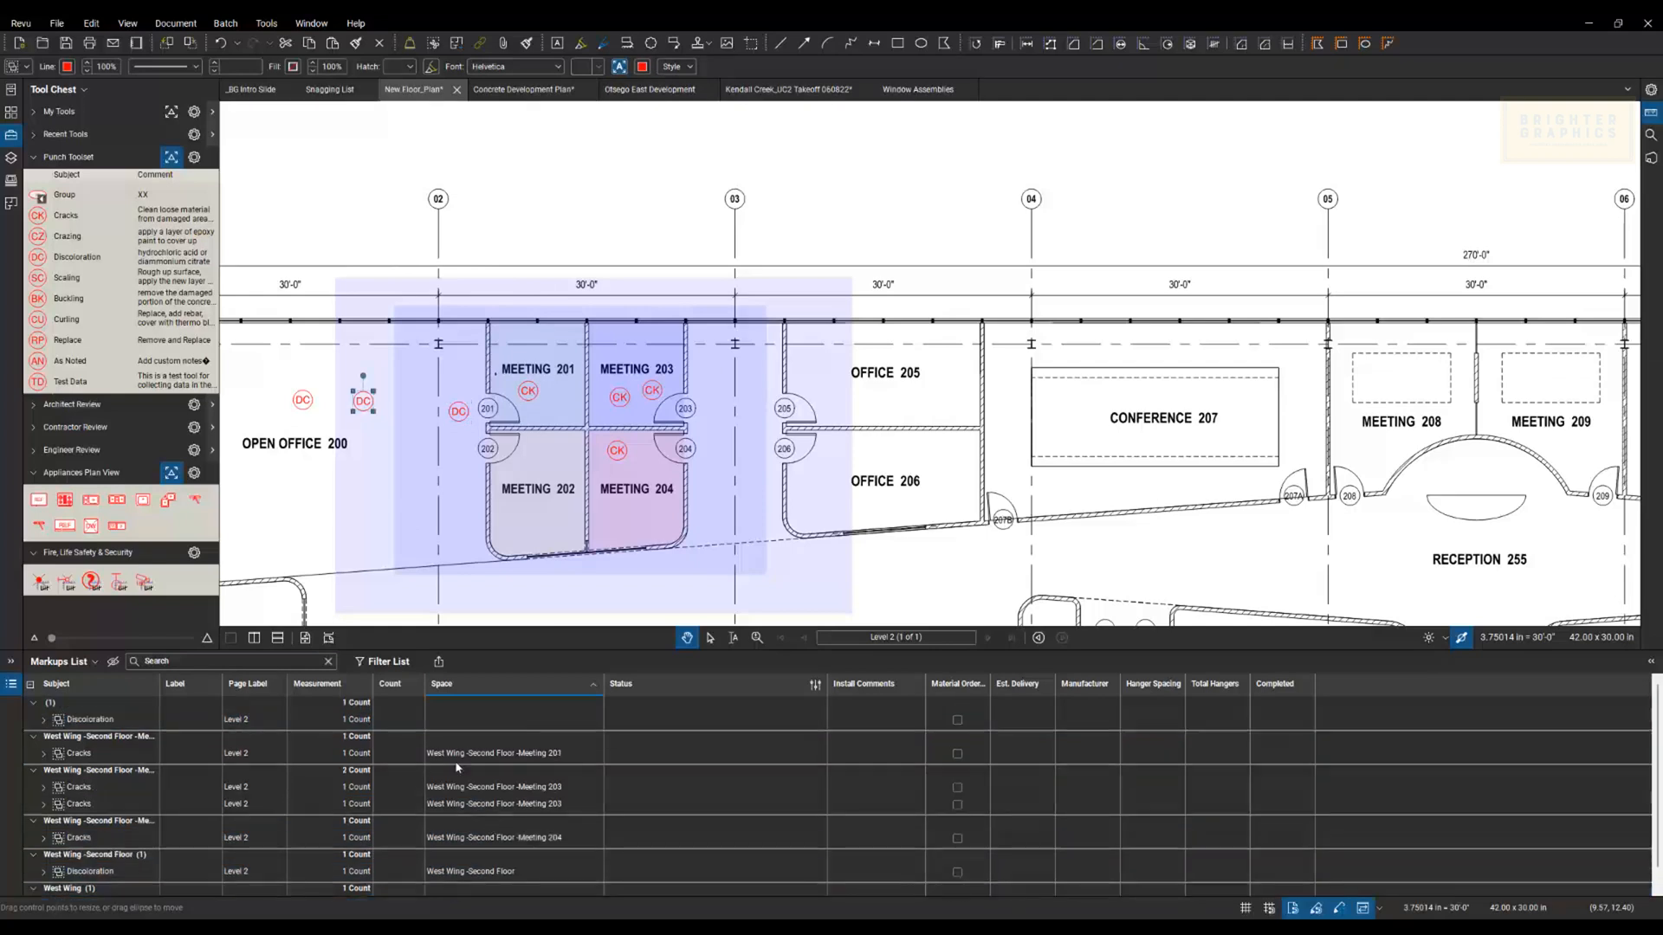
left_click(455, 720)
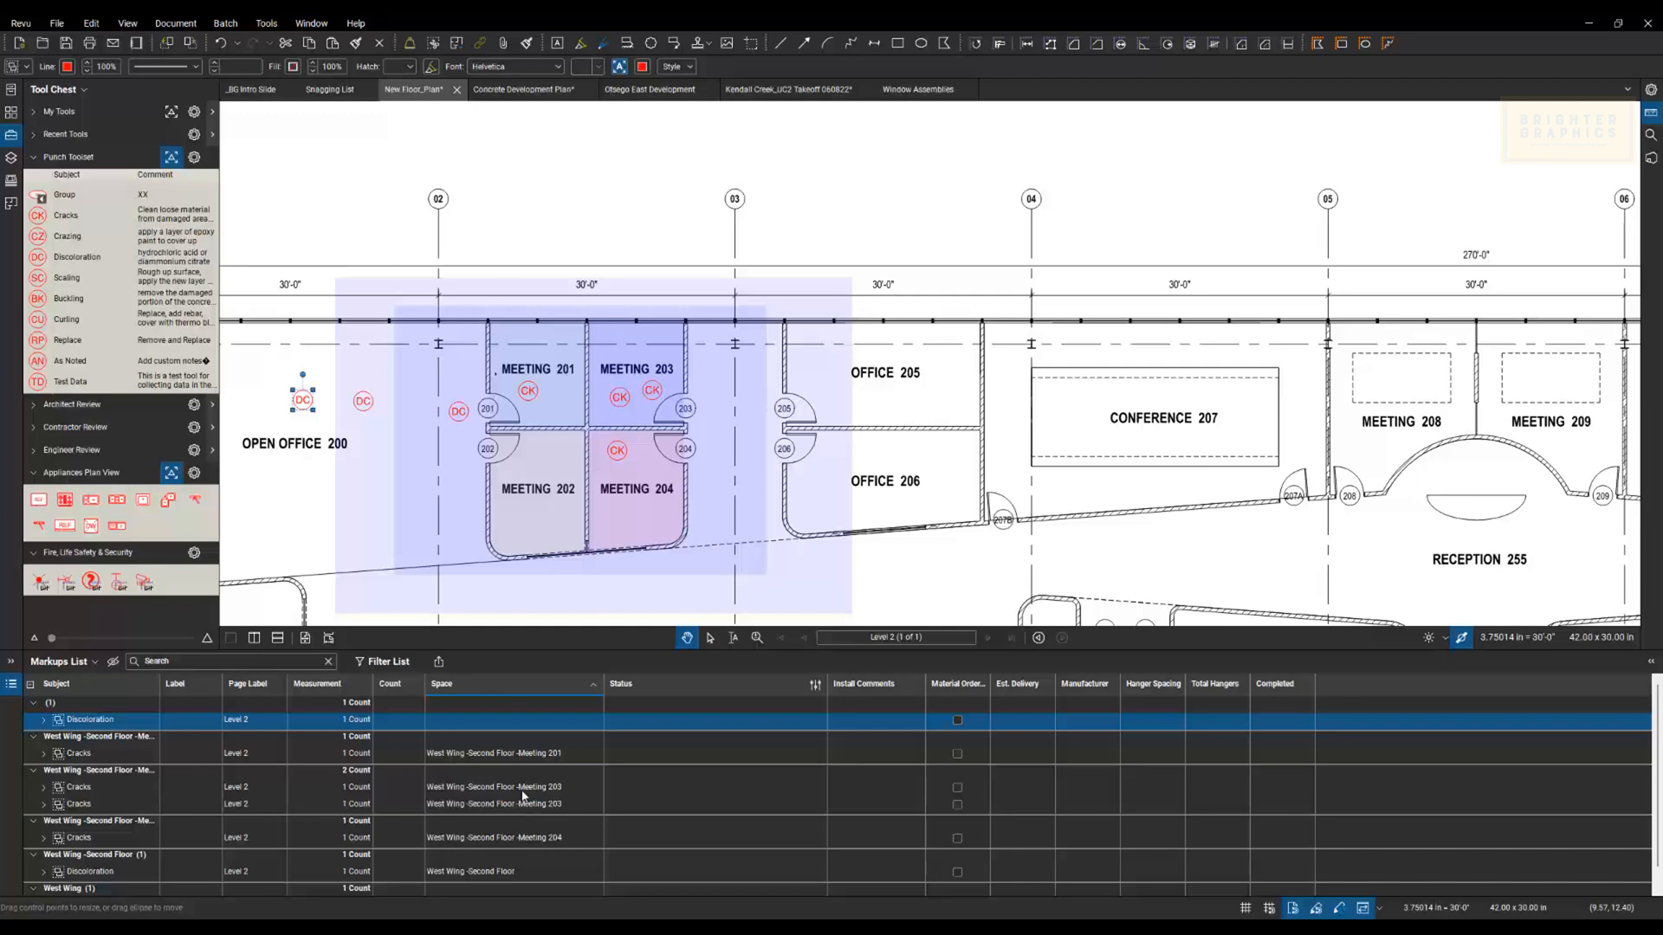
key("Escape")
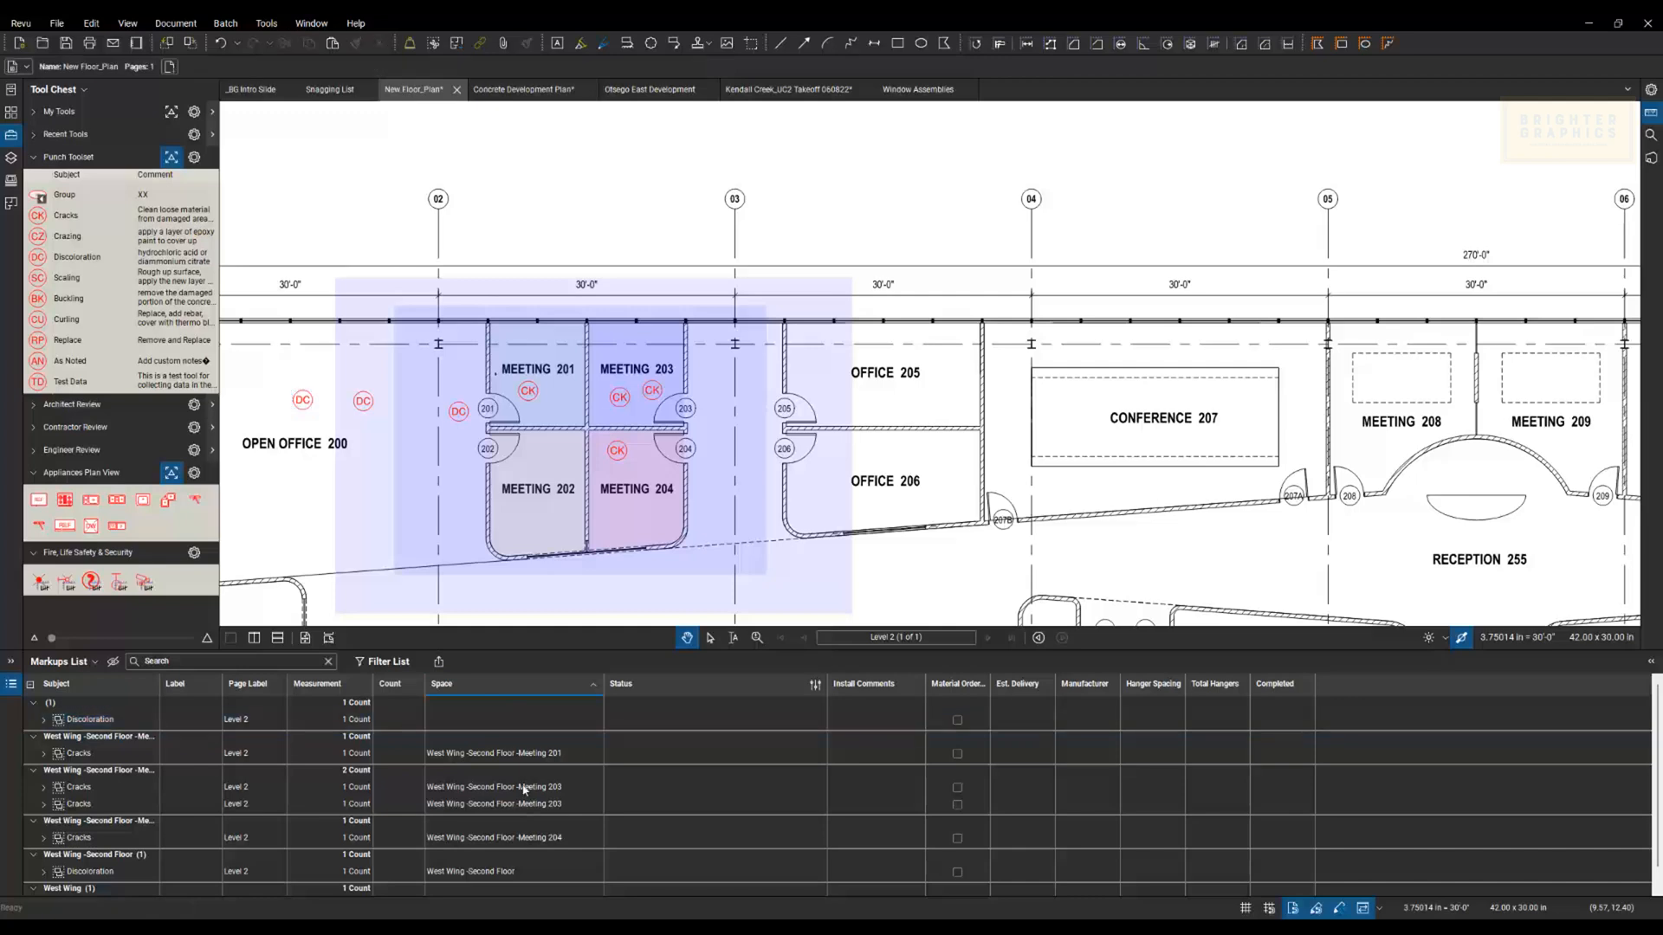
double_click(517, 649)
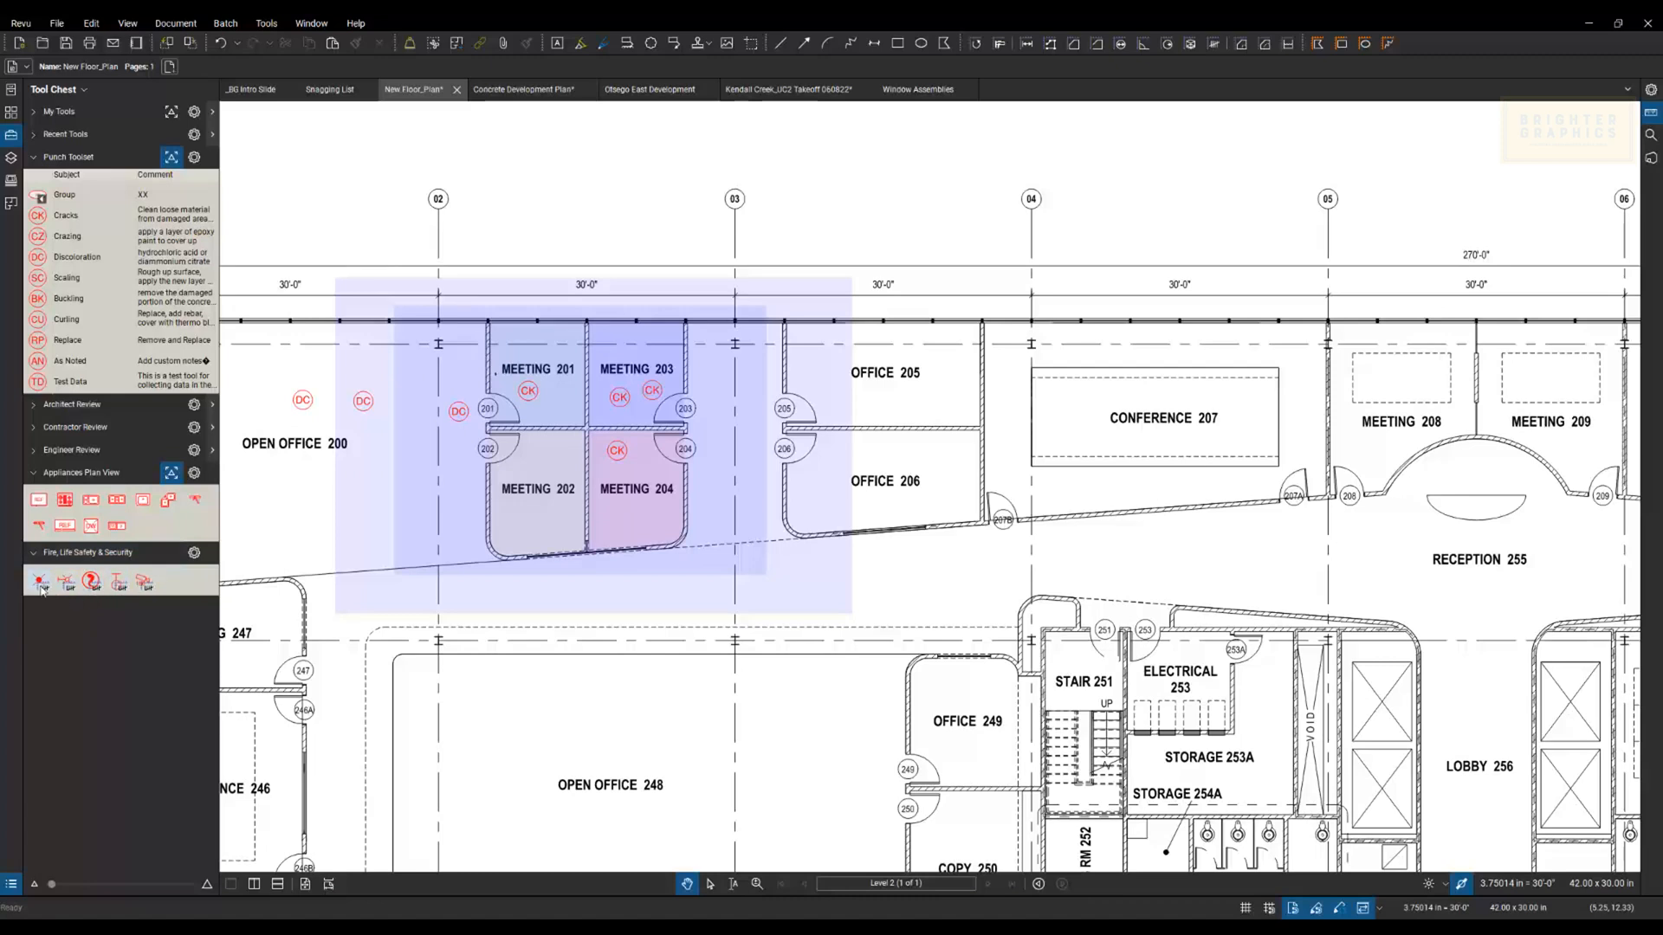
Step: Start placing the first count symbol of the Fire, Life Safety & Security tool set and cancel it
left_click(39, 585)
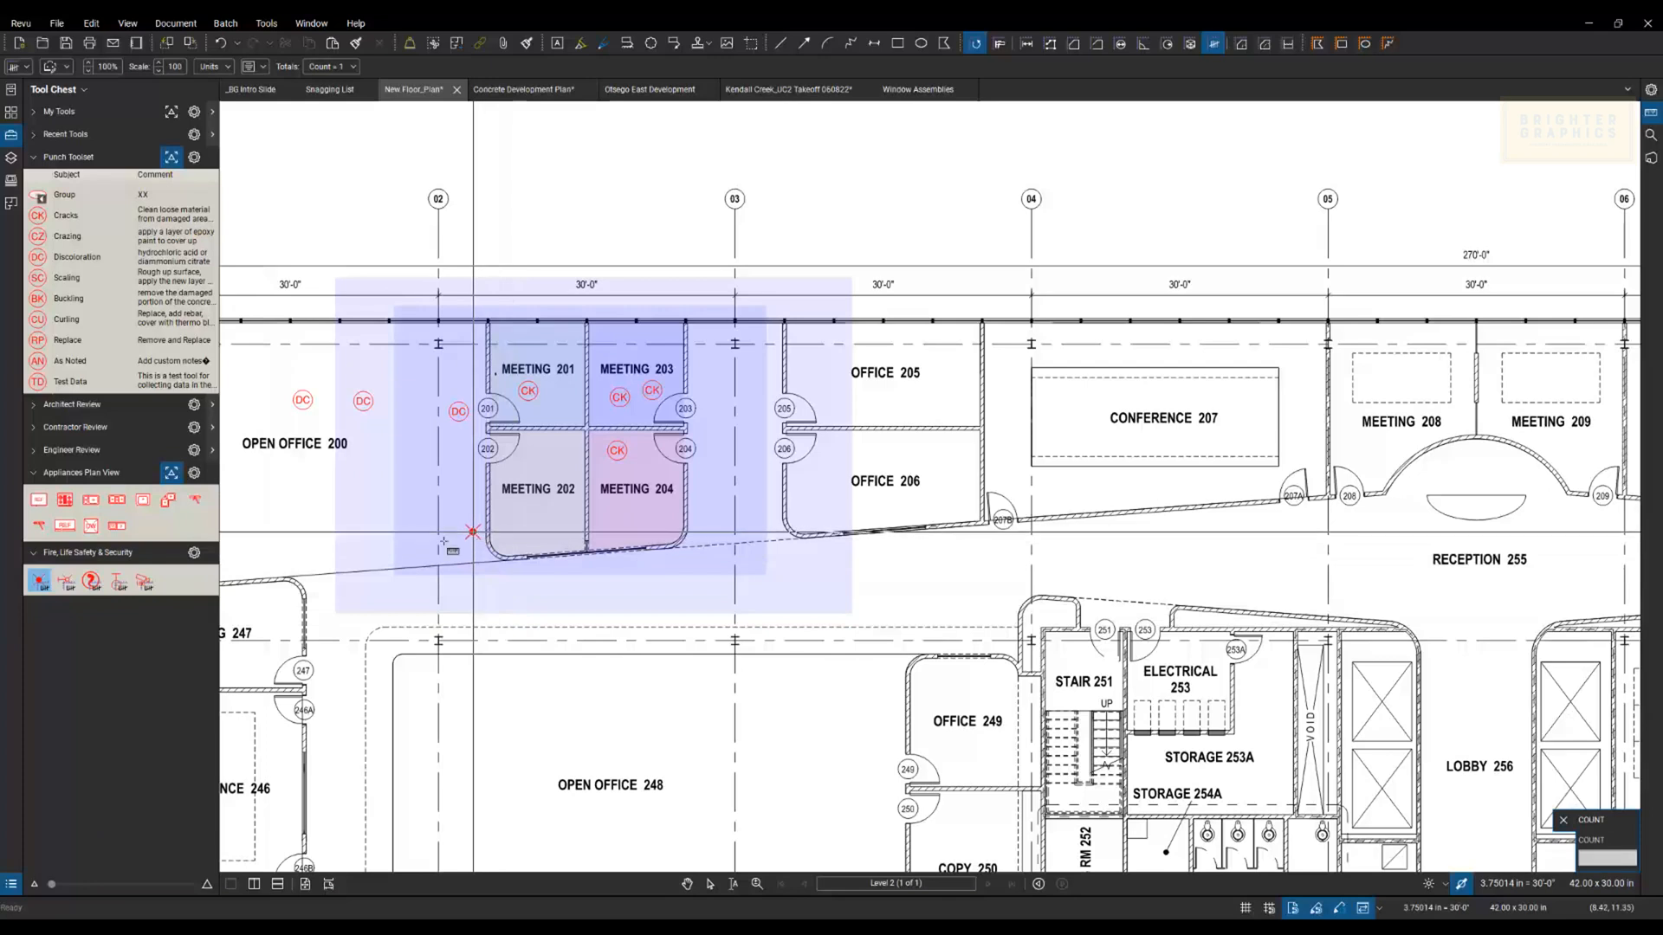
key("Escape")
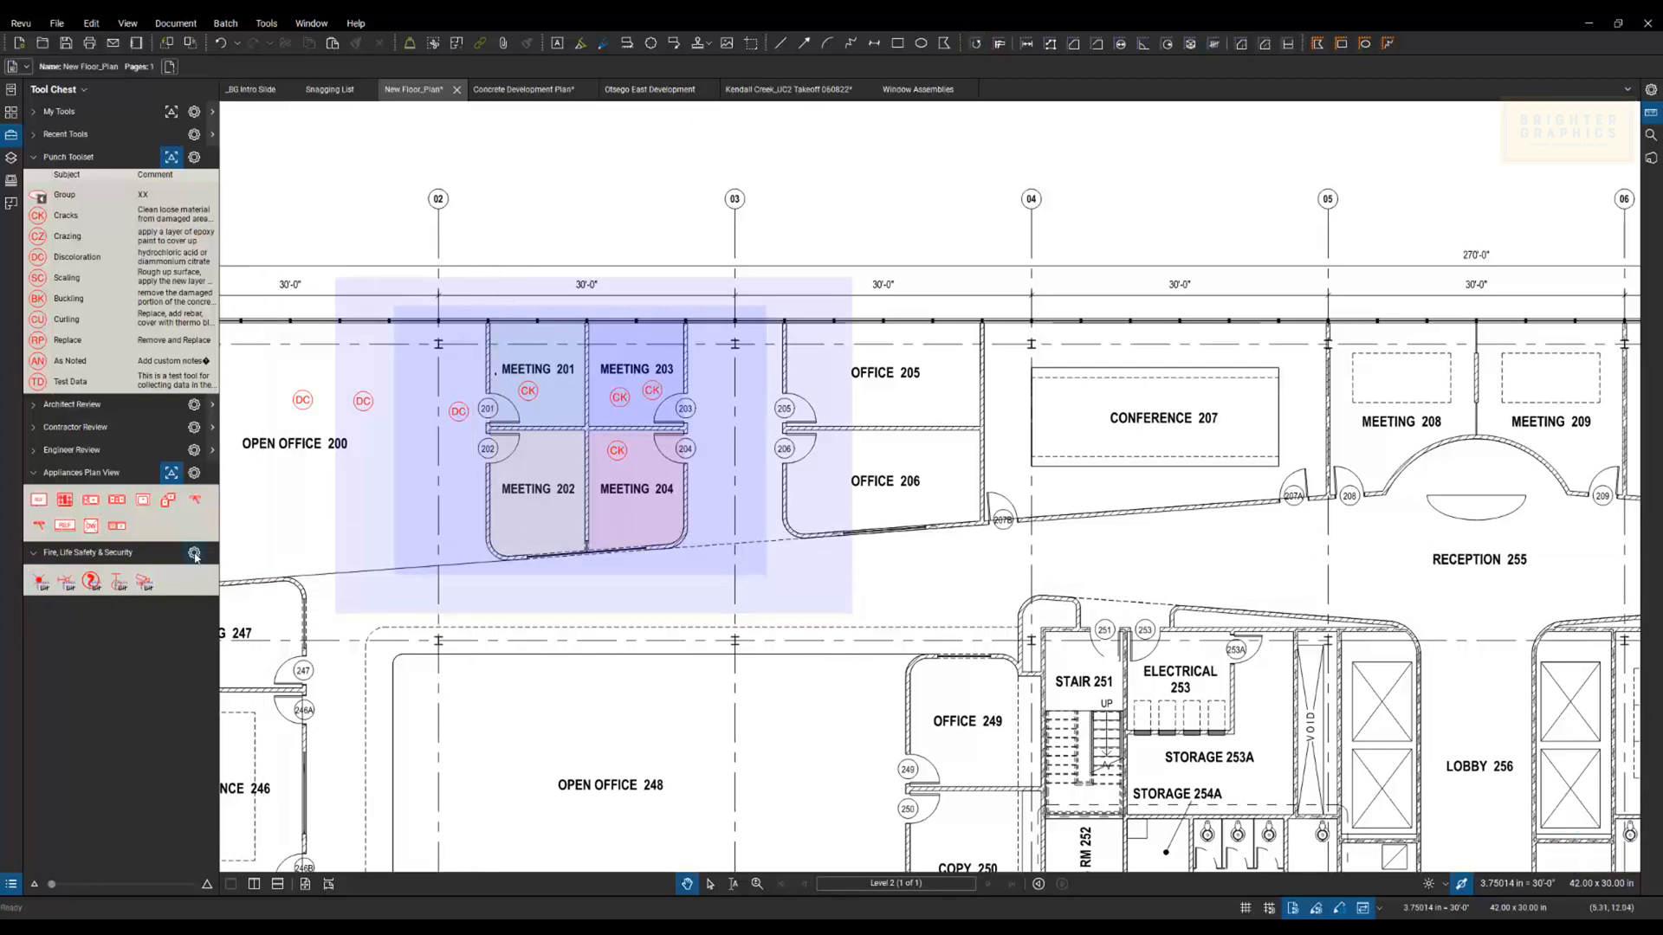
Step: Show the Fire, Life Safety & Security tool set in detail view and place Smoke Detector symbols at doors 202, 201, 203 and 204
left_click(194, 554)
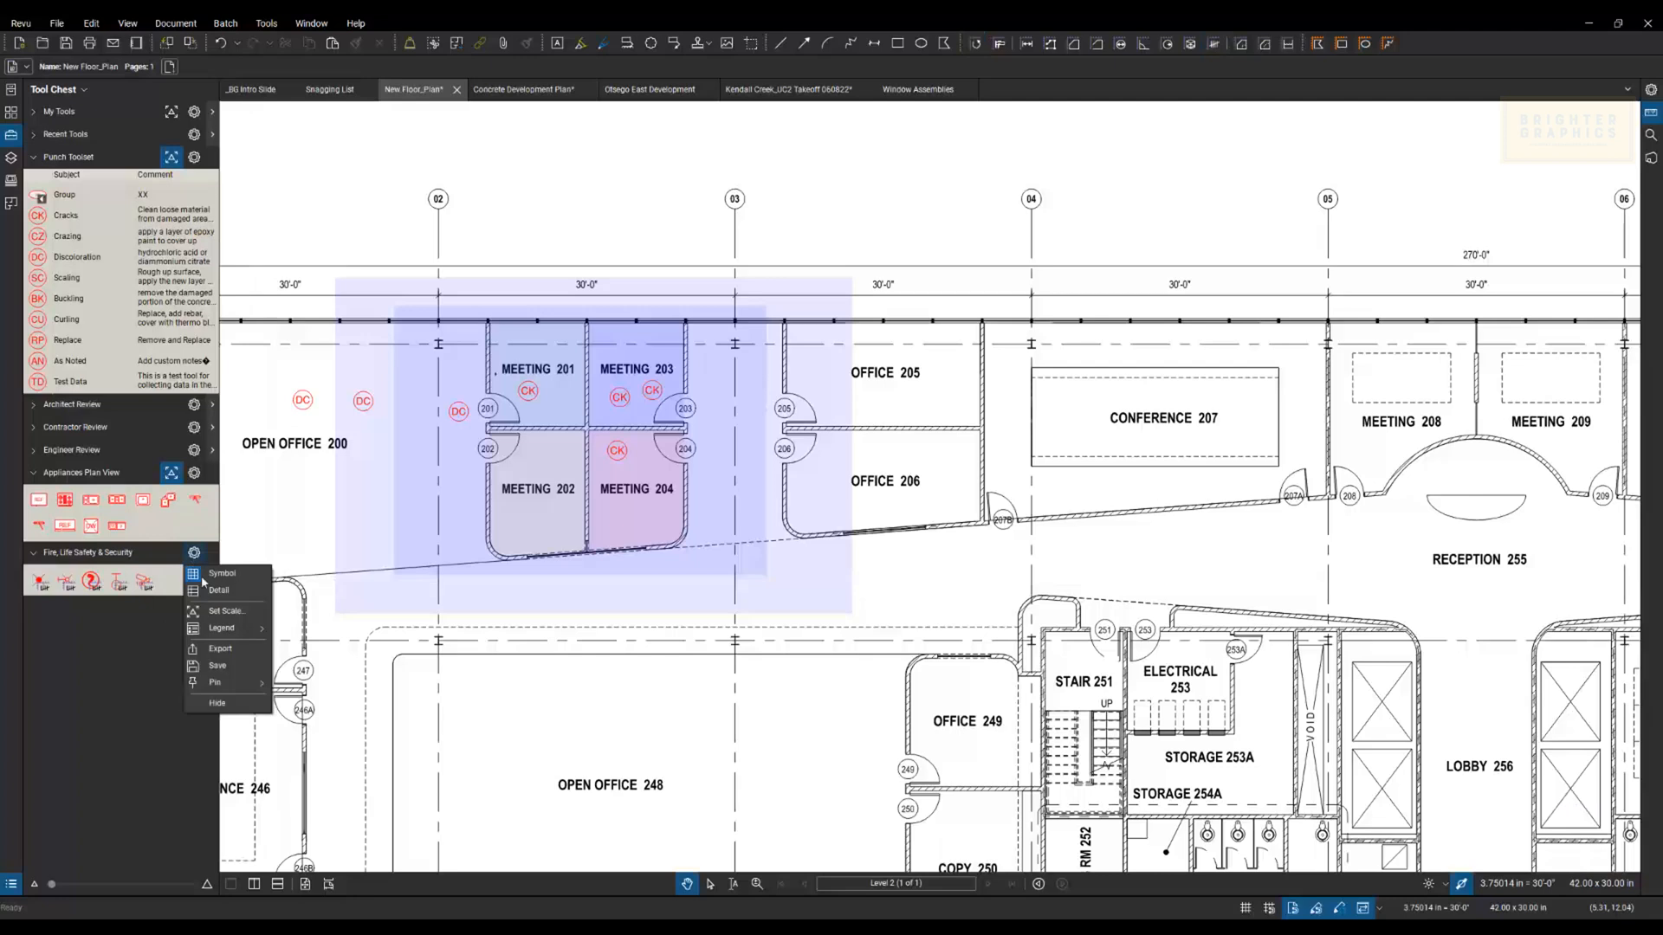
left_click(209, 594)
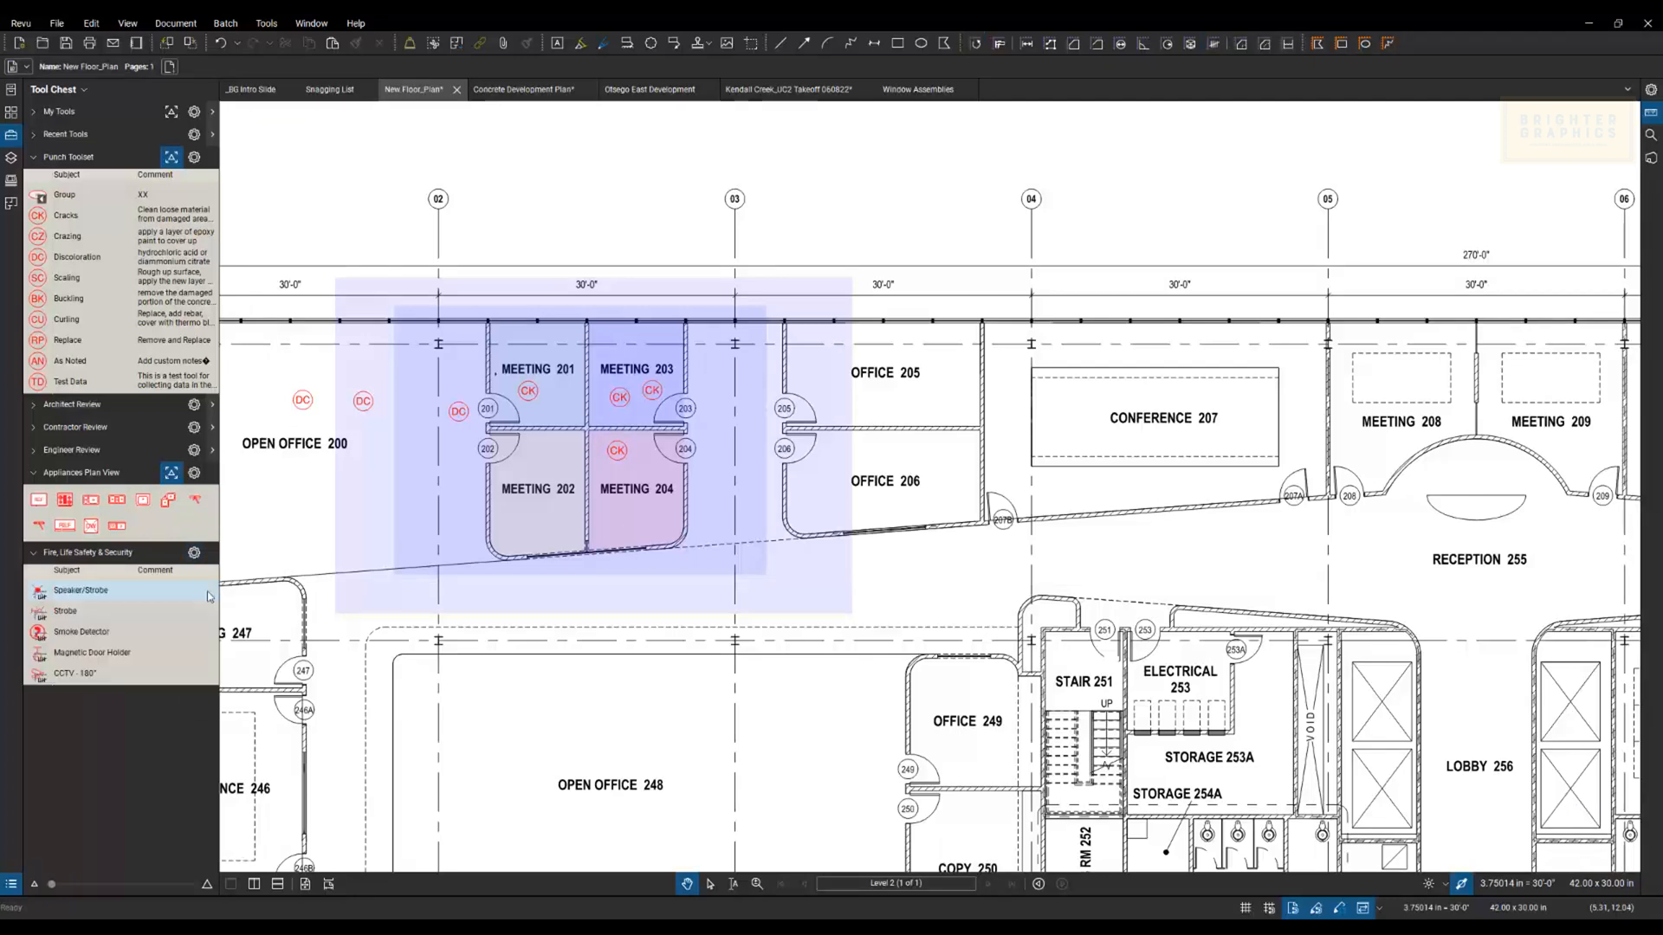
left_click(67, 634)
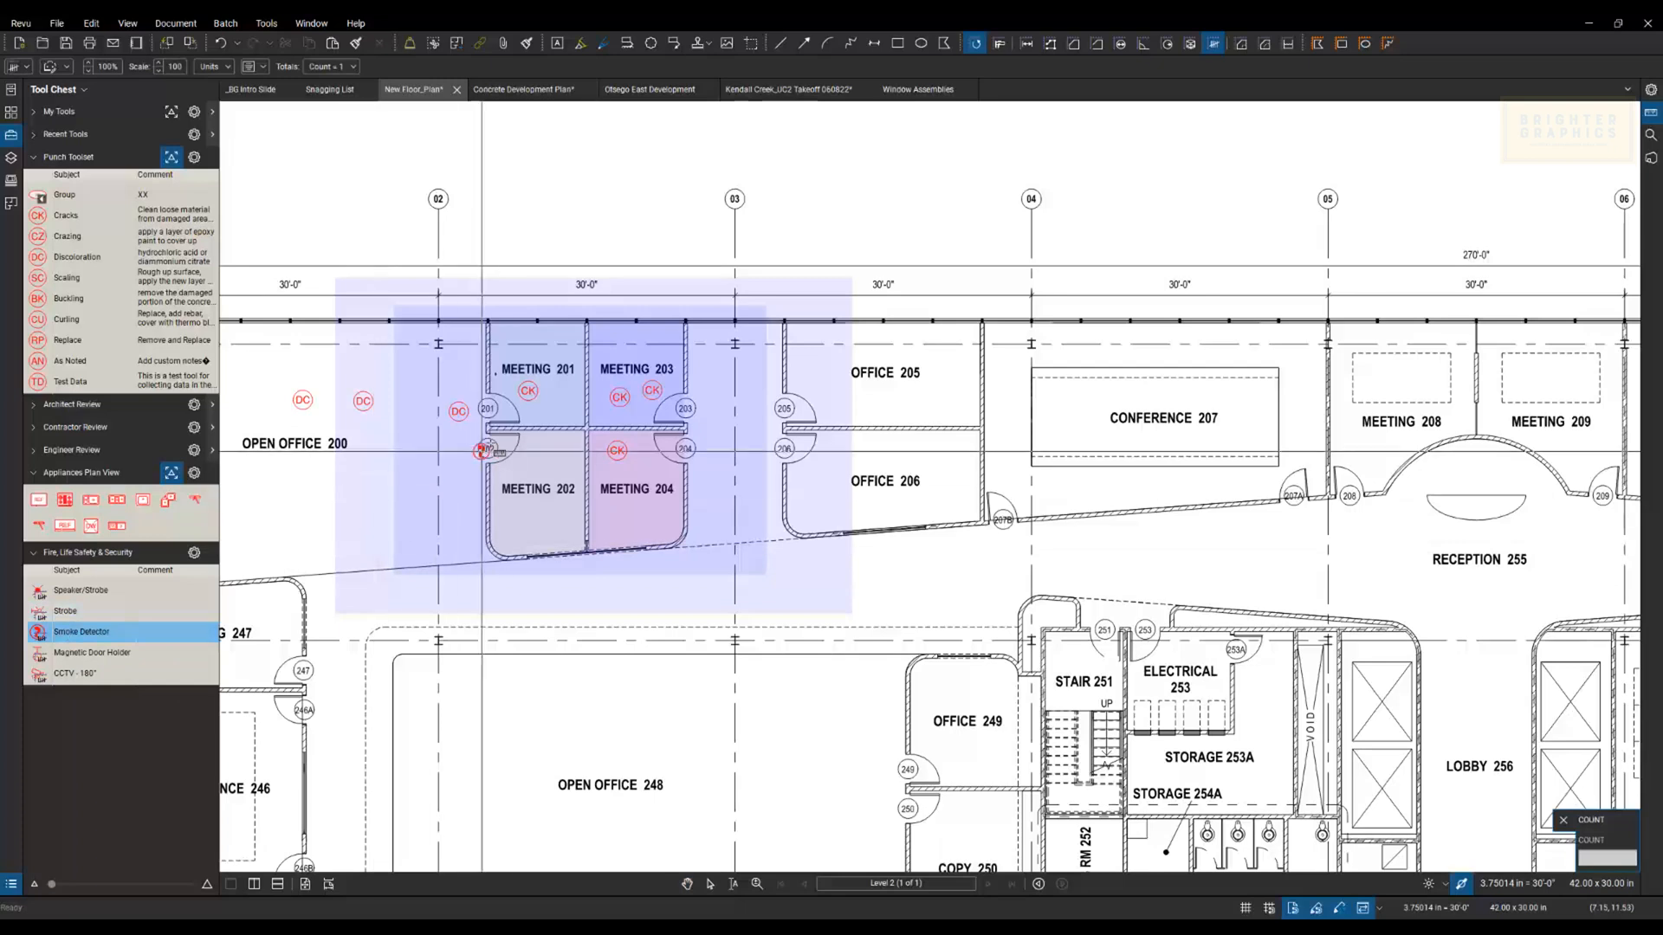
left_click(506, 449)
left_click(507, 409)
left_click(665, 409)
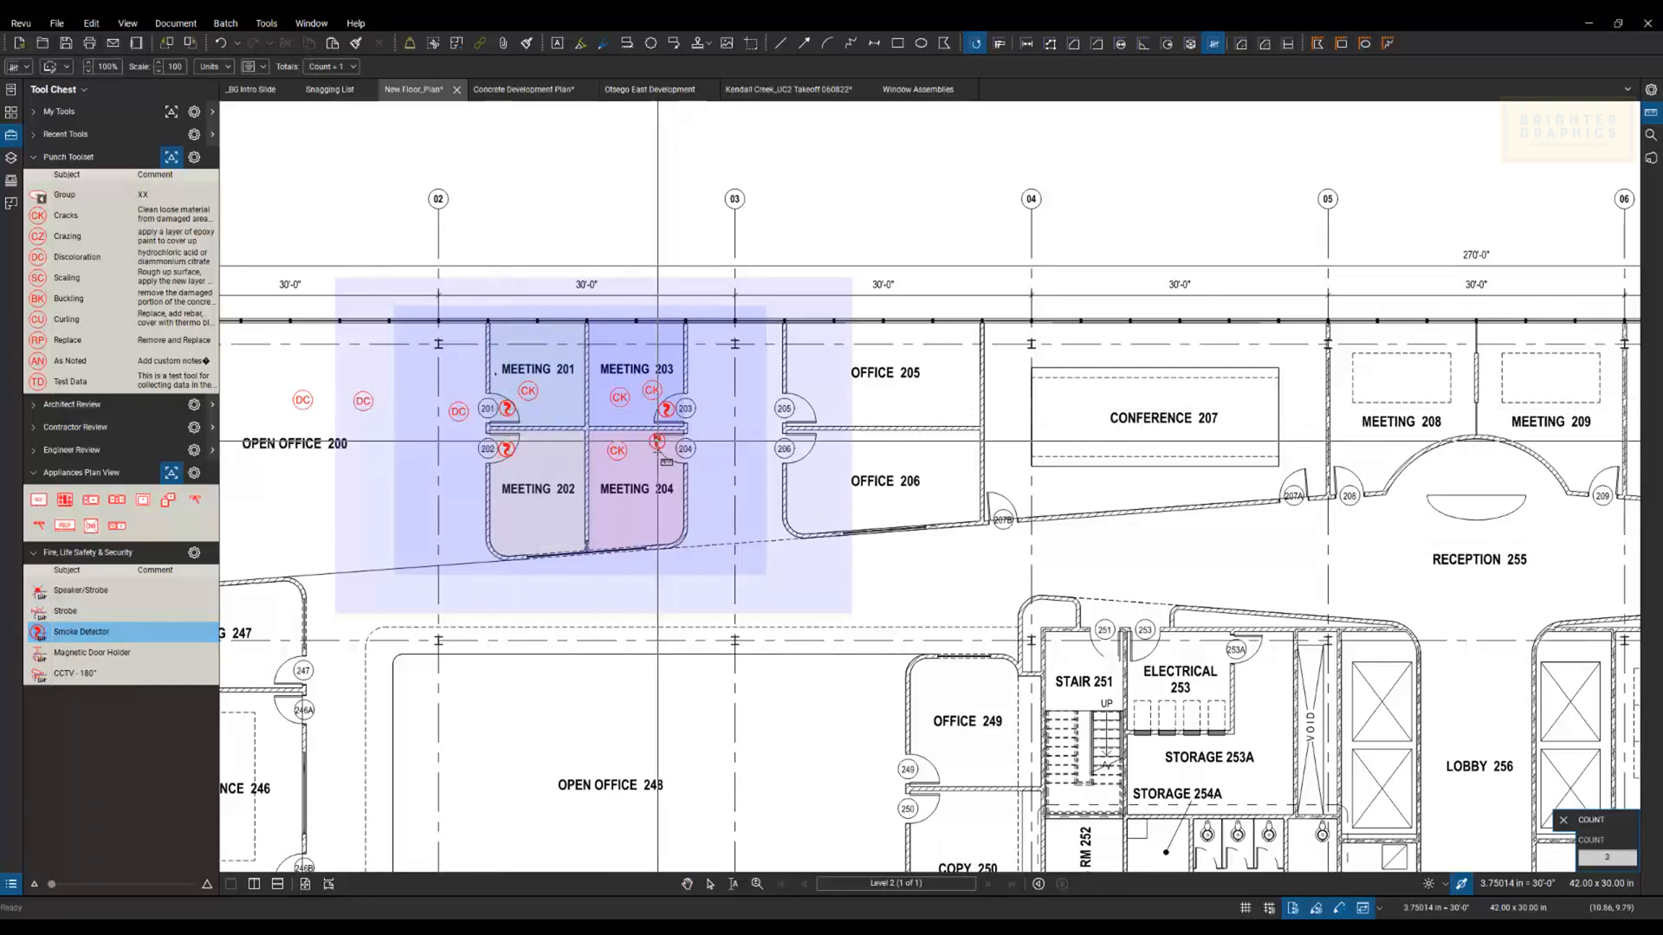
left_click(665, 449)
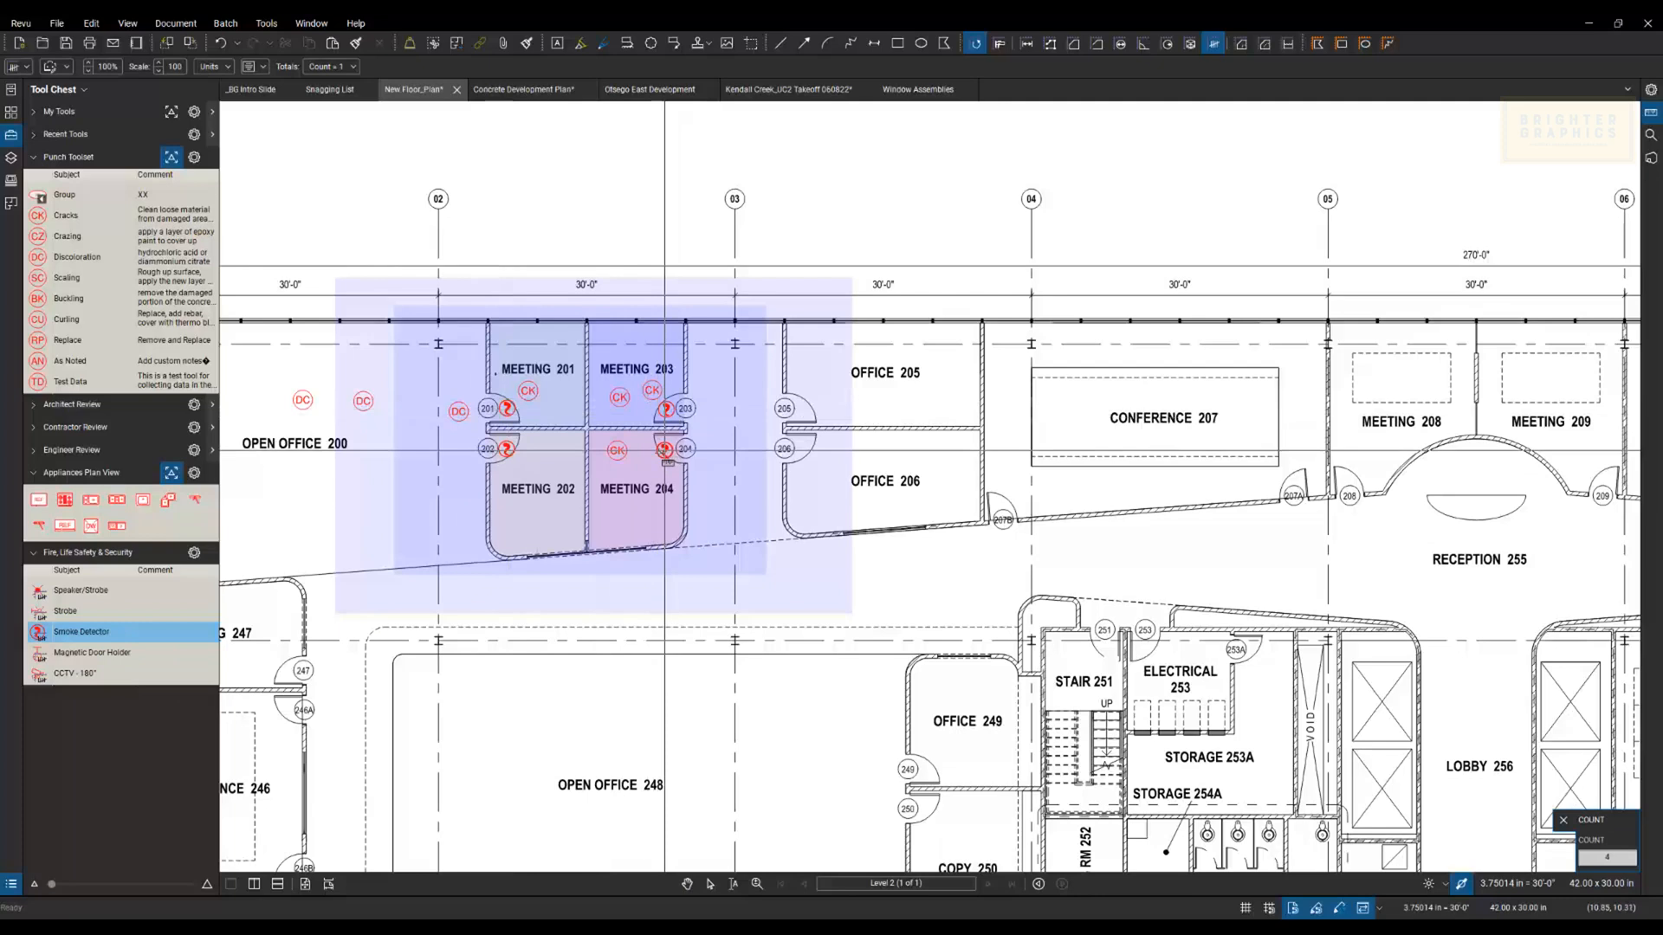
Step: Place a Magnetic Door Holder in each of Meetings 202, 201, 203 and 204, and a Strobe in the Second Floor space beside Meeting 204
left_click(72, 653)
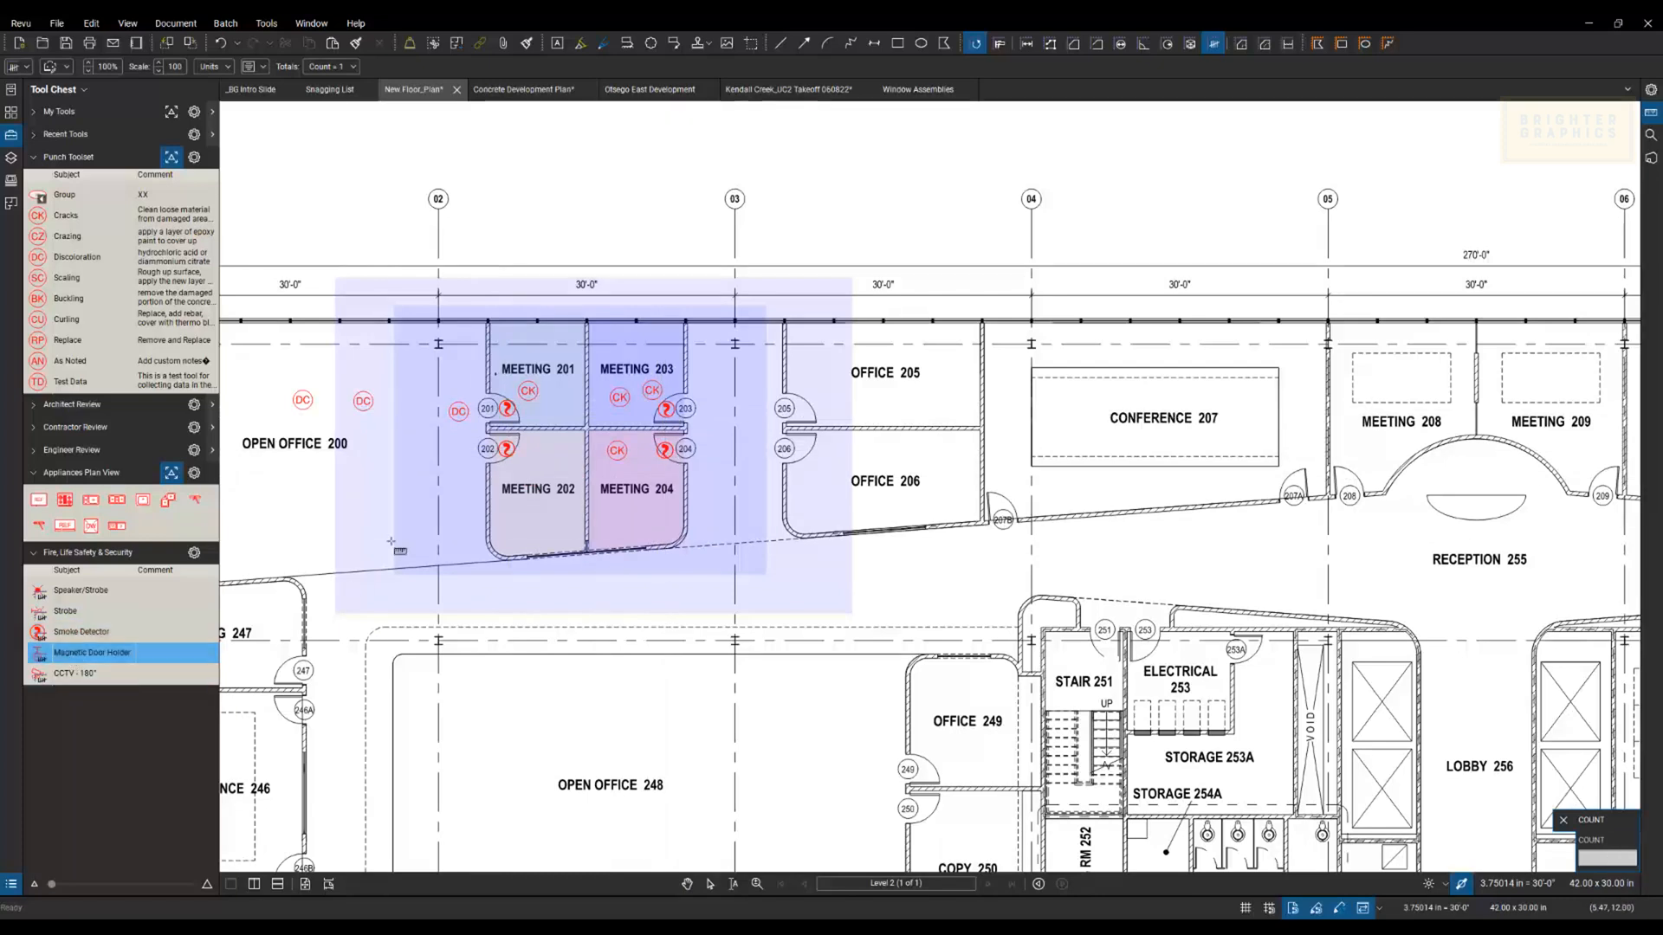
left_click(526, 445)
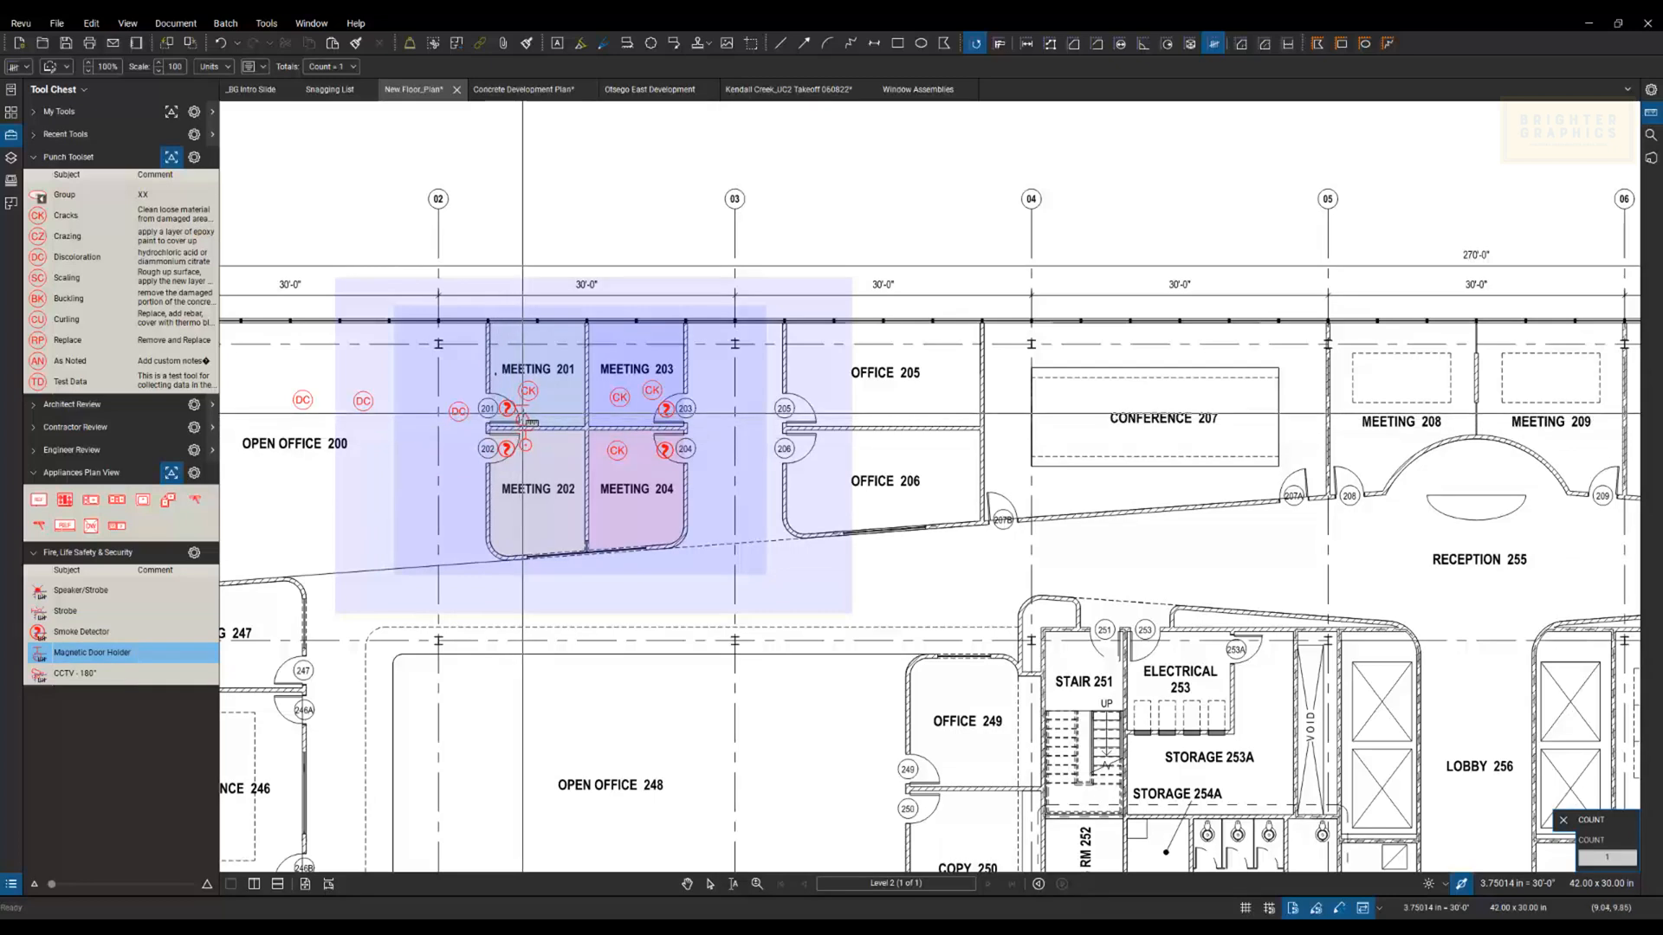
left_click(522, 423)
left_click(653, 422)
left_click(653, 448)
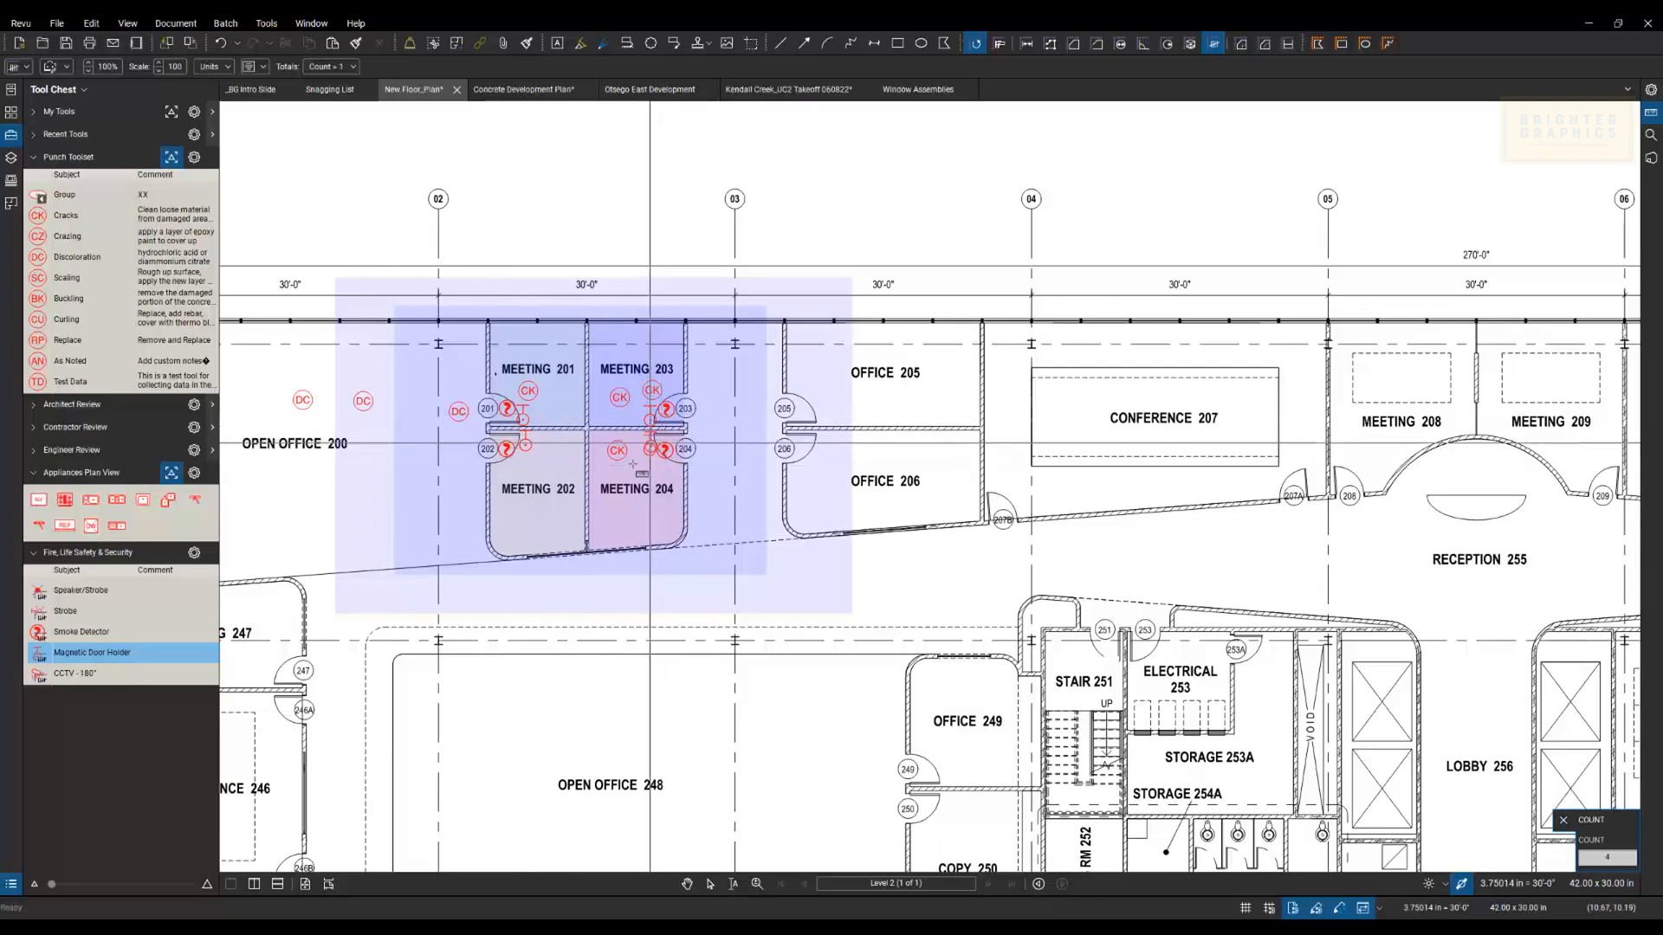
left_click(69, 614)
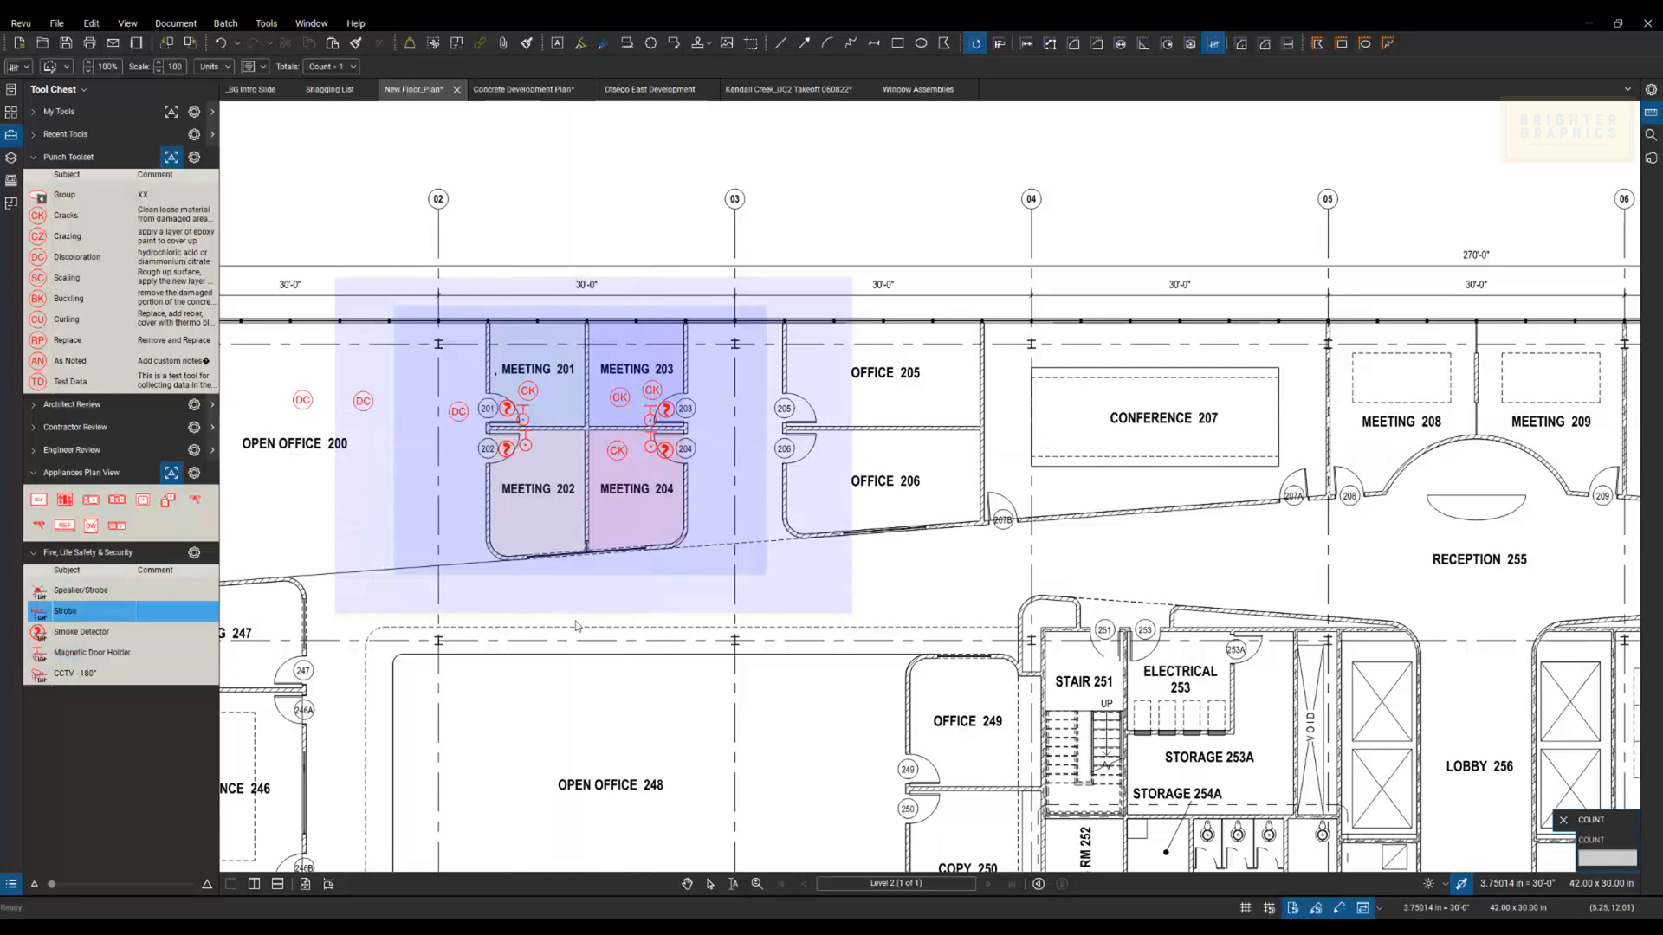
left_click(699, 523)
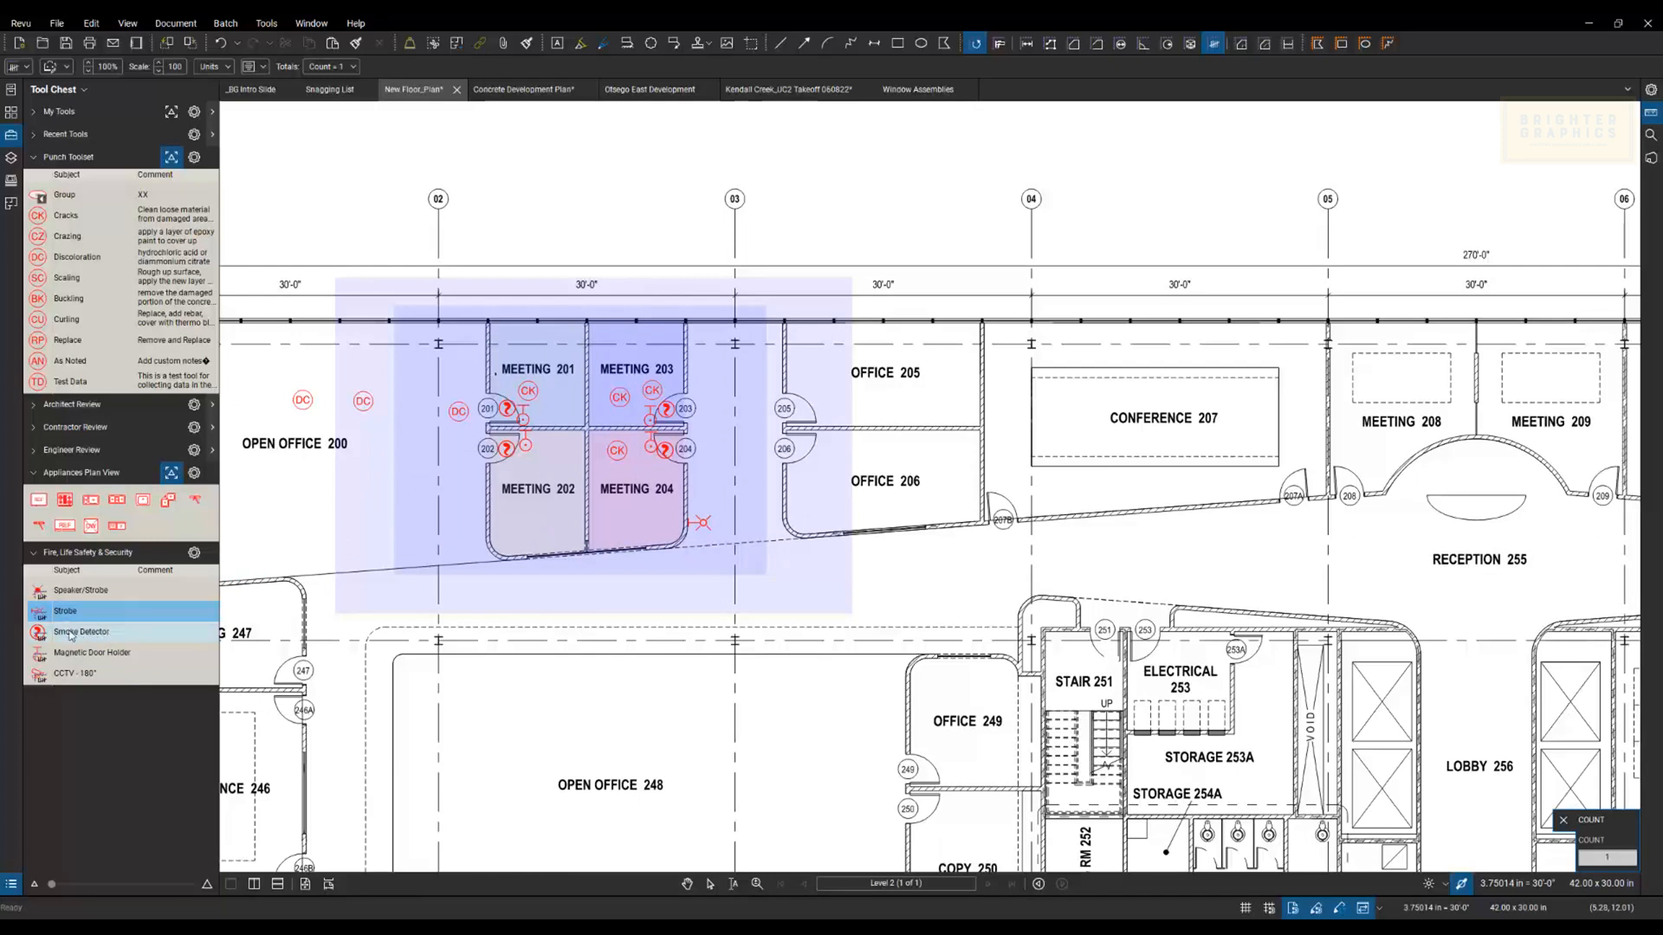
Step: Place six CCTV - 180° symbols: two in the Second Floor space beside Meetings 202 and 201, and one in each of the four meeting rooms
left_click(68, 676)
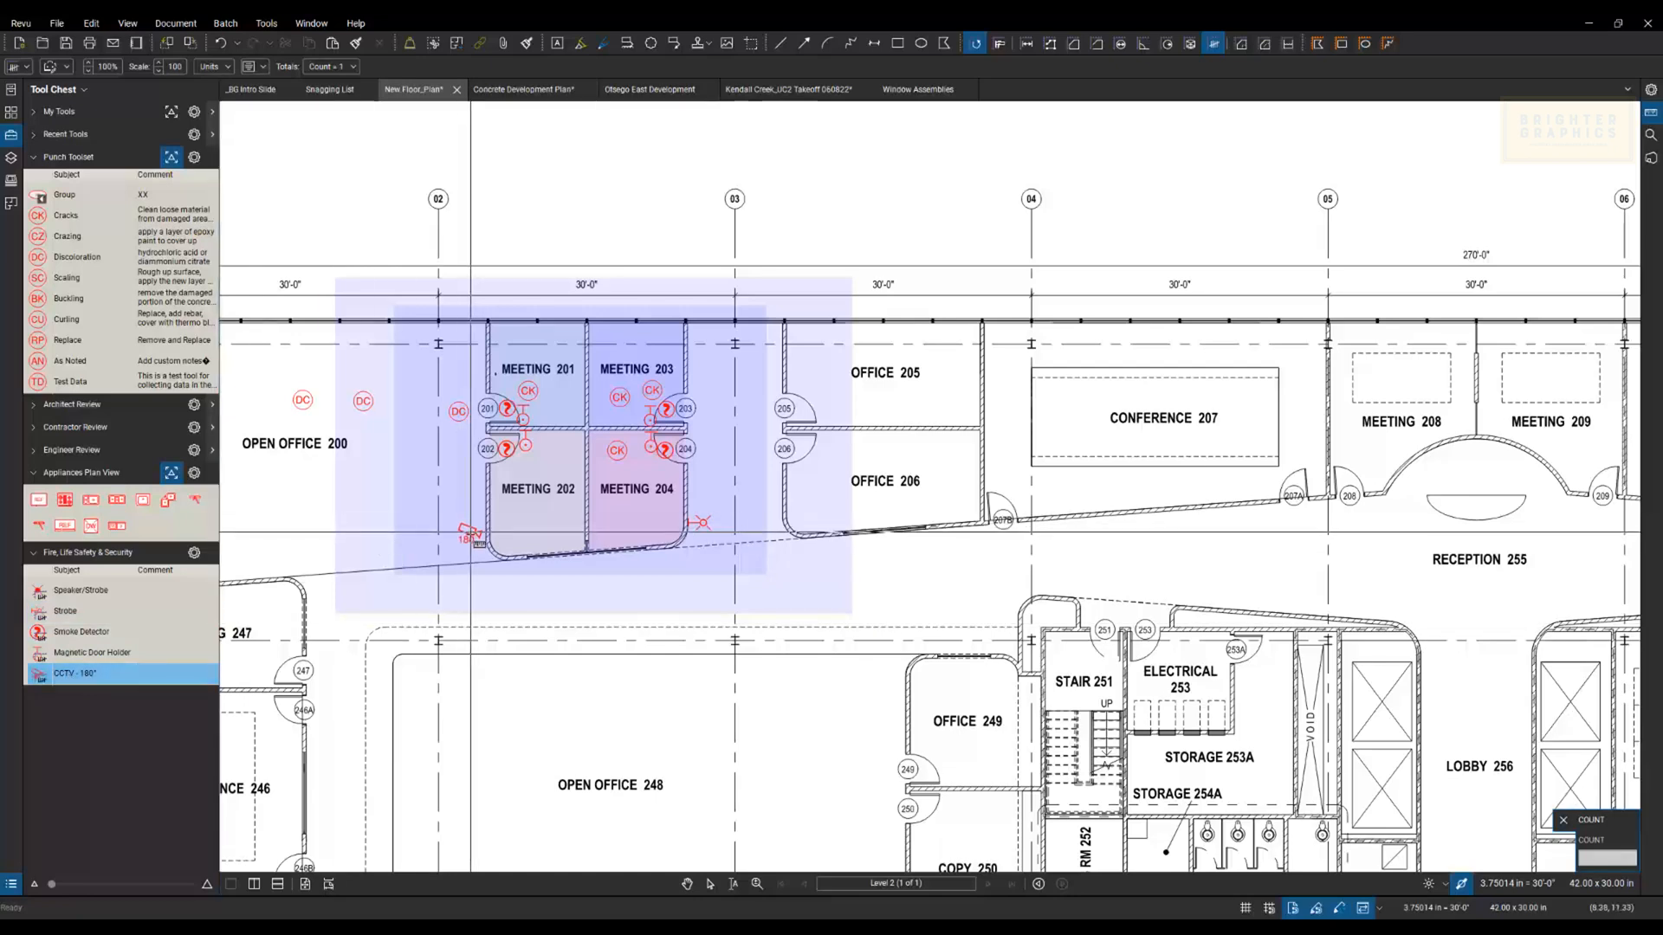
left_click(472, 551)
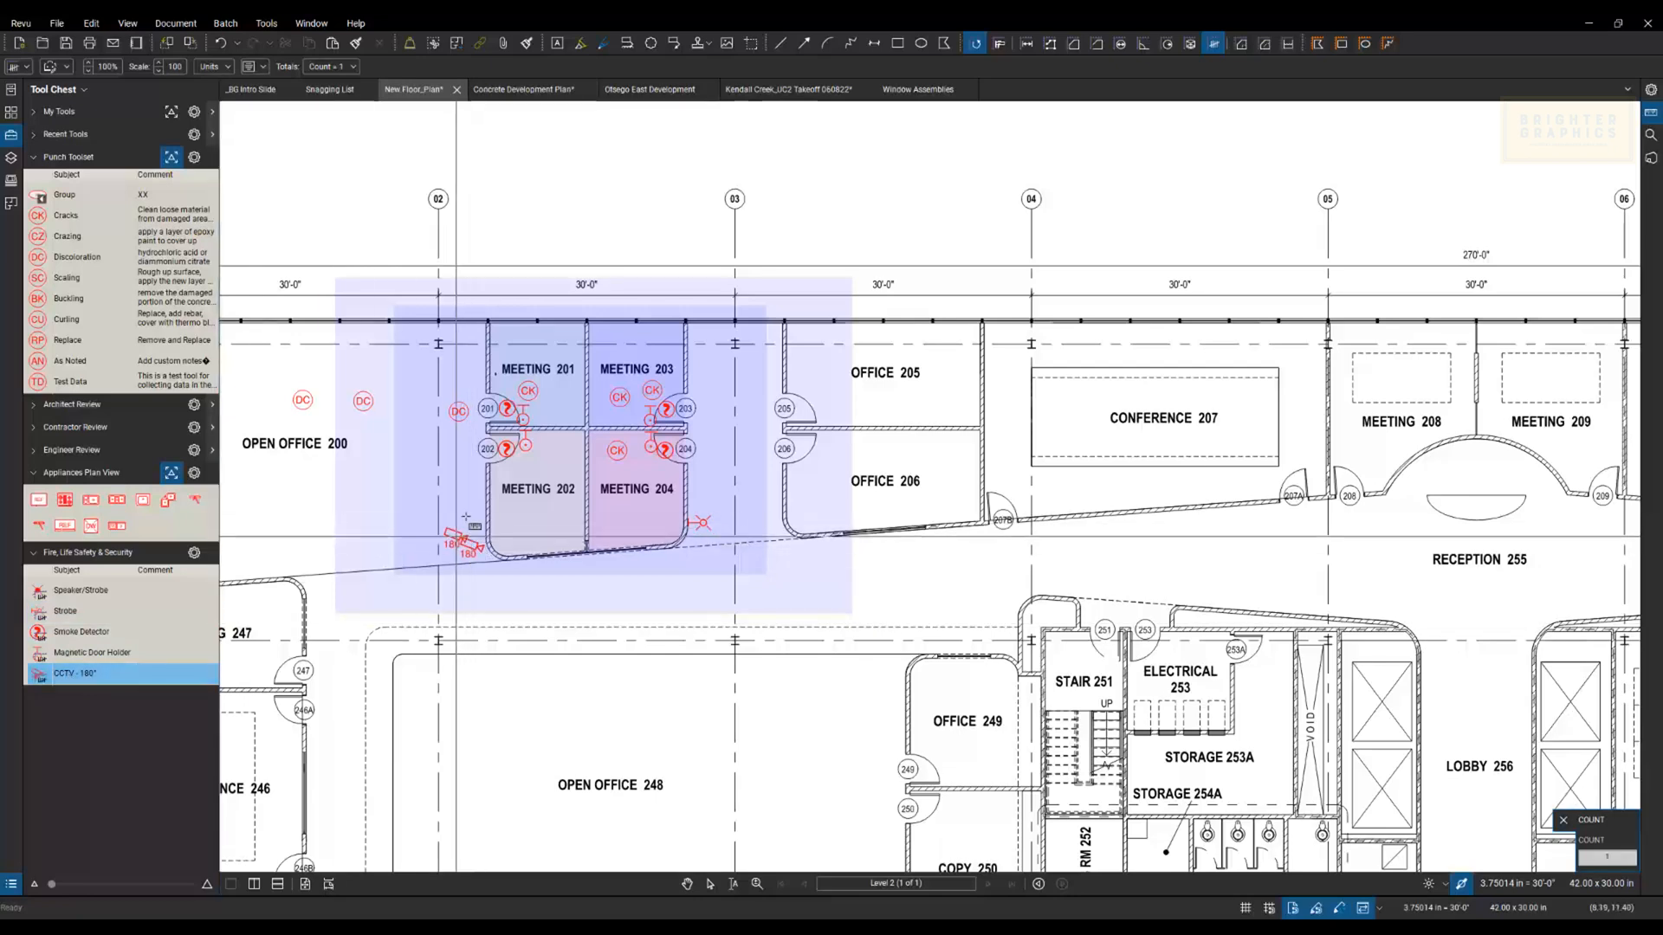
left_click(468, 339)
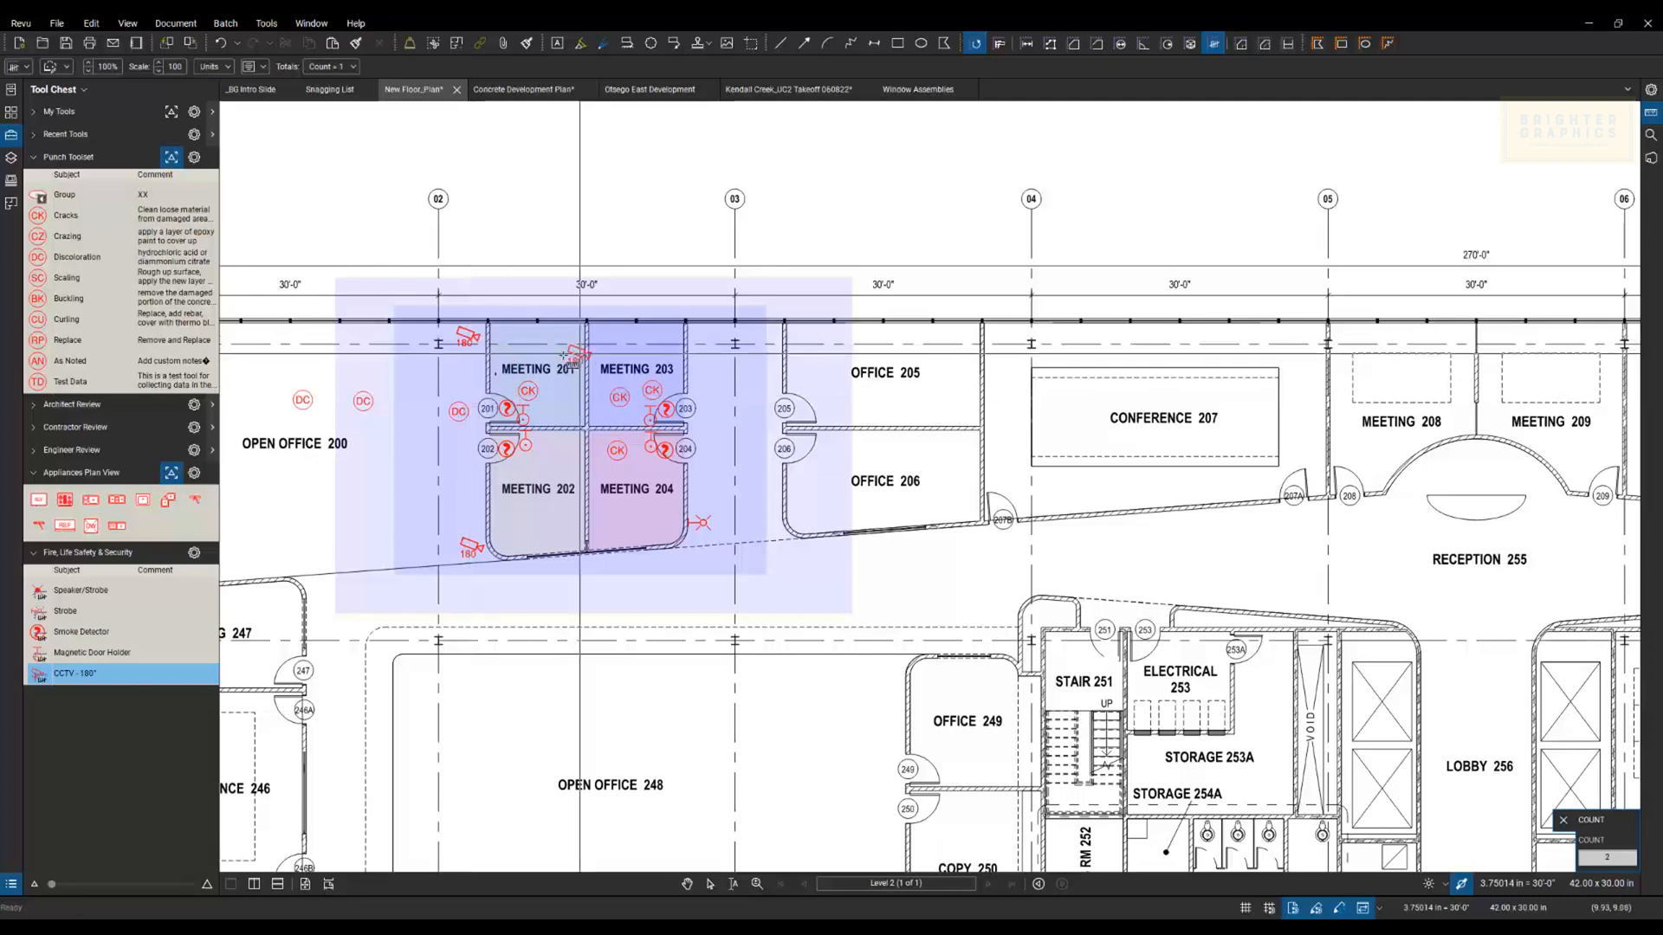
left_click(606, 338)
left_click(603, 535)
left_click(566, 532)
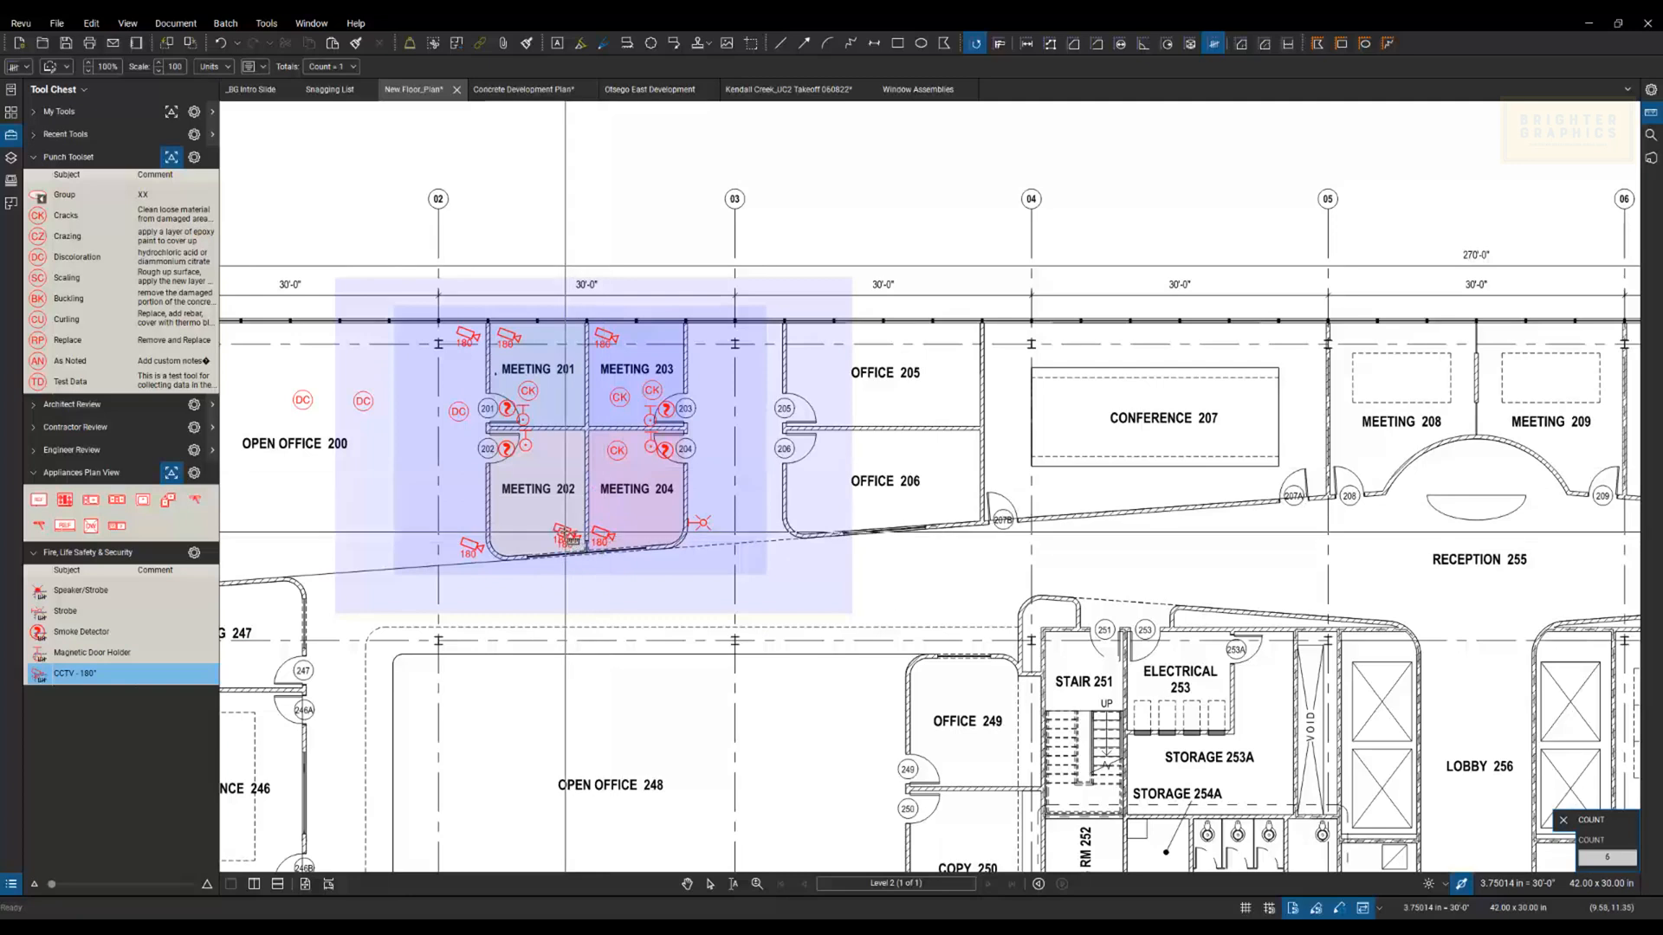
key("Escape")
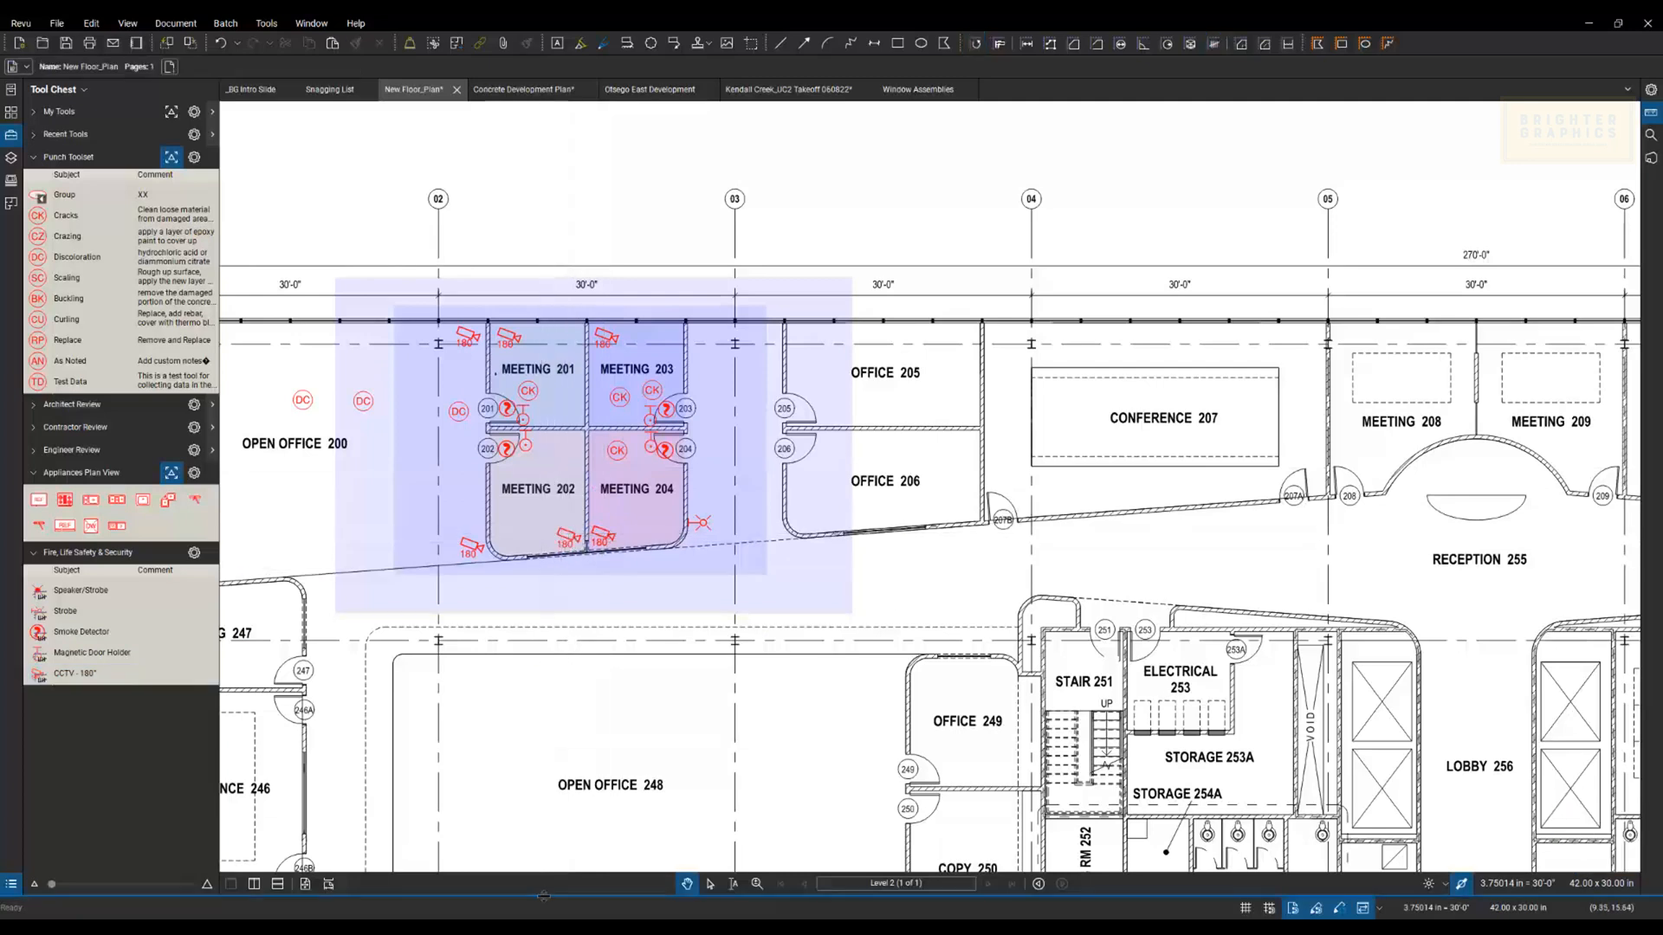
Step: Open the Markups List and group the markups by Subject
left_click_drag(544, 896, 518, 570)
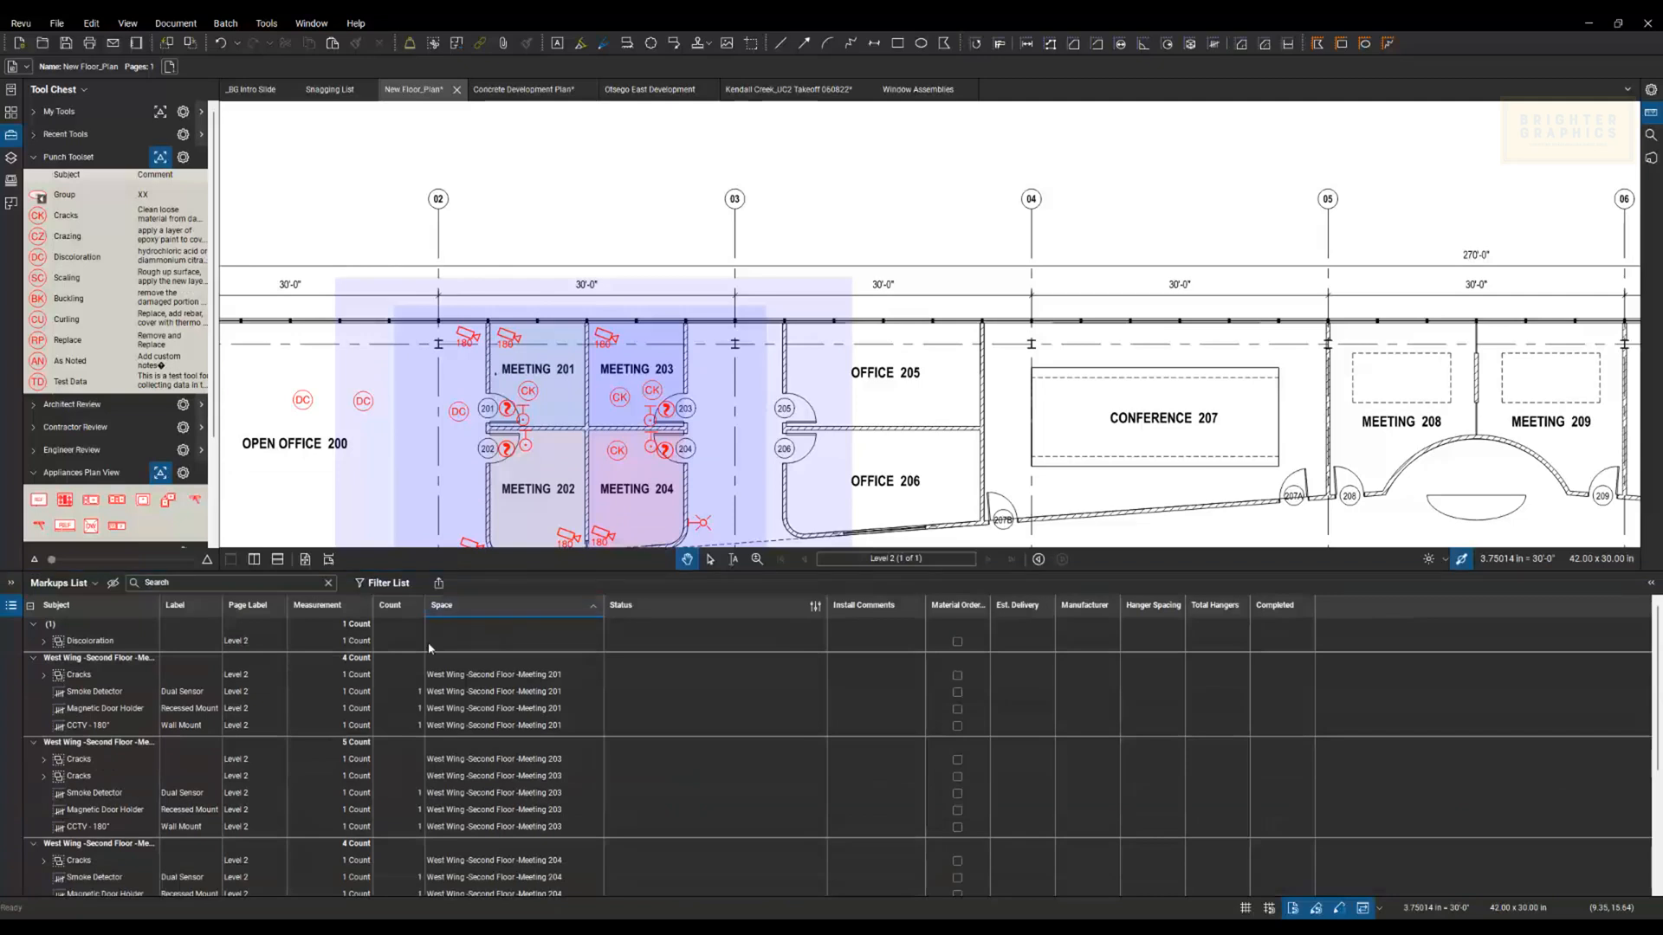
key("ctrl")
left_click(101, 605)
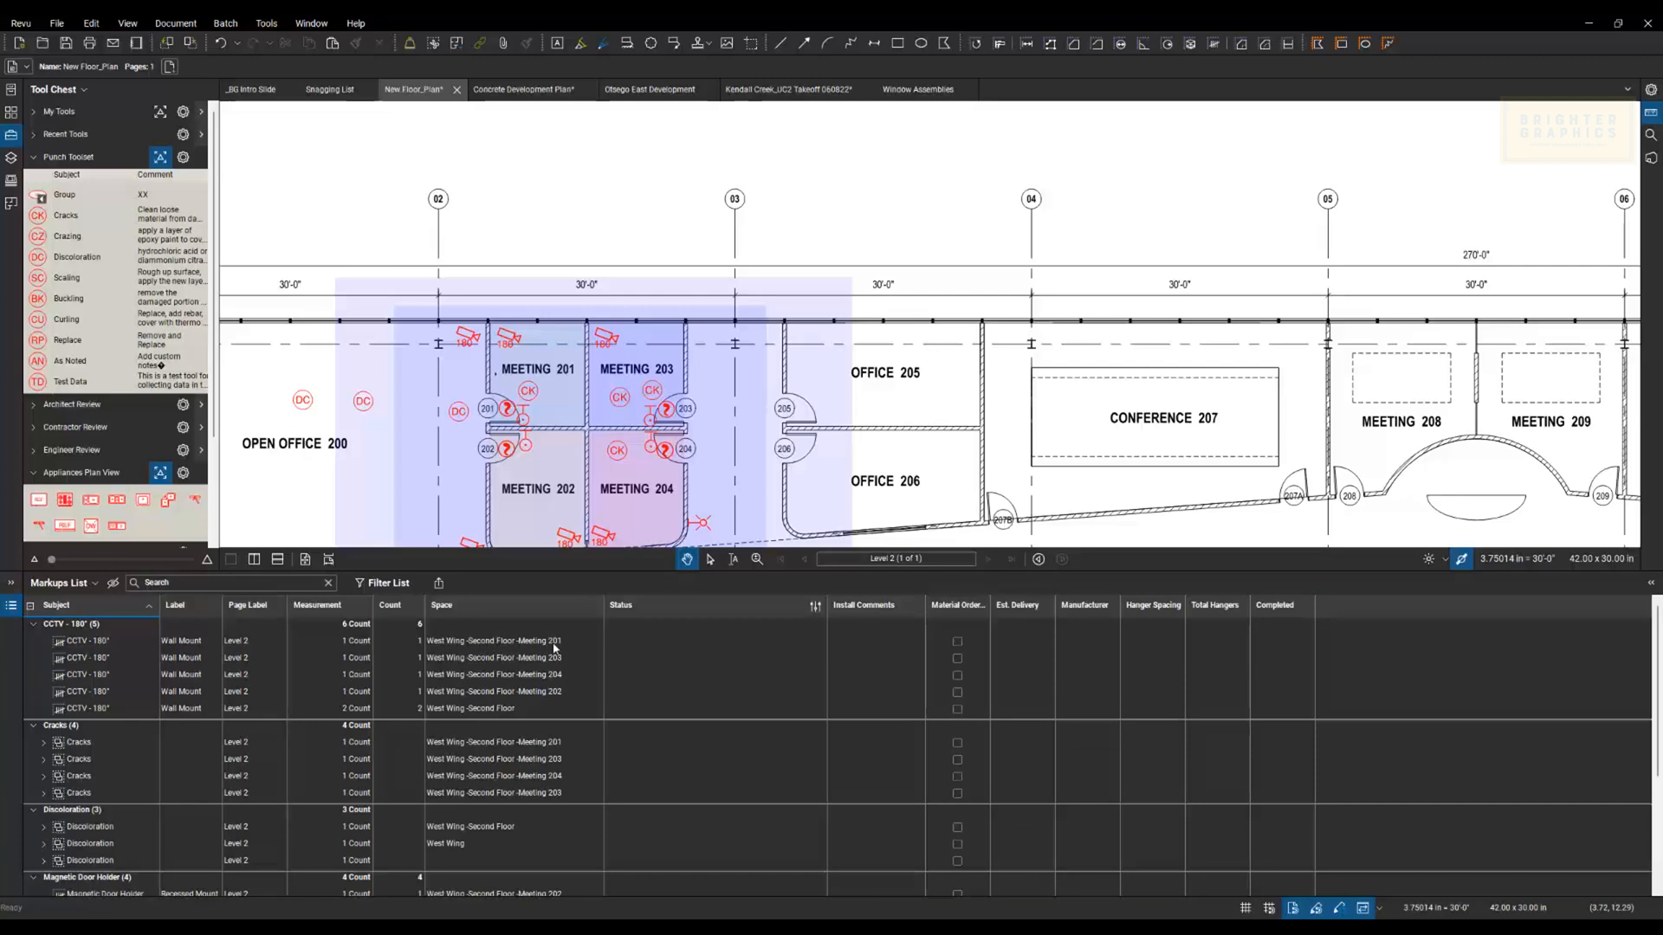
Step: Examine the assigned spaces of the individual CCTV - 180° and Magnetic Door Holder entries in the Markups List
left_click(515, 710)
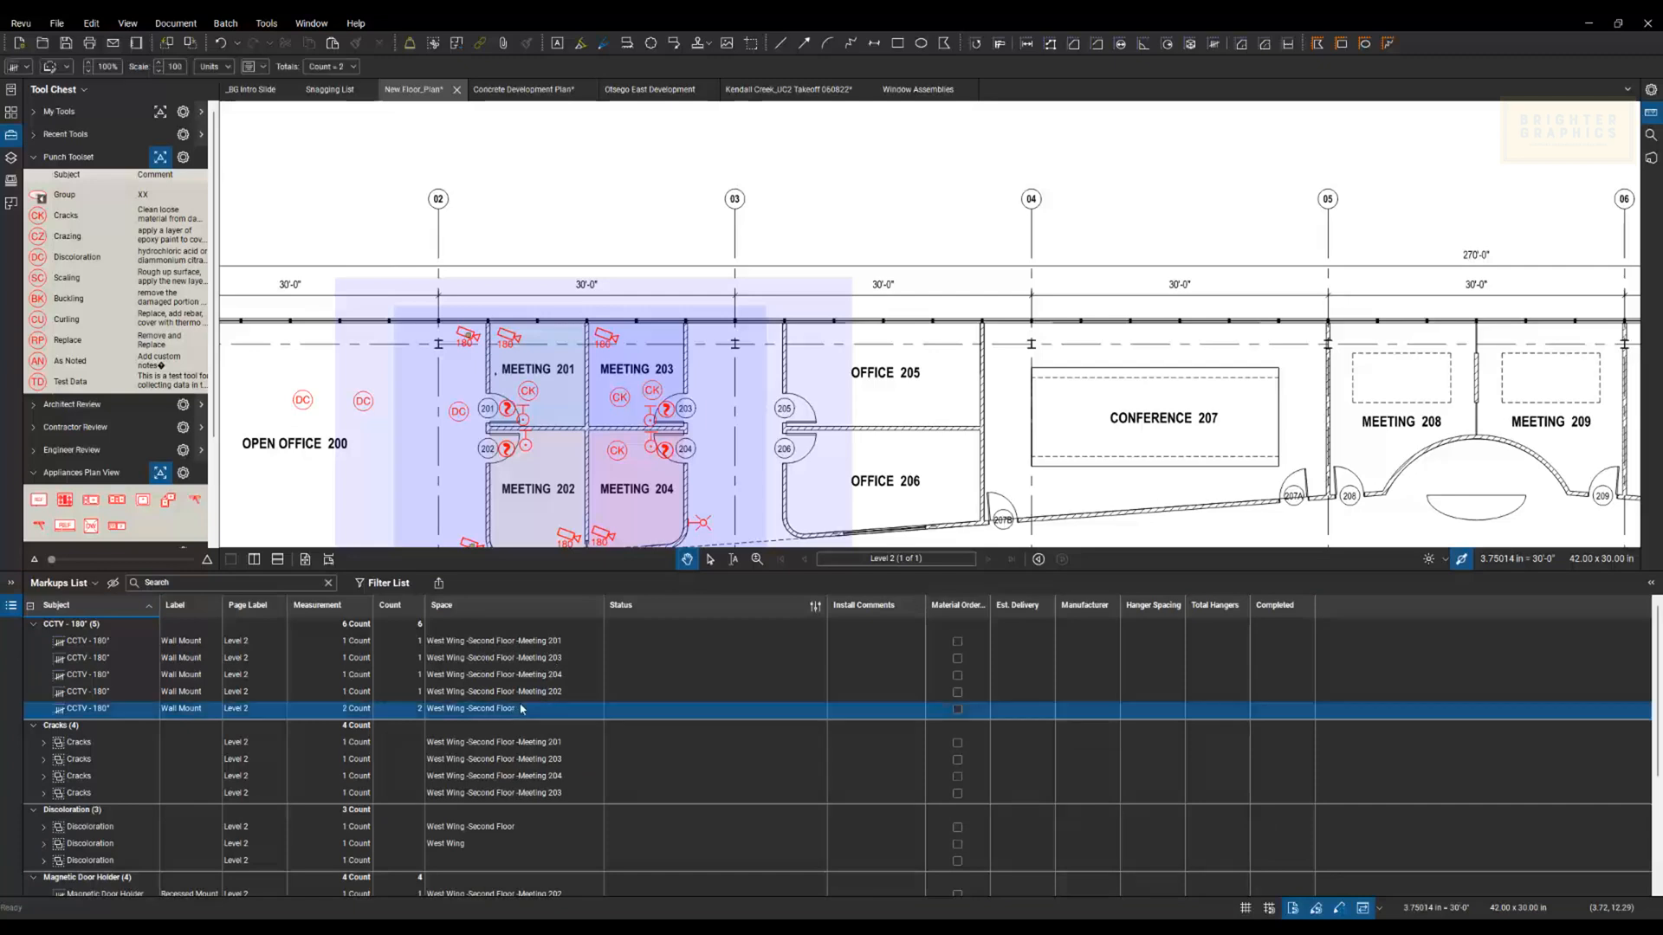
left_click(558, 645)
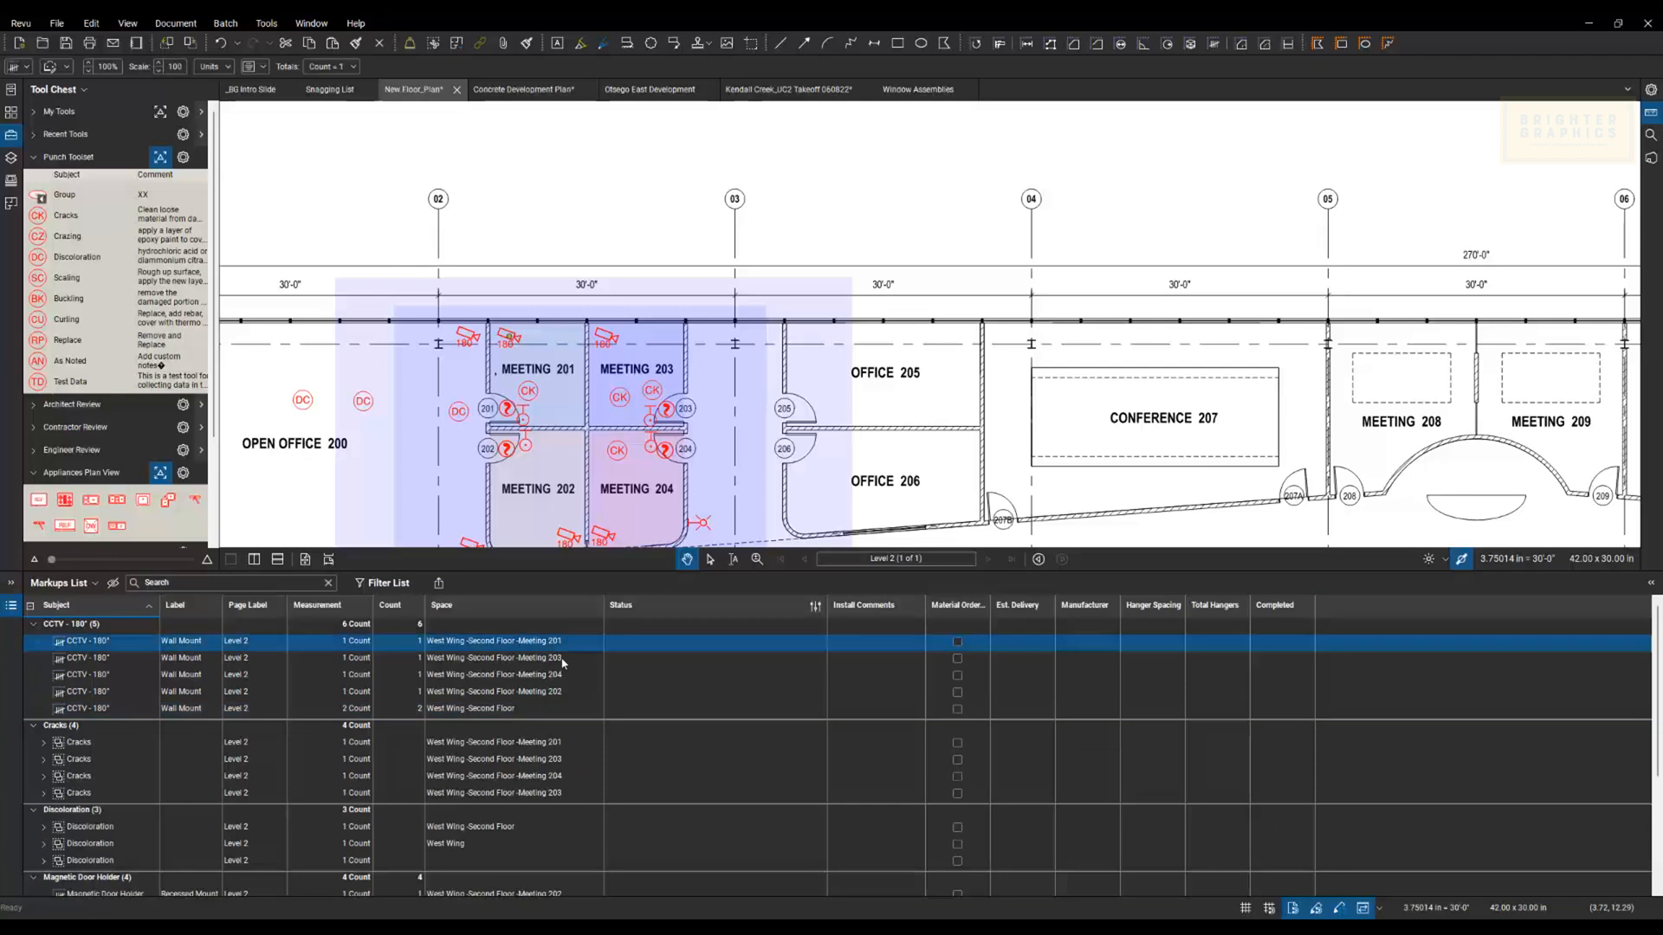
left_click(565, 693)
left_click(564, 658)
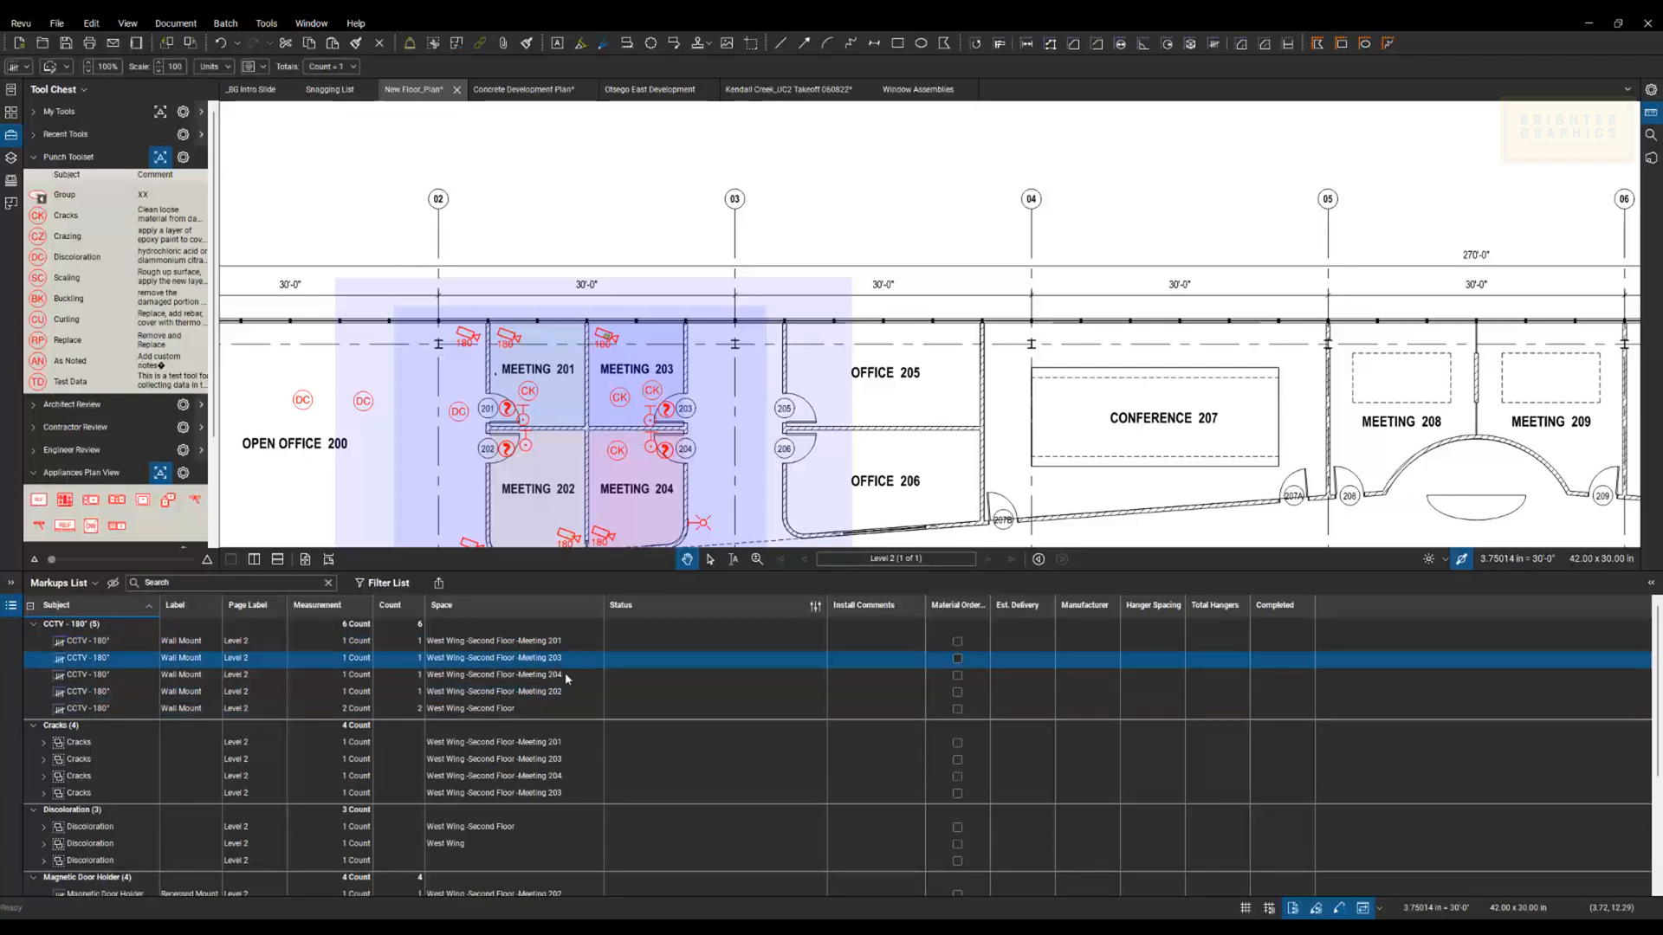
left_click(567, 676)
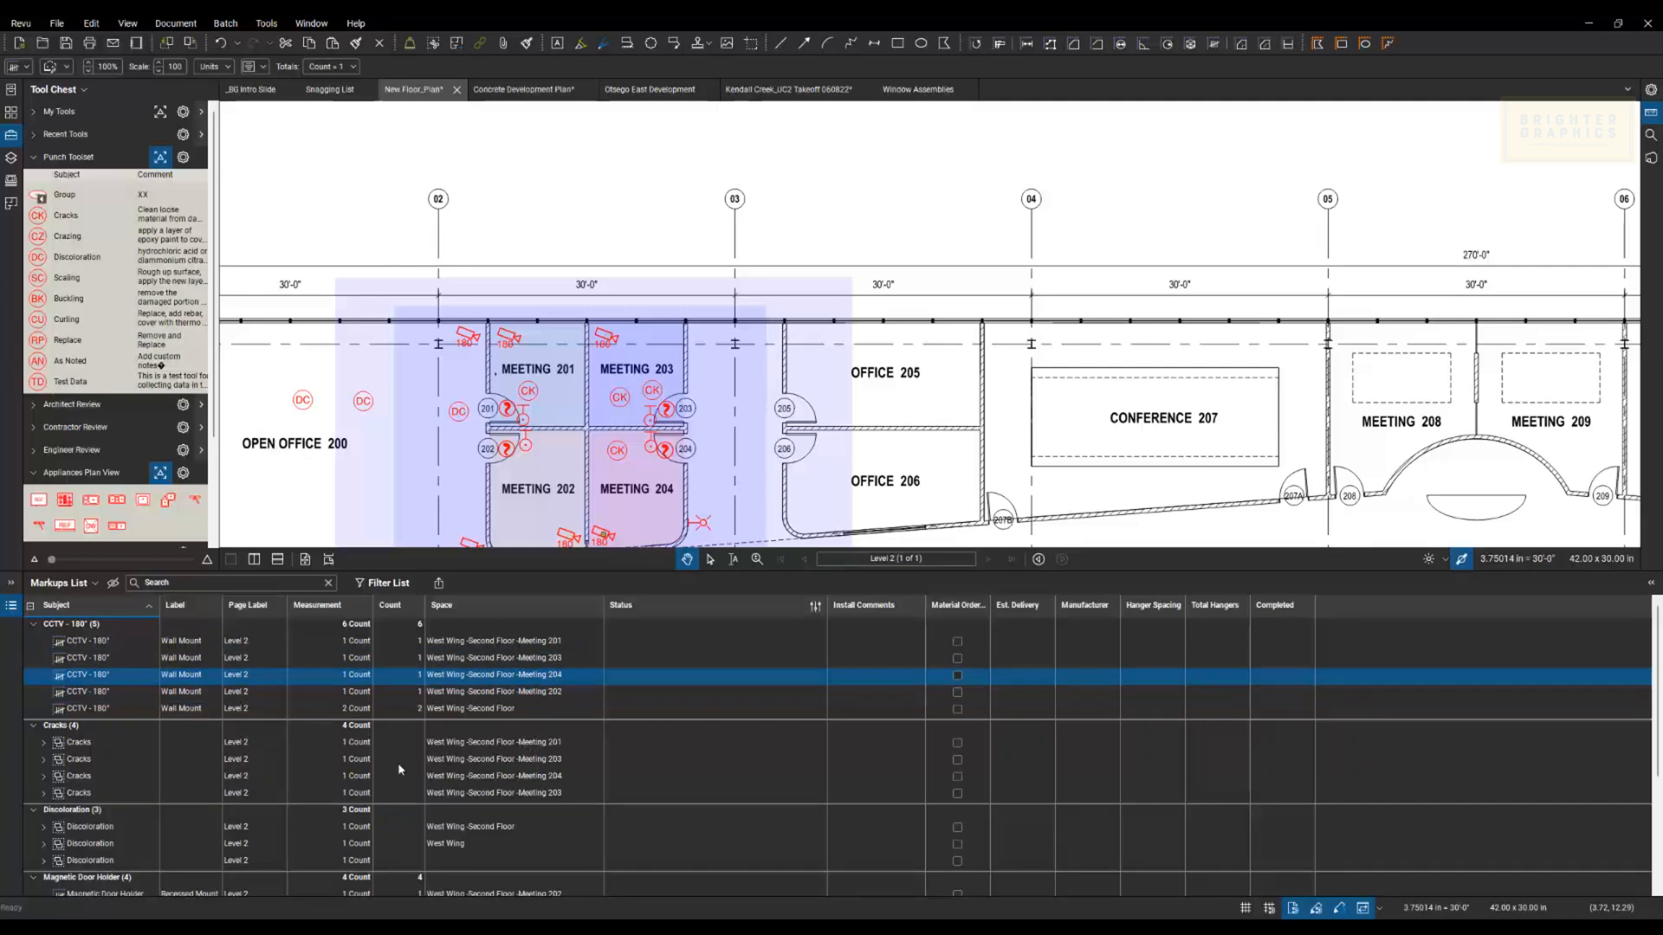
scroll(395, 766, "down", 2)
scroll(377, 767, "down", 2)
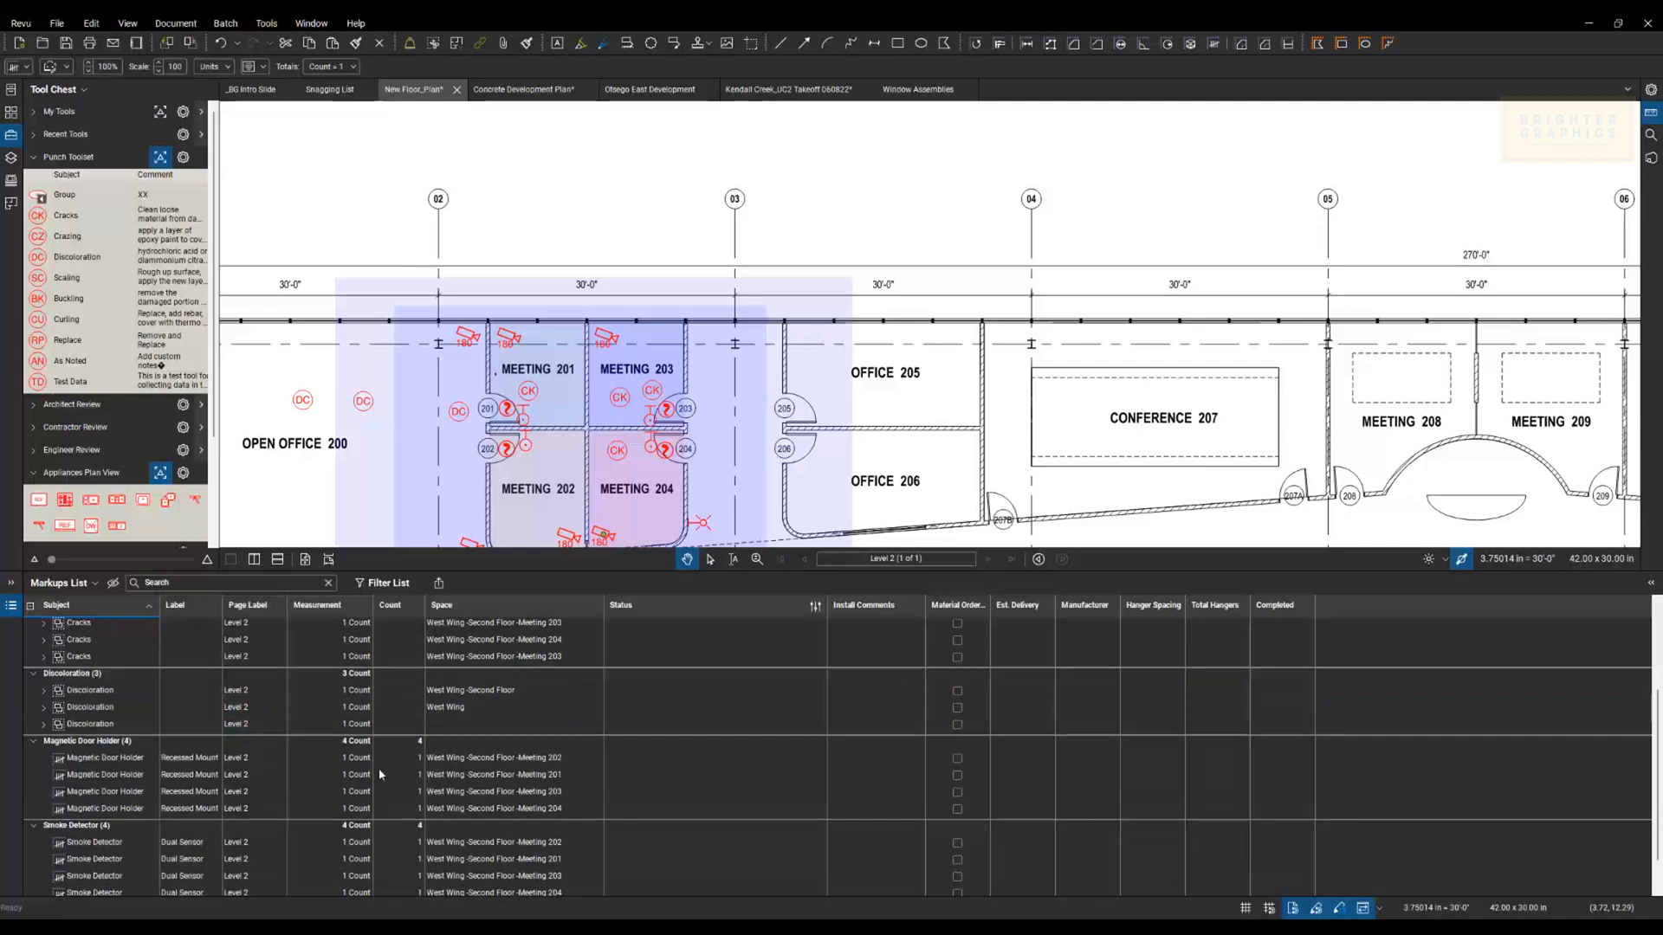
left_click(459, 760)
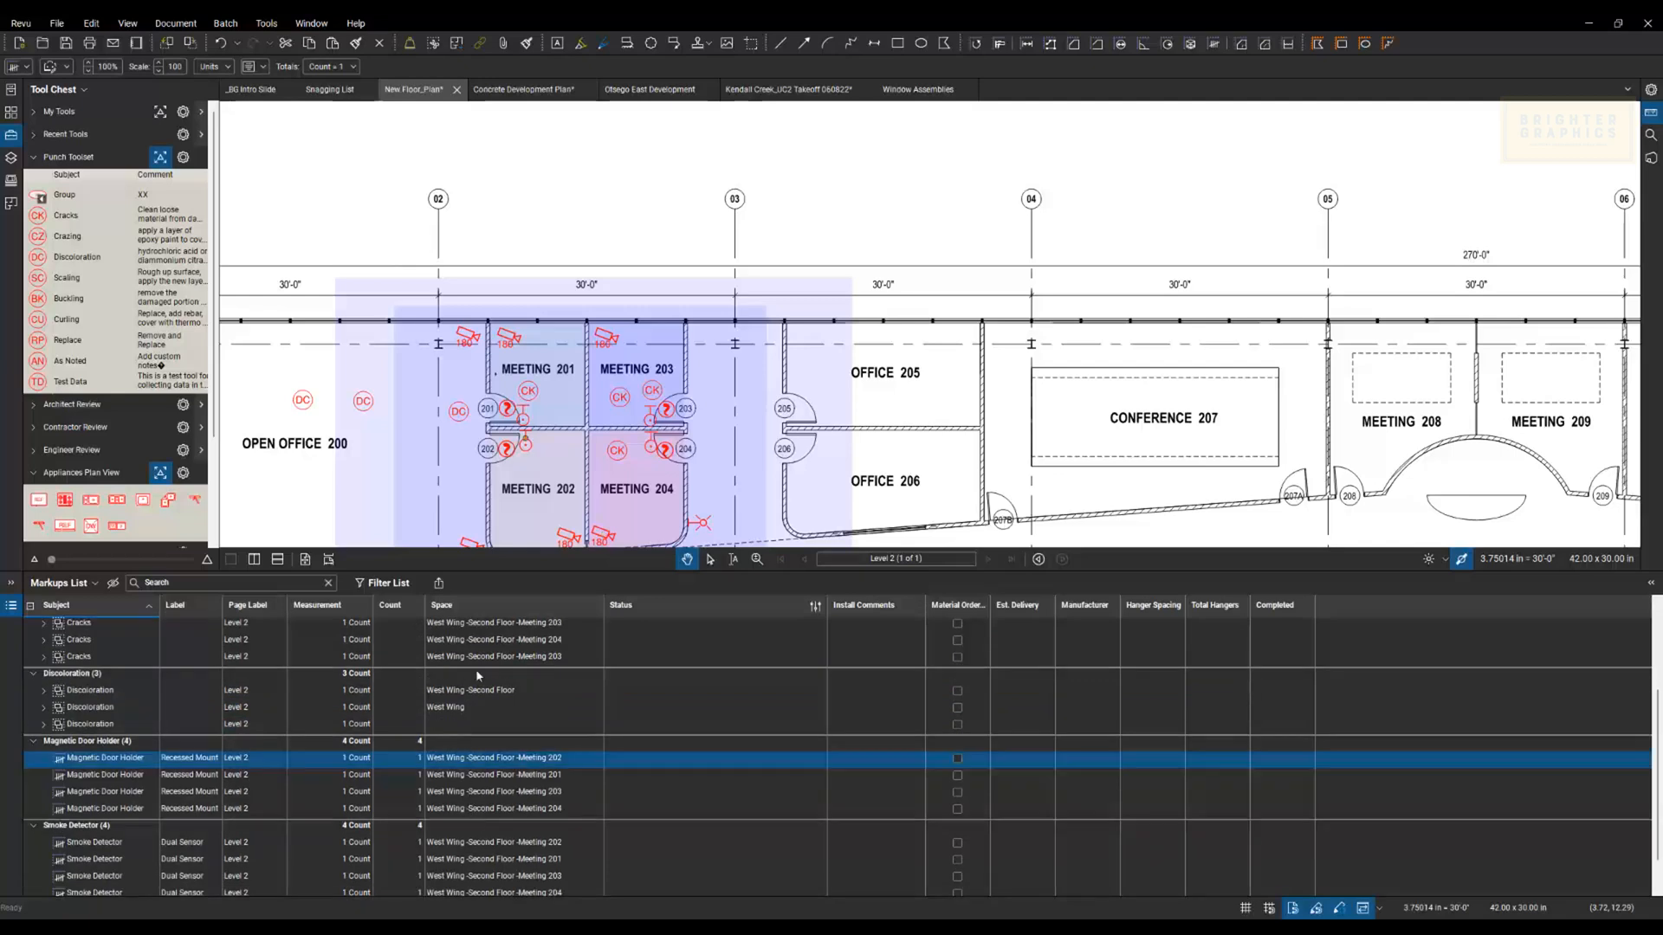
Step: Group the Markups List by Space and widen the Subject column to fit the full space names
left_click(498, 605)
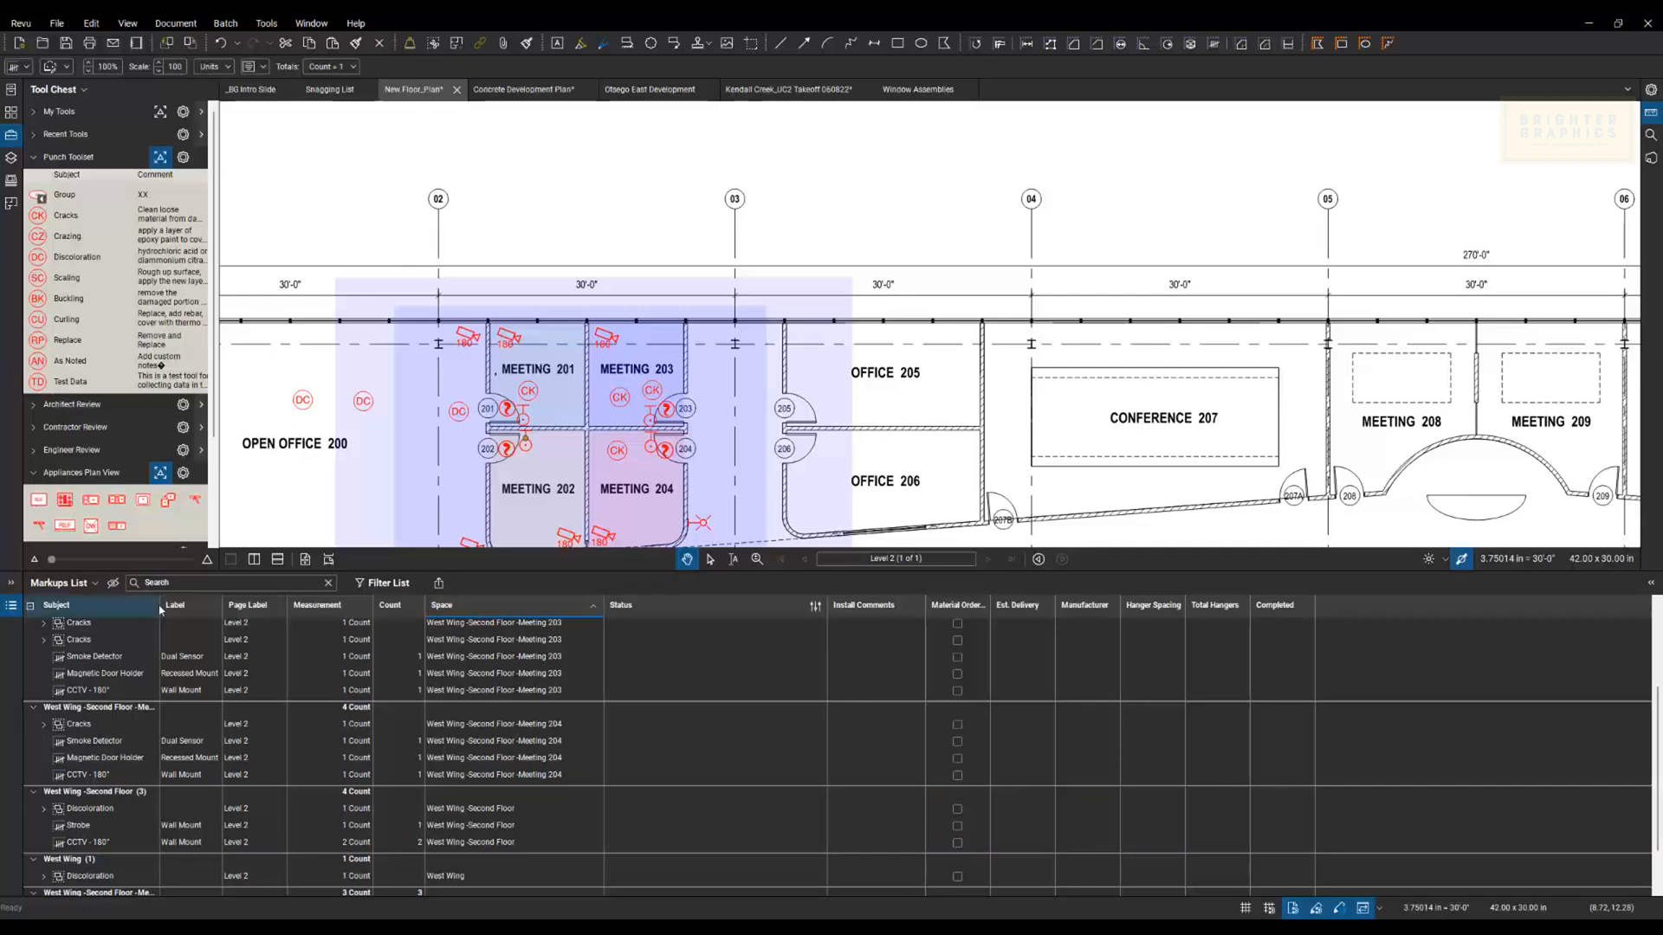
left_click_drag(160, 605, 226, 605)
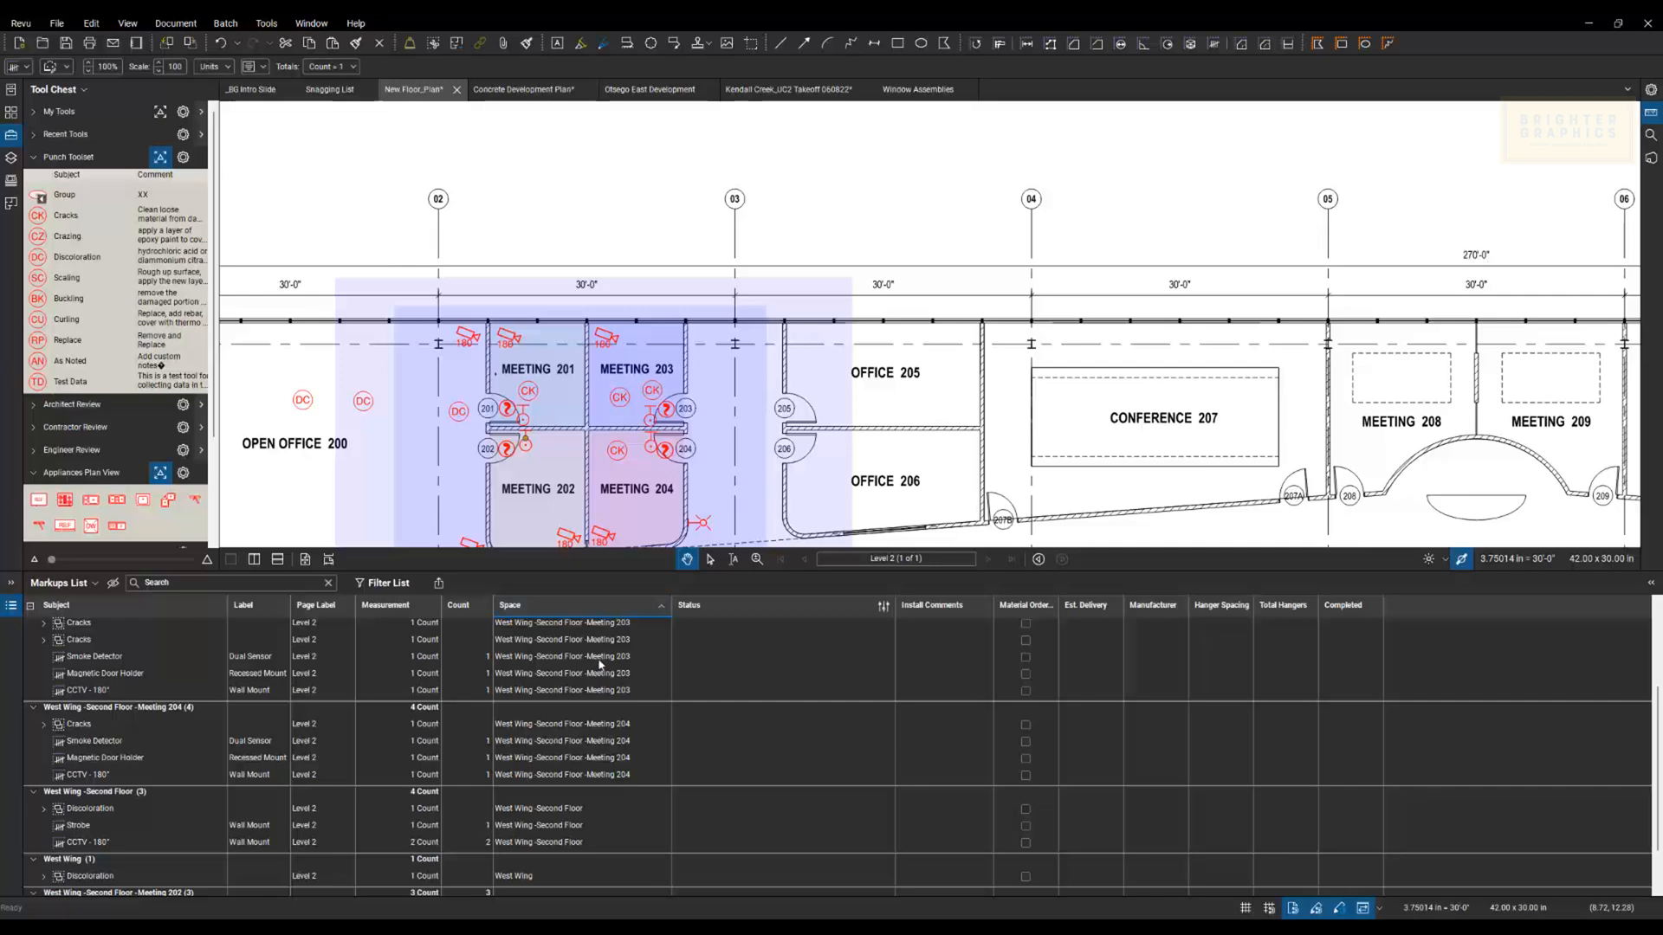
key("ctrl")
key("ctrl")
Step: Filter the Markups List to the West Wing-Second Floor-Meeting 204 space and shrink the list to reveal more of the drawing
left_click(389, 585)
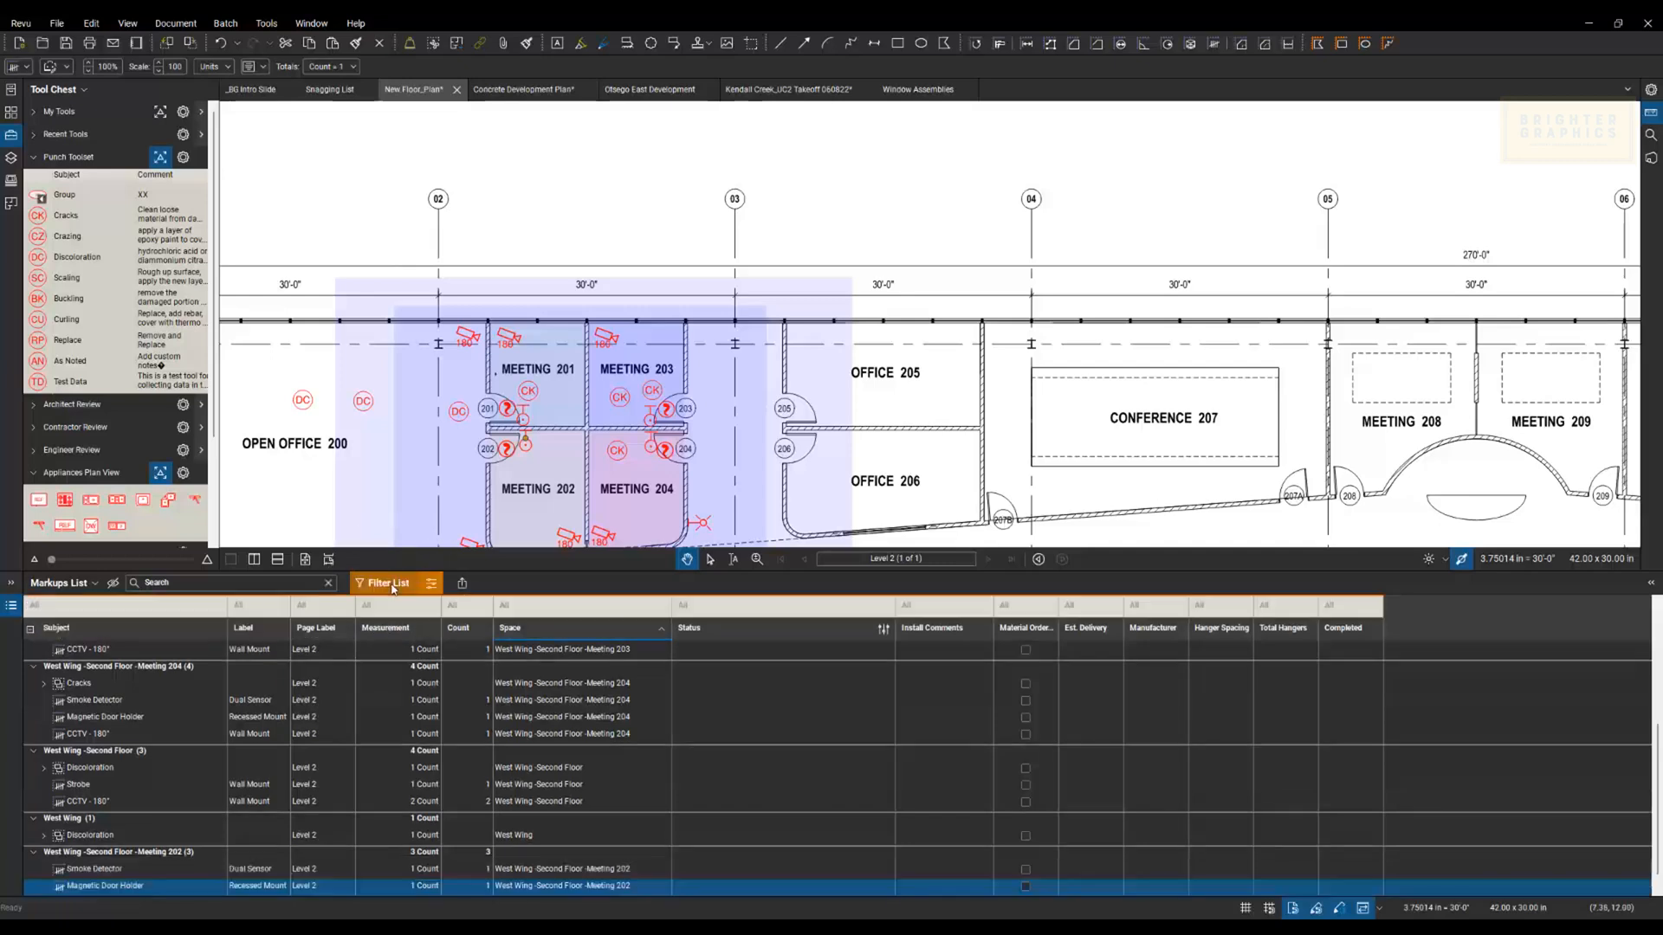
left_click(577, 606)
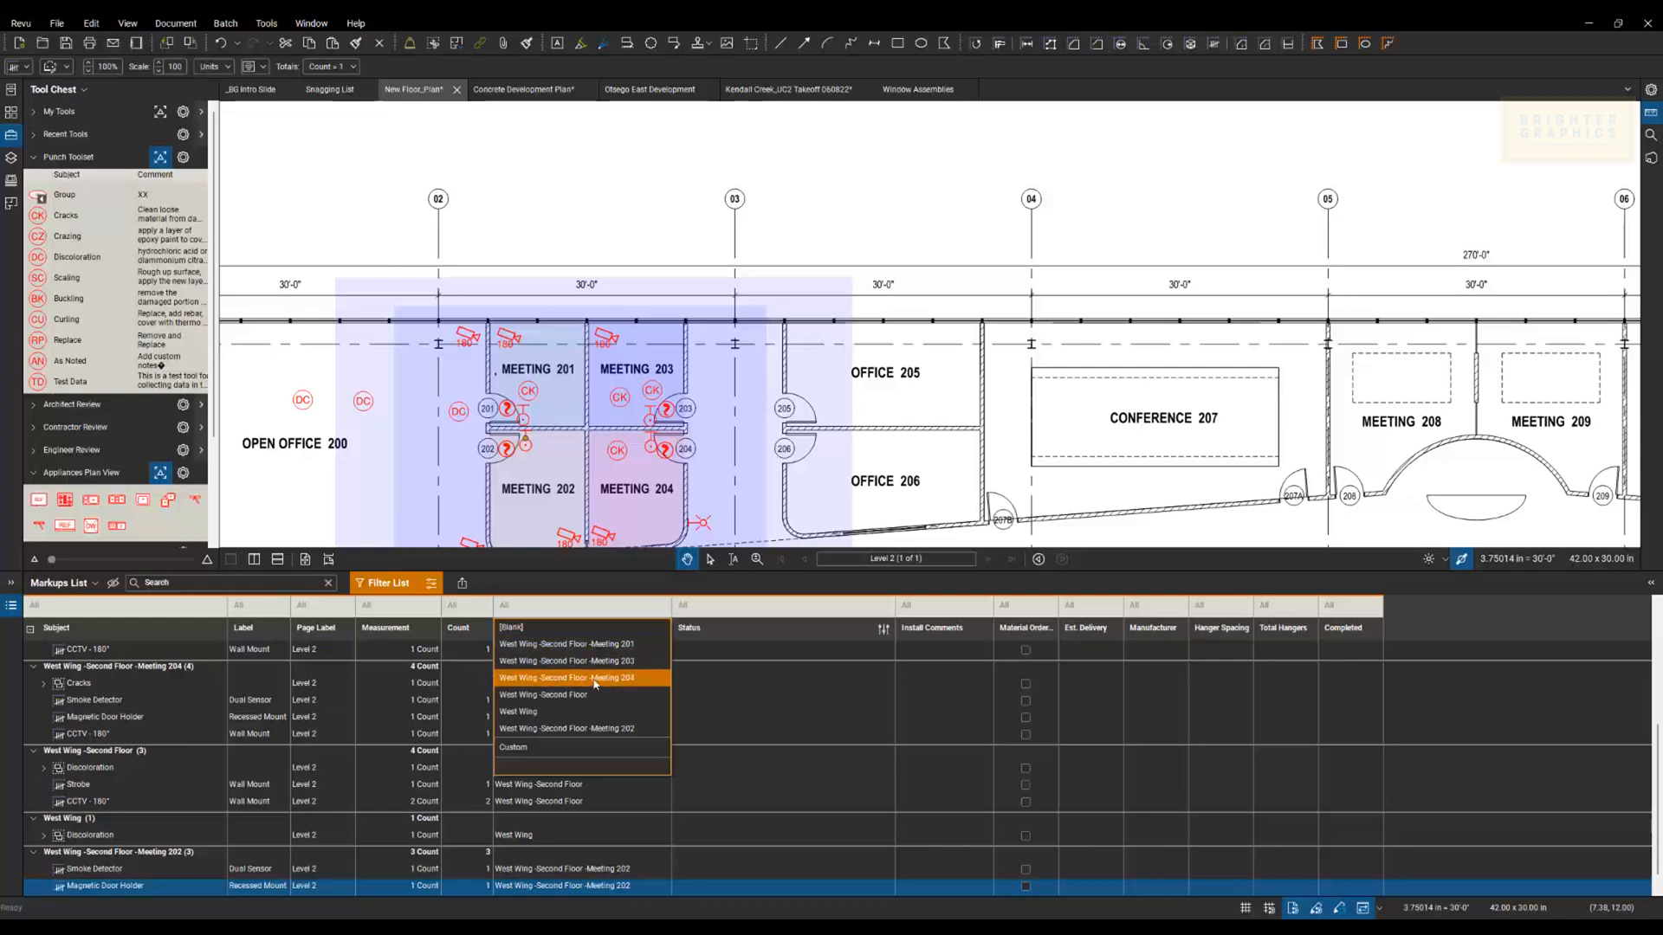
left_click(595, 679)
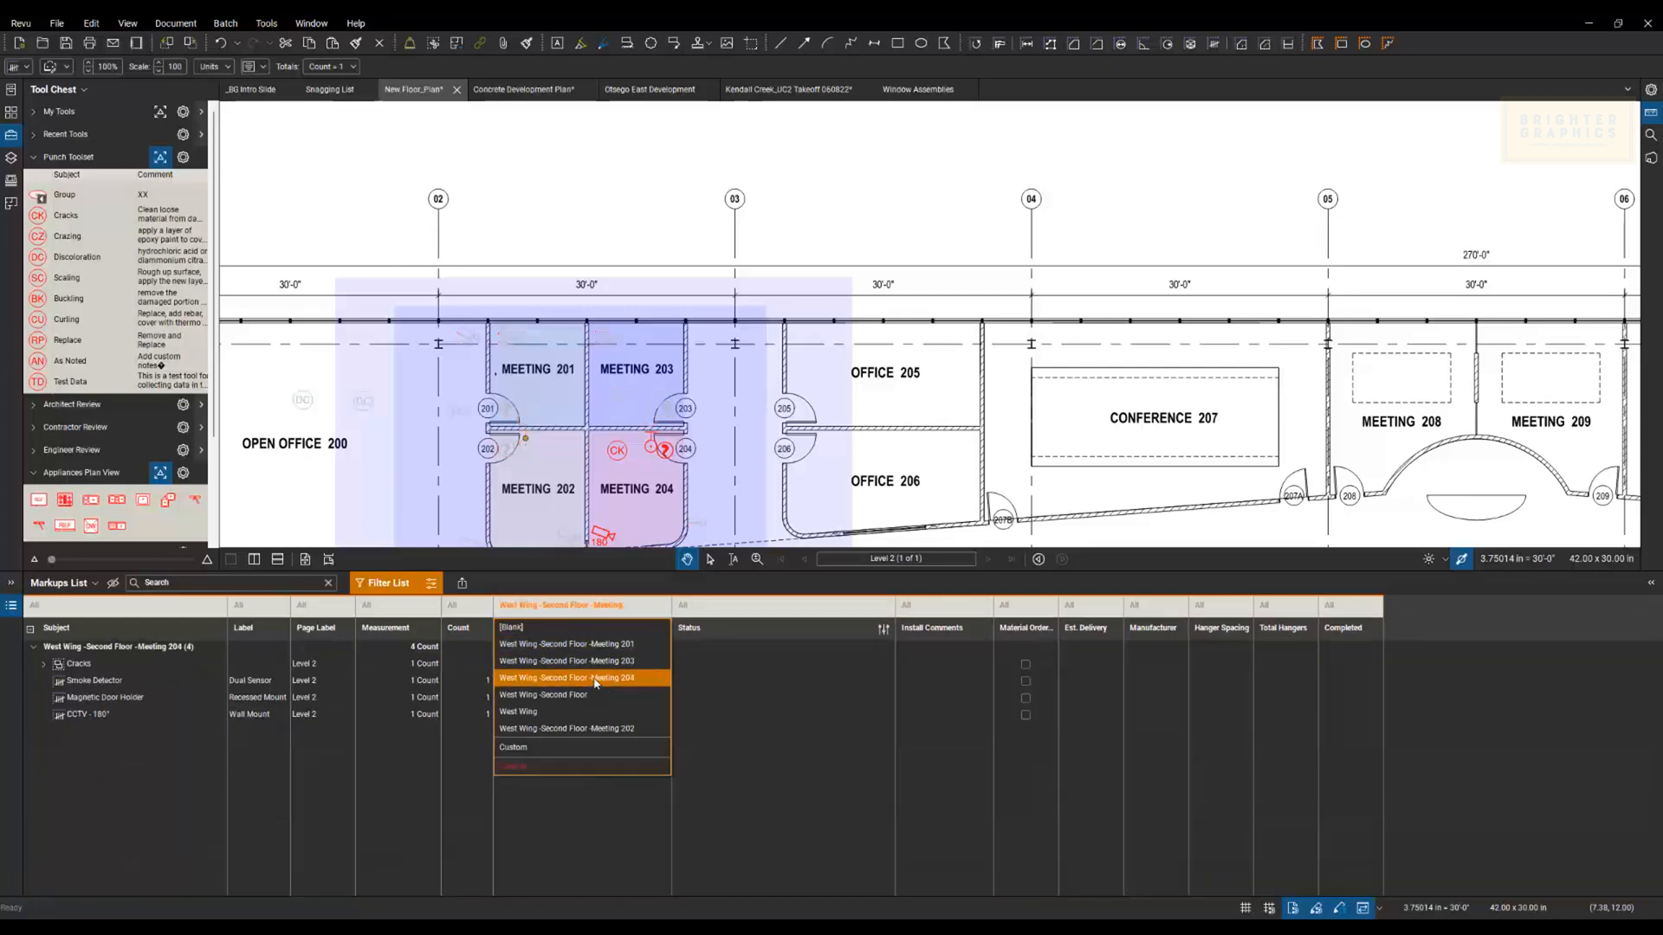
left_click(604, 586)
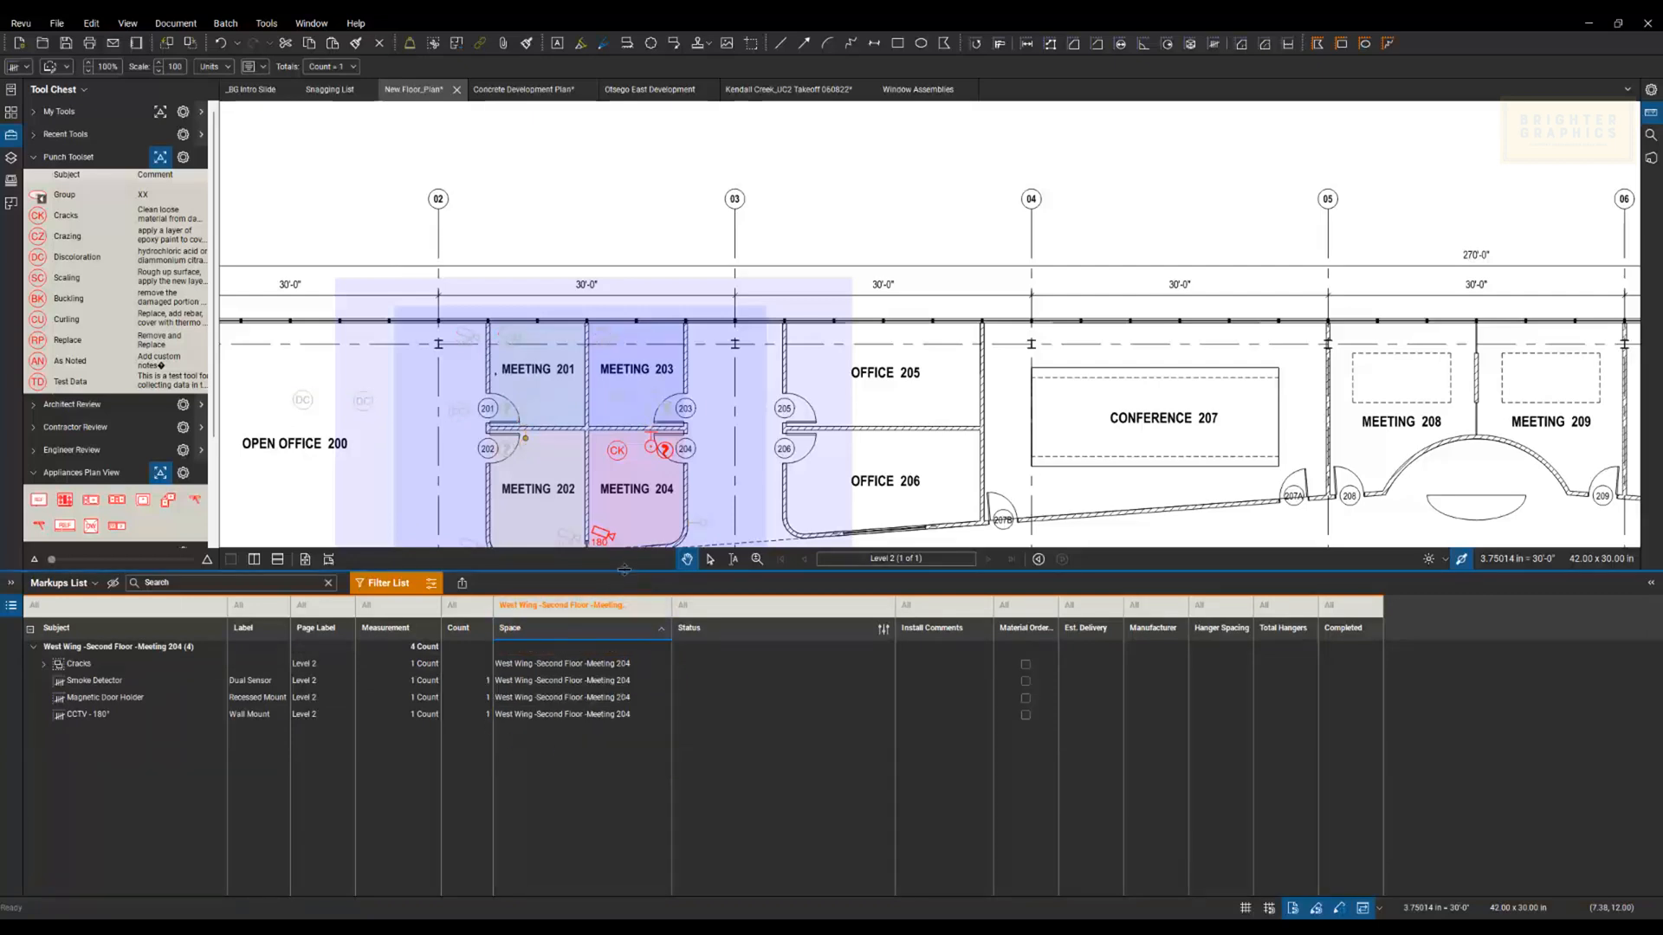
left_click_drag(625, 587, 625, 693)
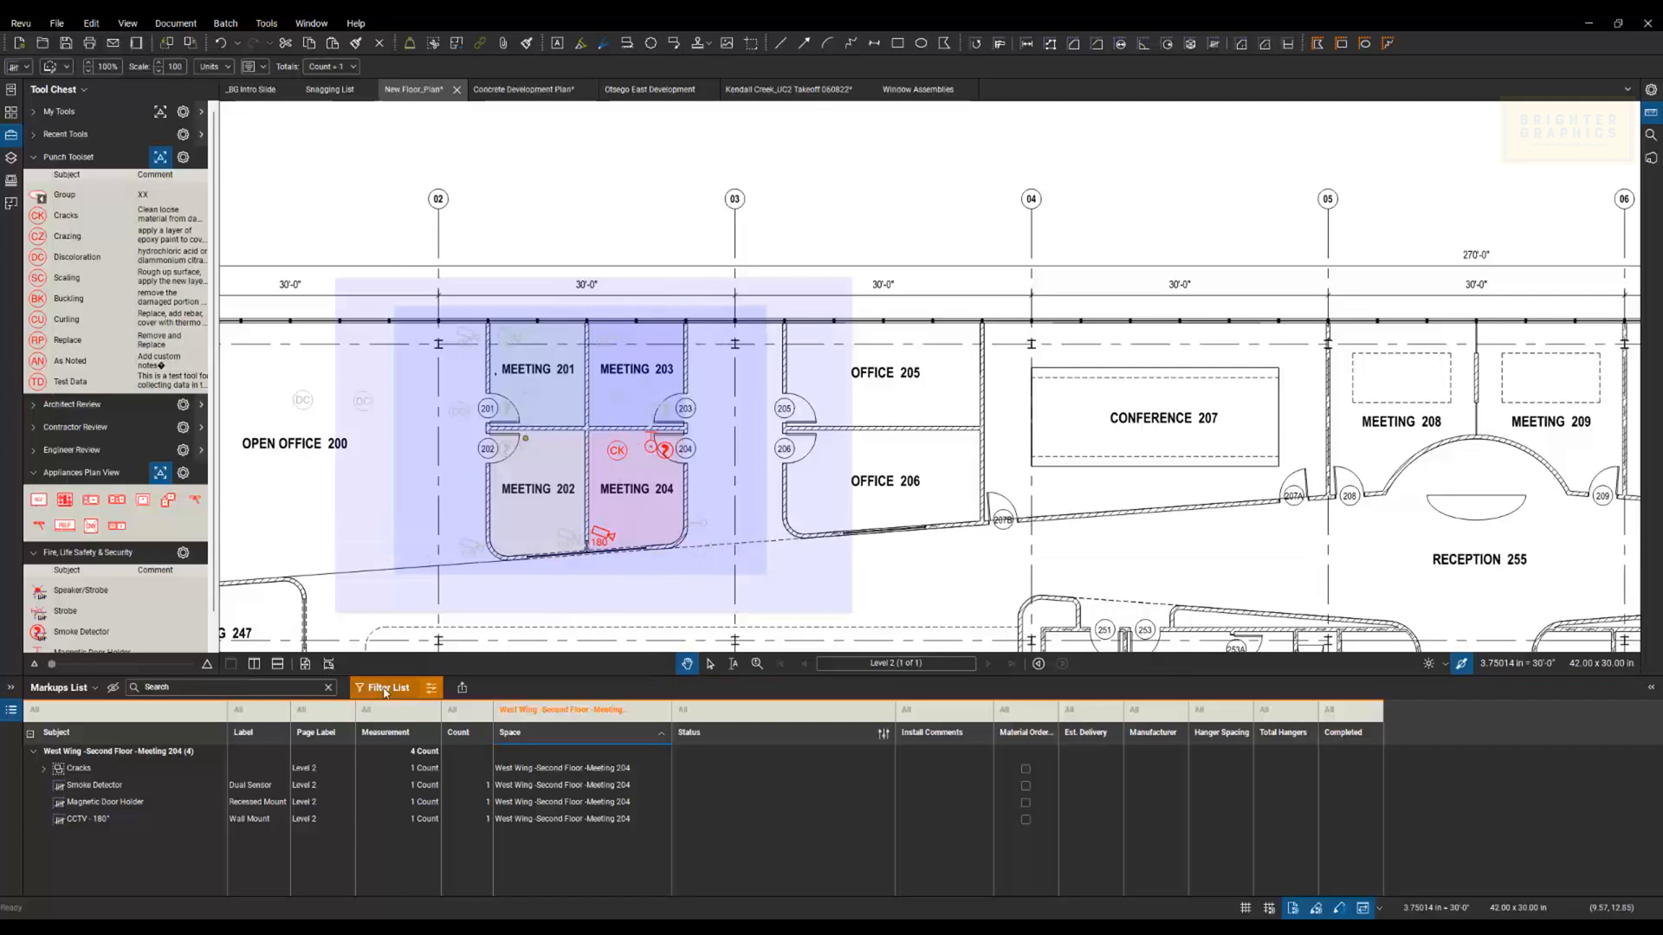
Step: Turn off the Markups List filter and close the list
left_click(384, 689)
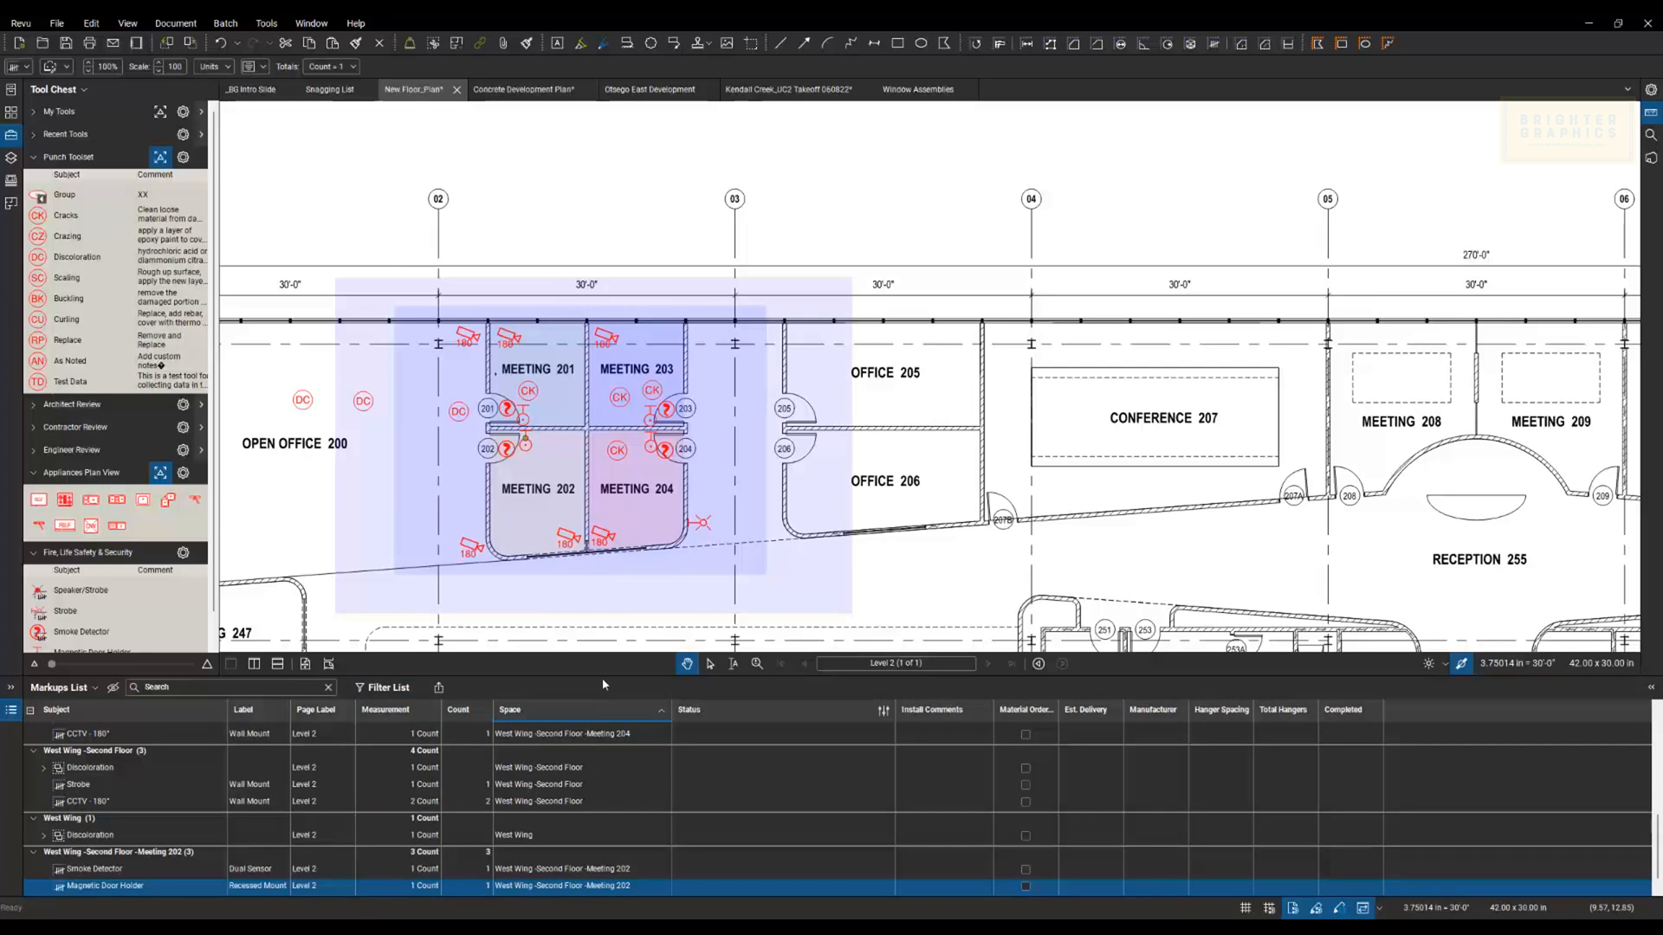
double_click(602, 677)
left_click(594, 665)
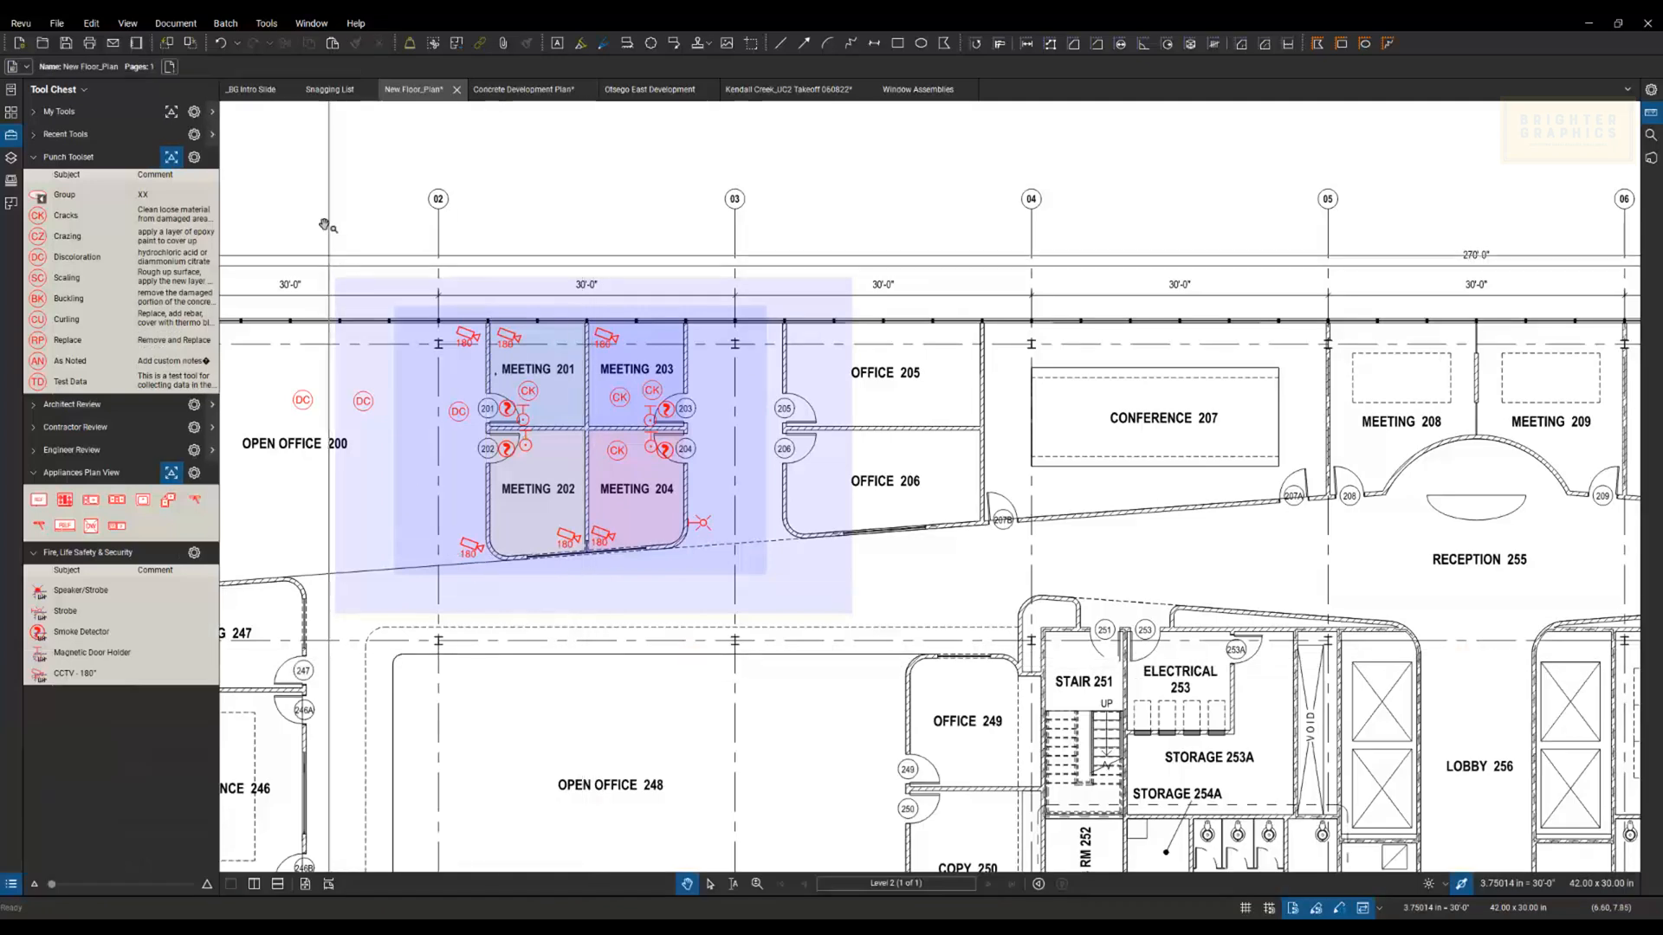
Step: Look over the spaces on the Snagging List drawing and switch to the Concrete Development Plan
left_click(330, 90)
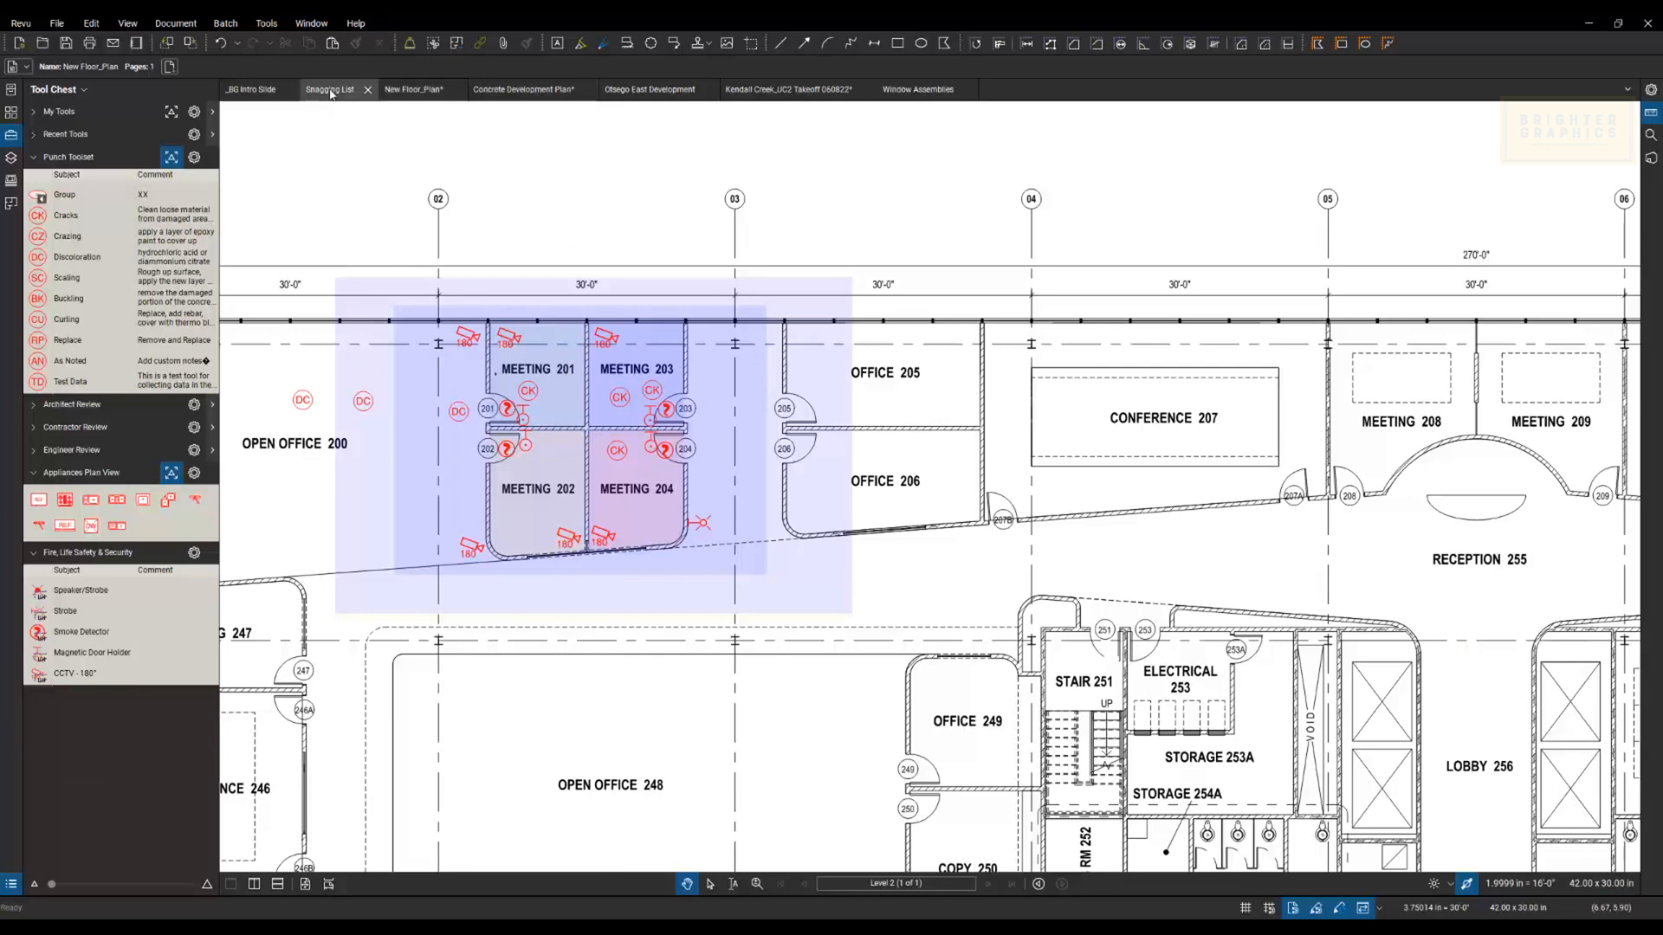
scroll(430, 334, "down", 2)
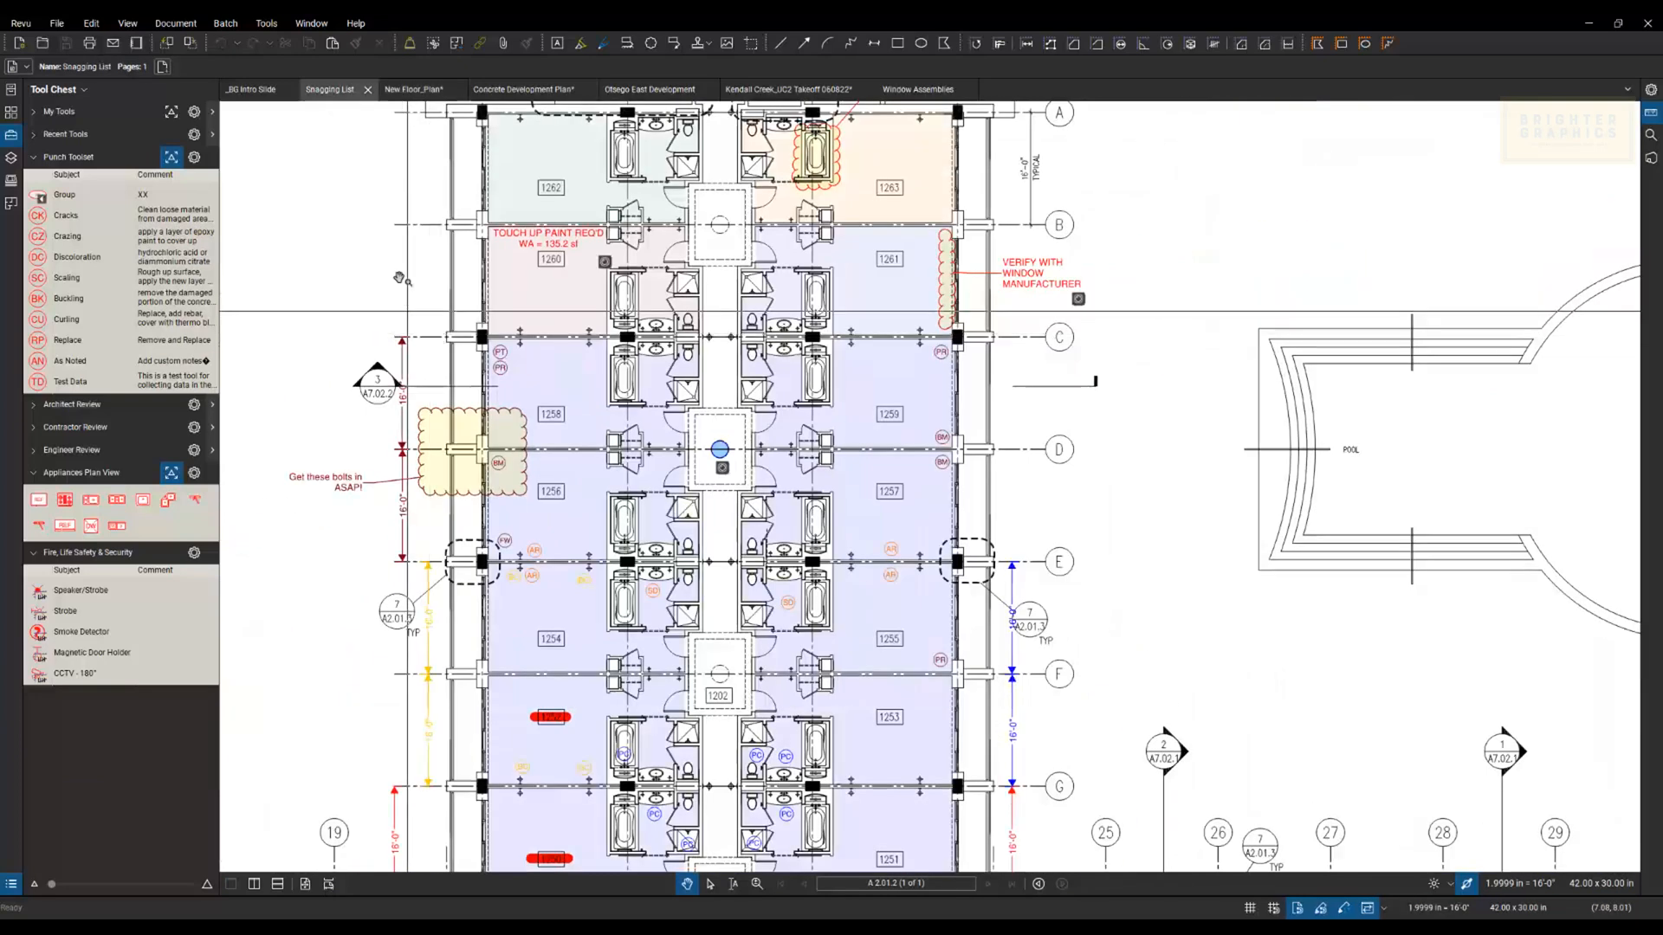
left_click(511, 90)
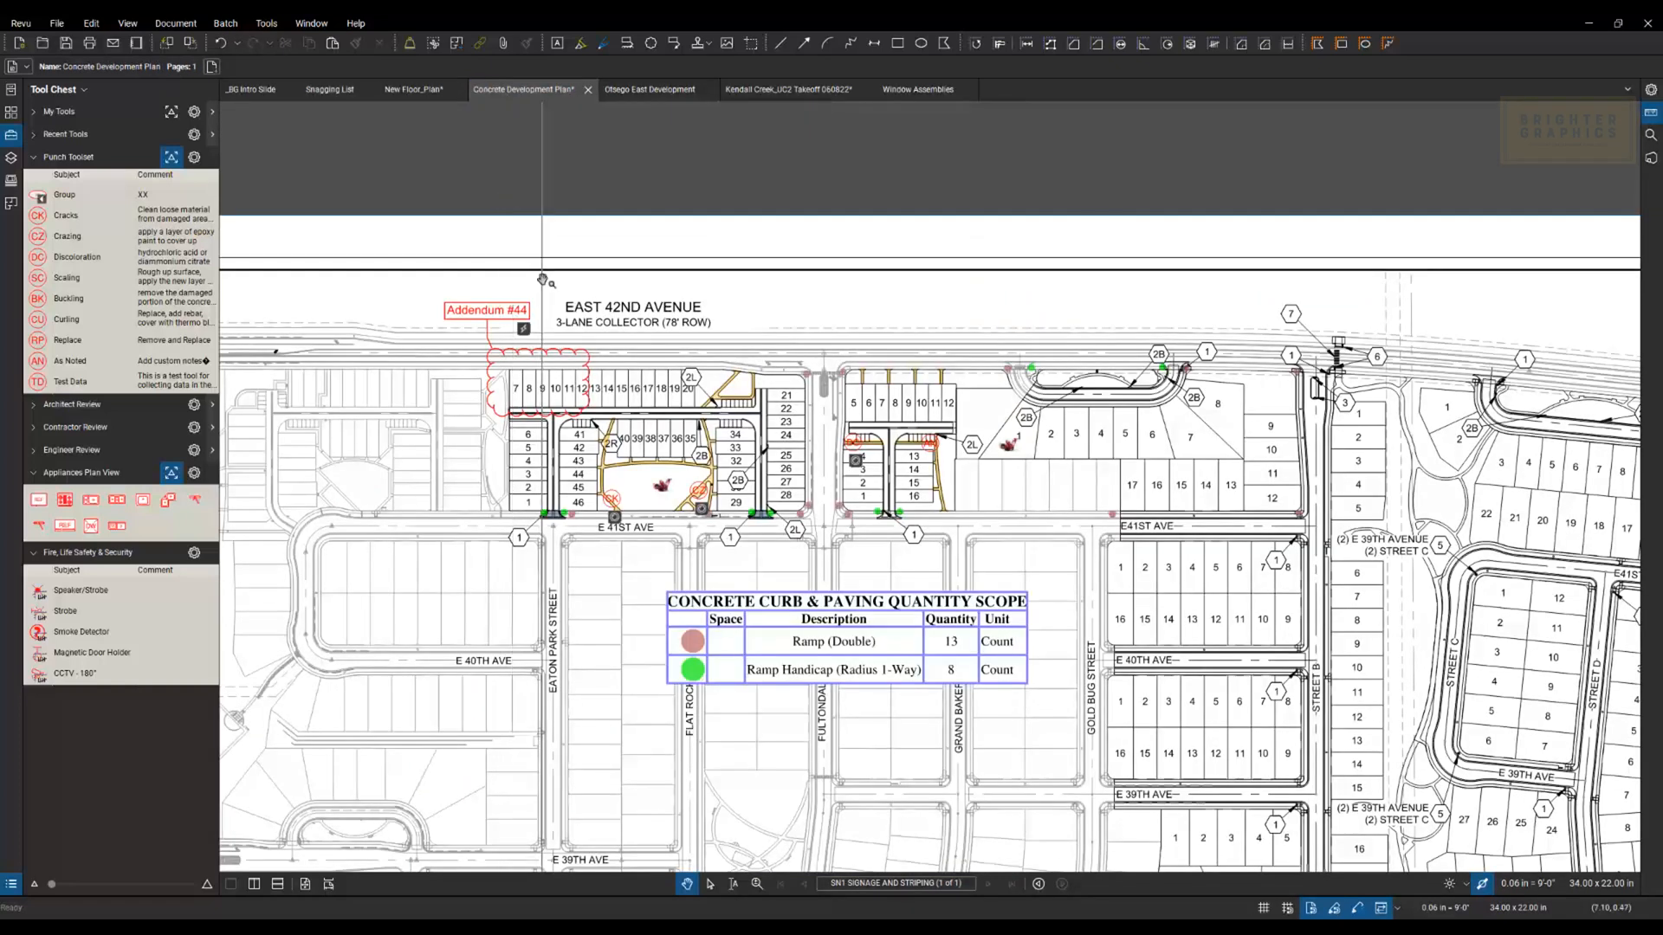
Step: Add a rectangular space named Phase 1 around the lots between East 42nd Avenue and E 41st Ave, from the Addendum #44 cloud to Fultondale
left_click_drag(428, 385, 392, 372)
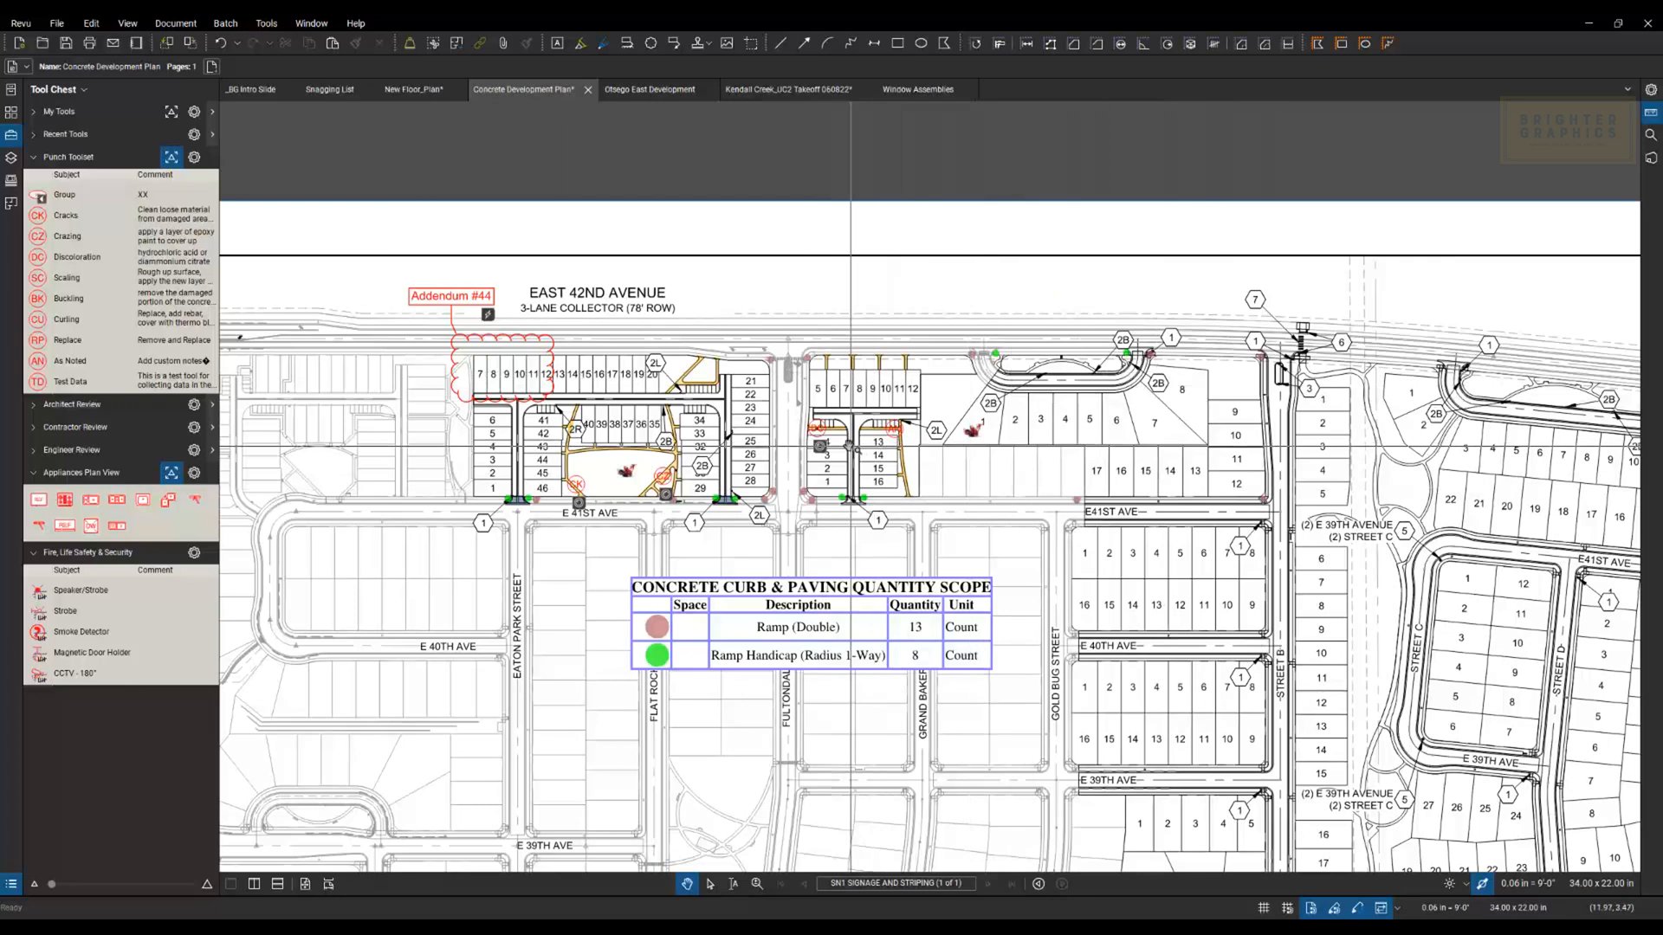
left_click(11, 203)
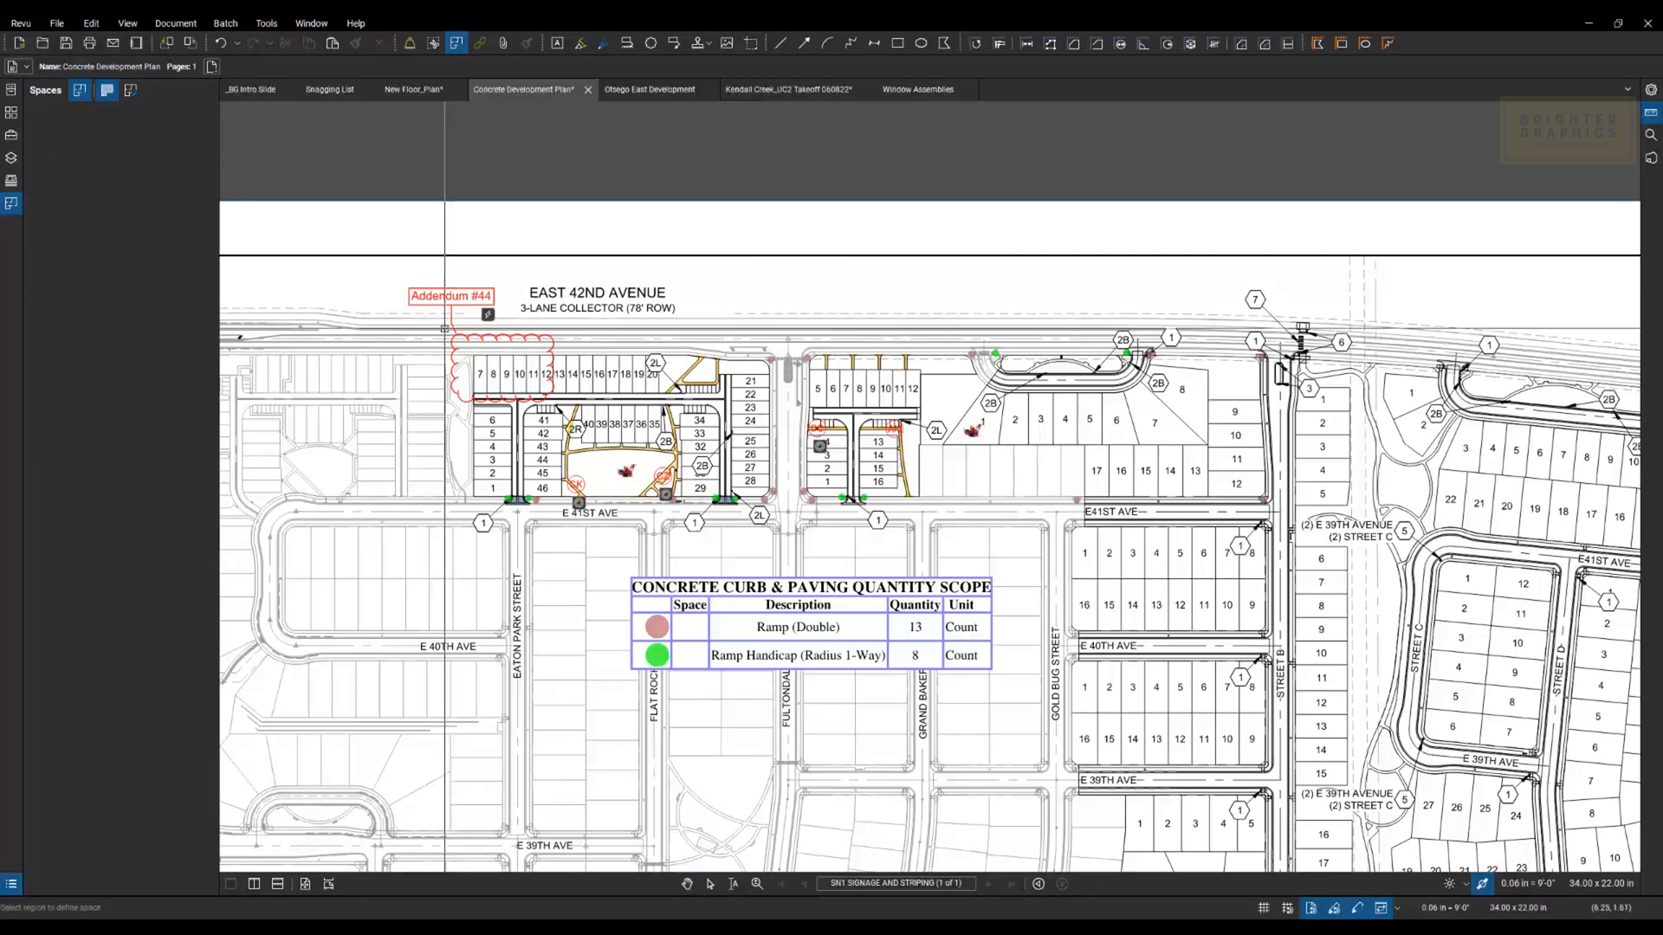
left_click_drag(444, 329, 788, 535)
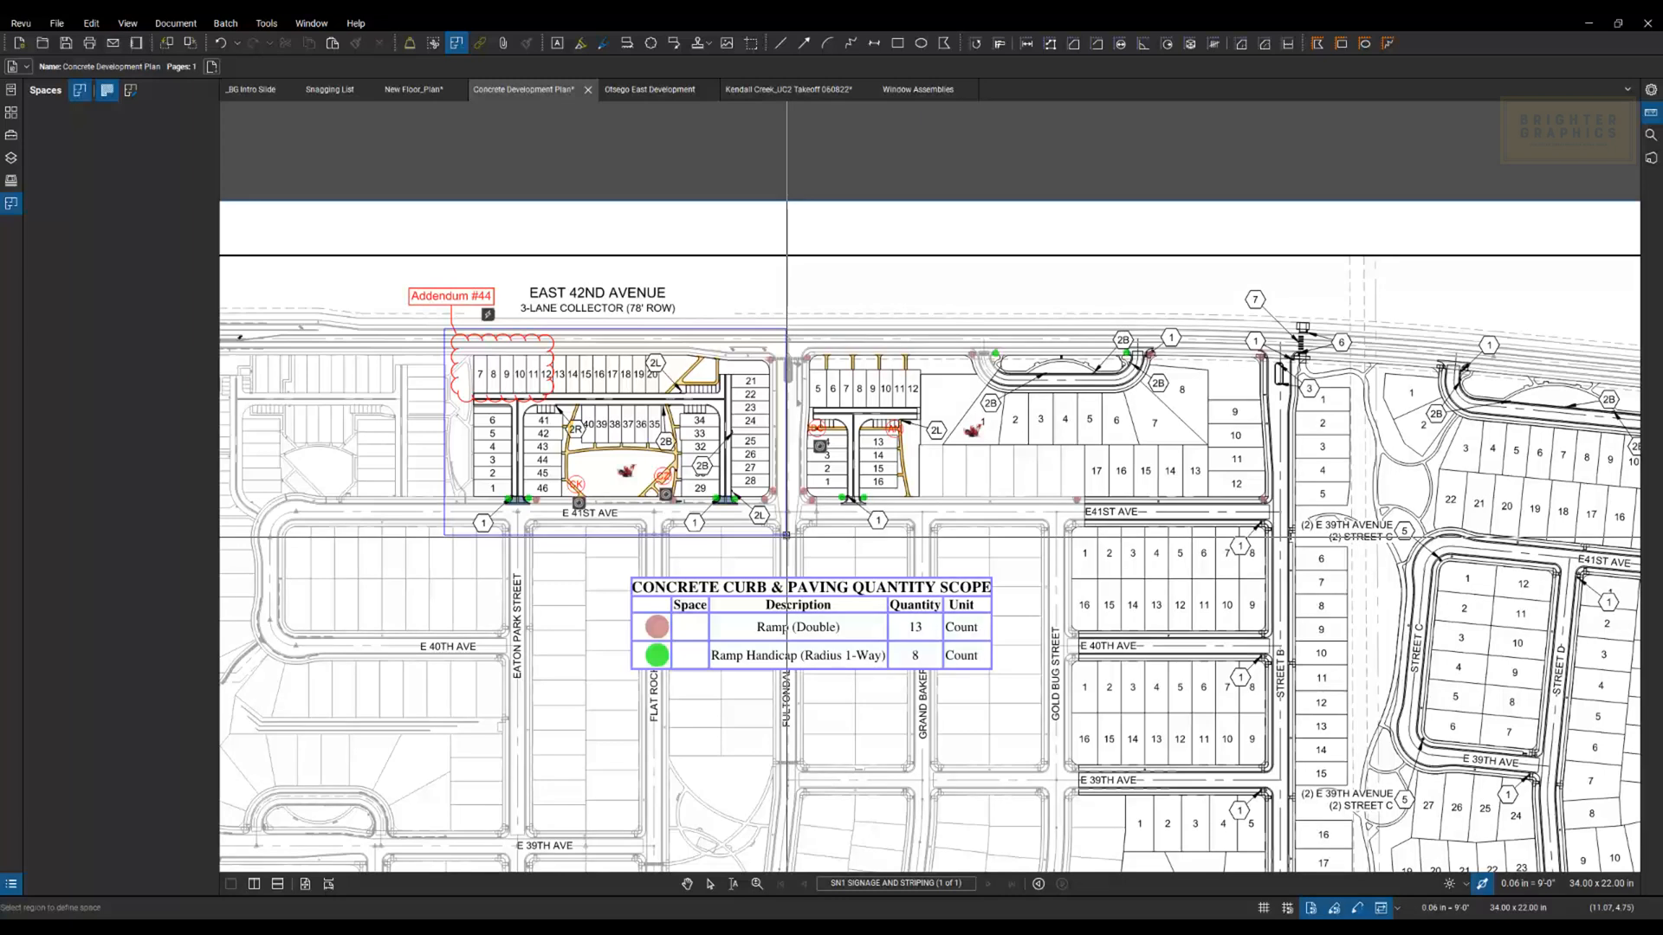
left_click(786, 535)
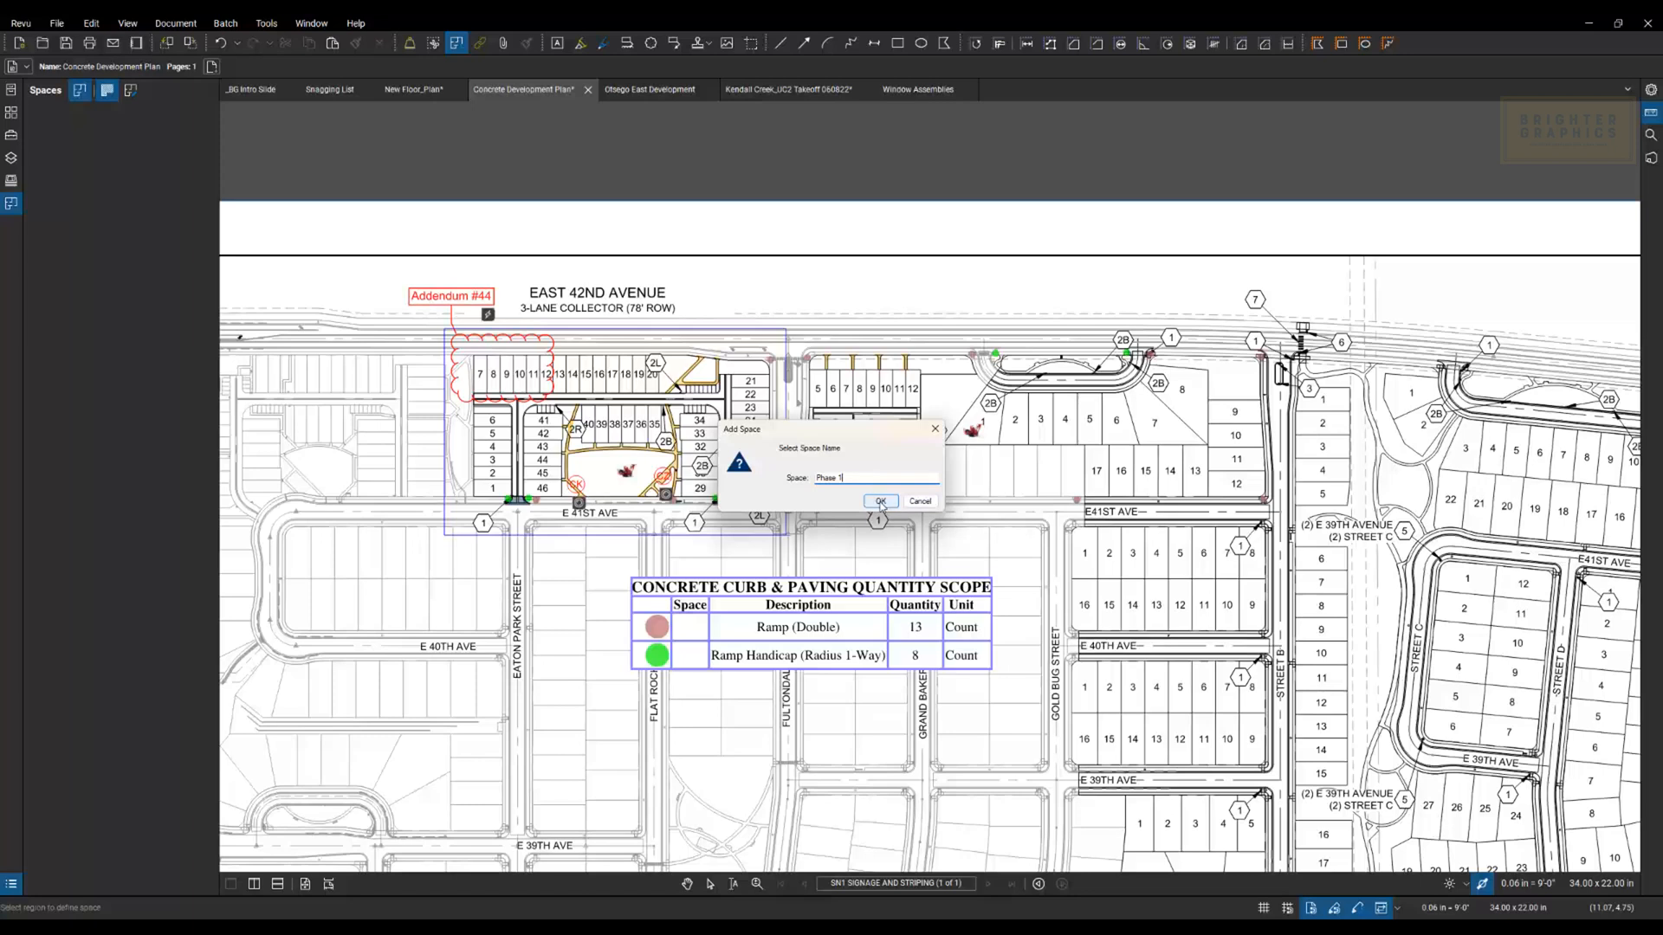
left_click(879, 501)
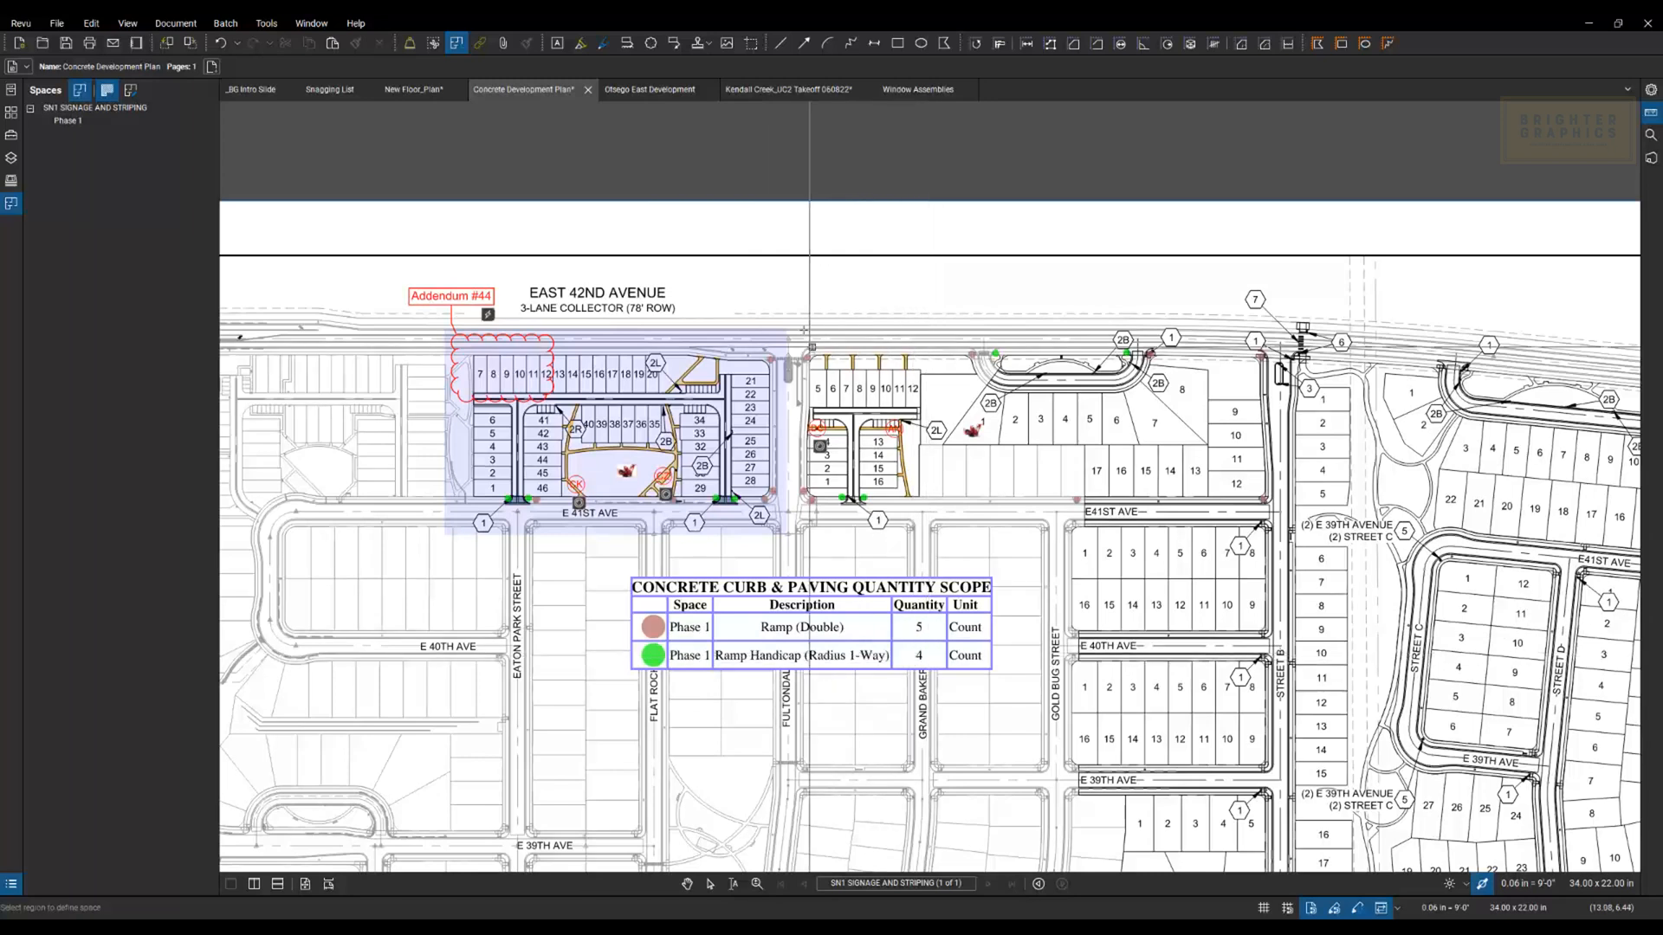
Step: Add a rectangular space named Phase 2 around the neighbouring lots north of E 41st Ave, extending east to Street B
left_click(793, 326)
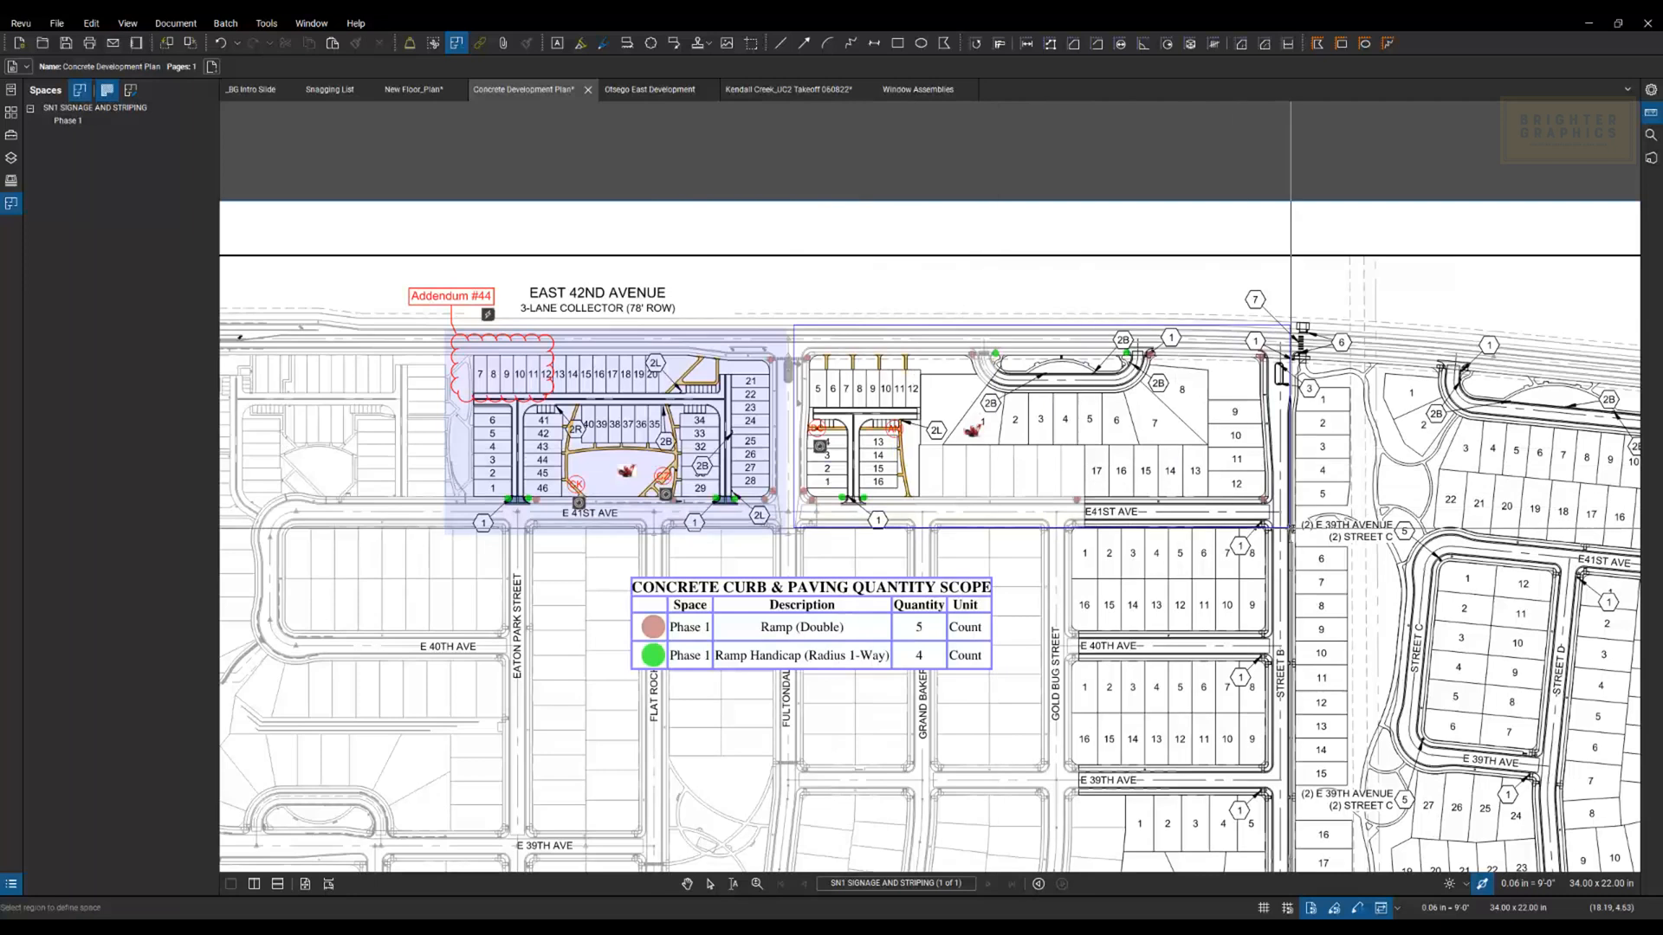
left_click(1288, 526)
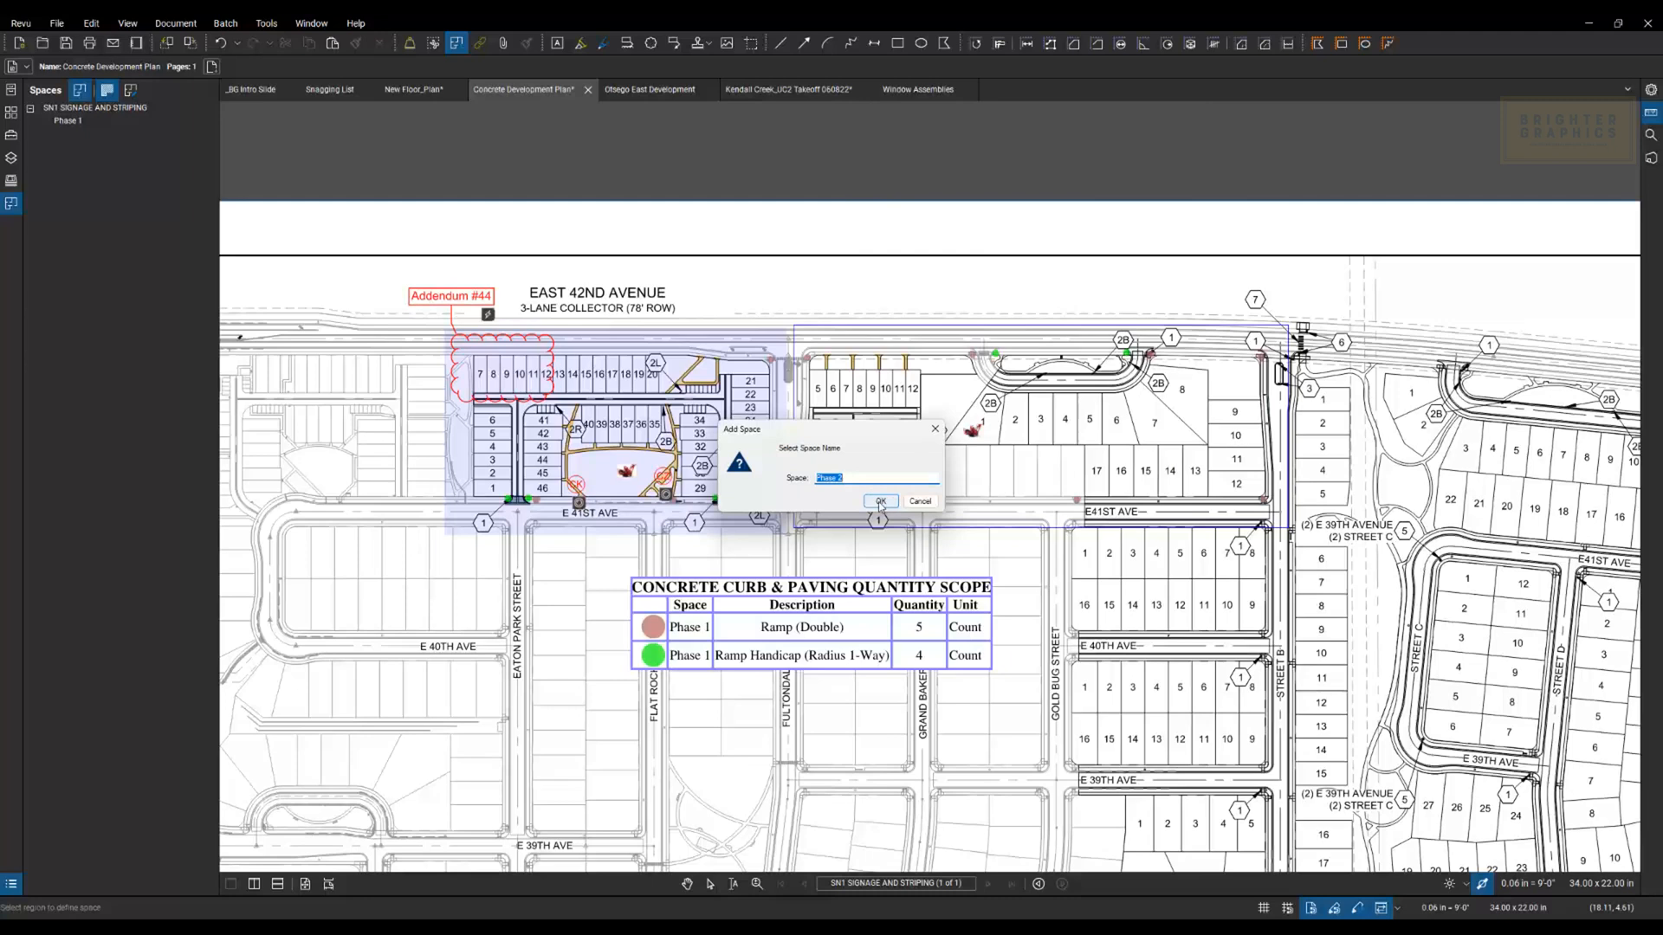
left_click(880, 501)
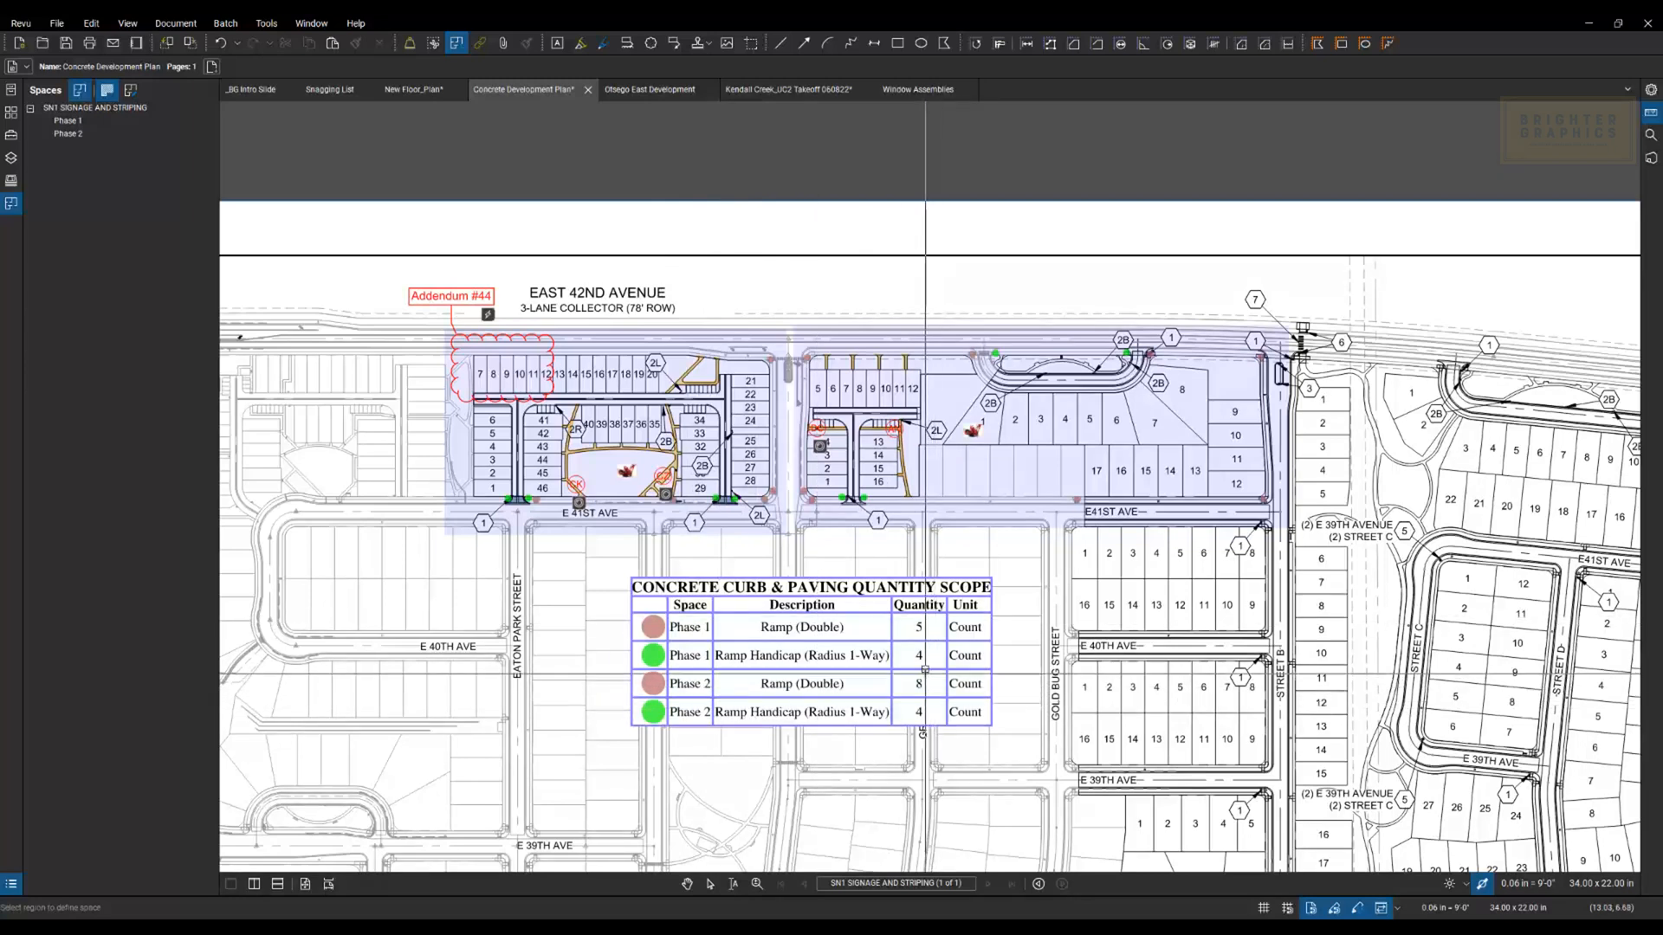
key("Escape")
Step: Look over the whole Concrete Development Plan, then switch to Otsego East Development and examine the blue area and its pie chart
scroll(716, 535, "down", 3)
scroll(727, 534, "down", 2)
scroll(885, 563, "up", 1)
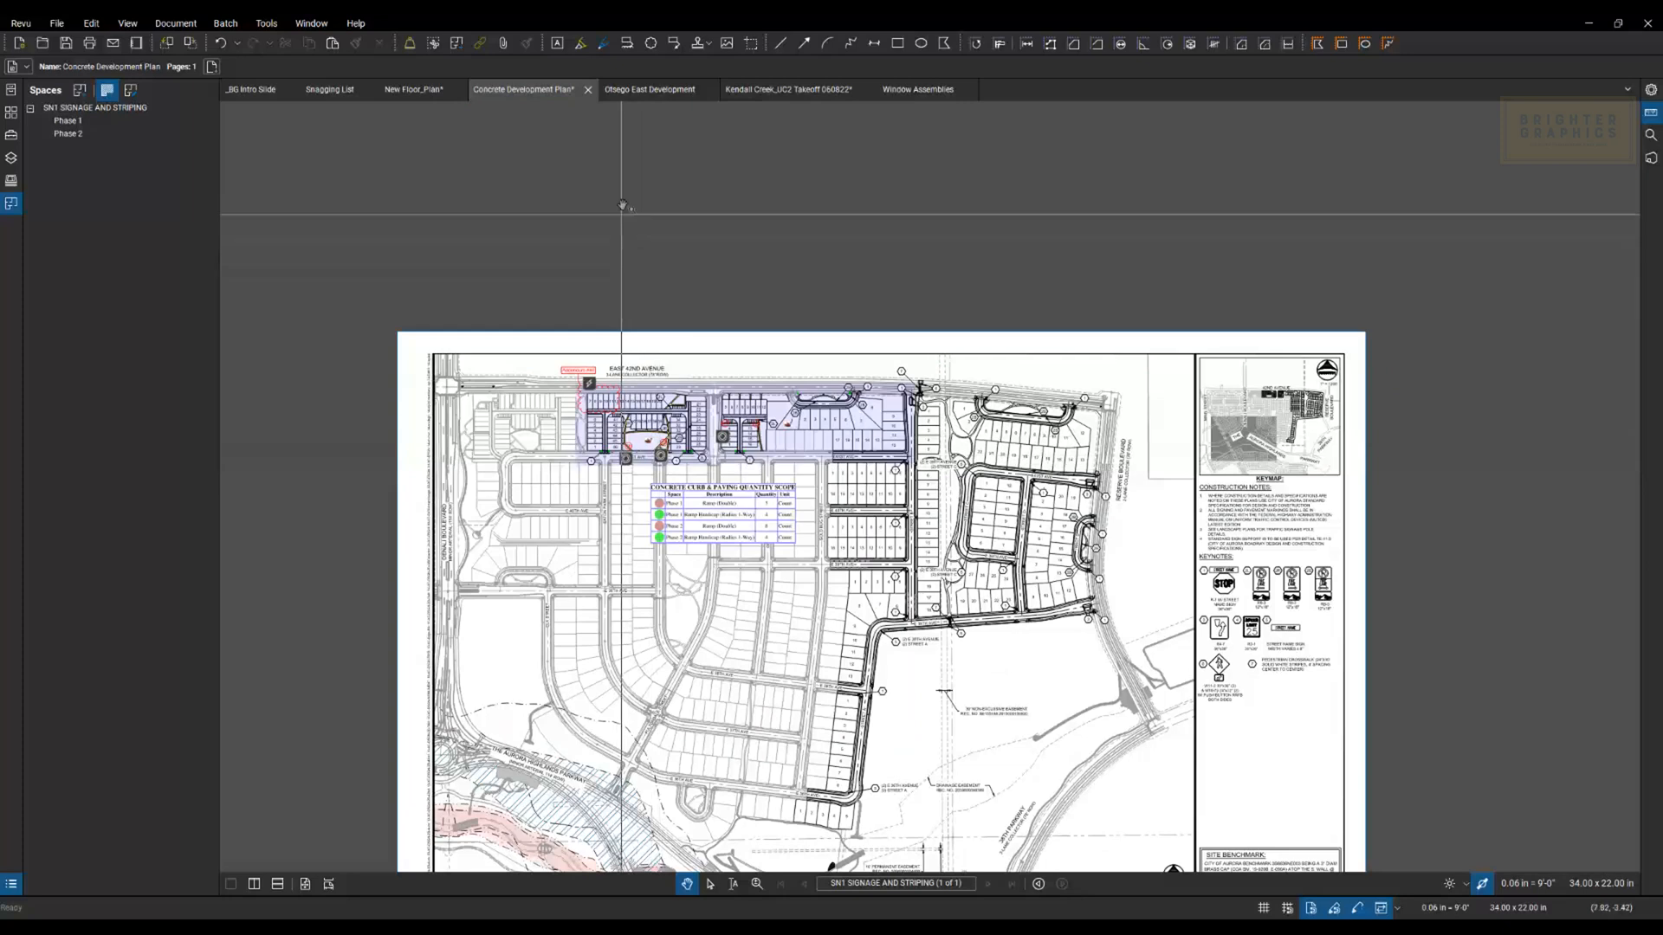
left_click(648, 88)
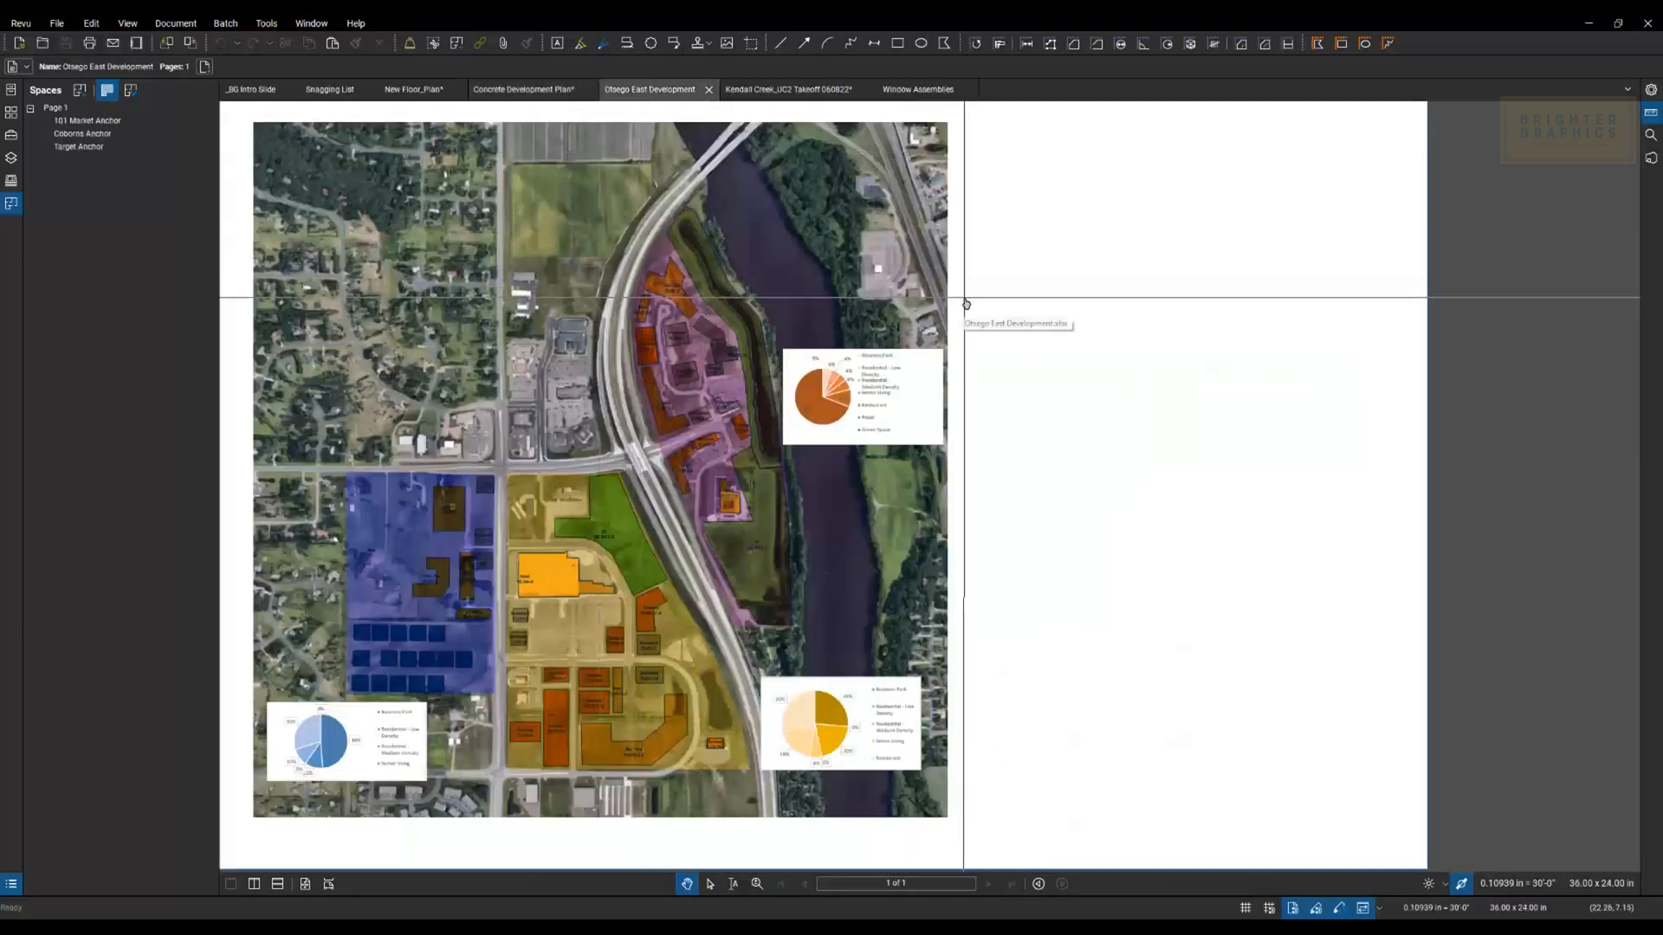
left_click(1017, 314)
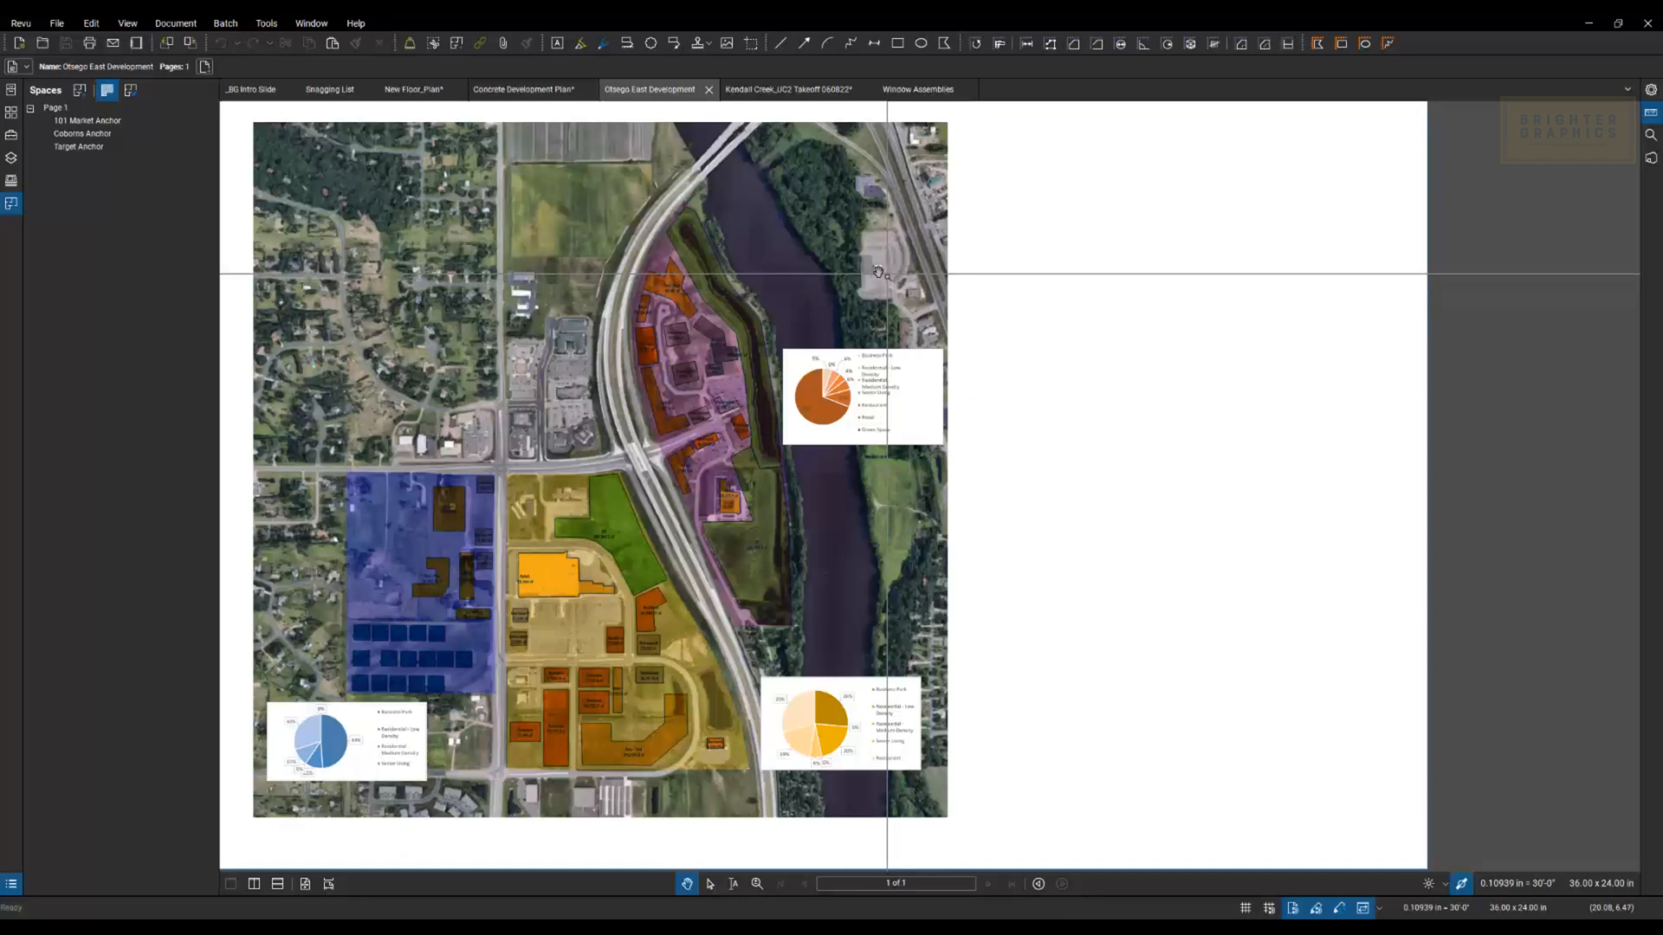
scroll(222, 722, "up", 1)
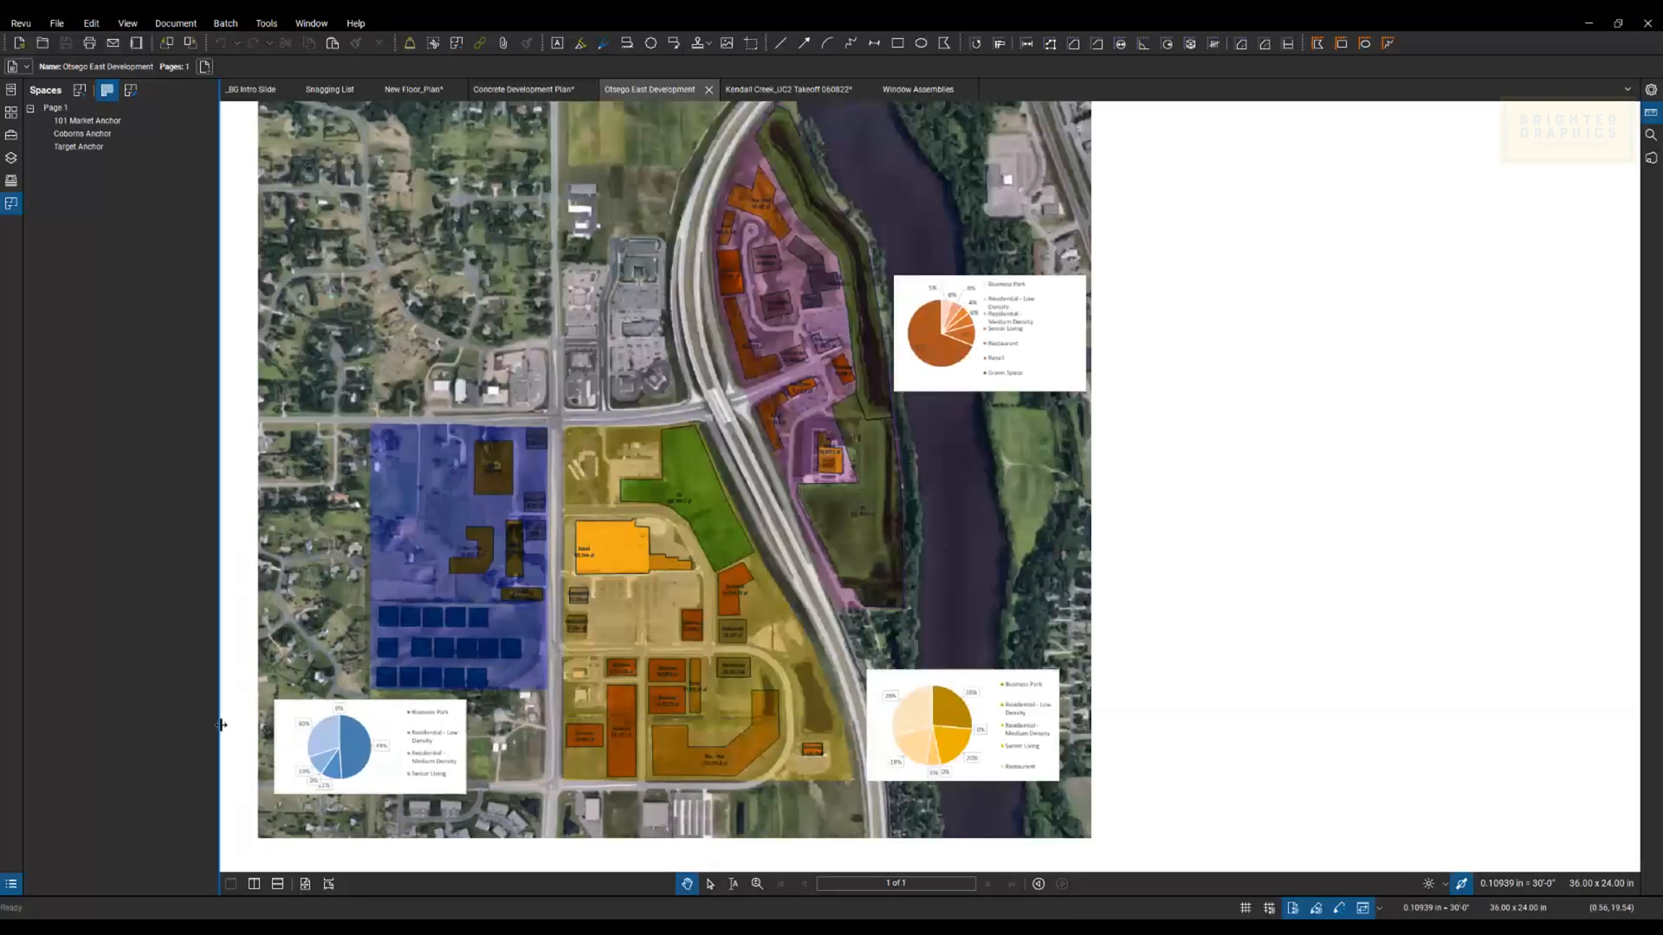
scroll(222, 722, "up", 4)
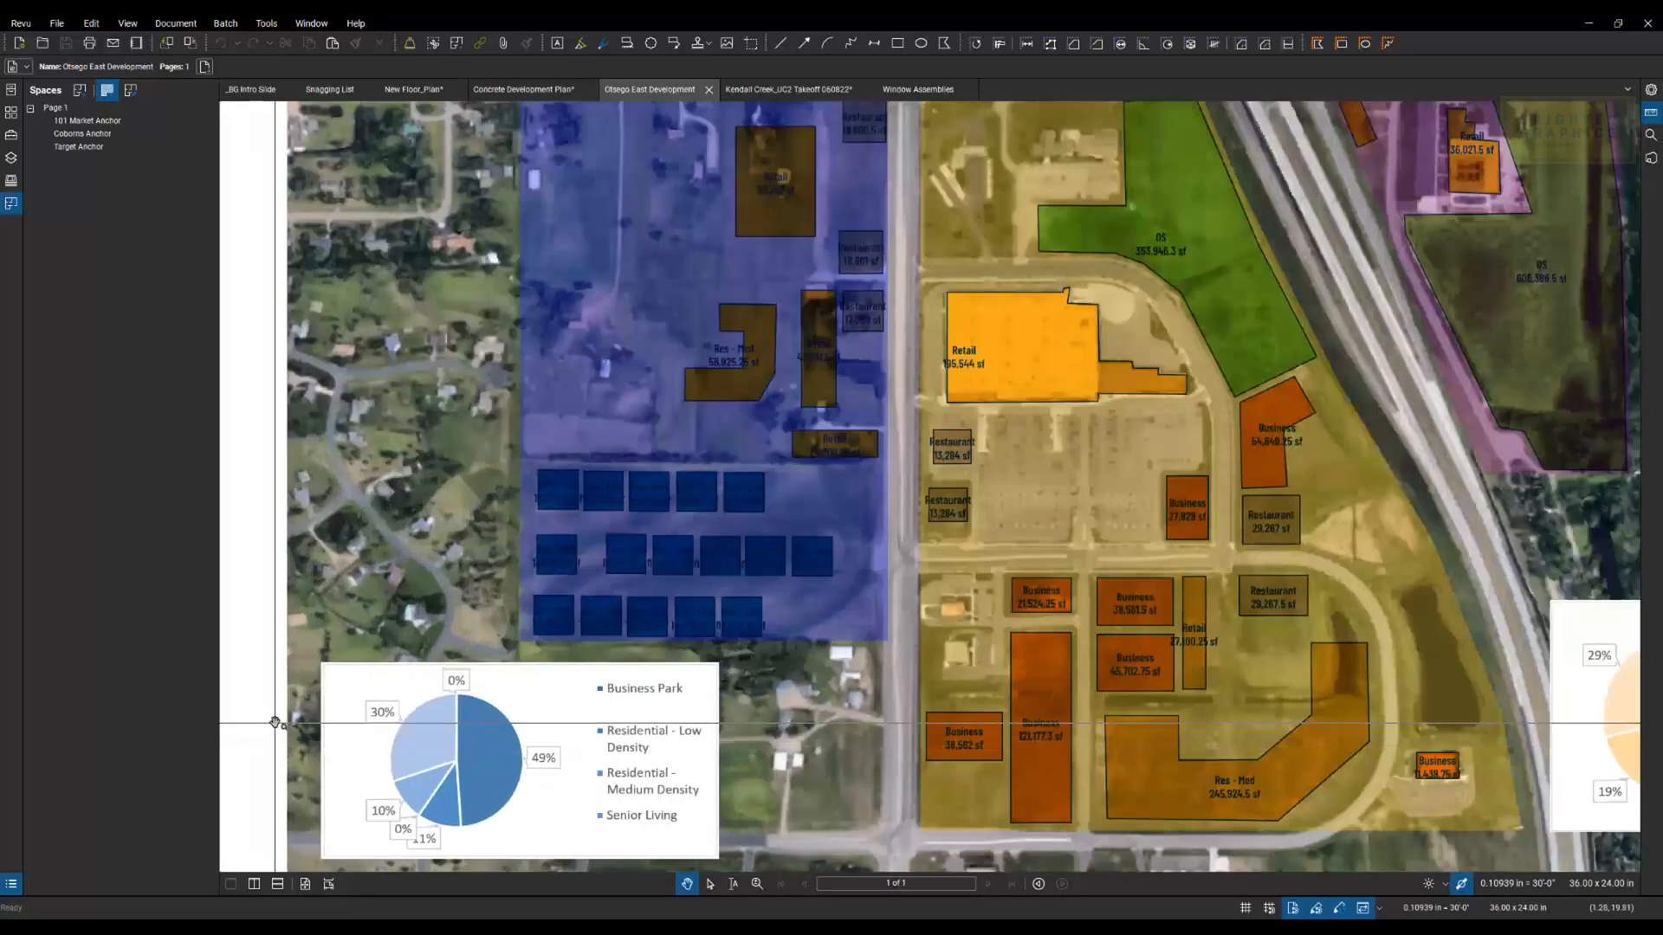
Step: Examine the yellow and purple development areas and compare their land-use pie charts across the whole site
scroll(275, 722, "down", 1)
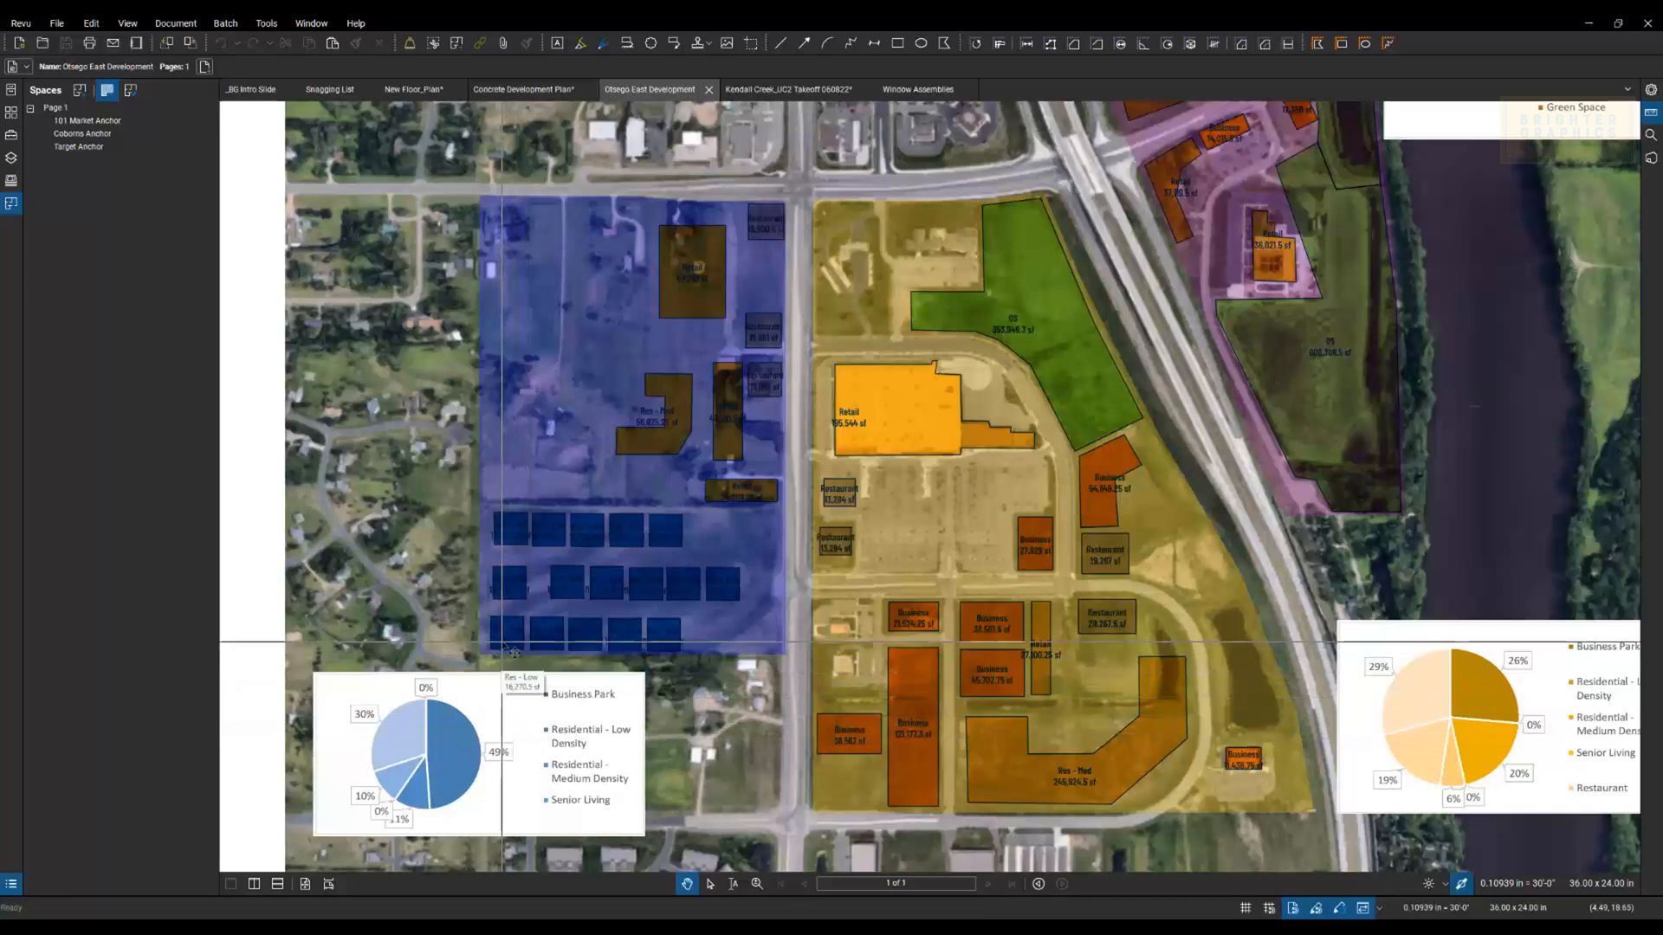
scroll(313, 633, "down", 2)
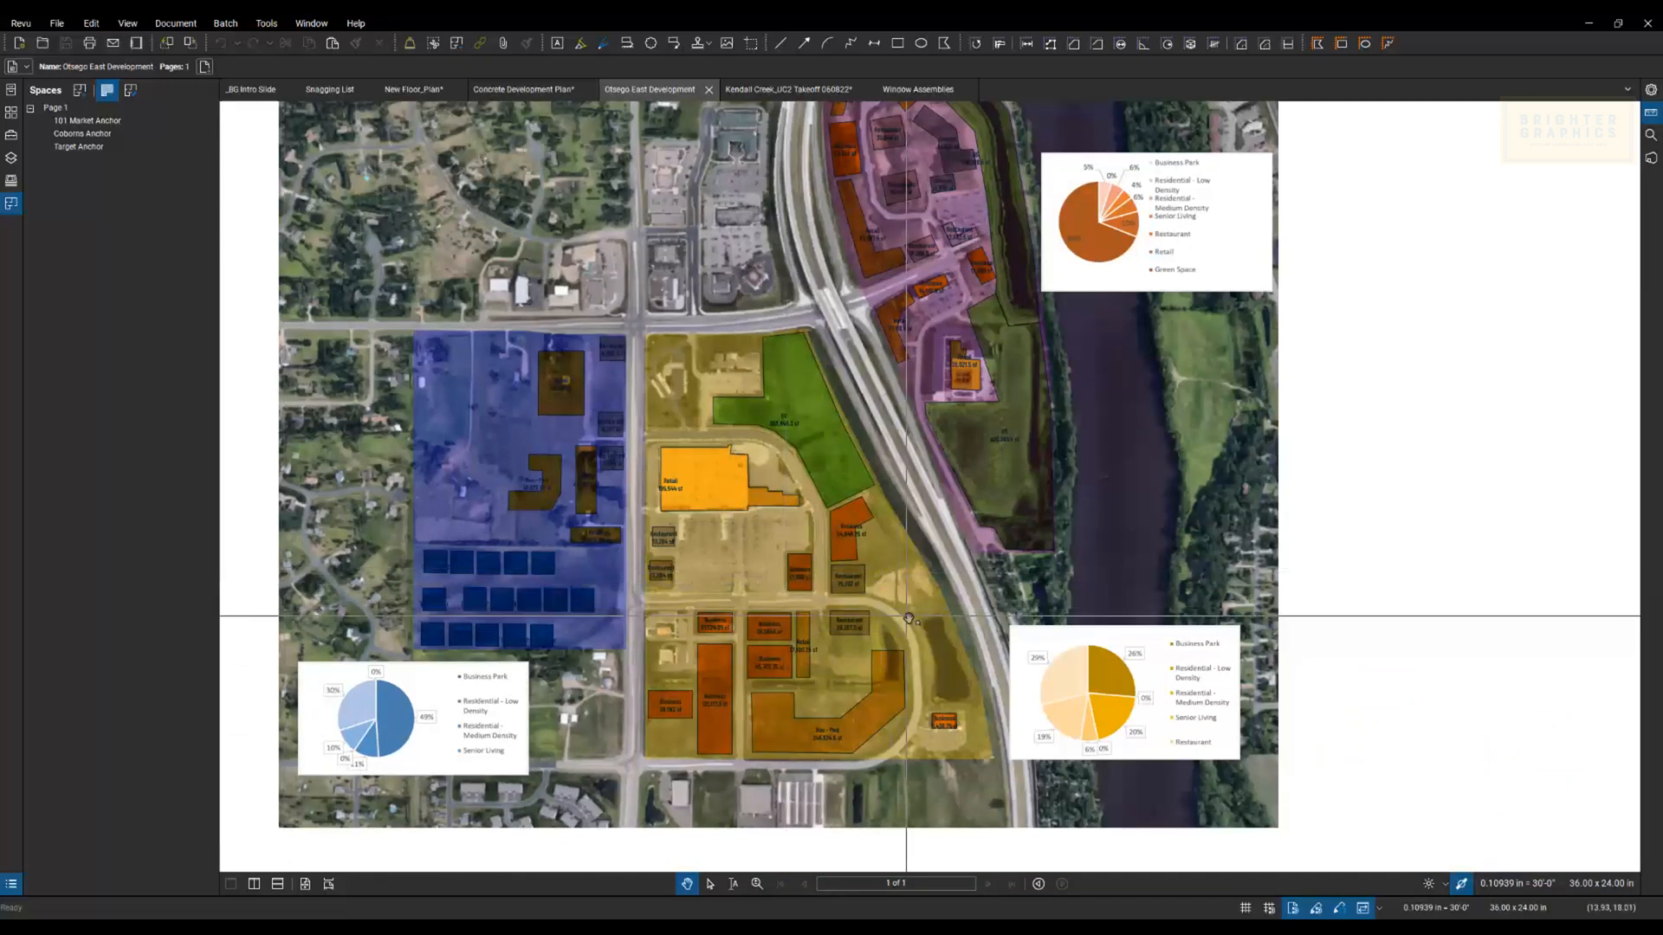
scroll(905, 615, "up", 1)
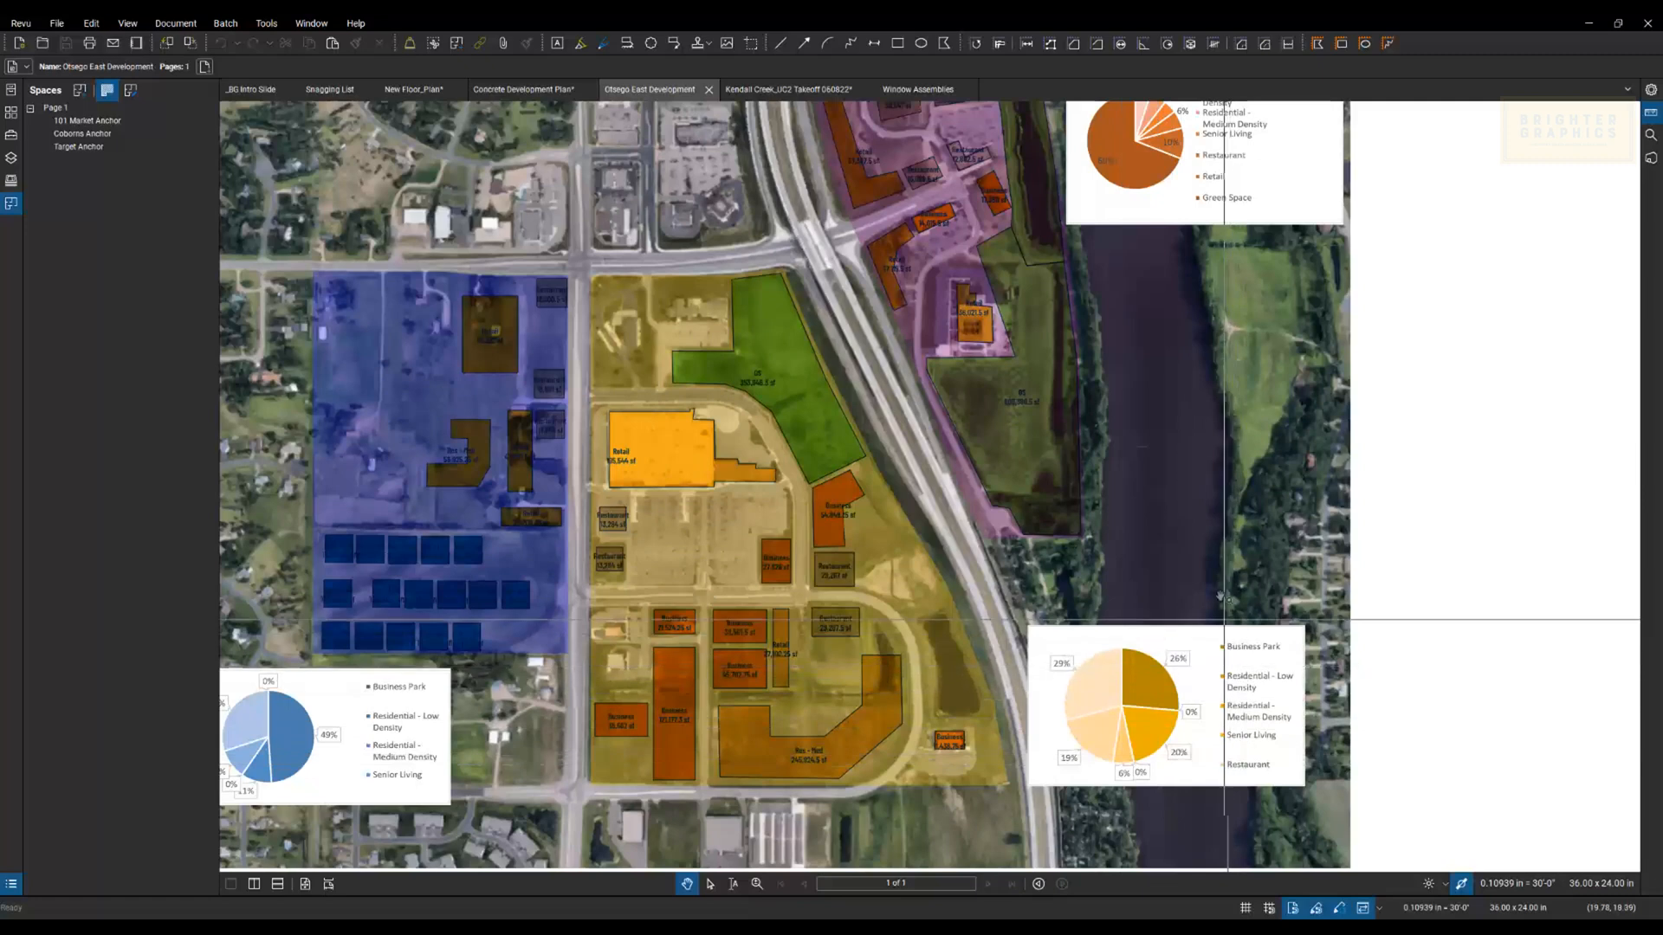
left_click_drag(1152, 371, 983, 695)
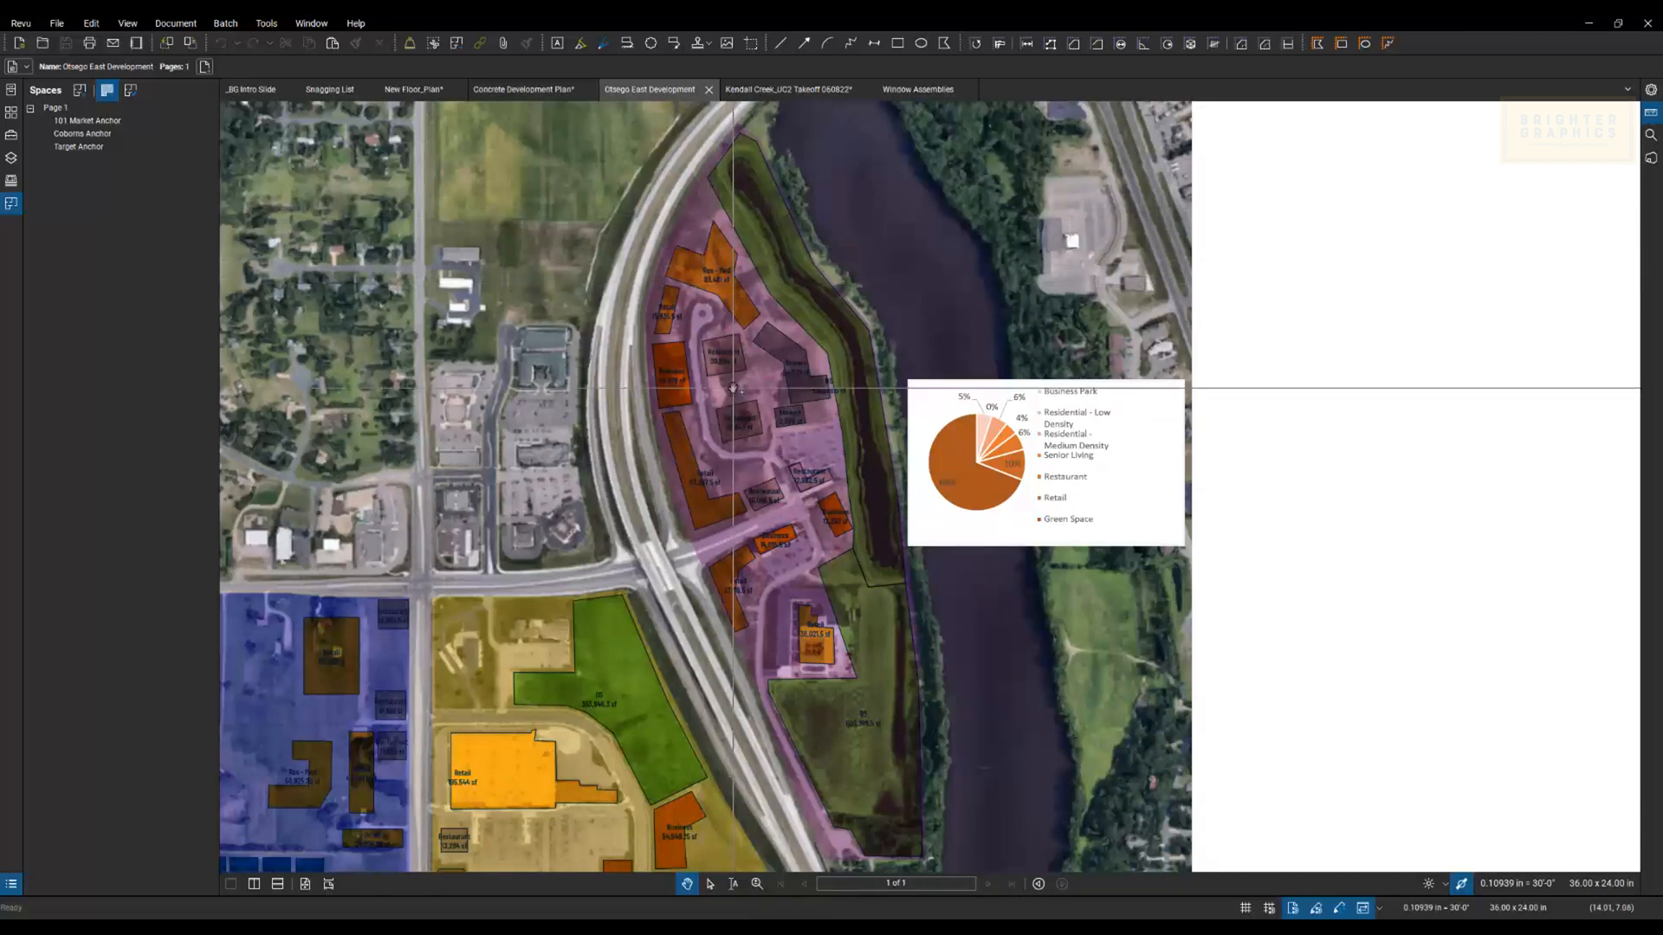
scroll(769, 485, "down", 3)
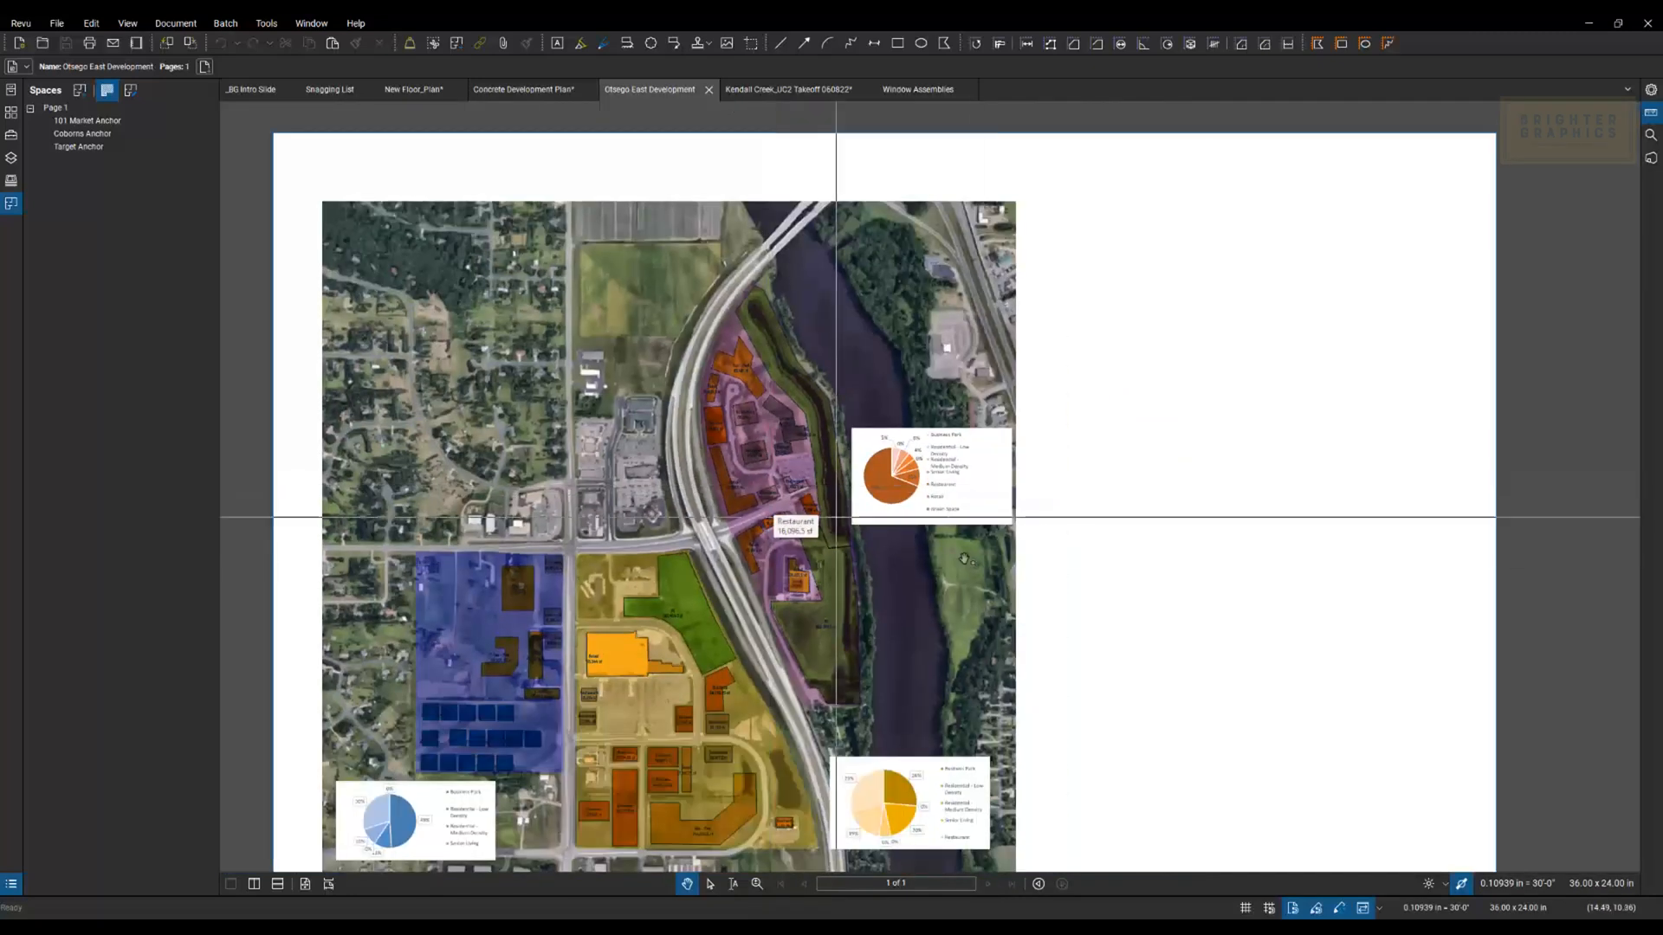
scroll(1021, 573, "down", 1)
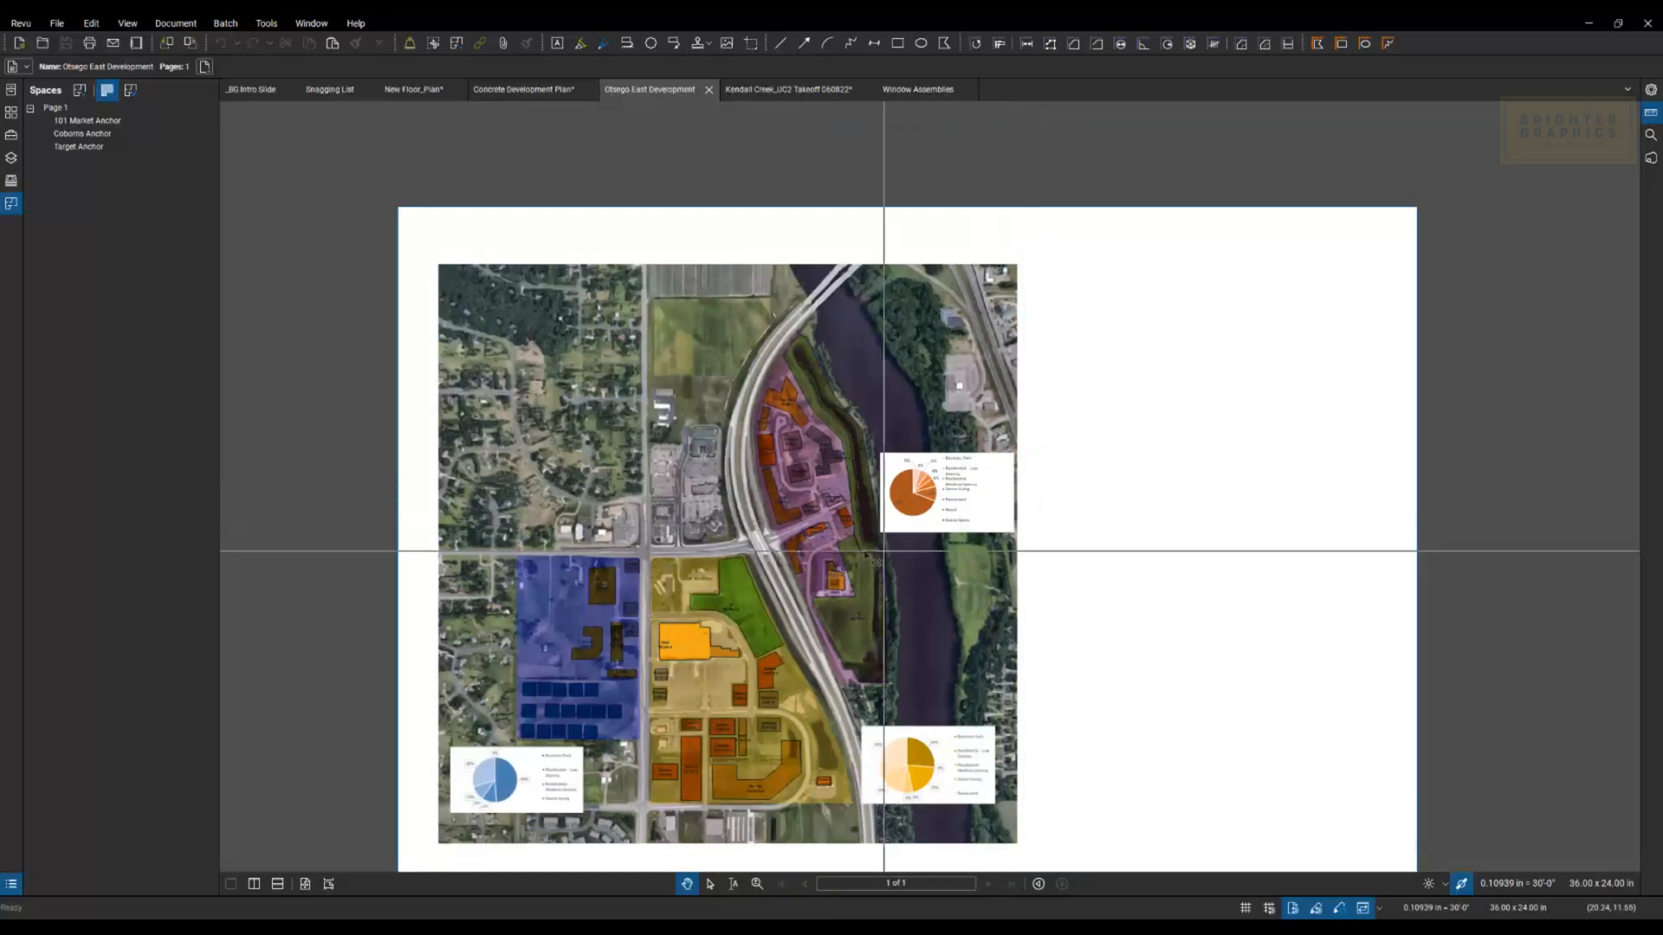
left_click_drag(383, 604, 354, 539)
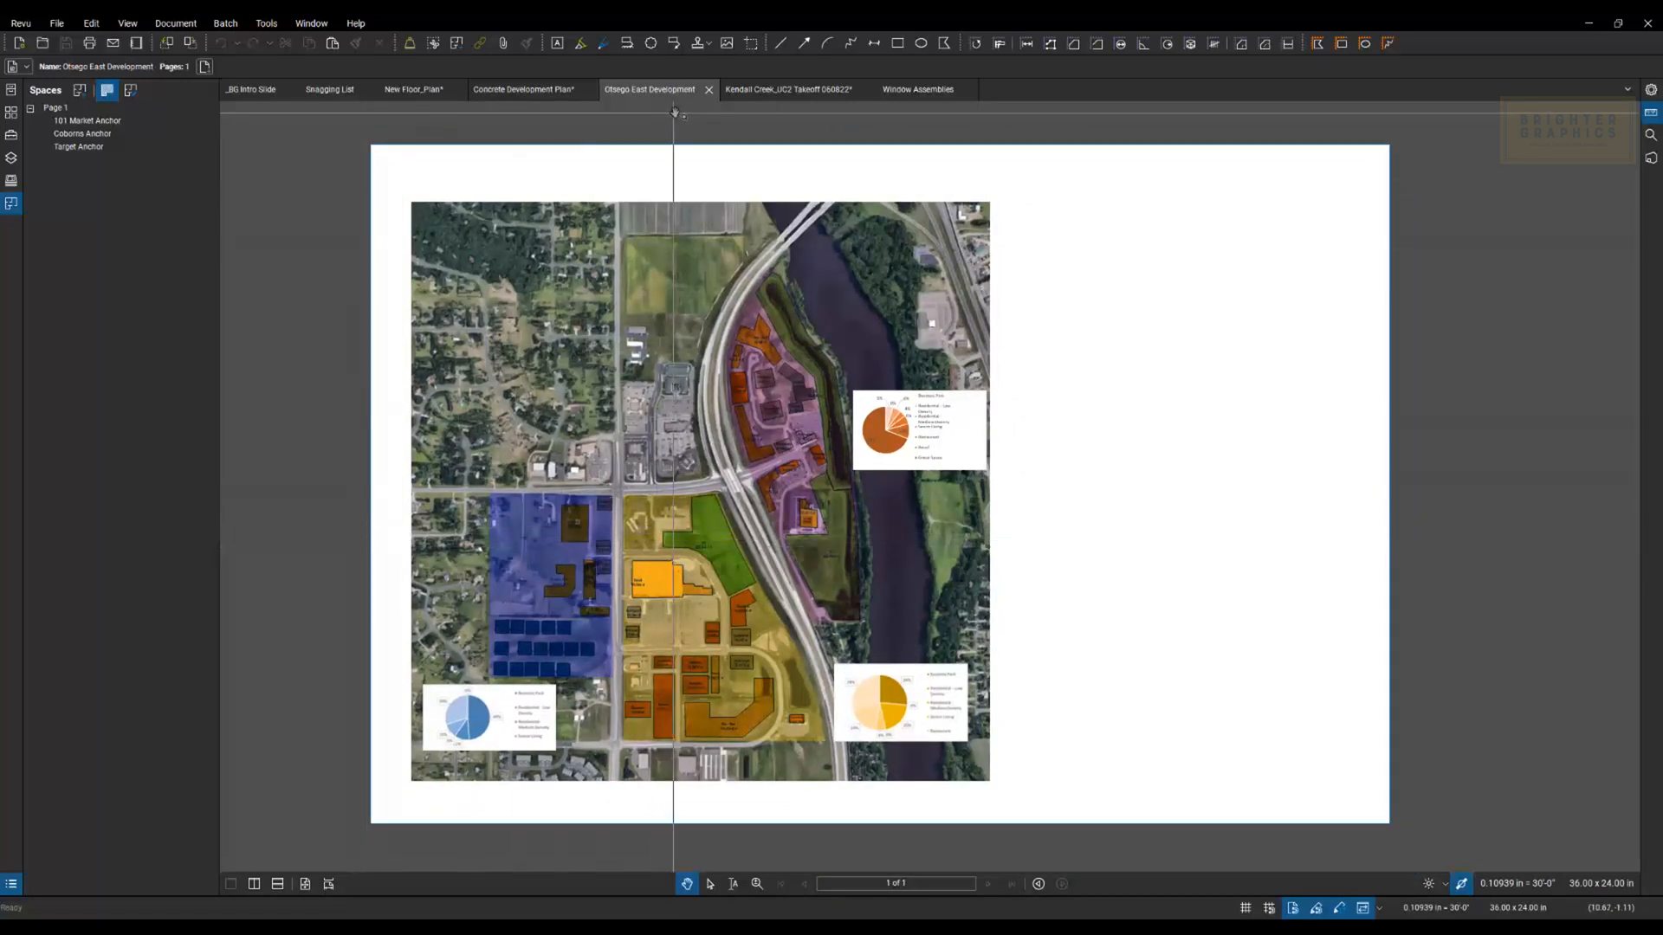
Step: Switch to the Kendall Creek takeoff and compare the Phase 1 space on sheet C-8A with the Phase 2 space on C-8B
left_click(784, 92)
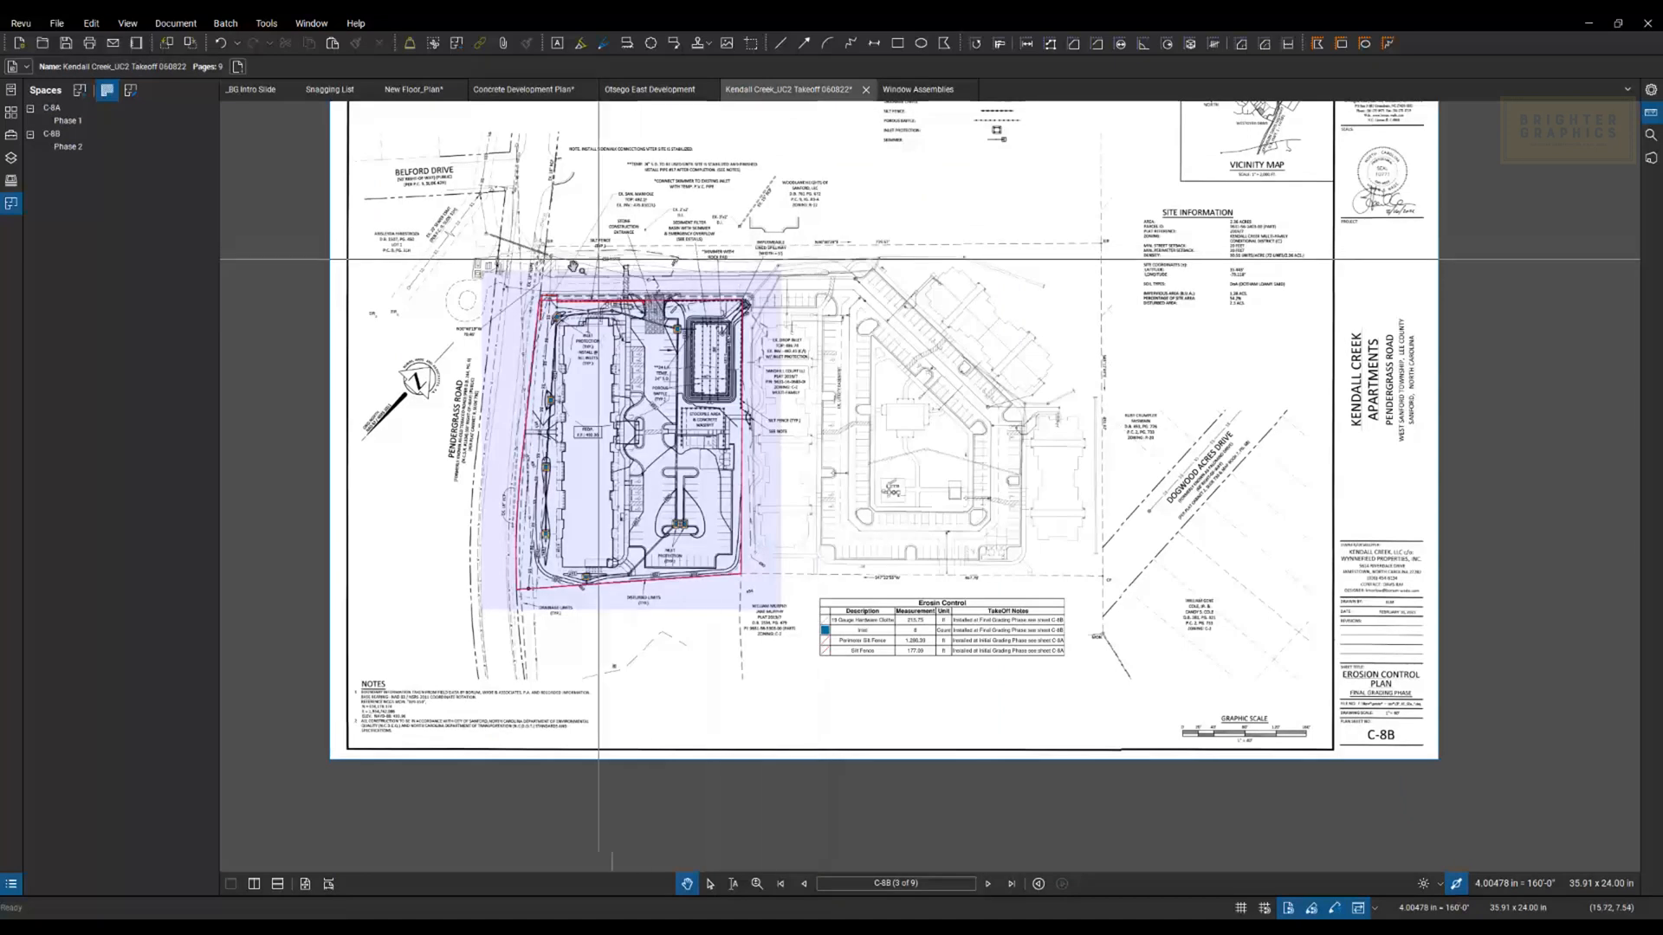
left_click(805, 884)
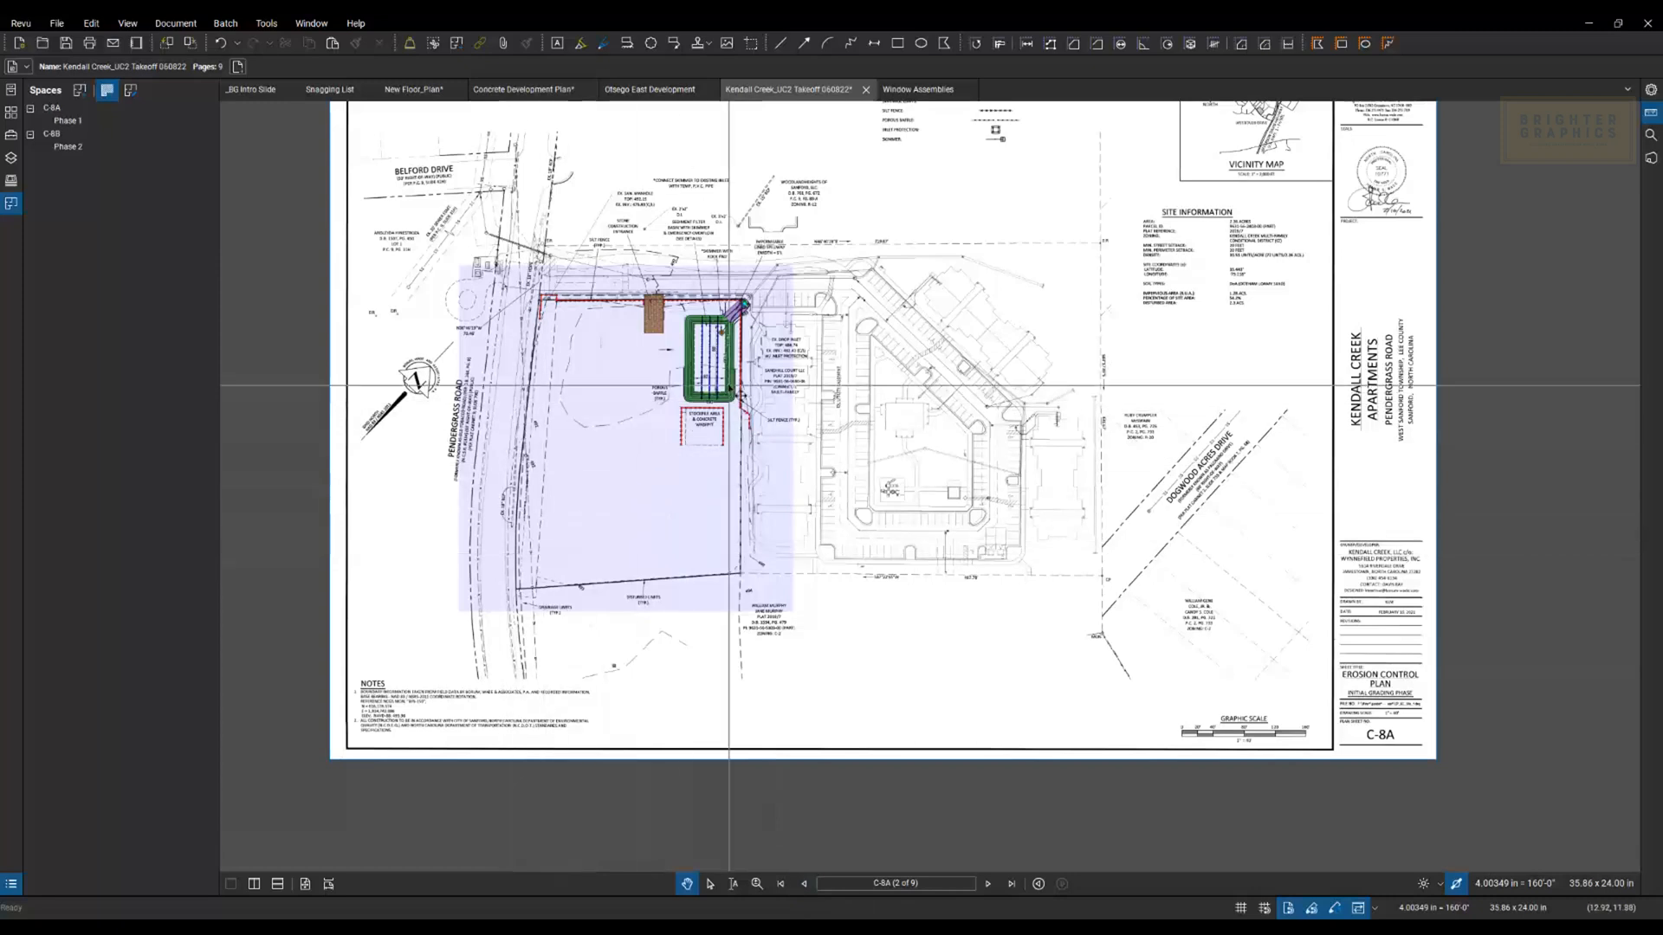
scroll(583, 338, "up", 1)
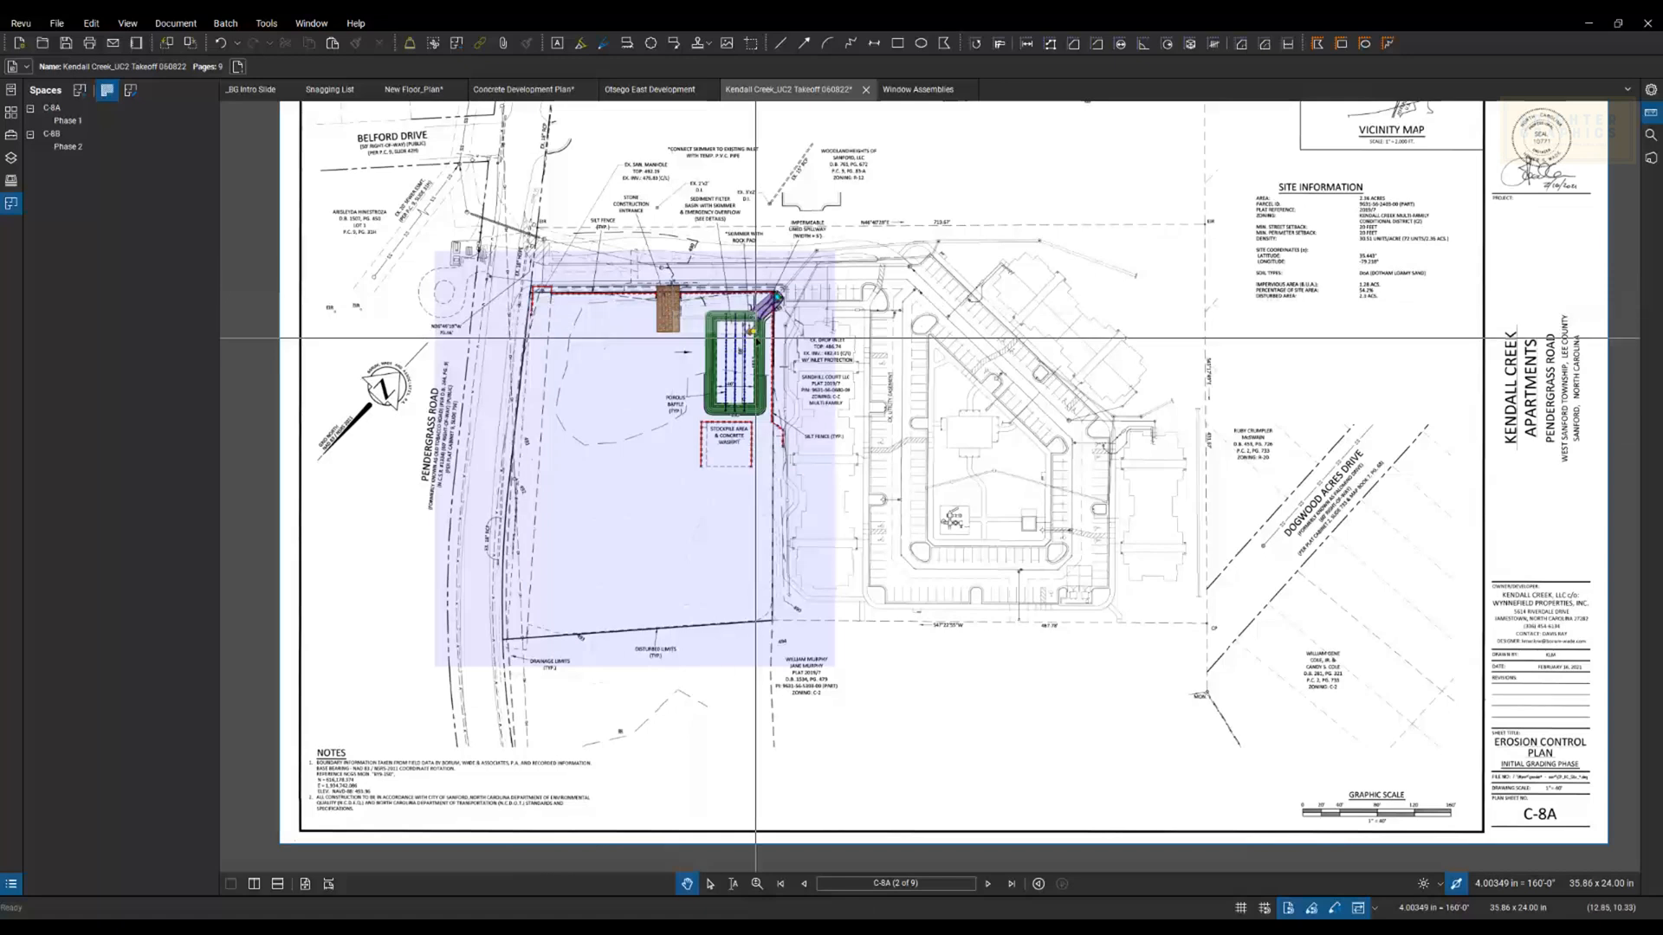
scroll(711, 400, "up", 3)
scroll(685, 502, "down", 3)
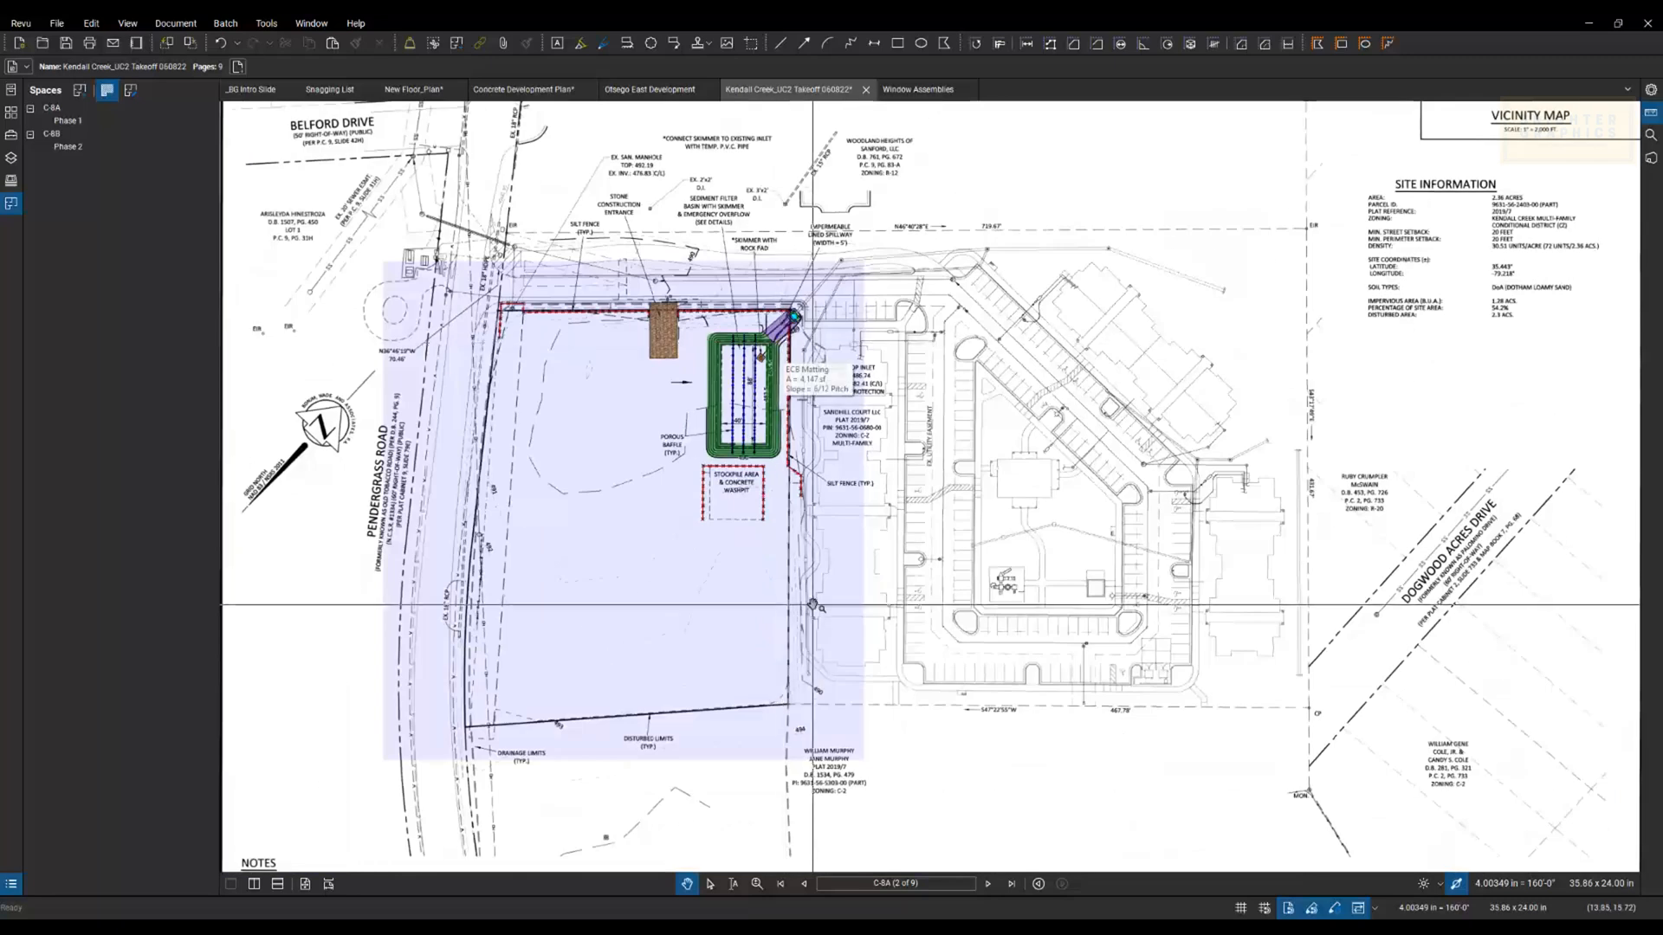
left_click(988, 884)
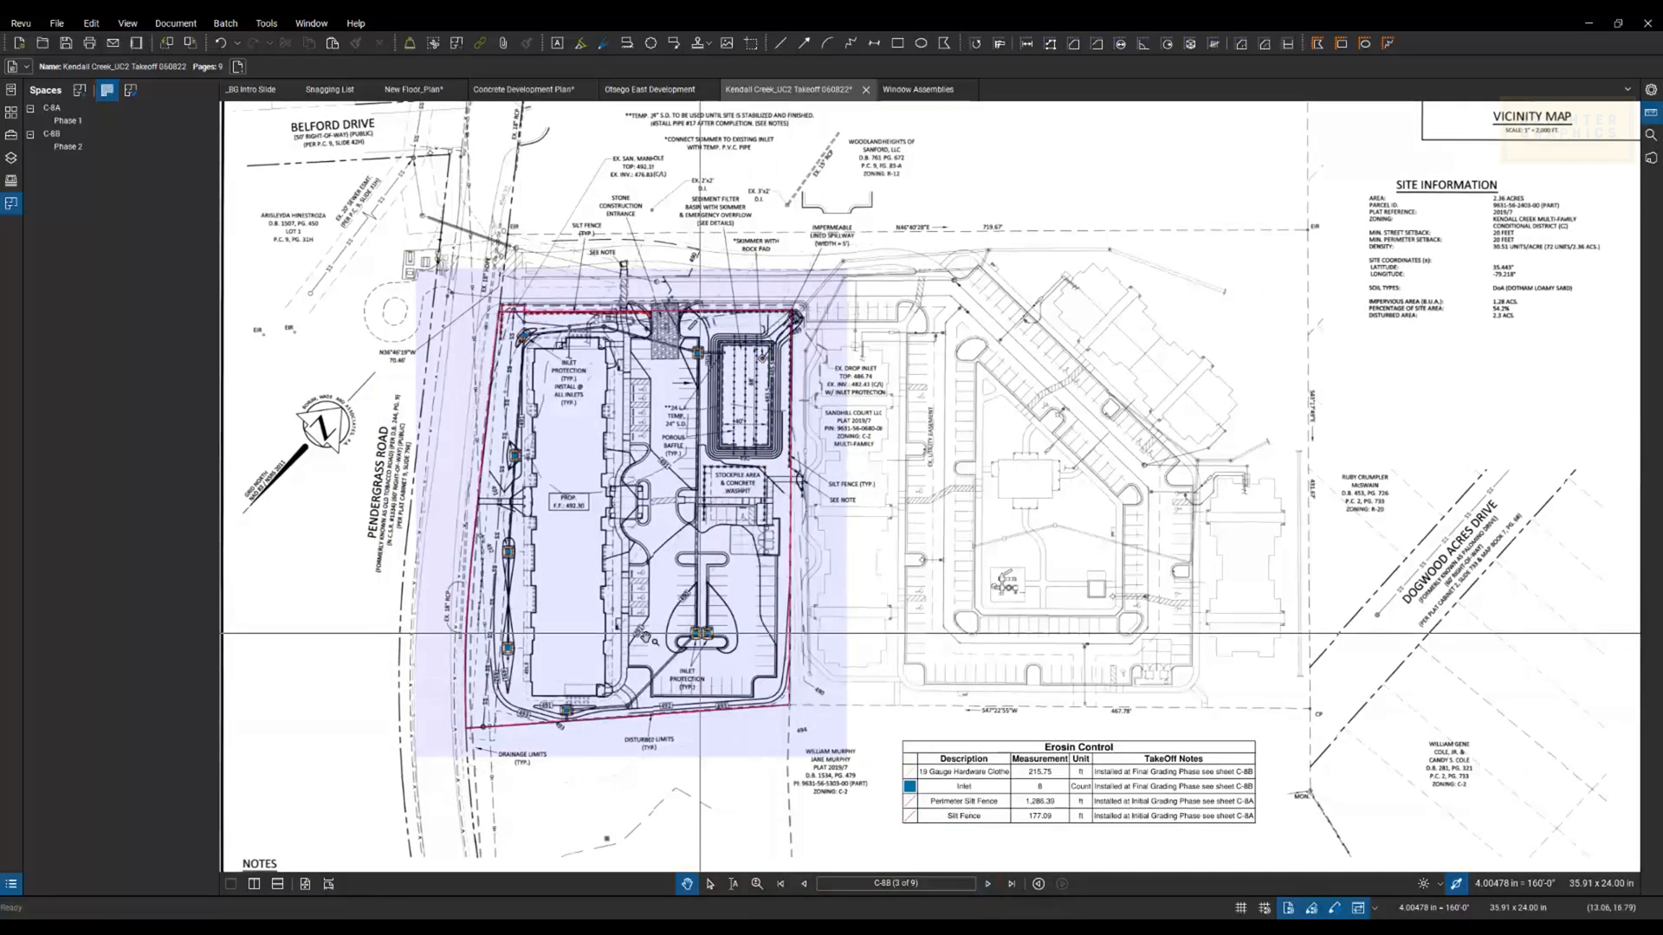
scroll(563, 503, "up", 3)
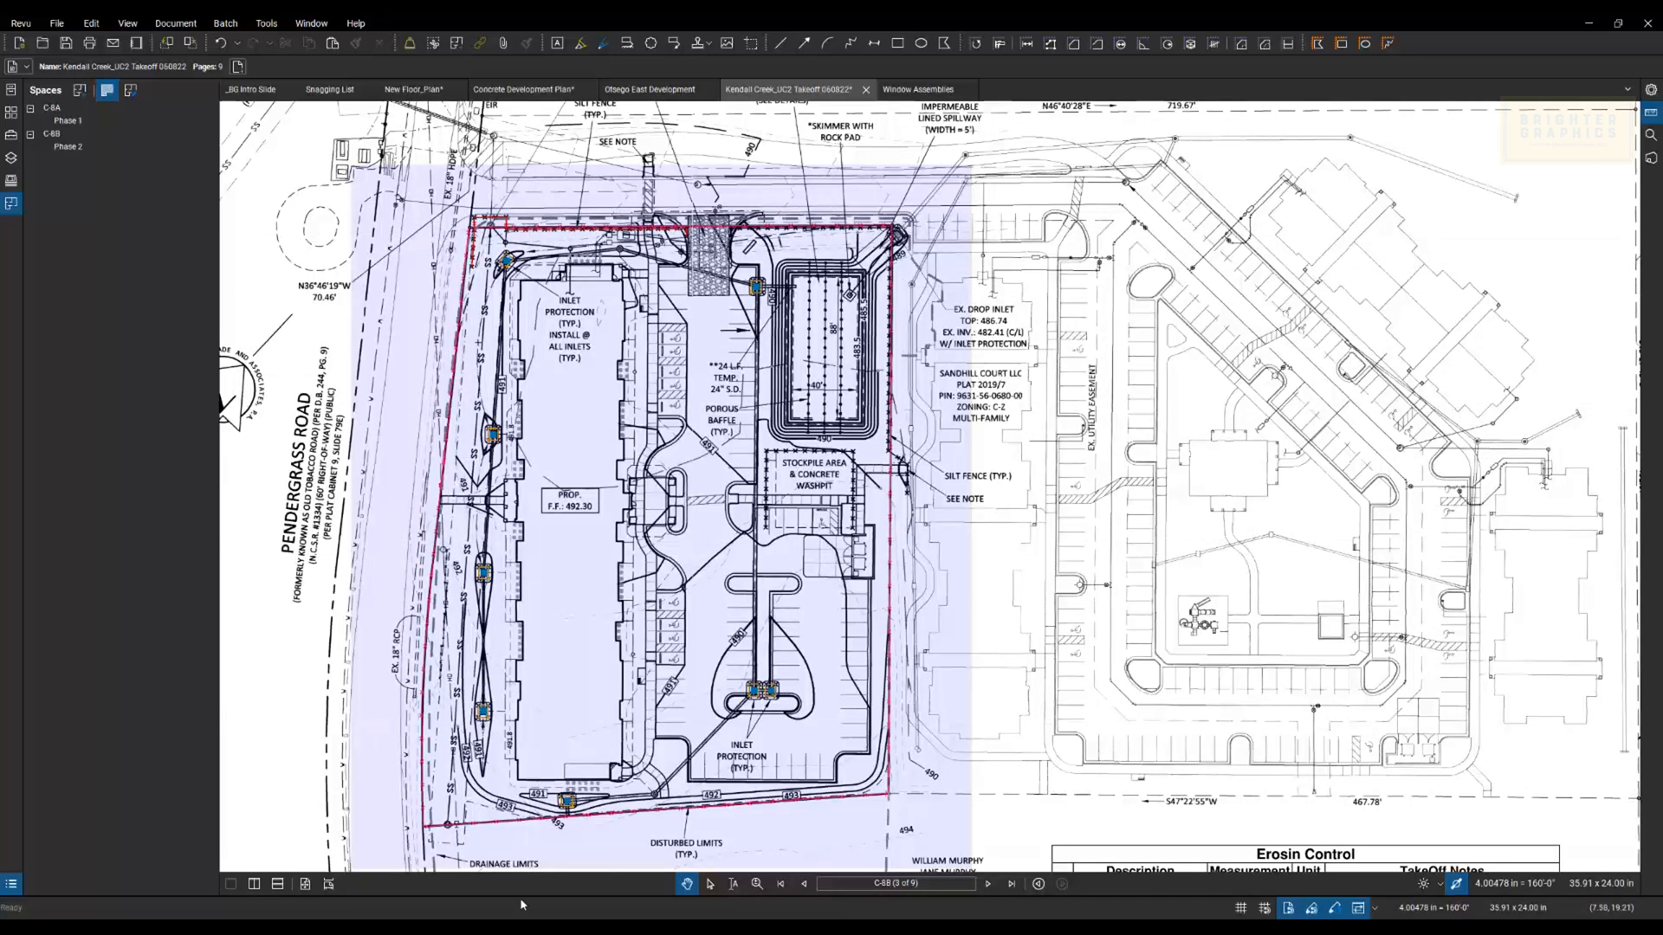
Step: Open the Markups List, review the erosion control markups grouped under Phase 1 and Phase 2, and close the list
left_click_drag(520, 895, 509, 630)
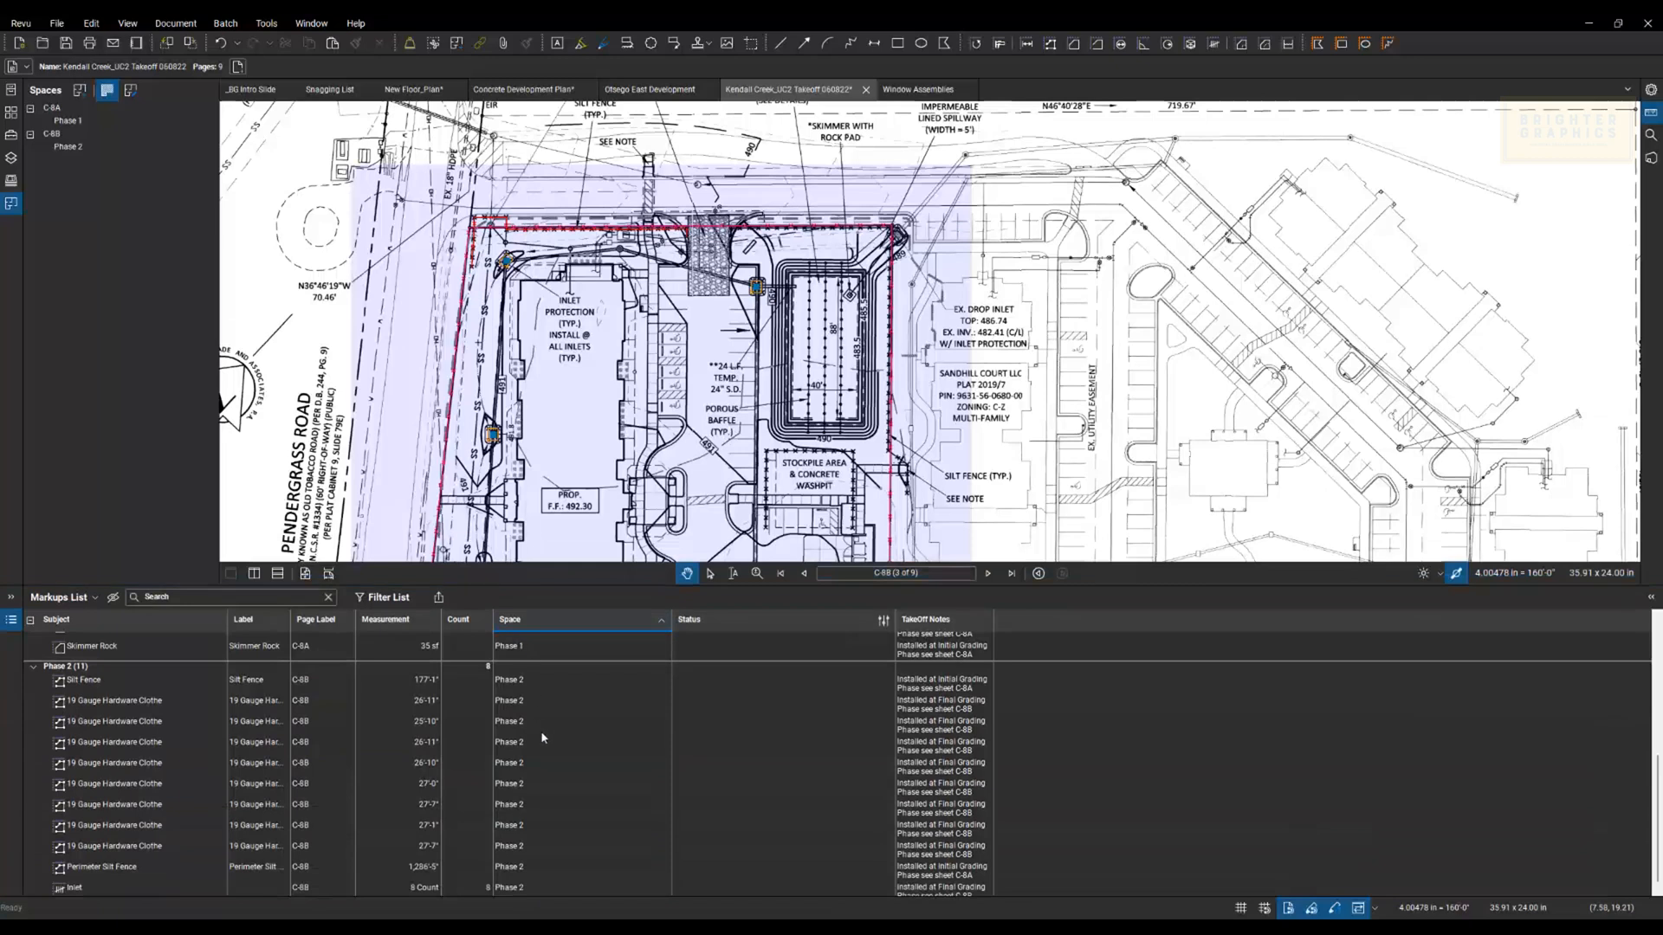
scroll(535, 650, "up", 5)
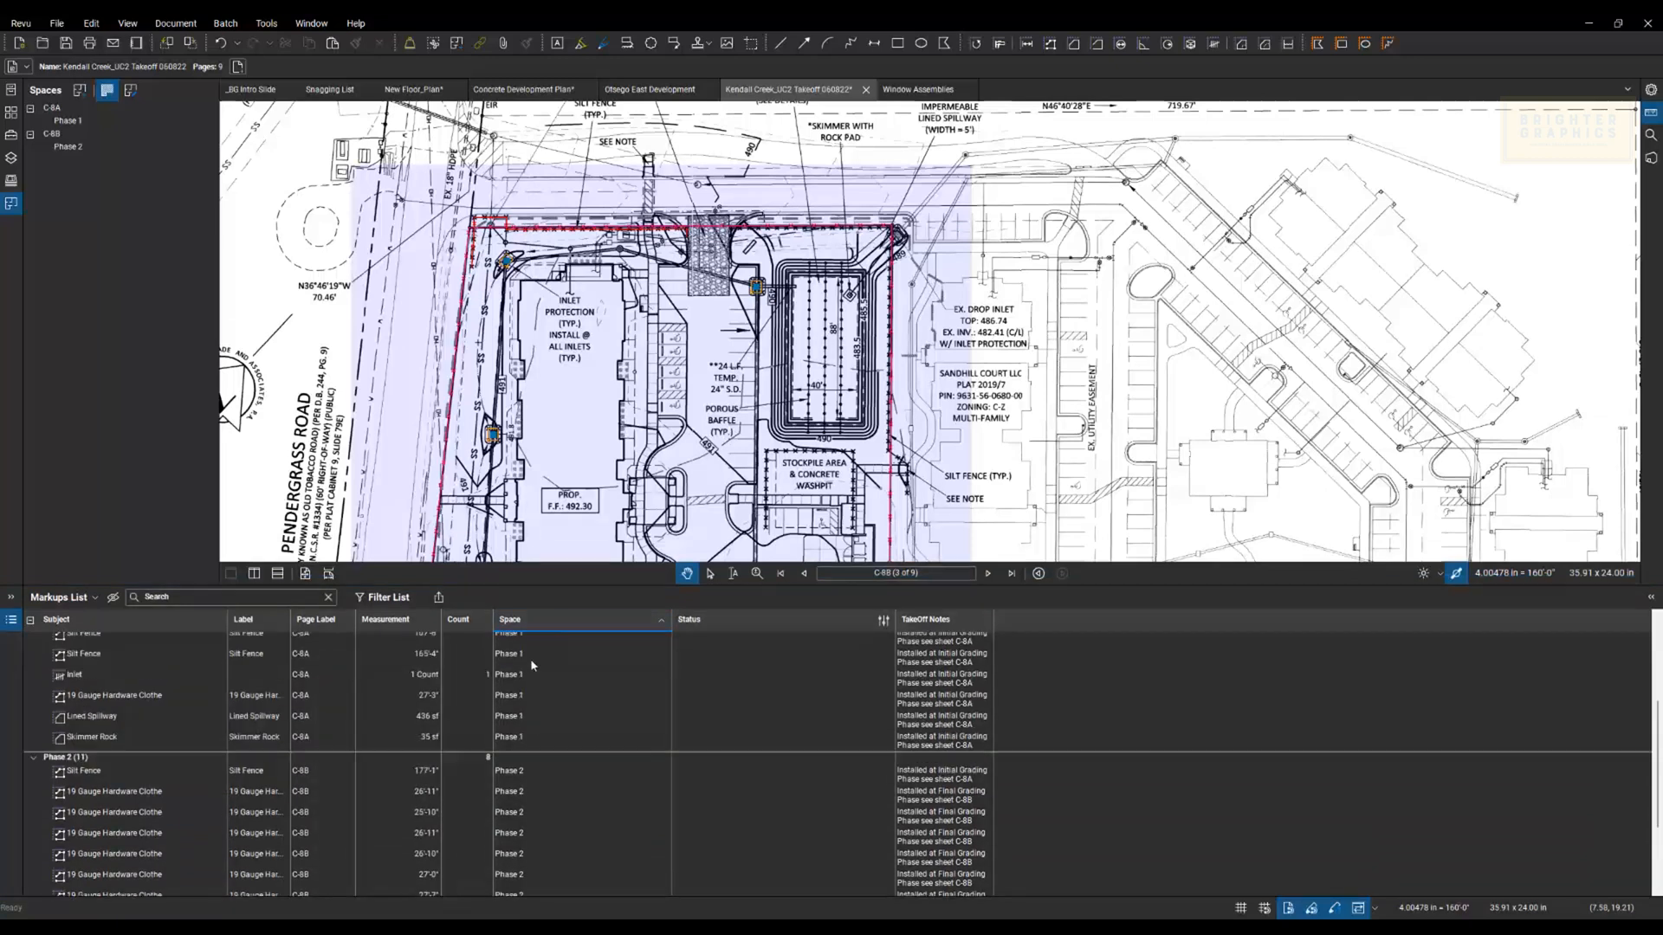
scroll(532, 664, "down", 5)
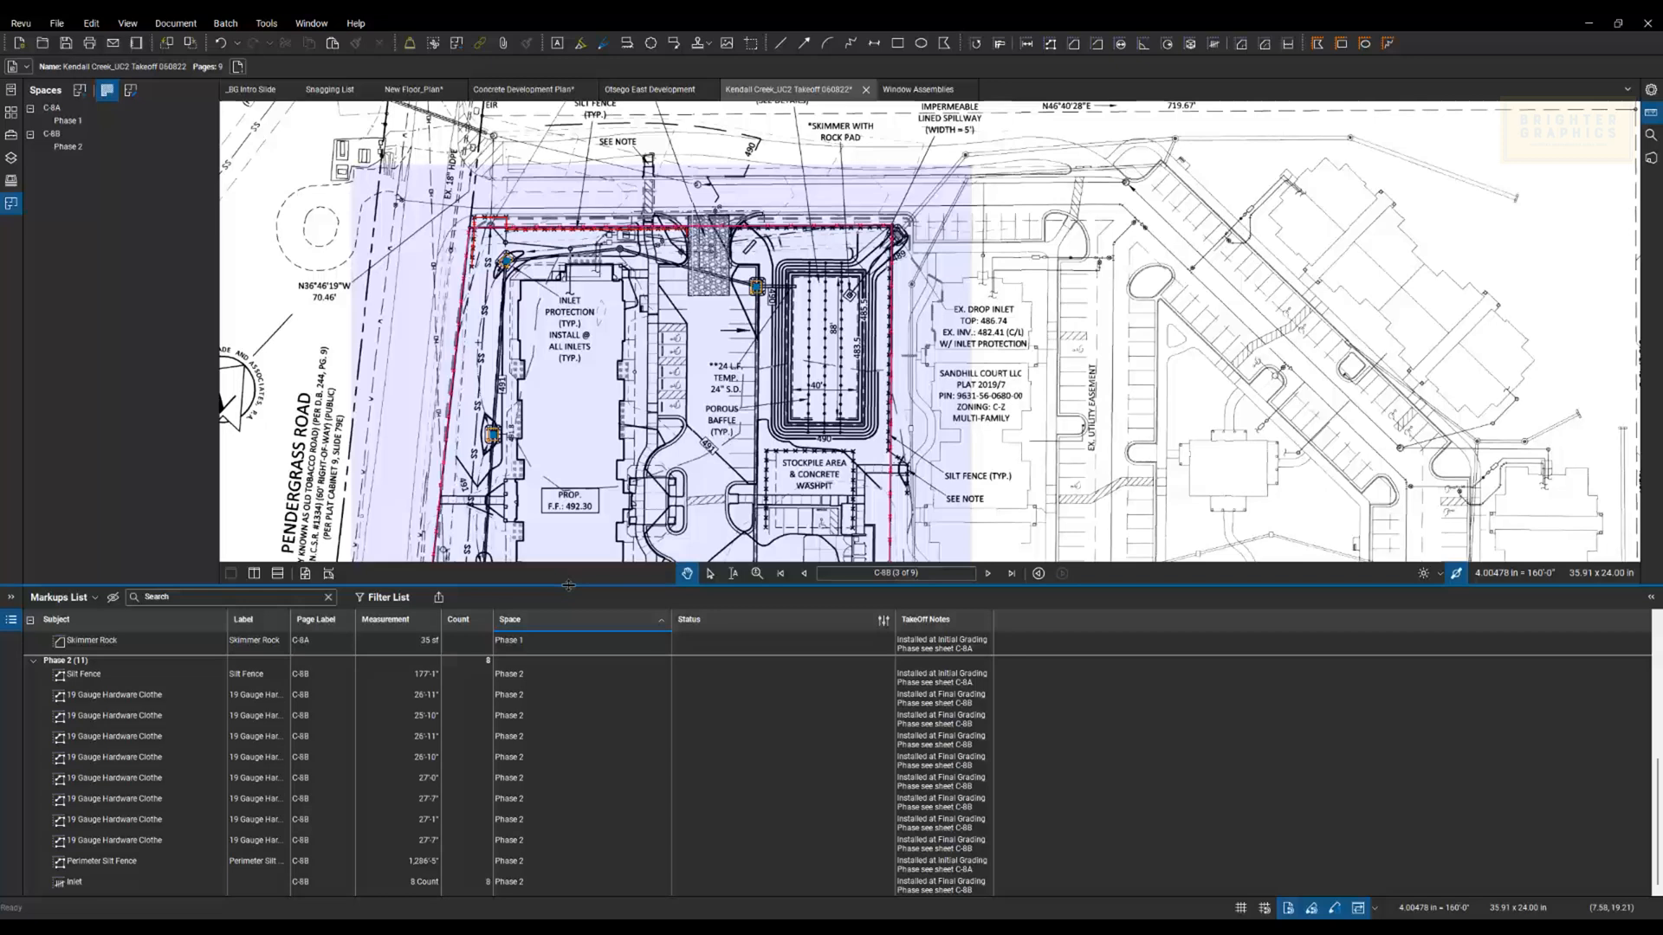
left_click_drag(568, 586, 568, 893)
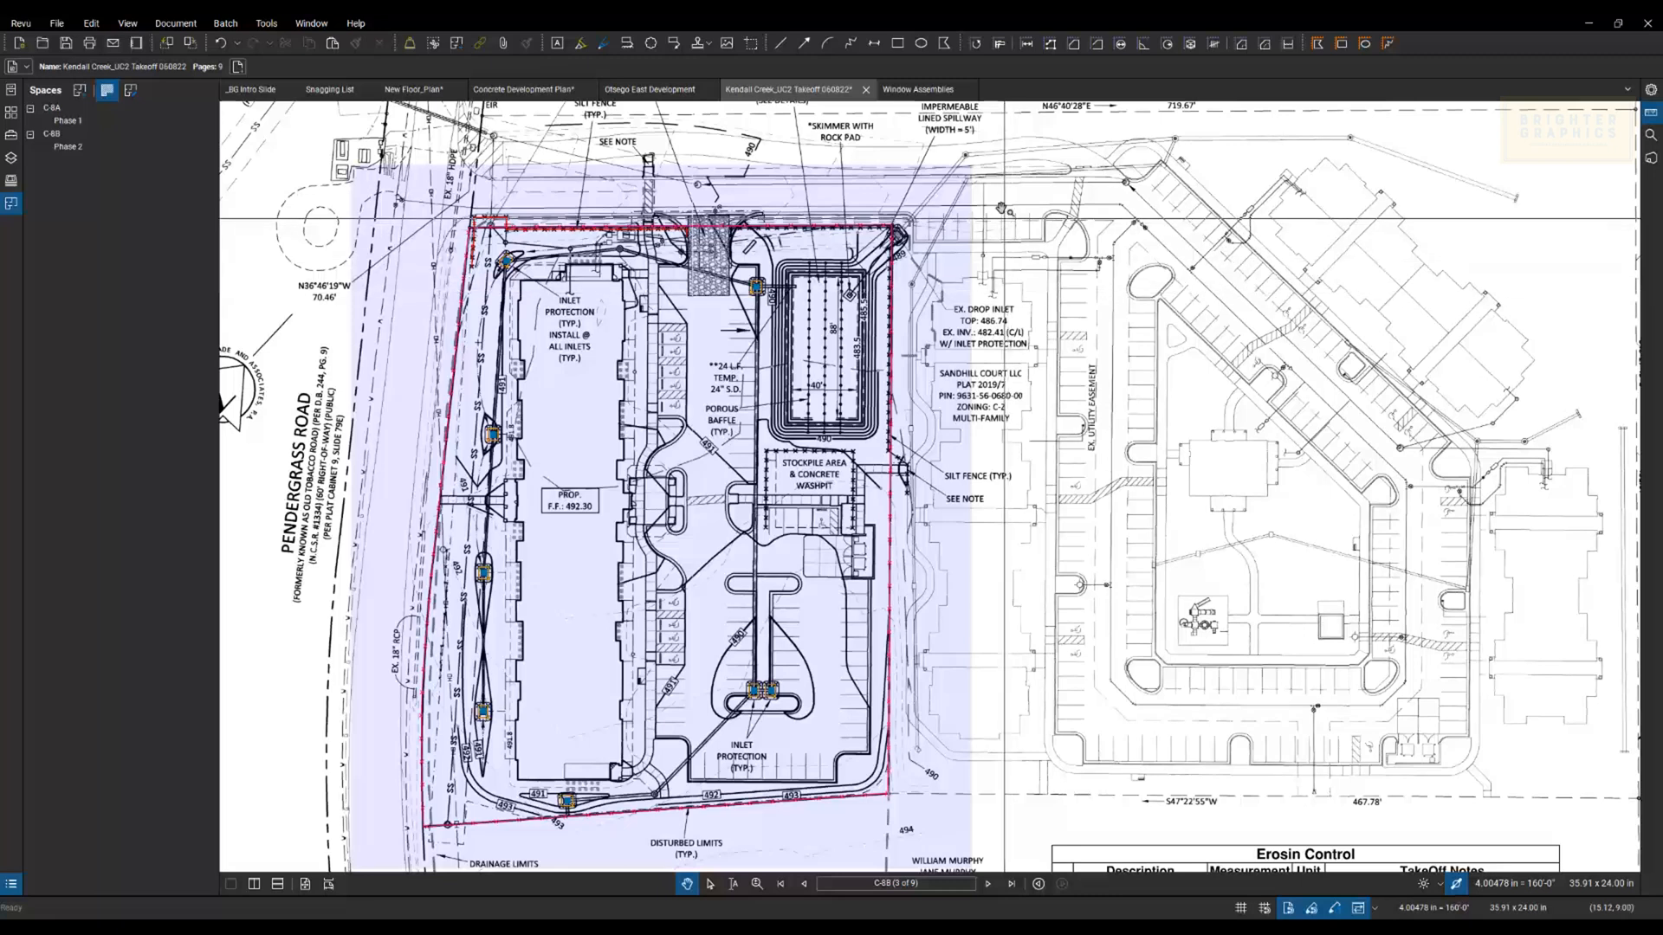
Step: Switch to the Window Assemblies drawing, examine the storefront markups on the West Elevation, and select the lower SF-J count
left_click(912, 90)
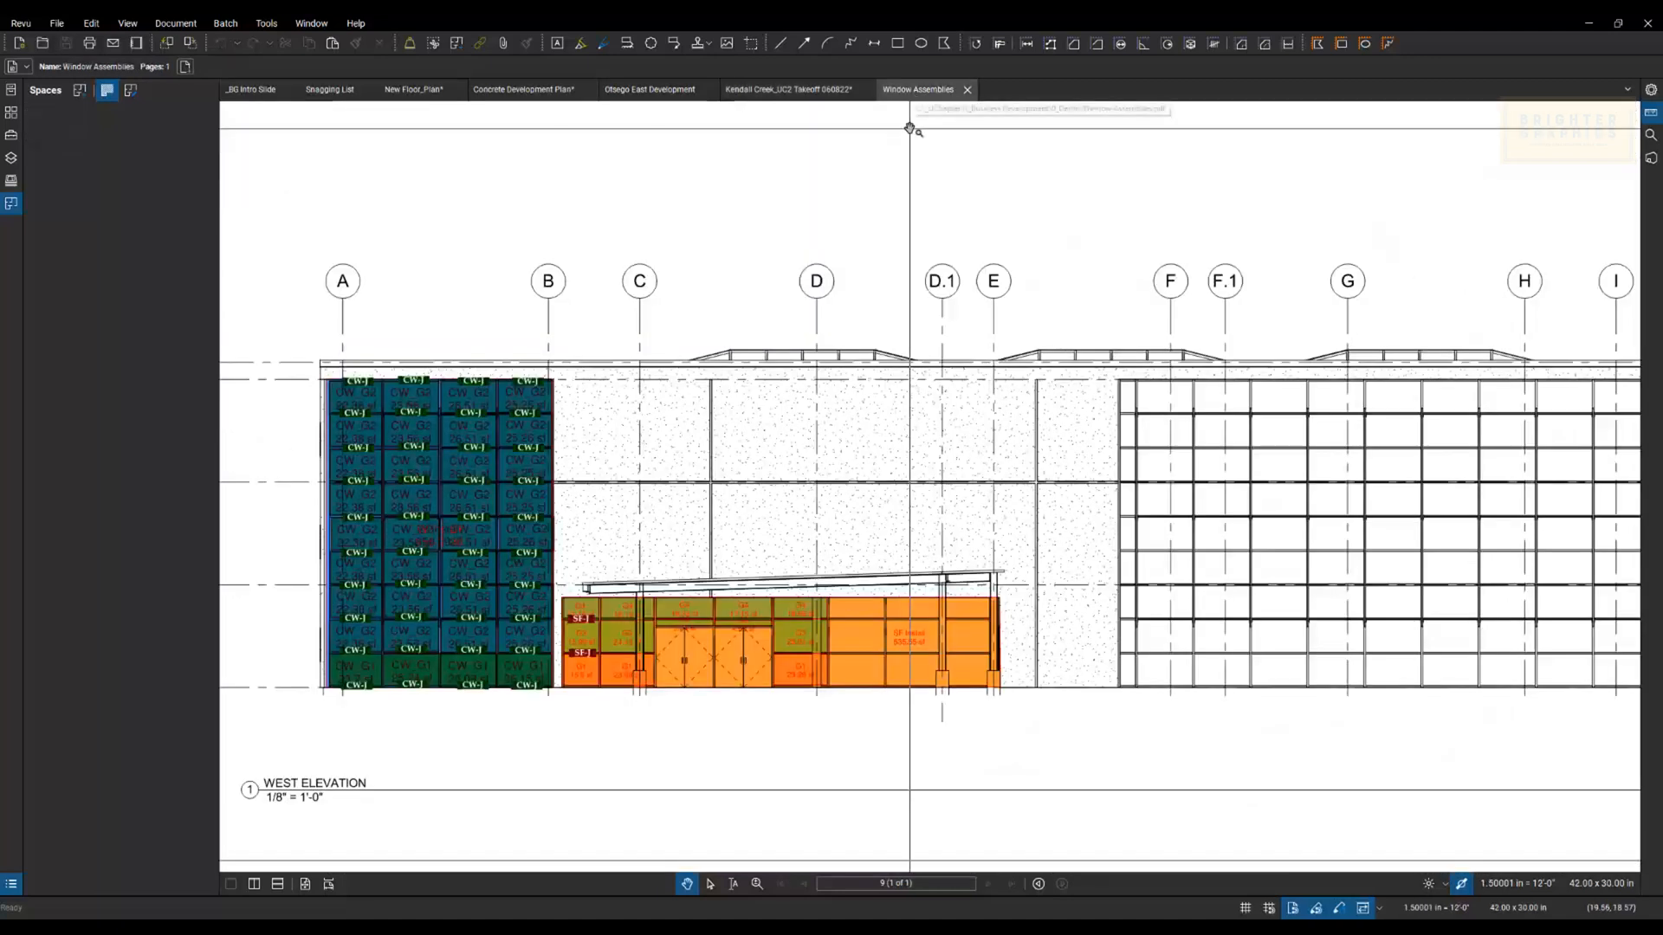
left_click_drag(867, 340, 851, 273)
scroll(771, 398, "down", 4)
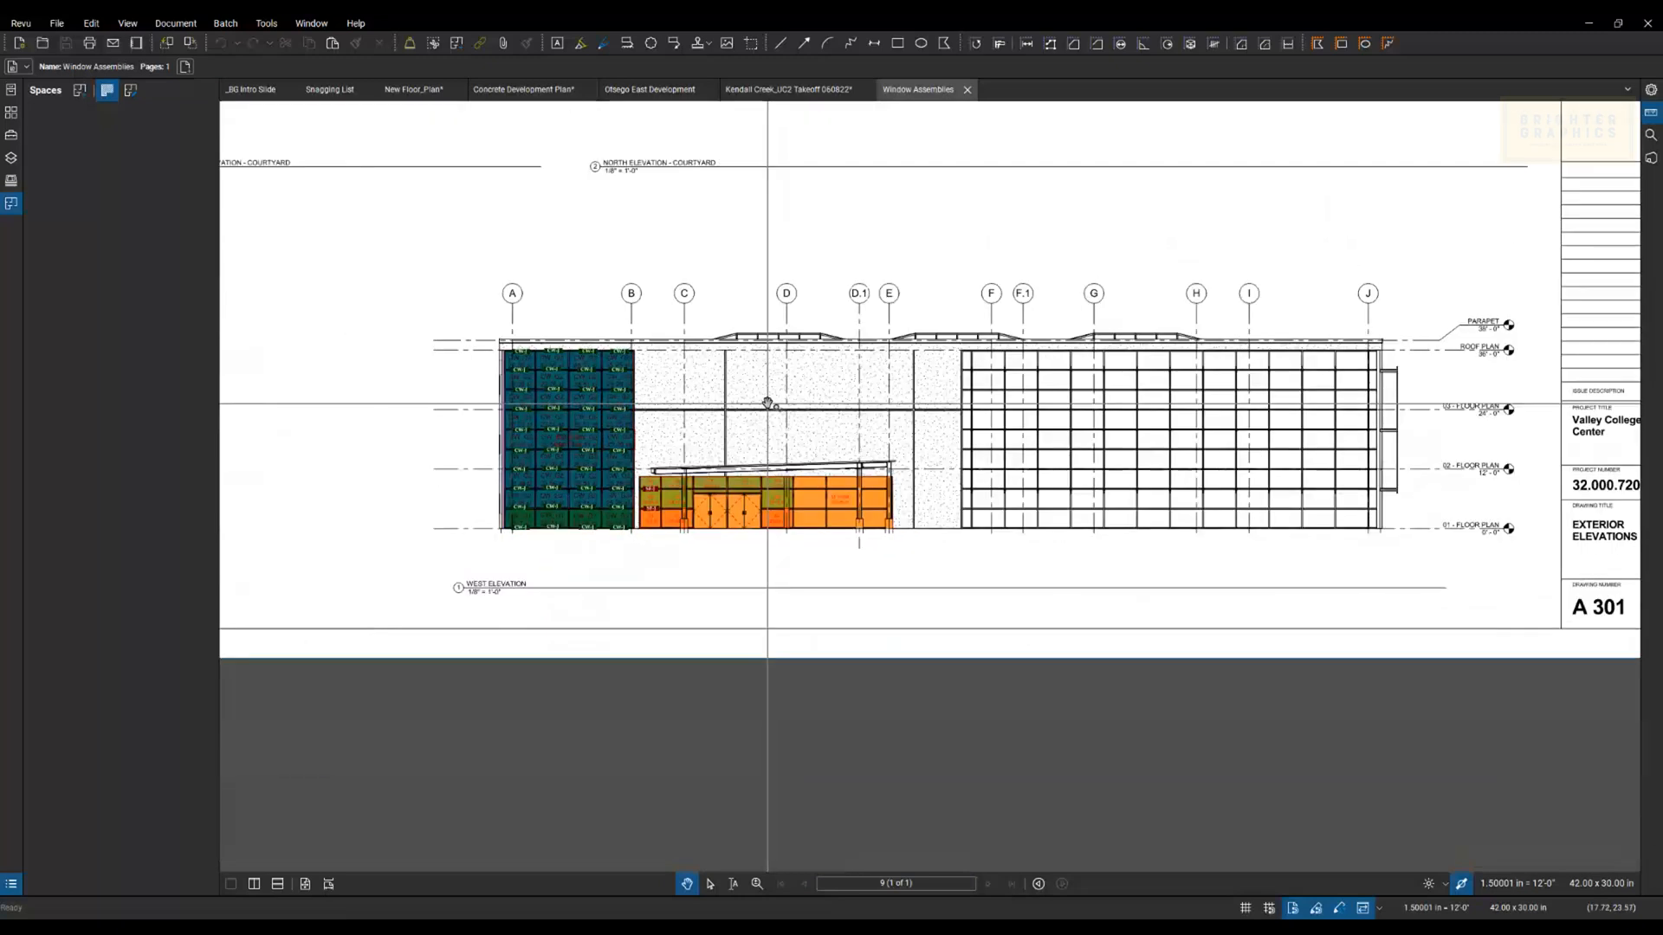
scroll(755, 540, "up", 3)
scroll(755, 540, "up", 2)
scroll(757, 631, "up", 3)
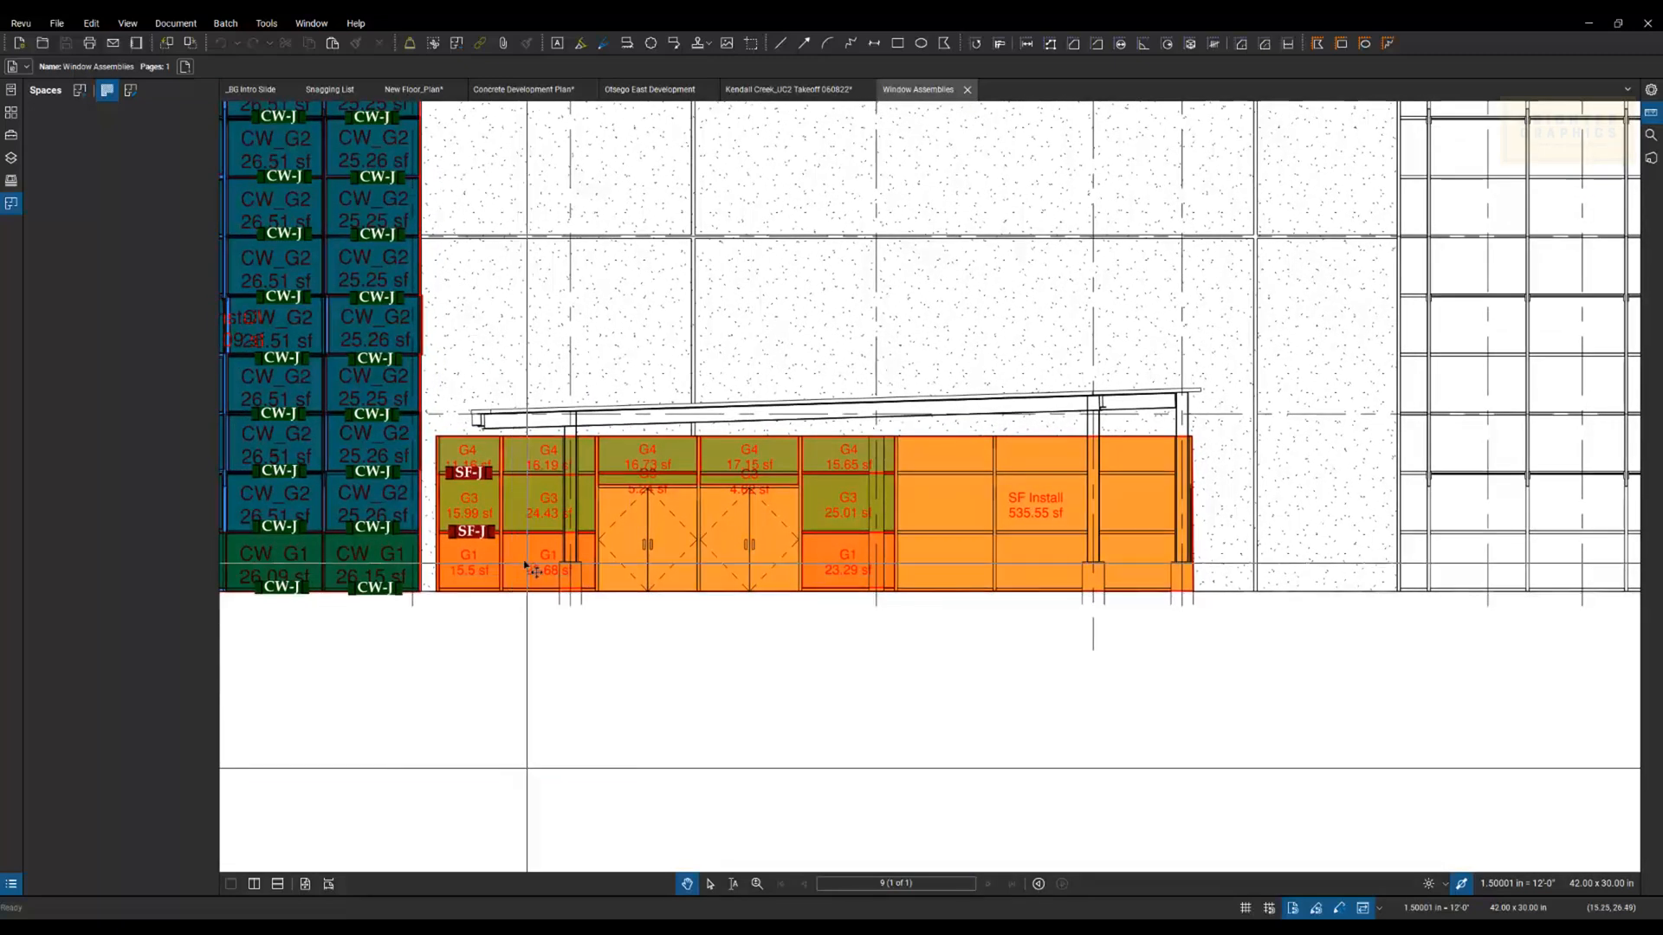
scroll(468, 573, "up", 3)
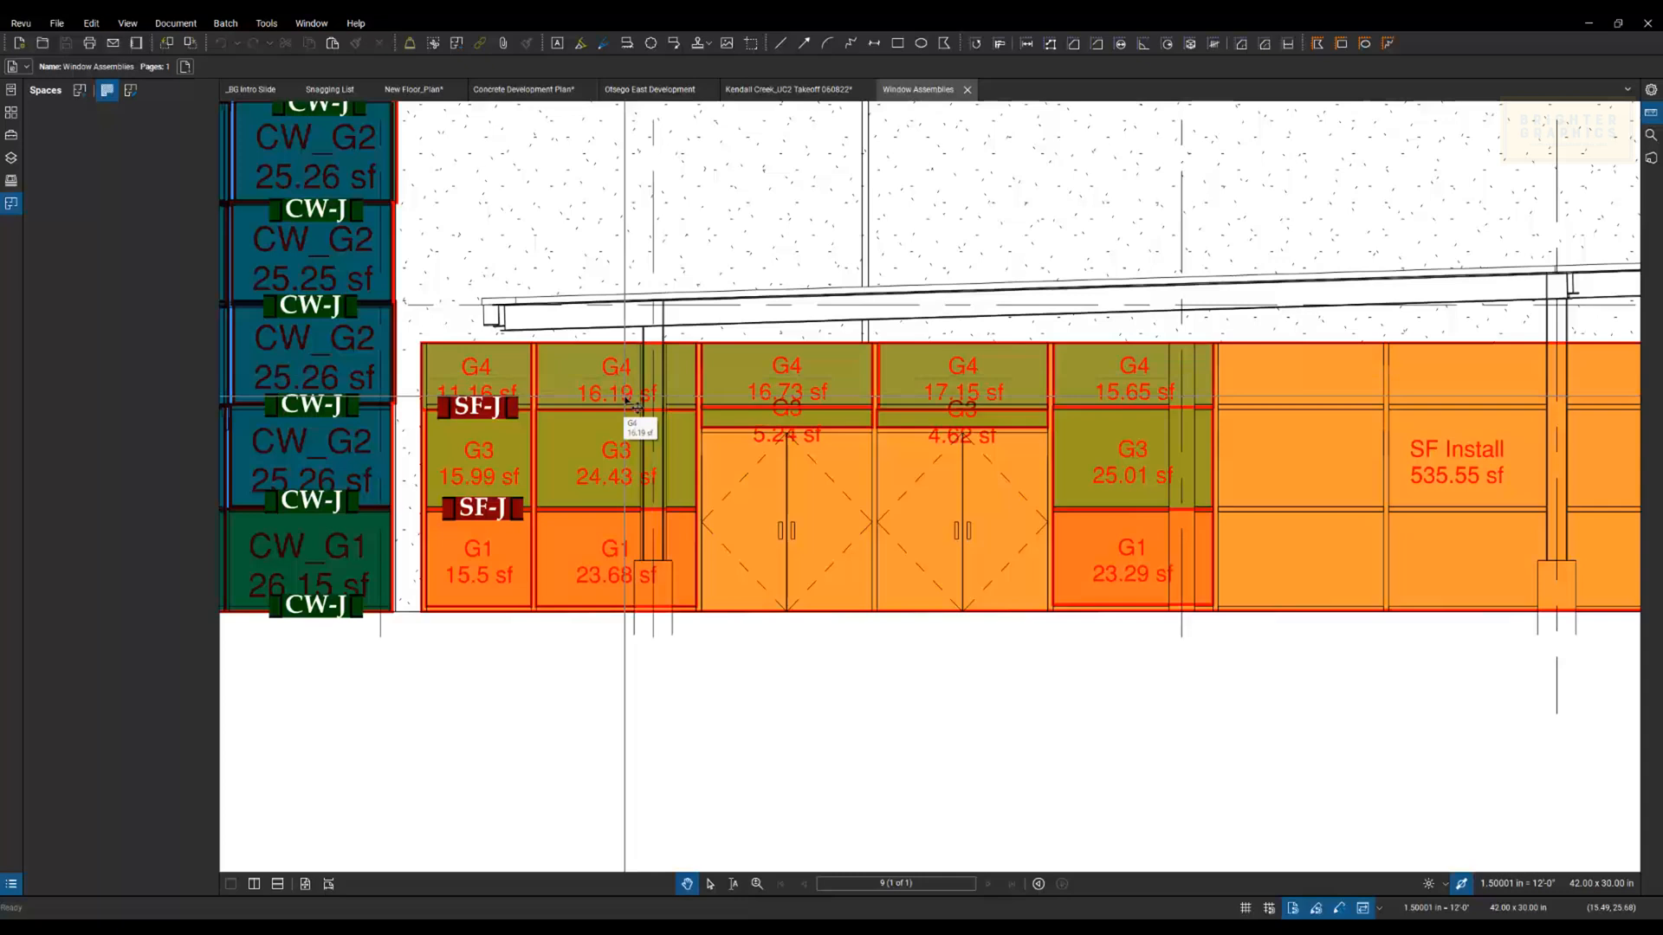
left_click(481, 519)
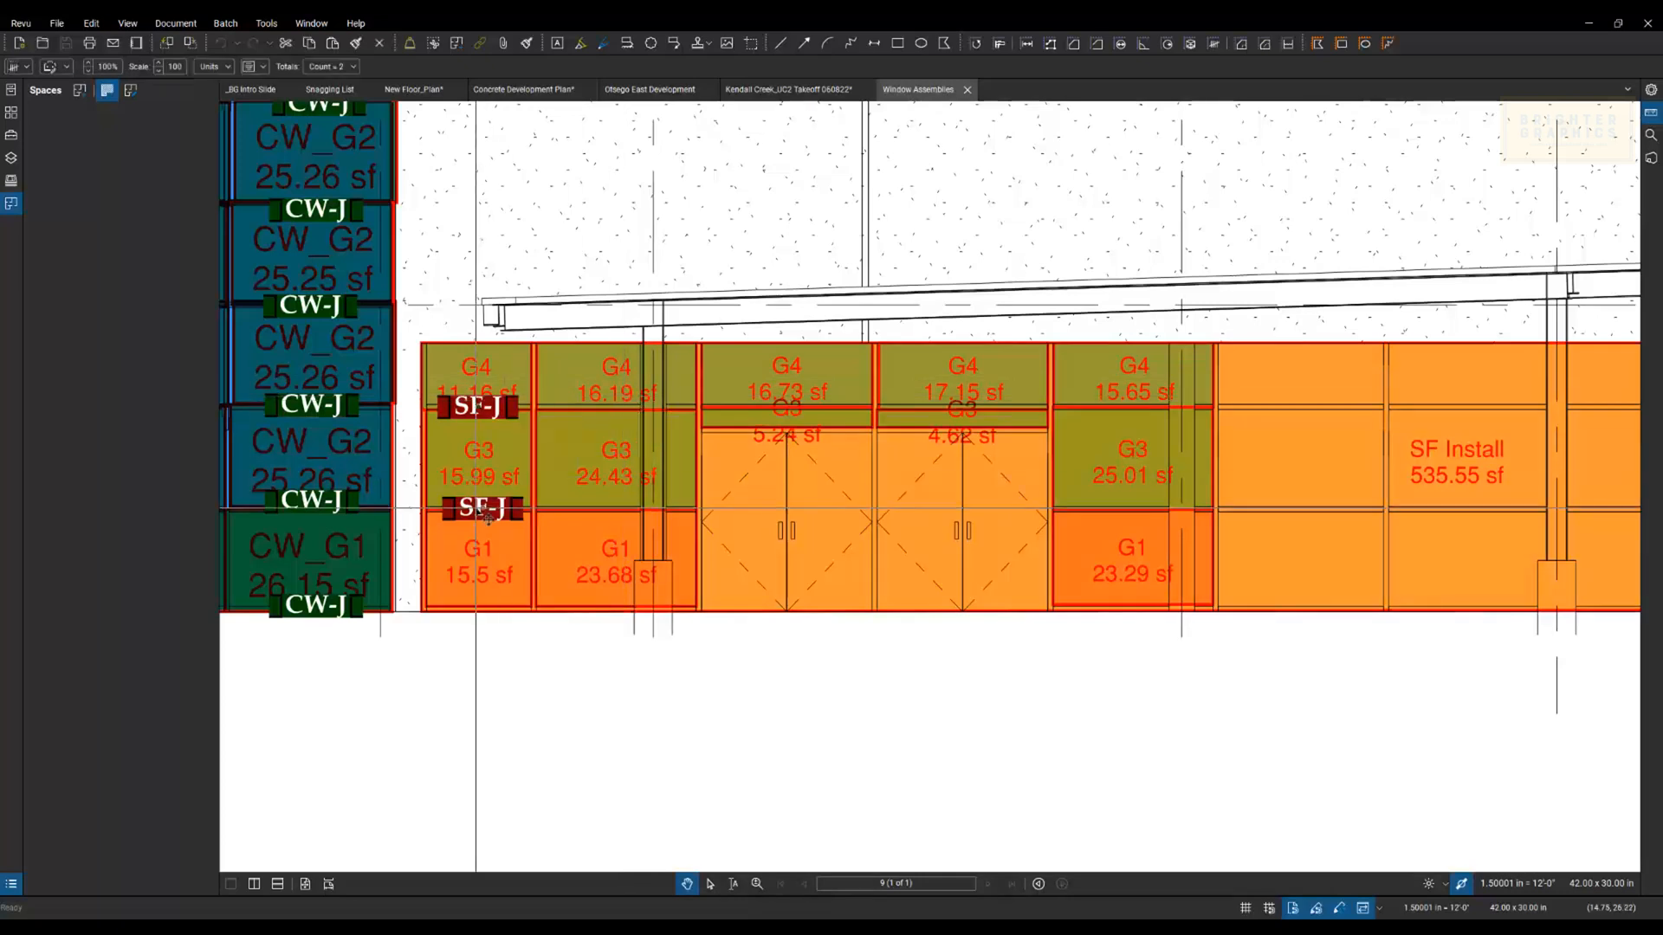
Step: Examine the storefront joint counts and glass areas on the storefront elevation, and select the SF Install area
scroll(437, 519, "up", 3)
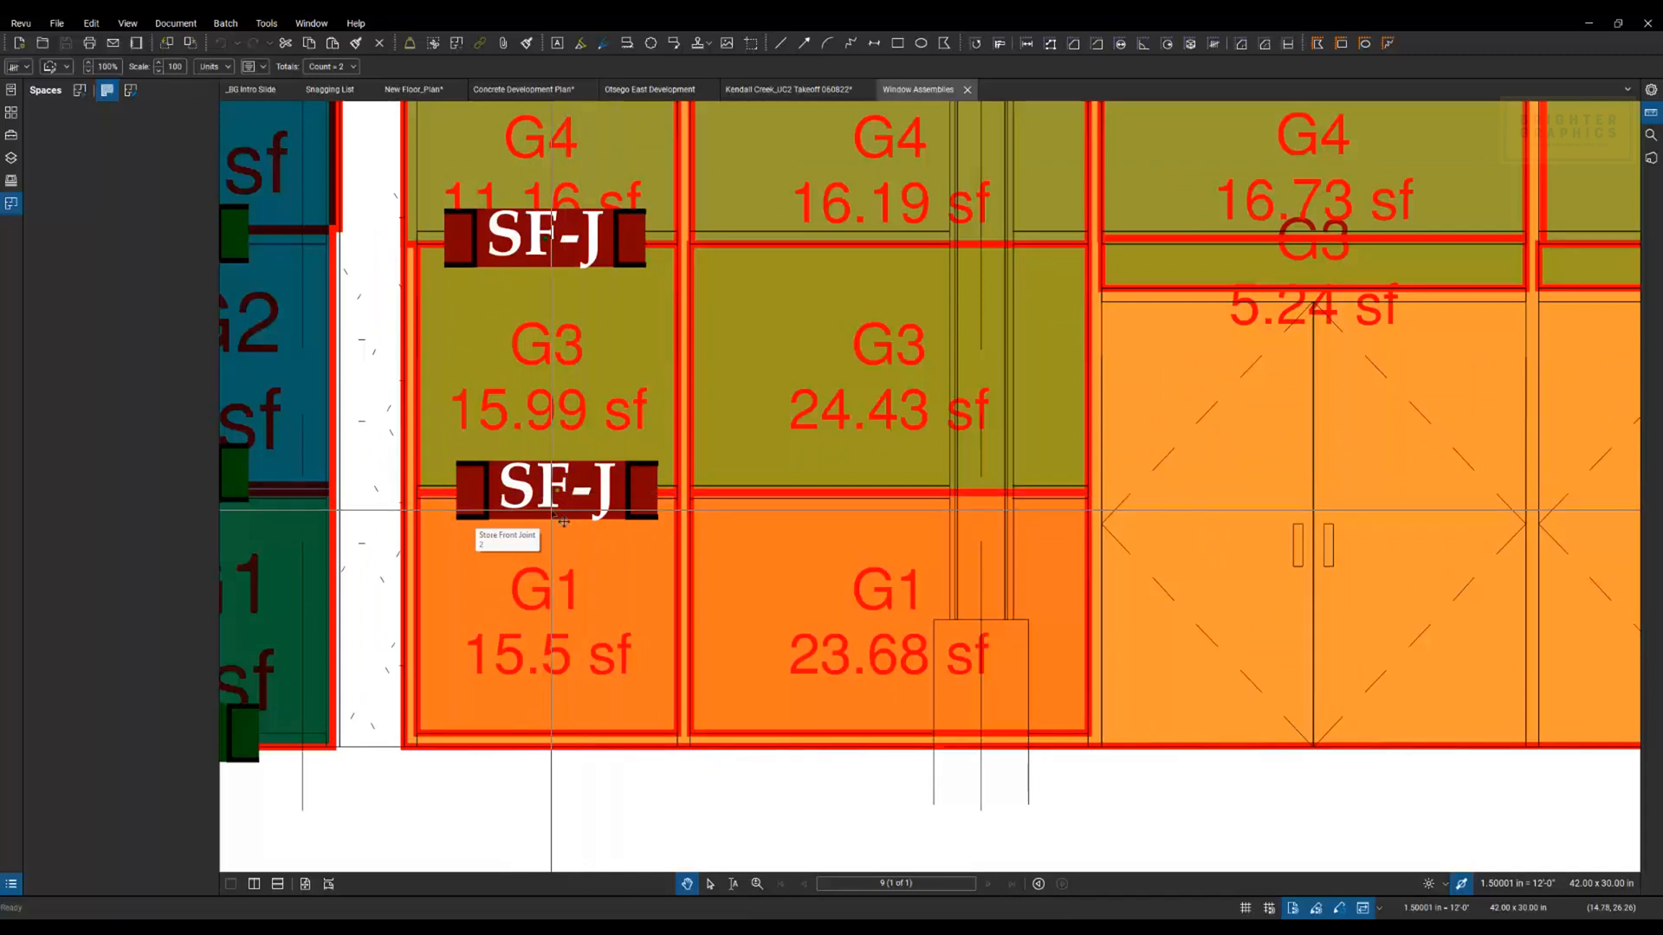
scroll(563, 521, "down", 1)
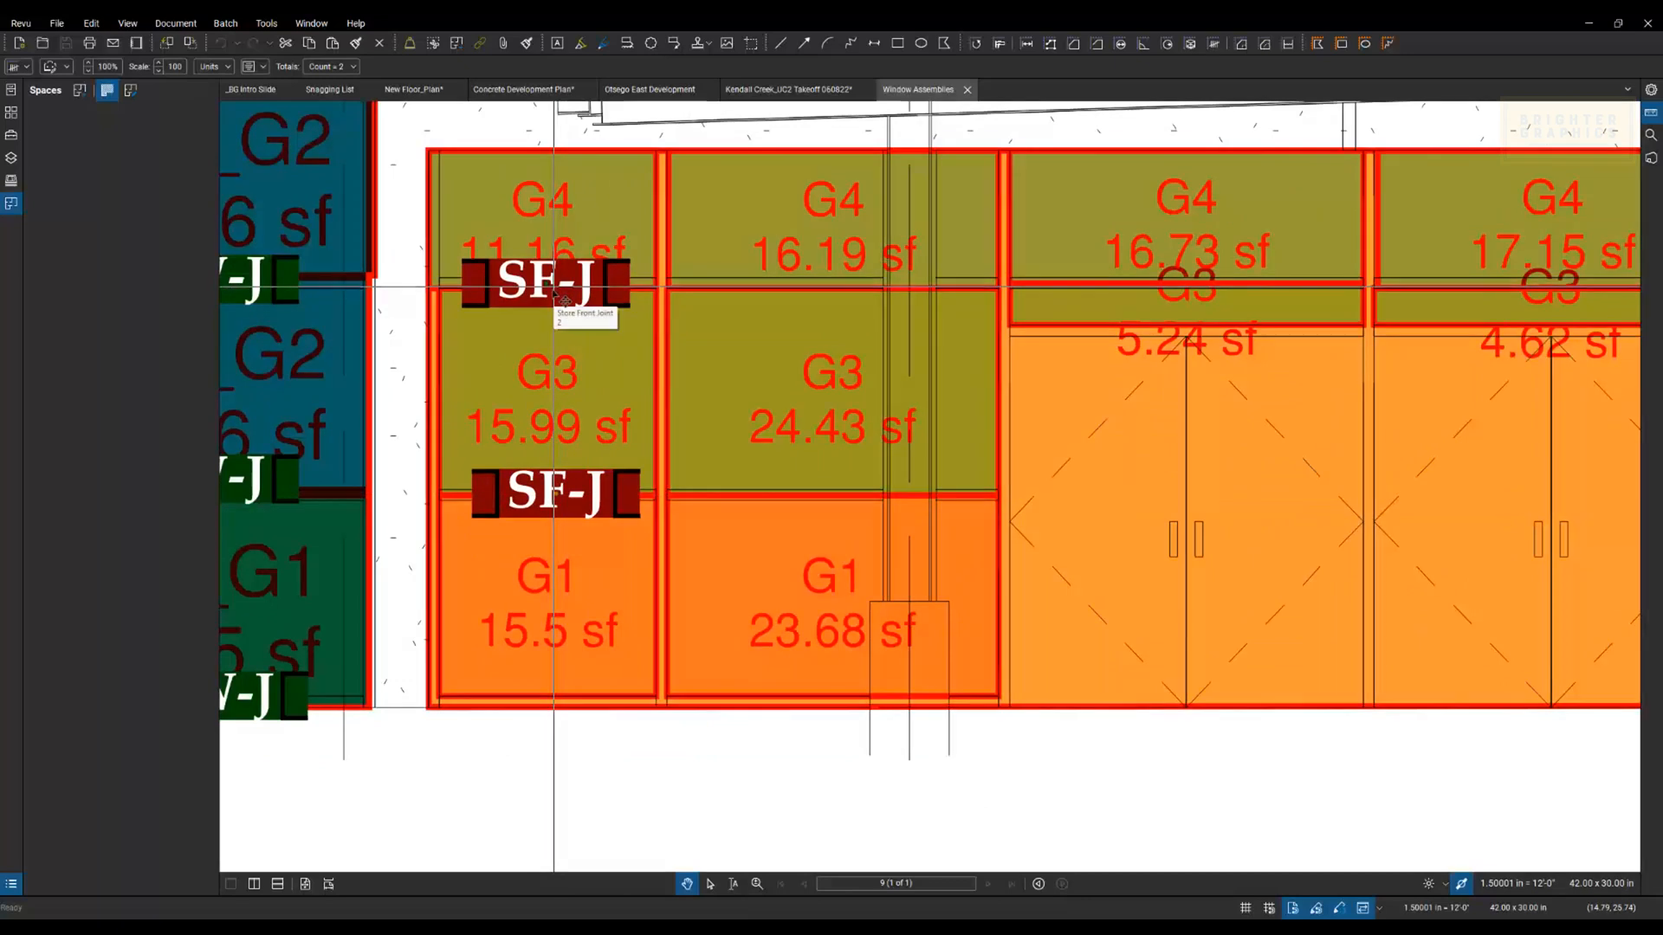
scroll(559, 355, "down", 1)
scroll(559, 351, "down", 3)
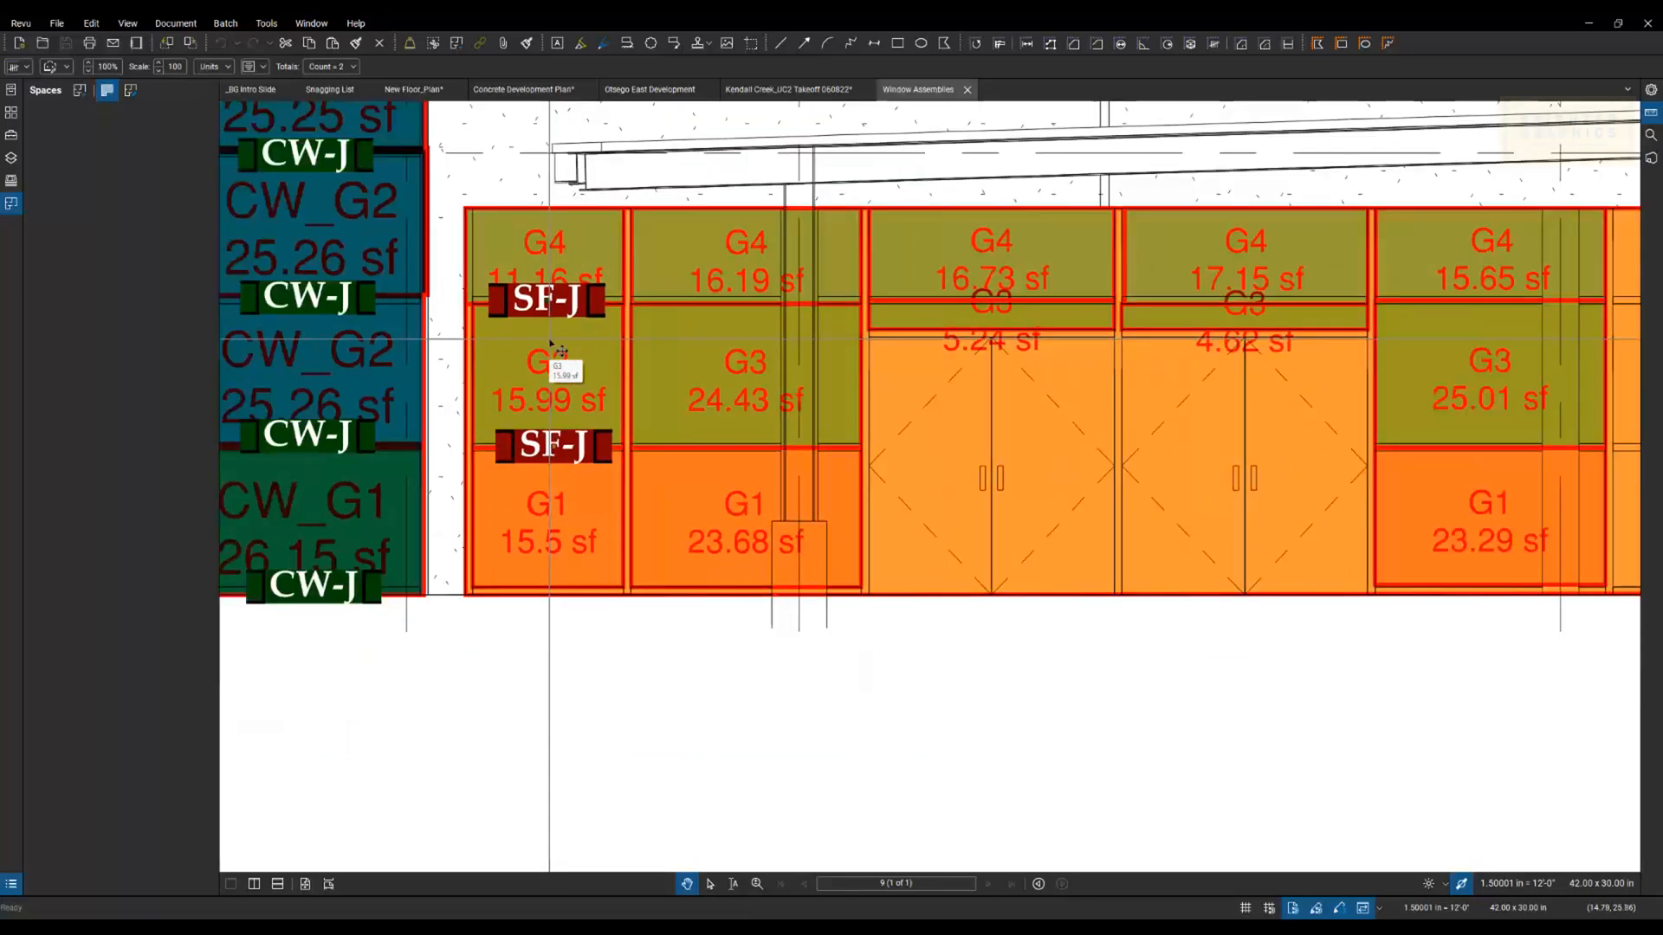
scroll(669, 567, "down", 2)
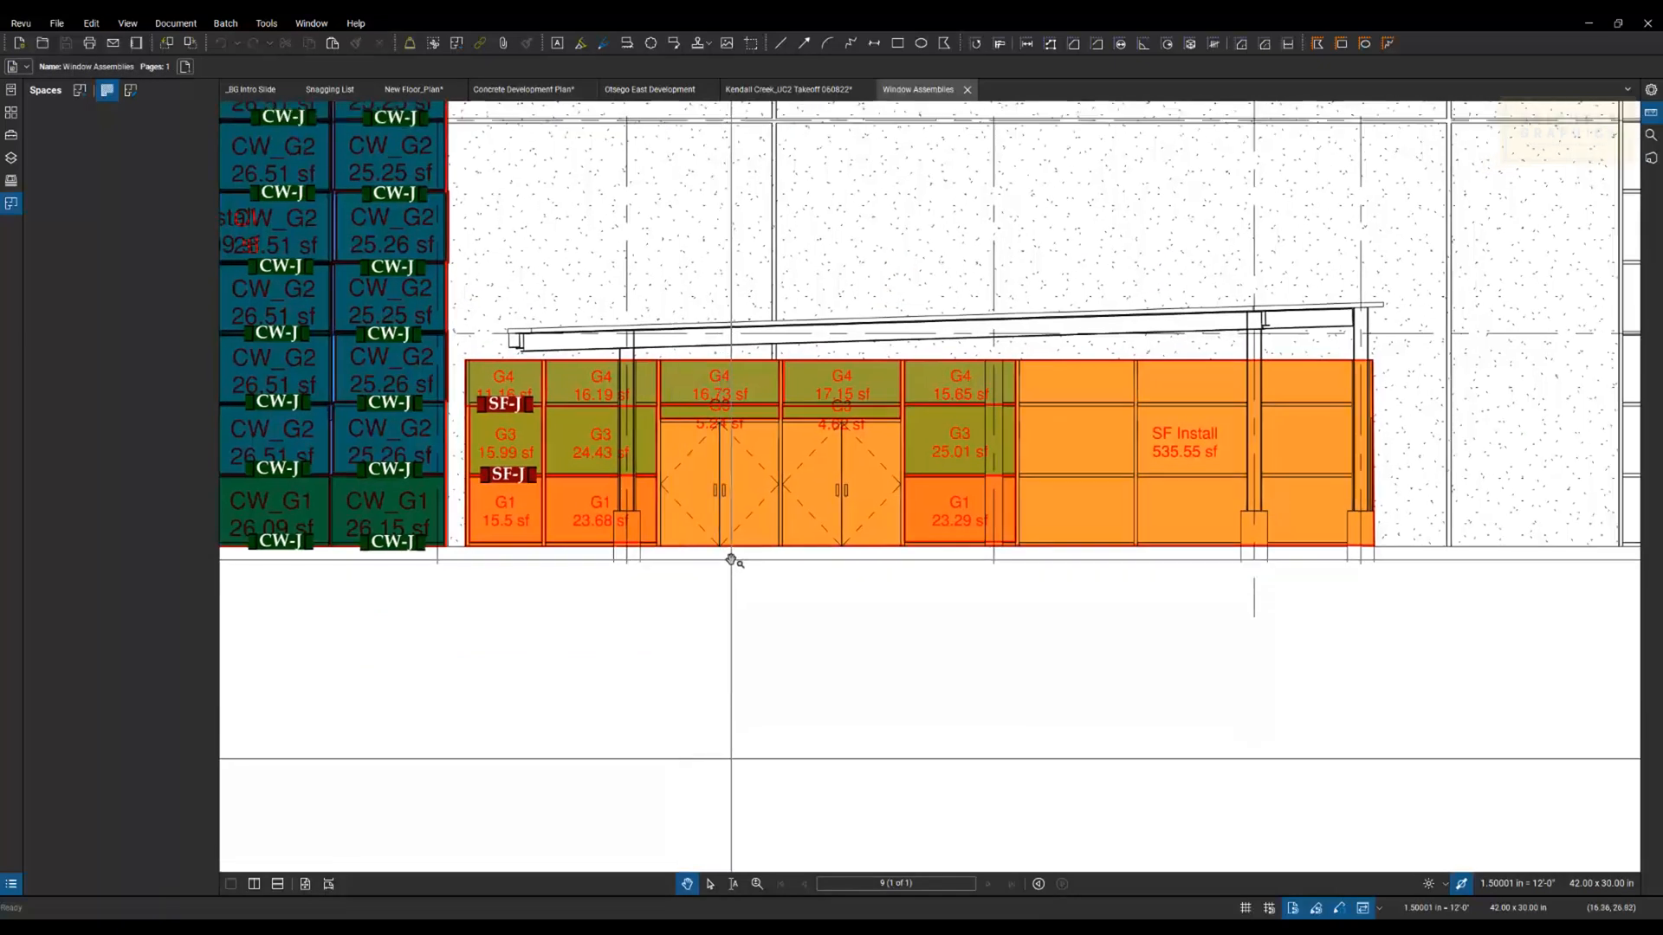
left_click(1186, 455)
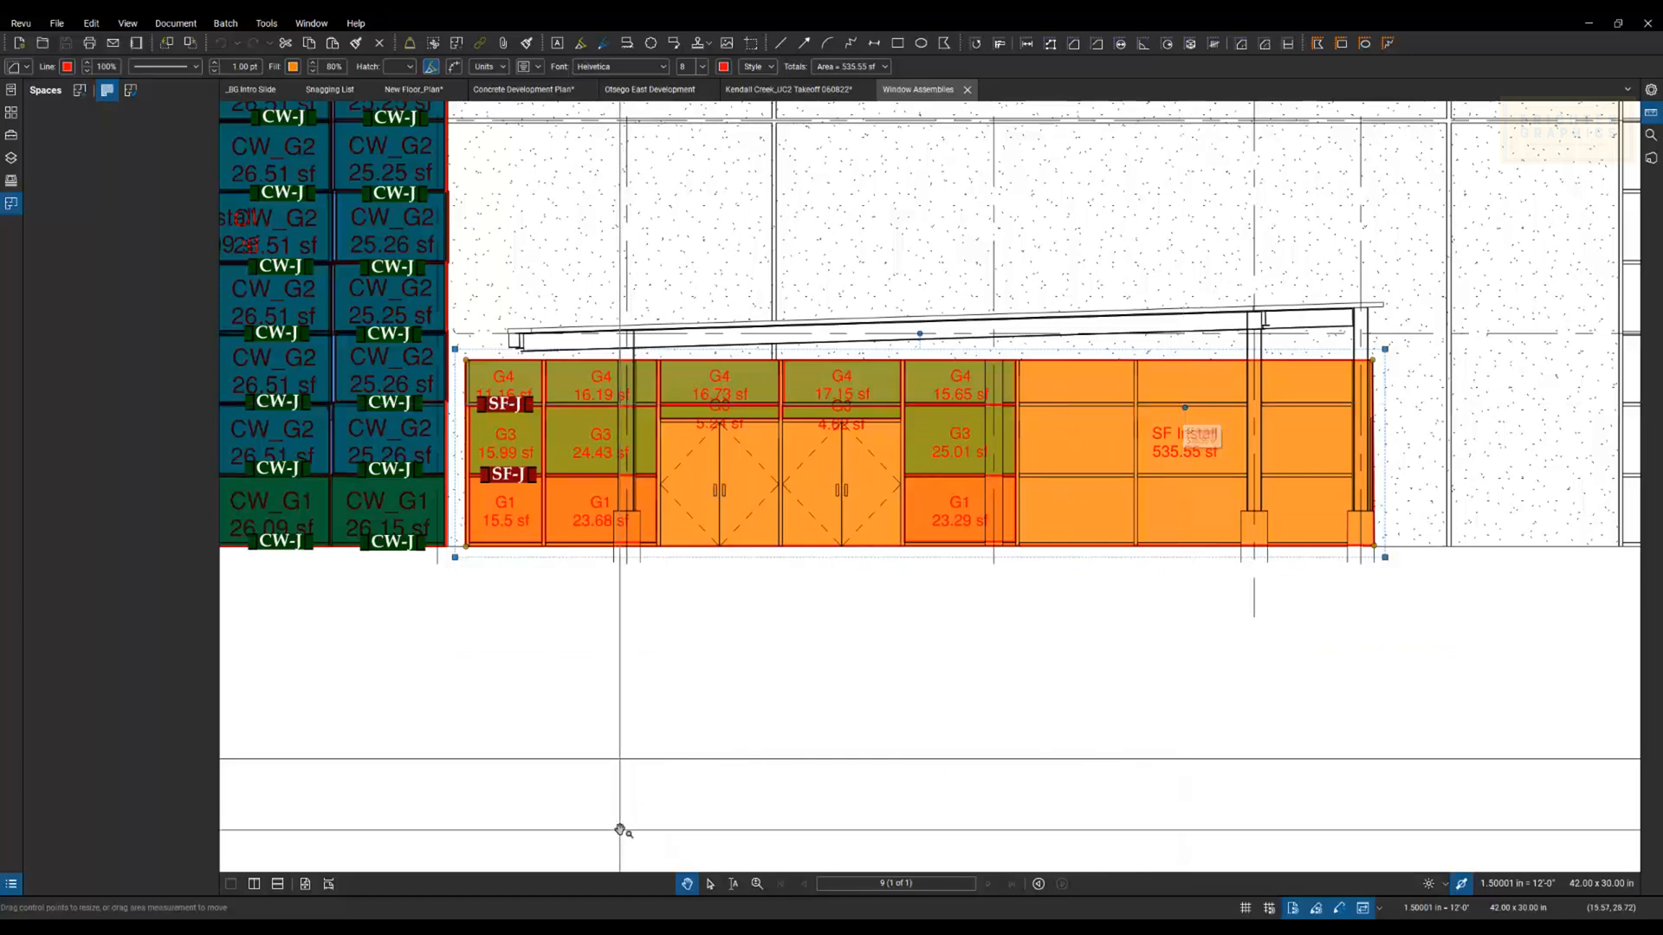
Step: Open the Markups List, review all the storefront and curtain wall markups that have no space, and clear the selection
left_click_drag(622, 896, 628, 625)
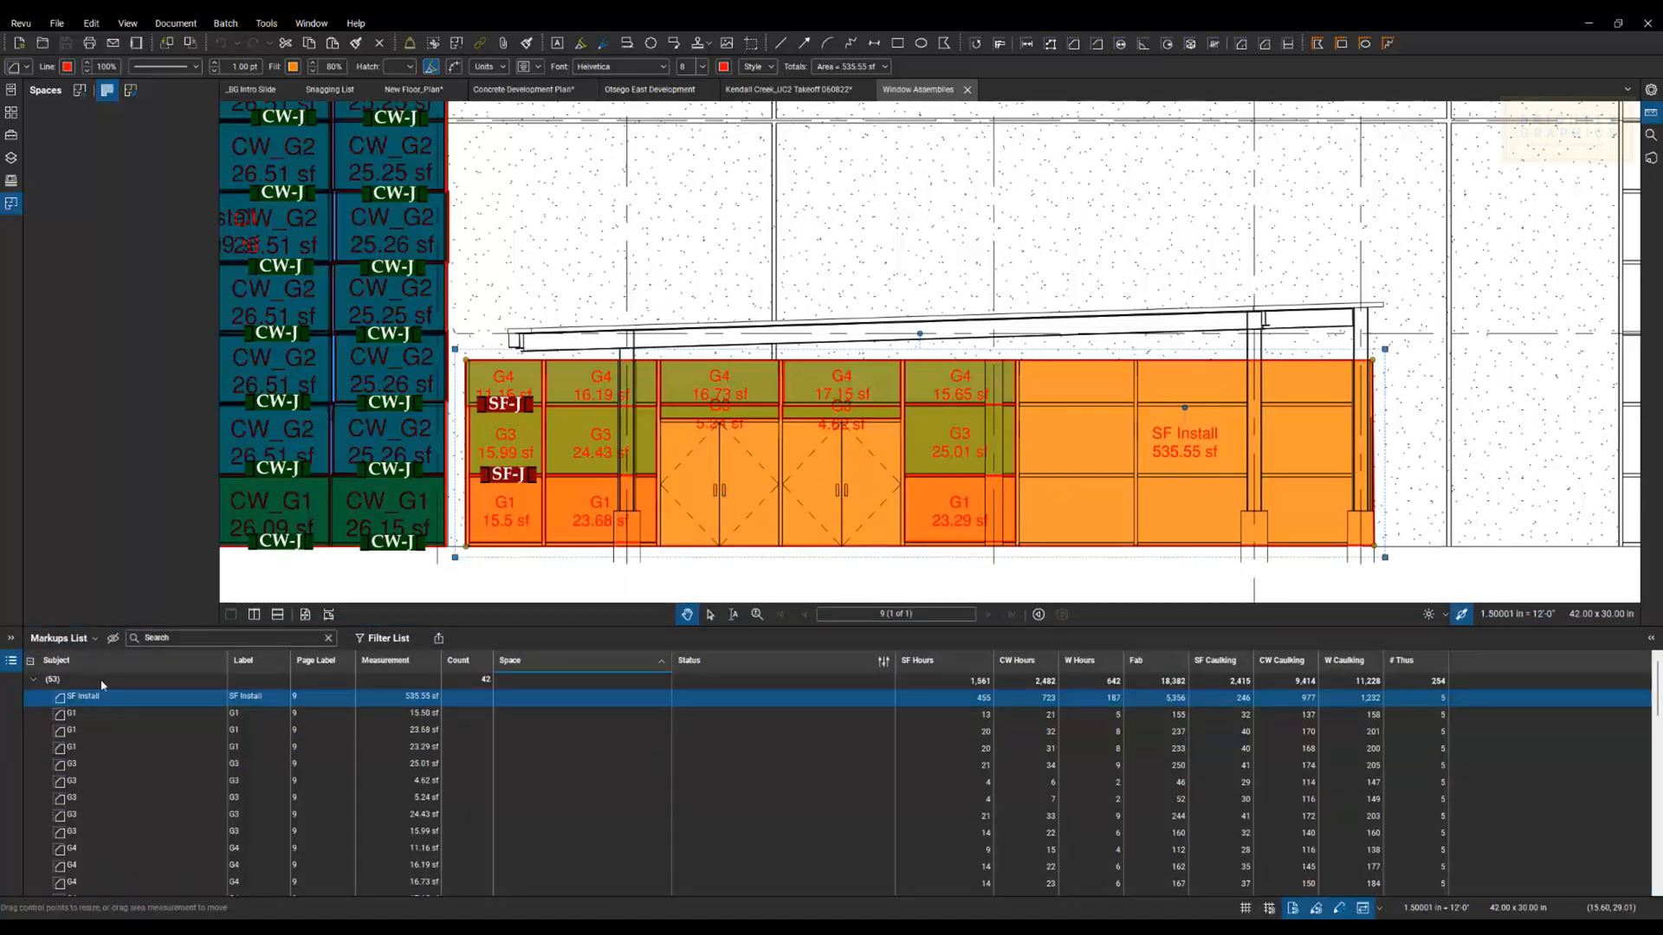
scroll(107, 742, "down", 4)
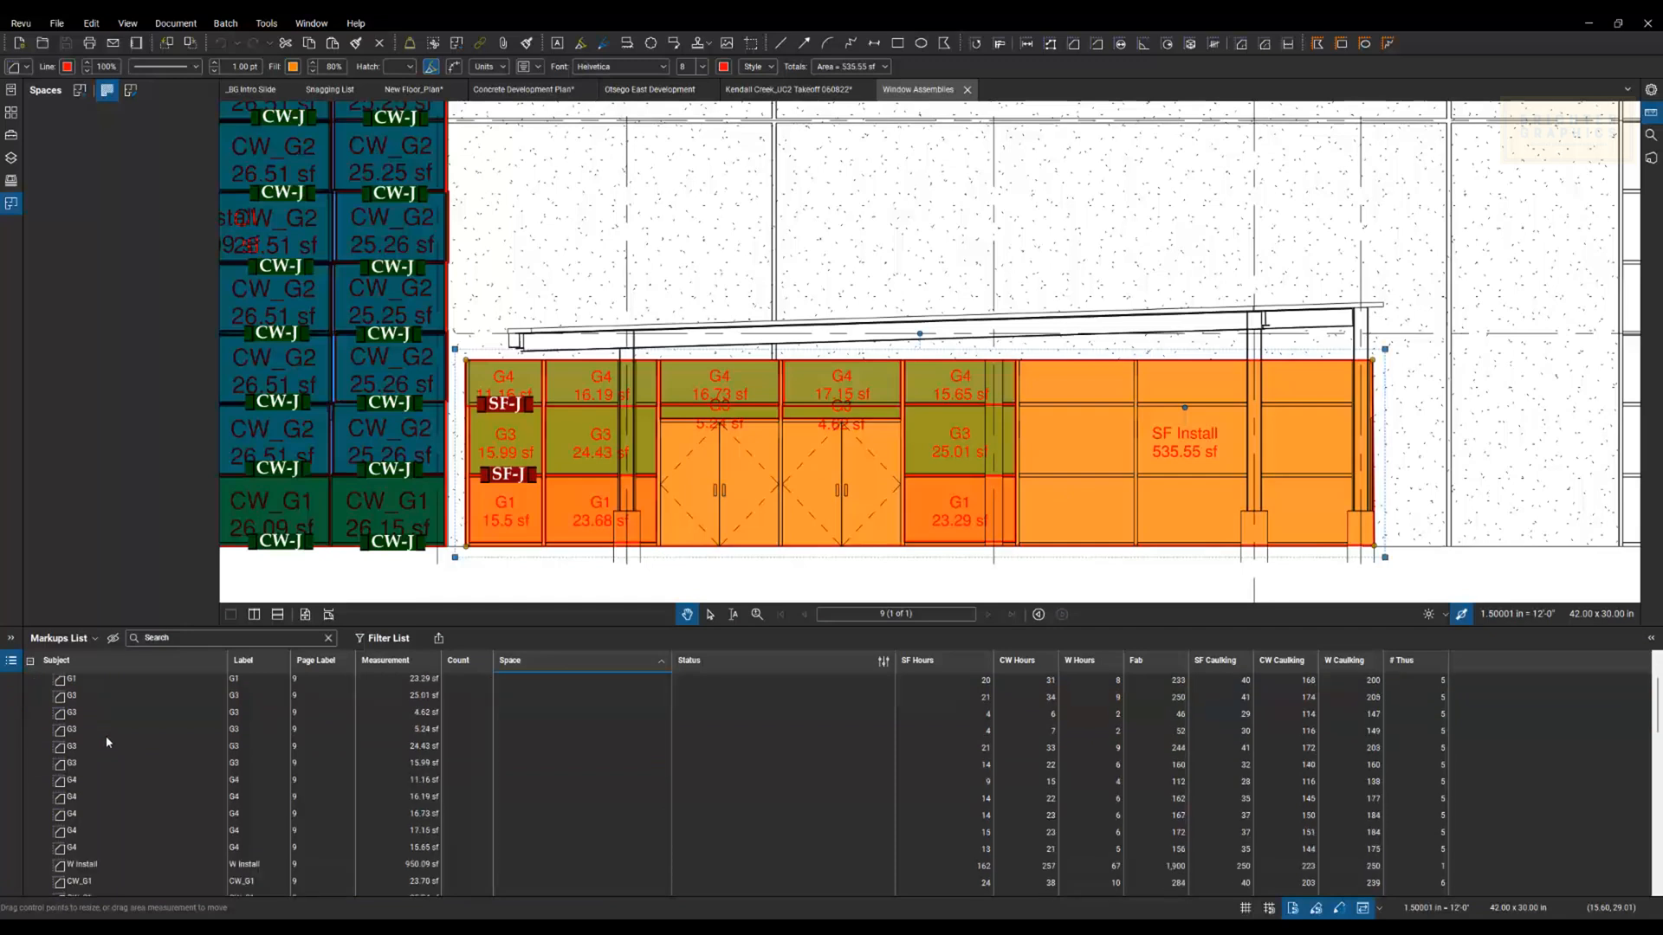
scroll(80, 811, "down", 4)
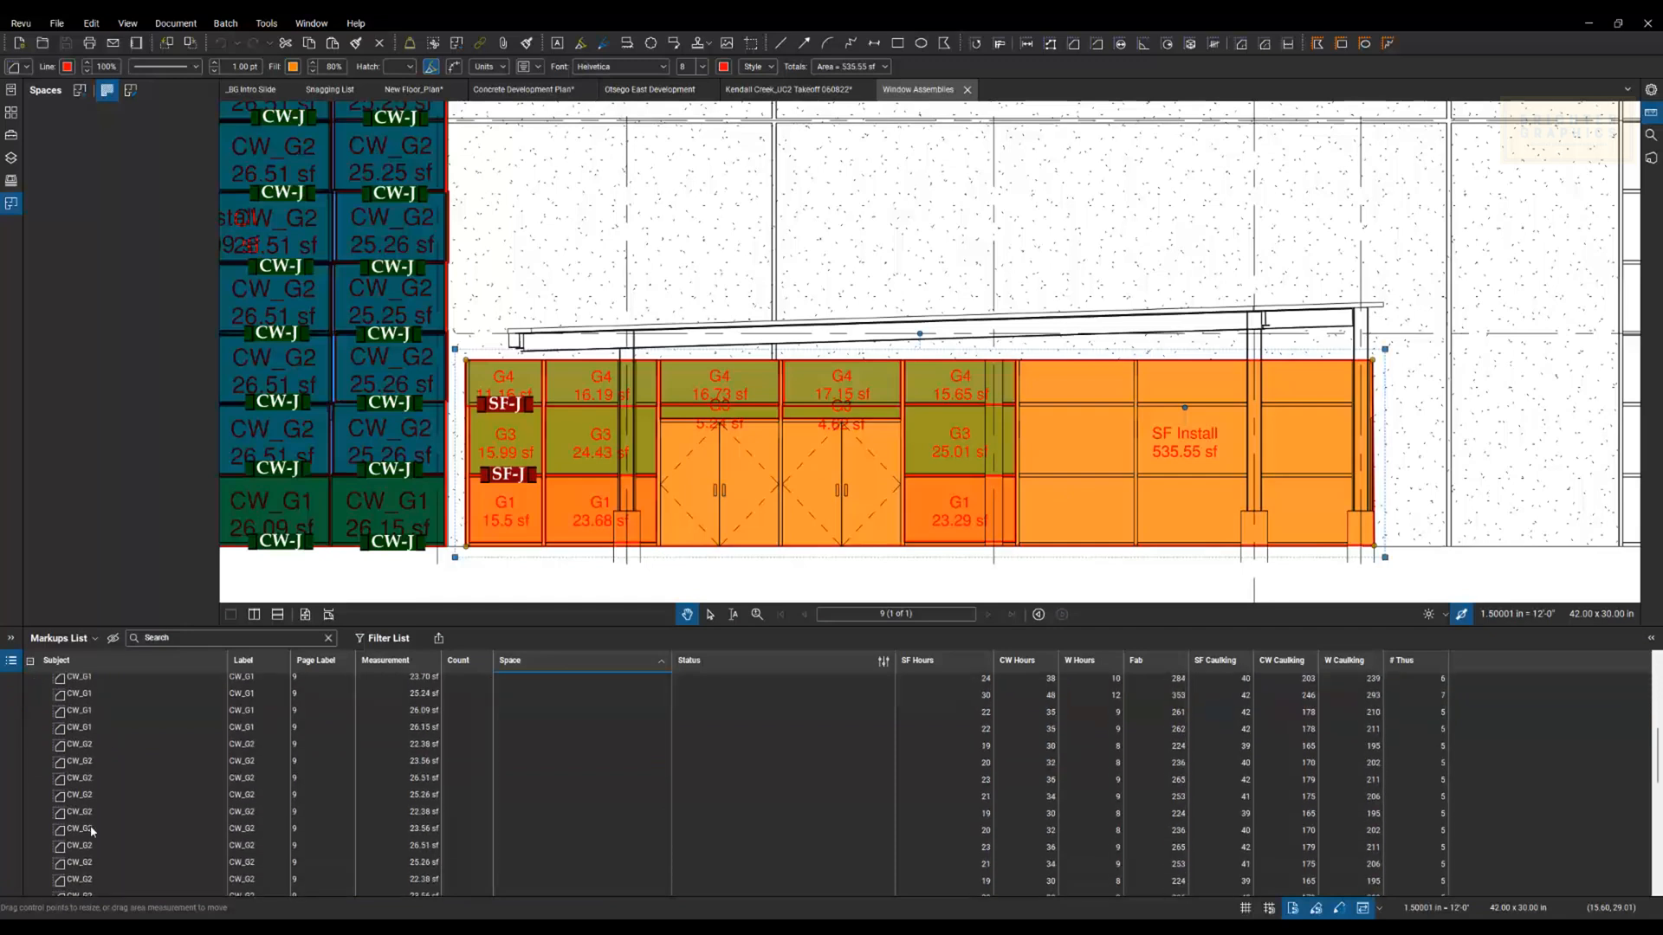
scroll(90, 766, "down", 3)
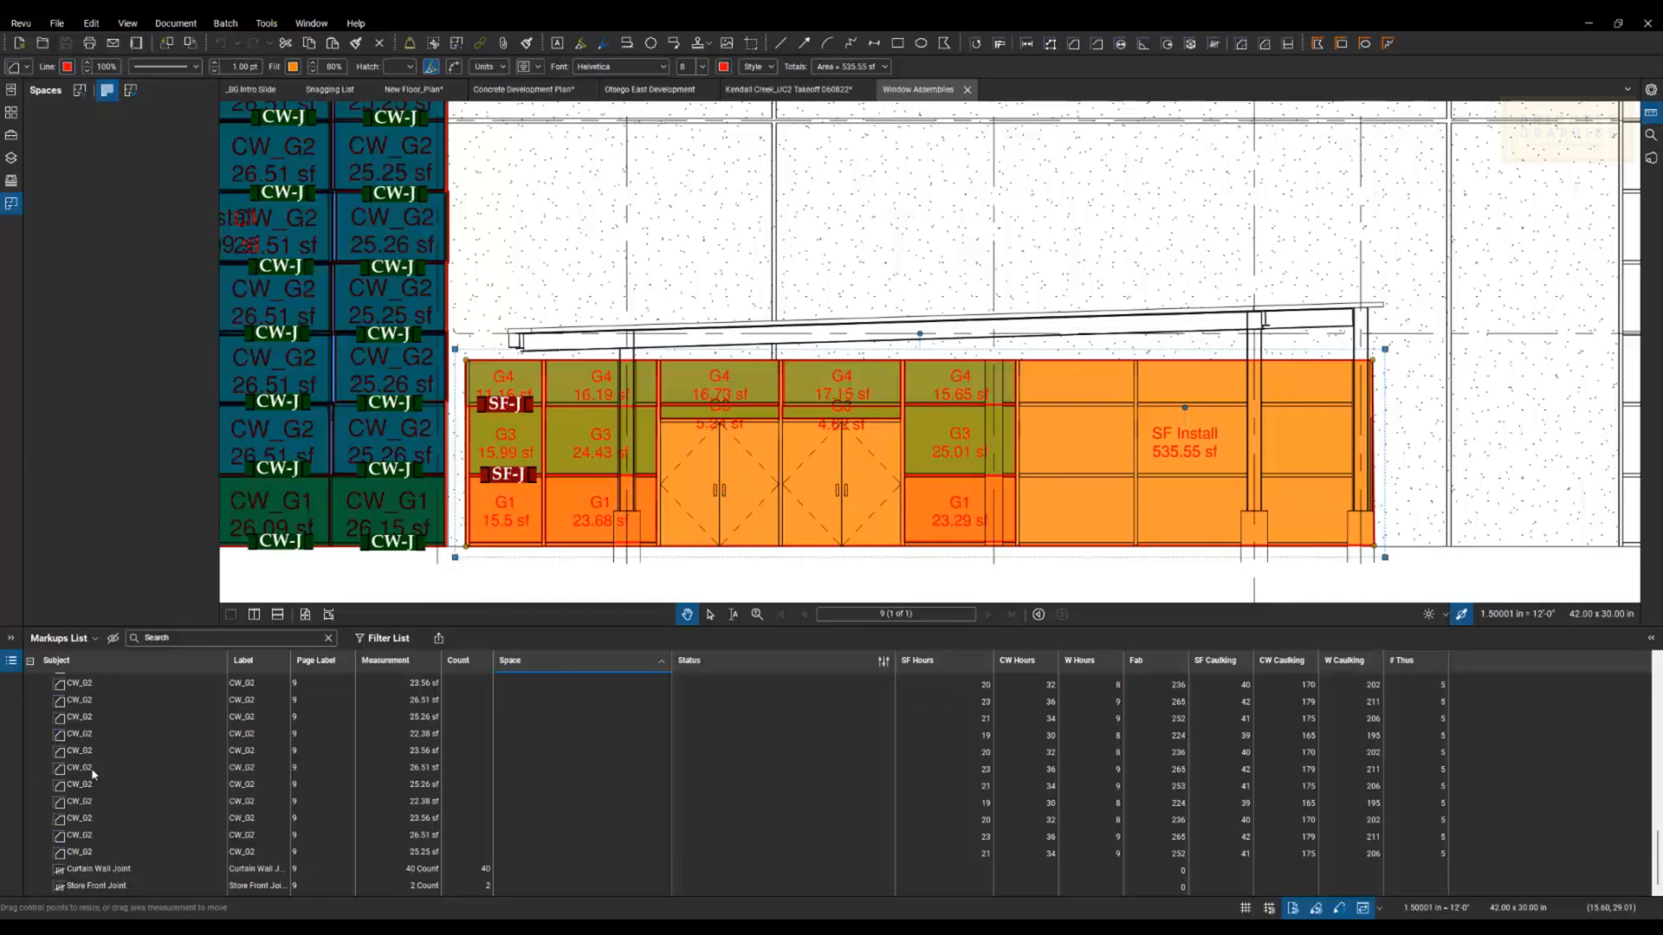
scroll(98, 818, "up", 8)
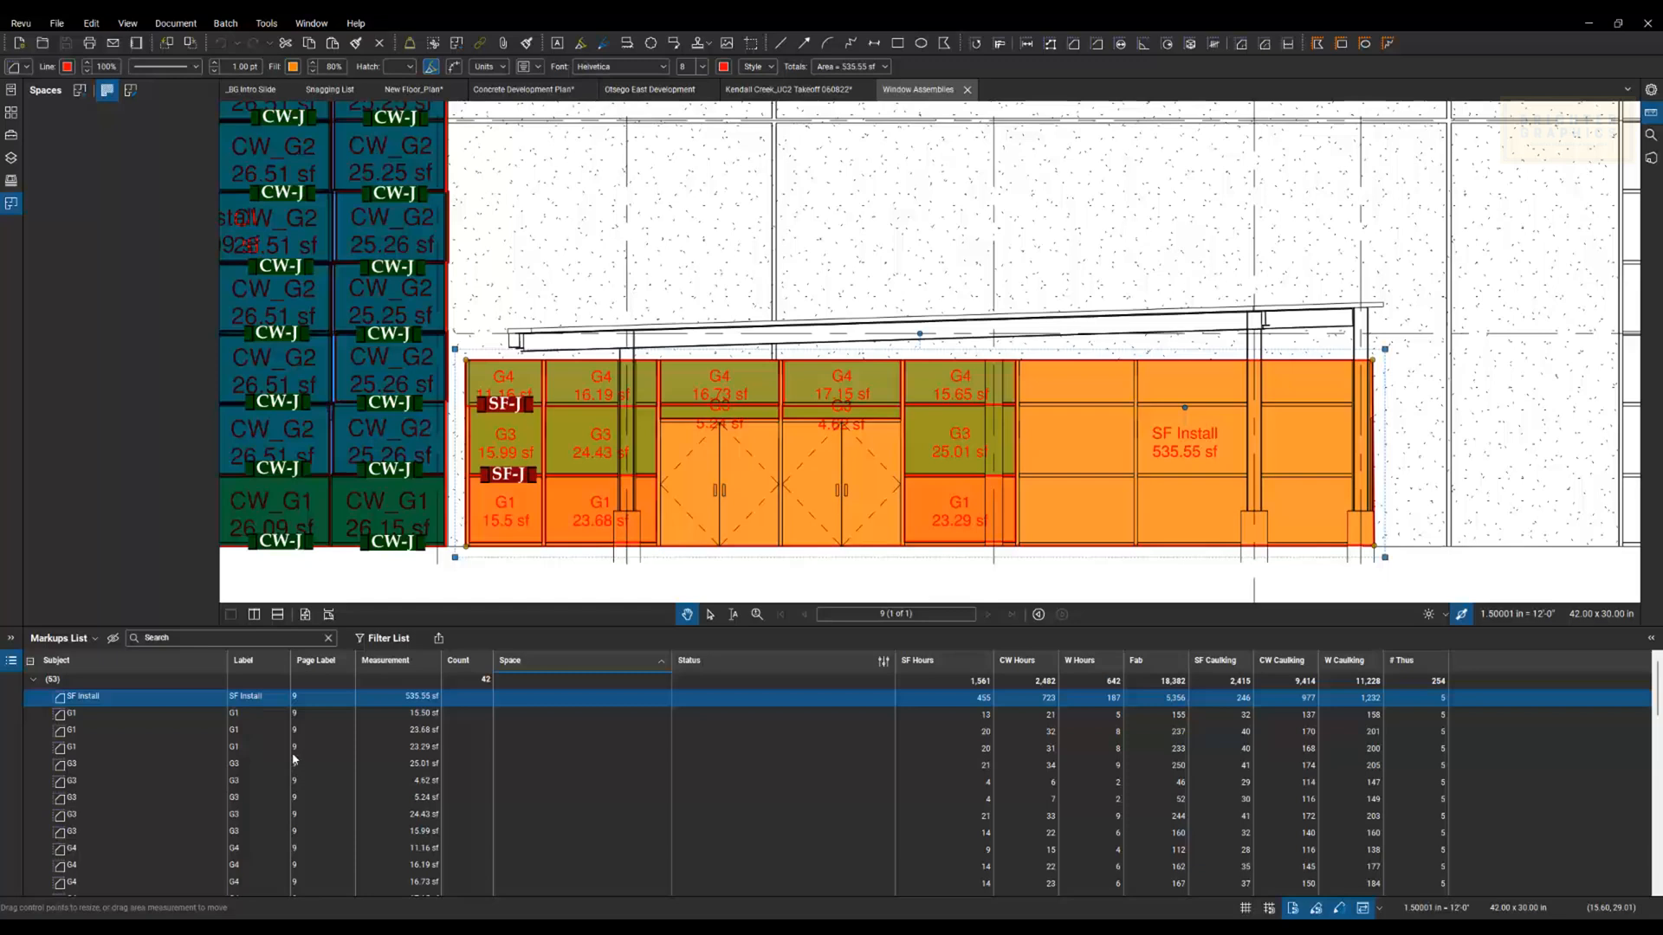
left_click(441, 584)
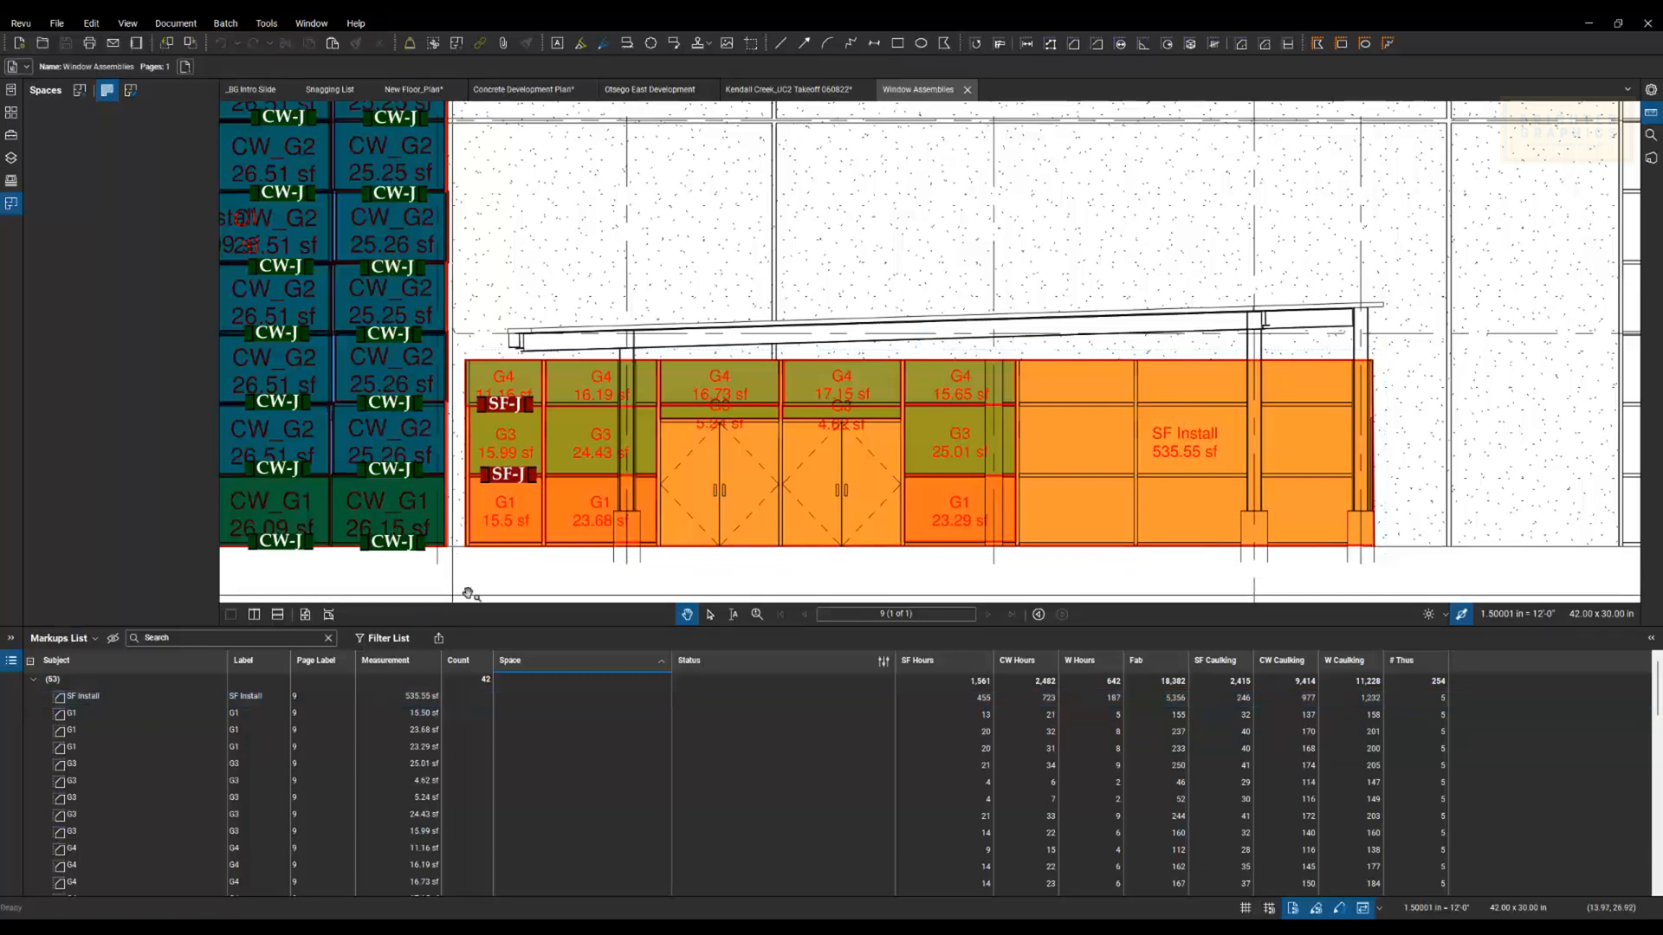
Step: Add a rectangular space named SF-10 around the whole storefront assembly, from just below its base to just above its top
left_click_drag(475, 580, 444, 506)
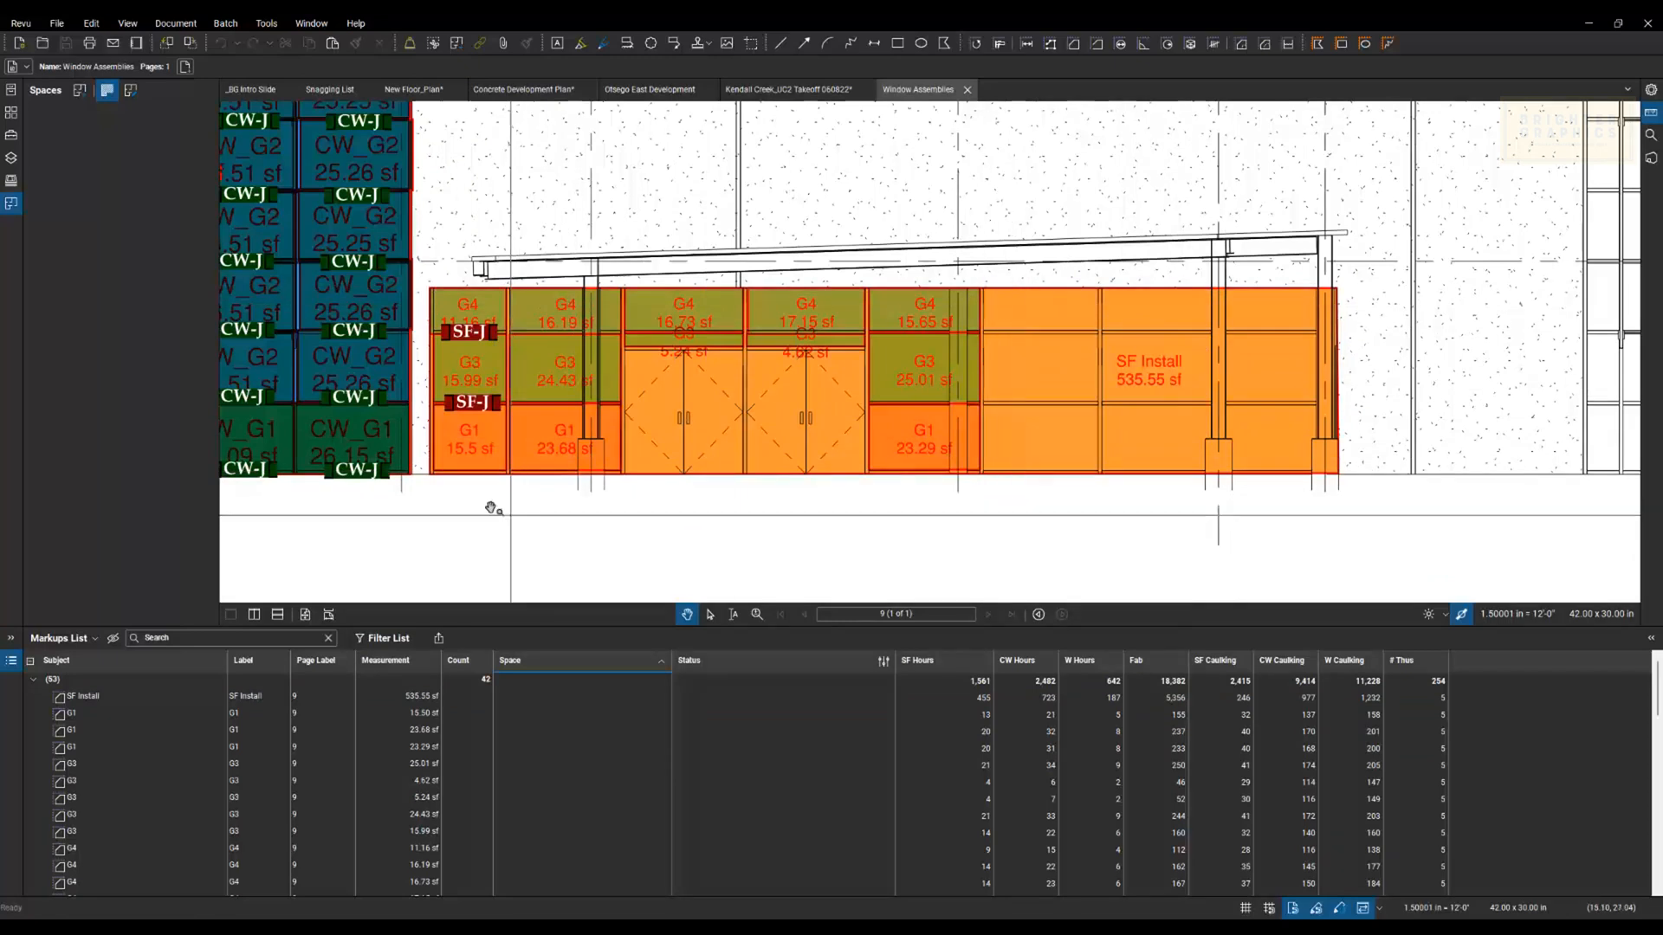
left_click(13, 208)
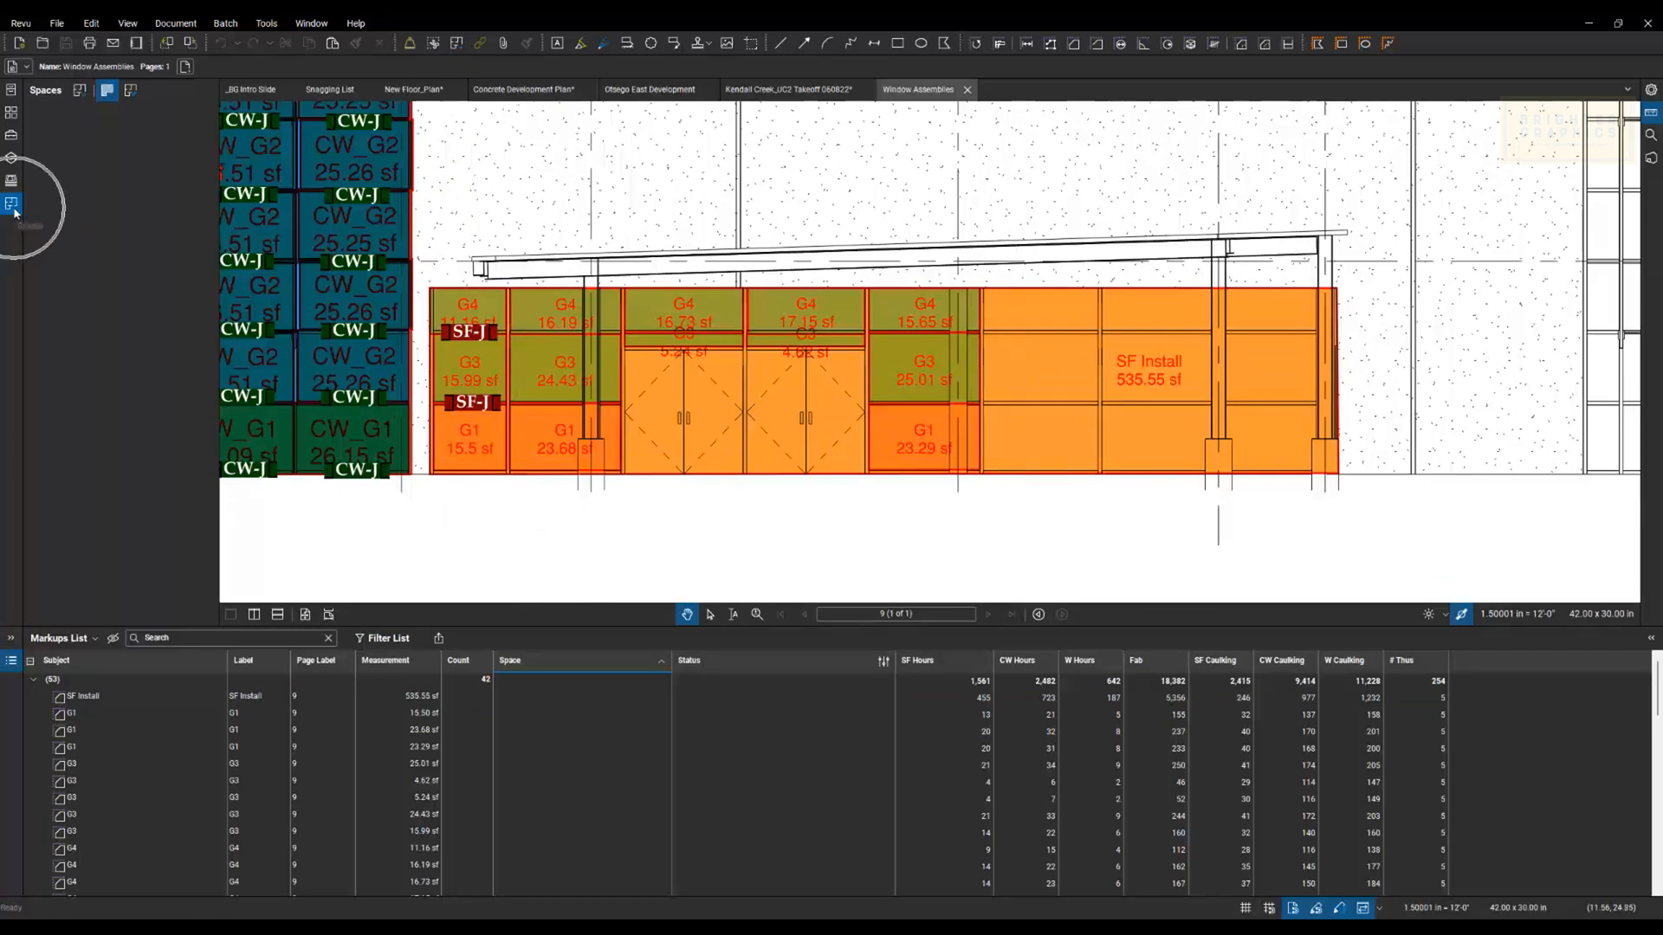
left_click(81, 92)
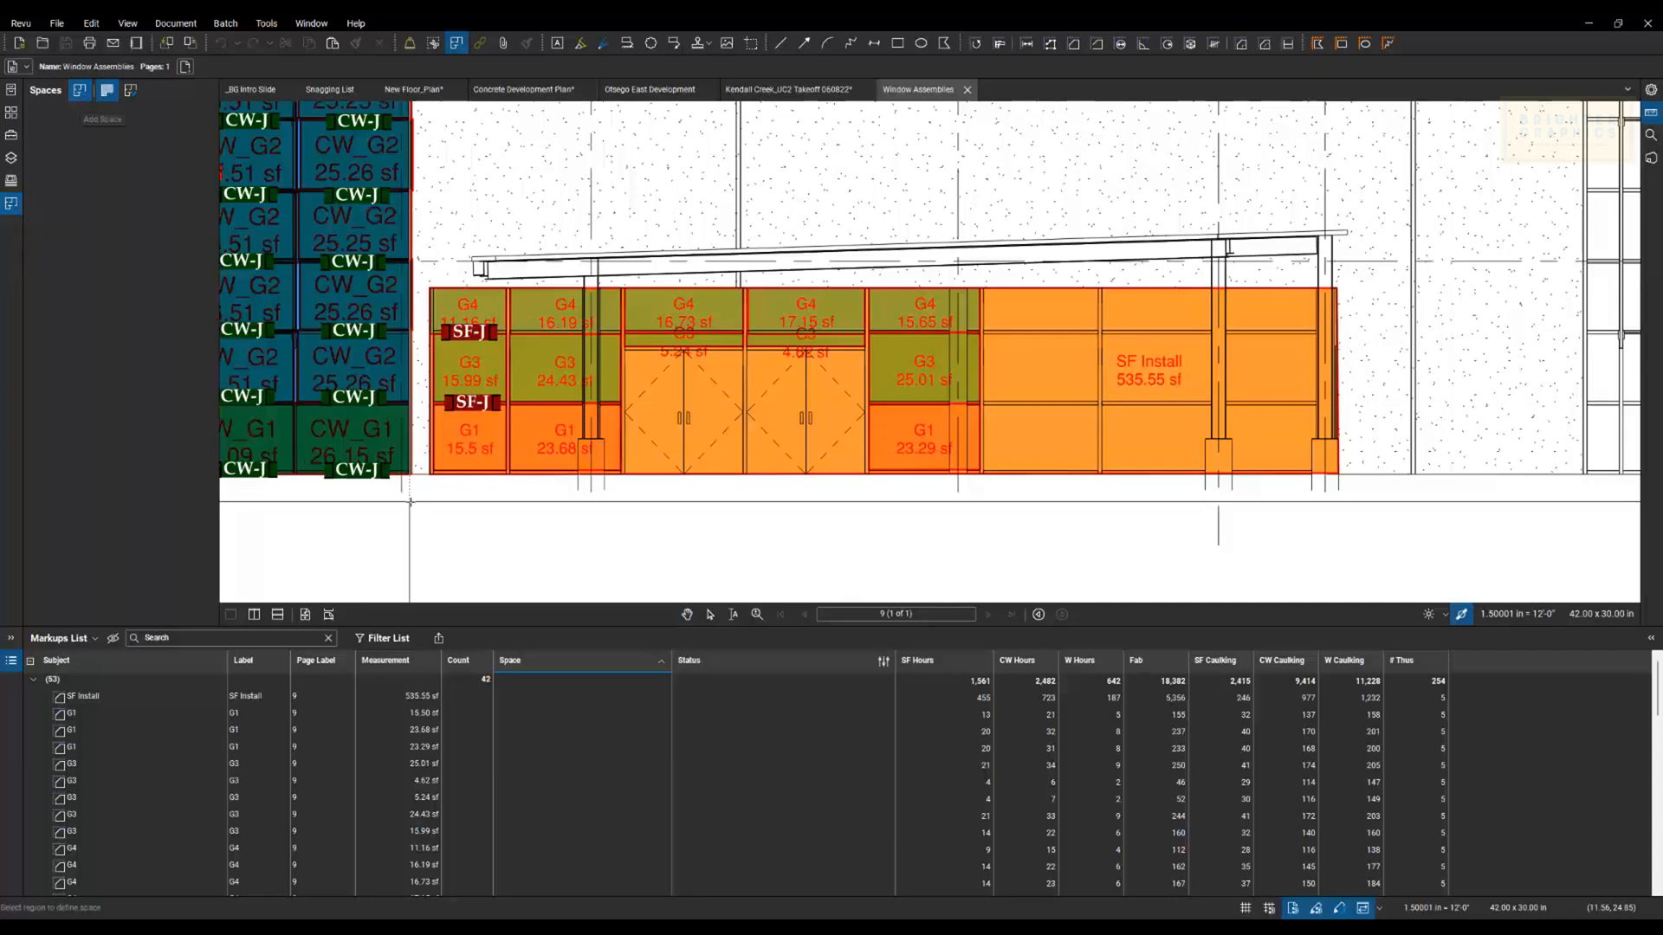
left_click_drag(421, 505, 1355, 270)
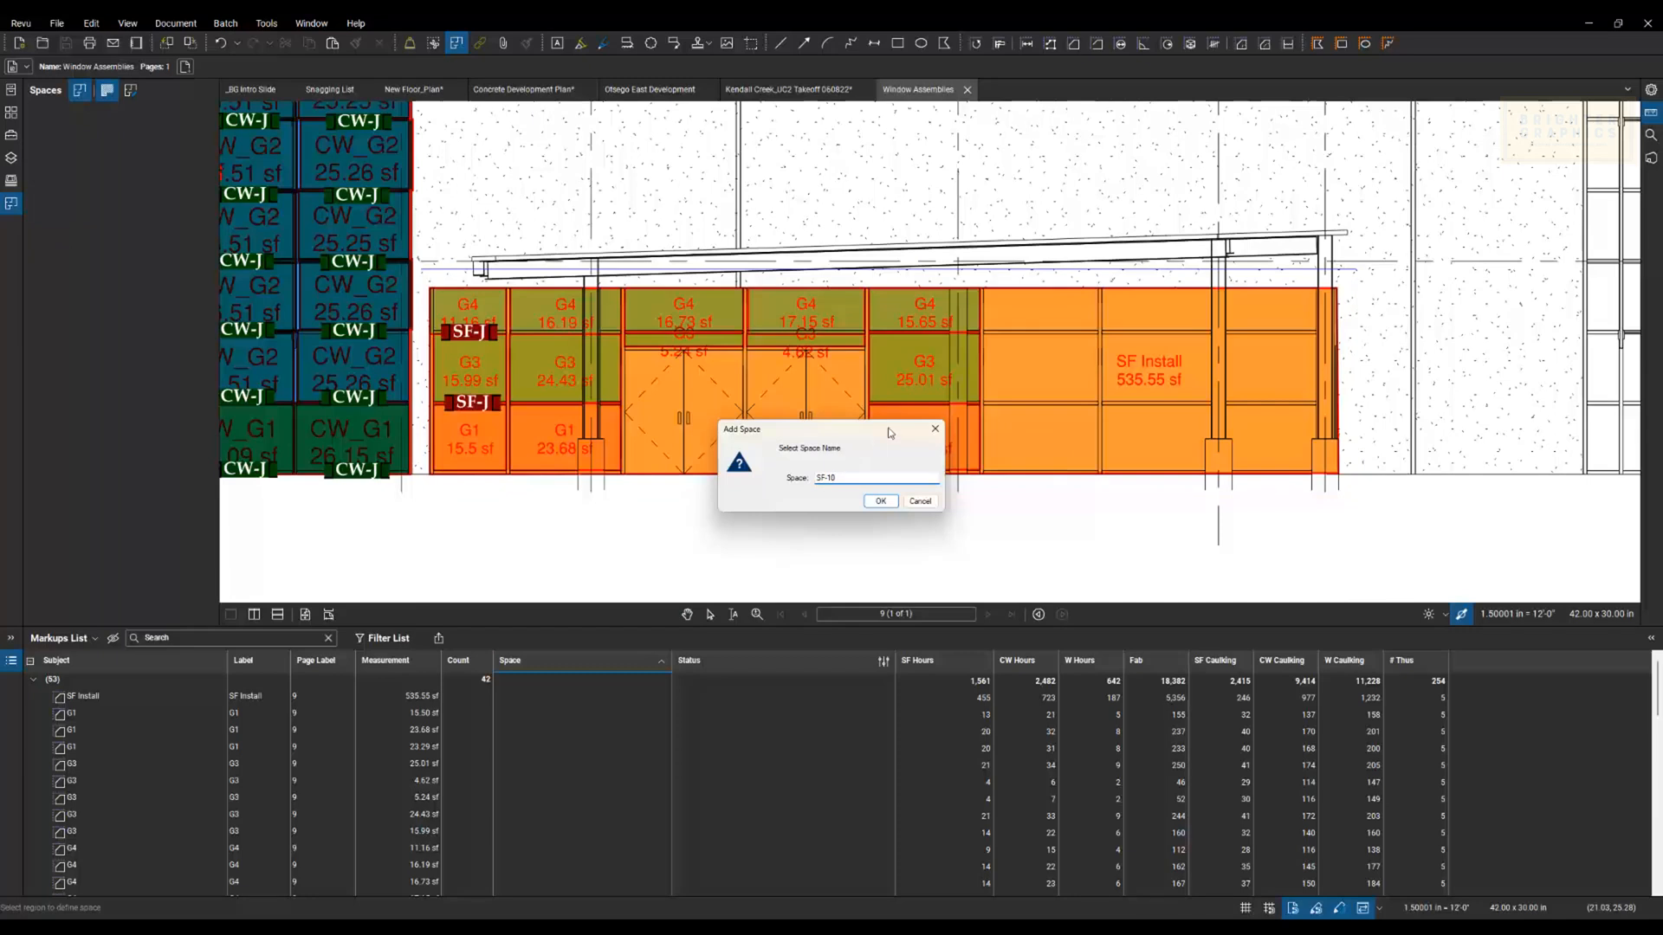
left_click(882, 501)
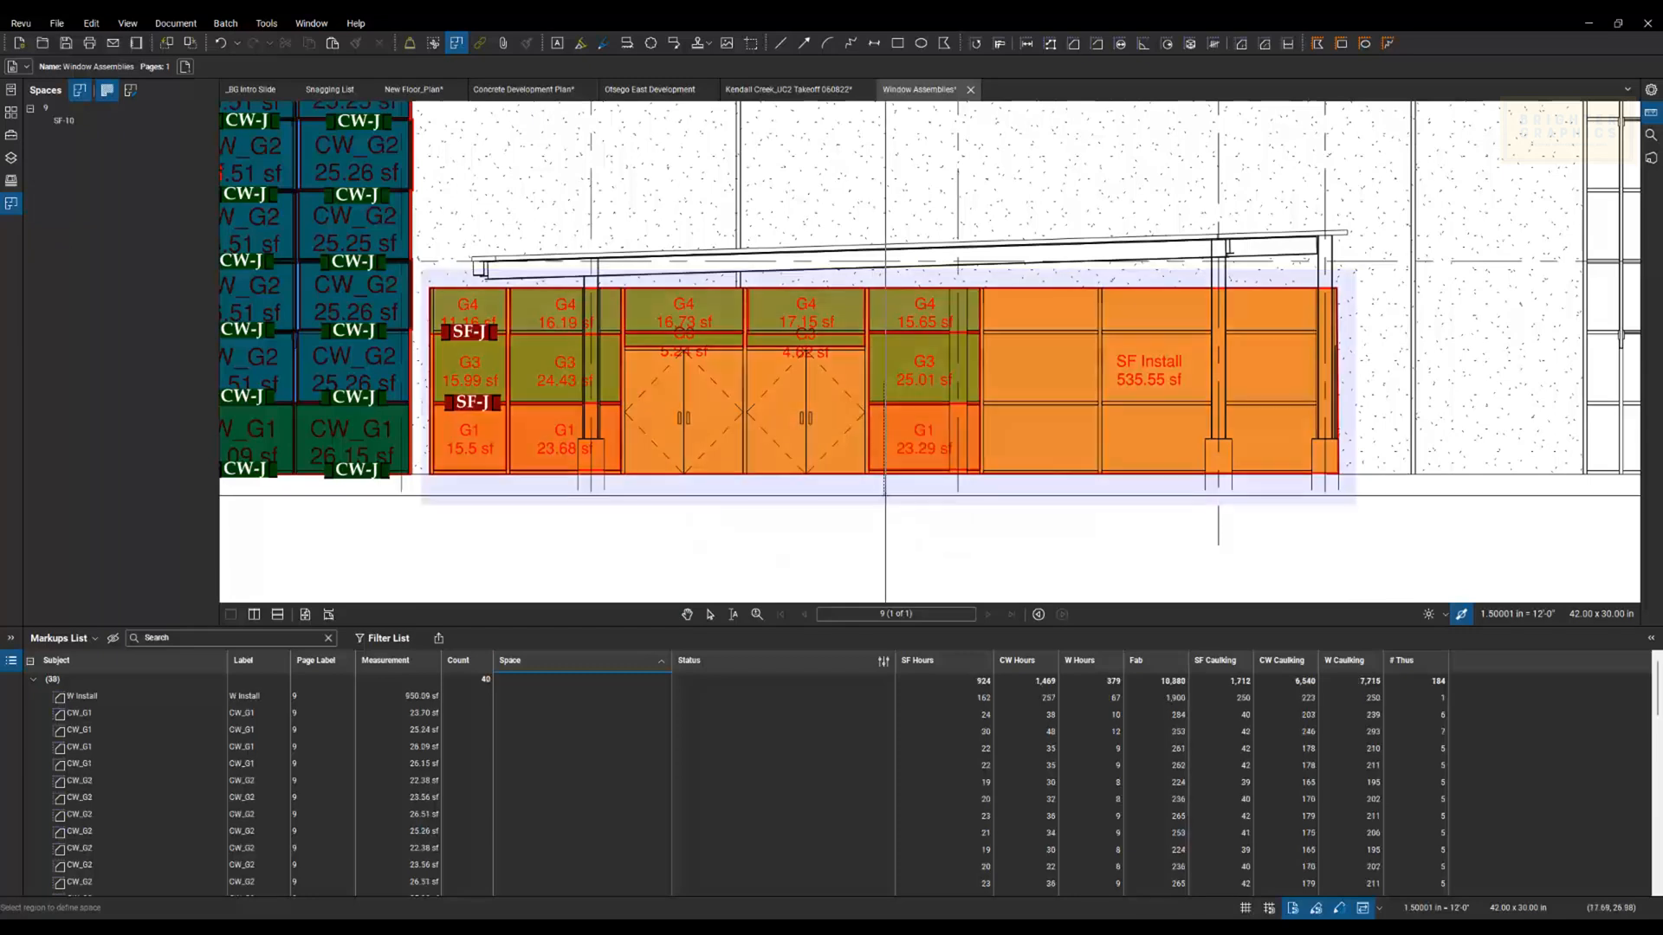
Step: Reverse the Space sort in the Markups List to review the markups grouped under SF-10, and close the list
left_click(565, 661)
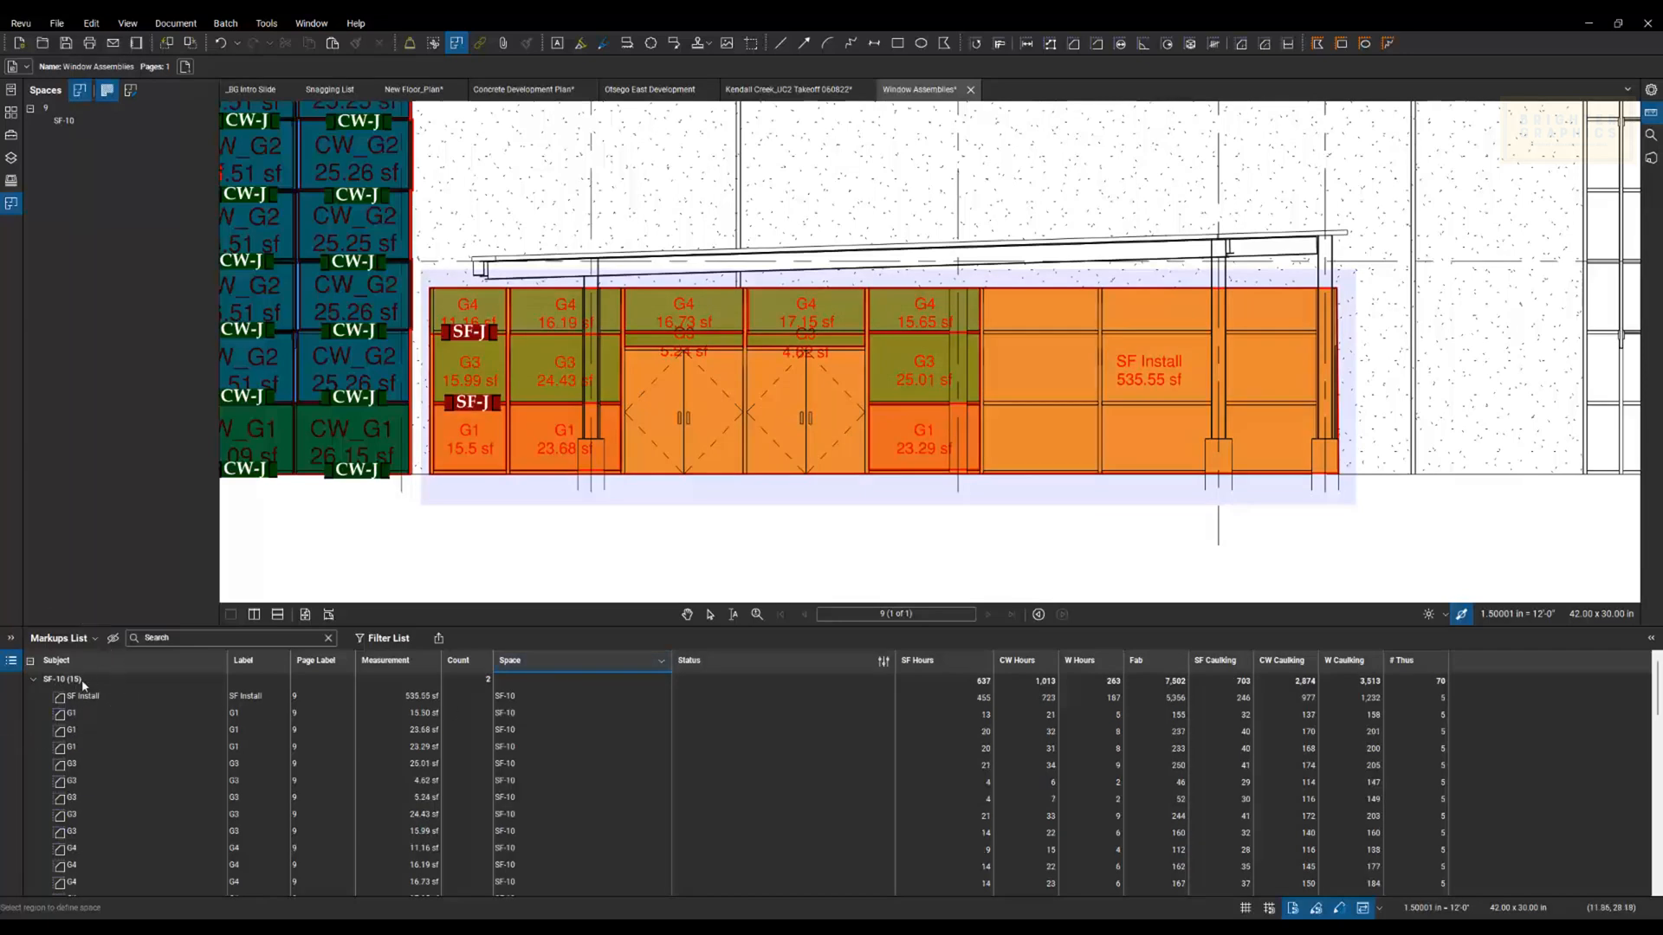
left_click_drag(546, 625, 540, 513)
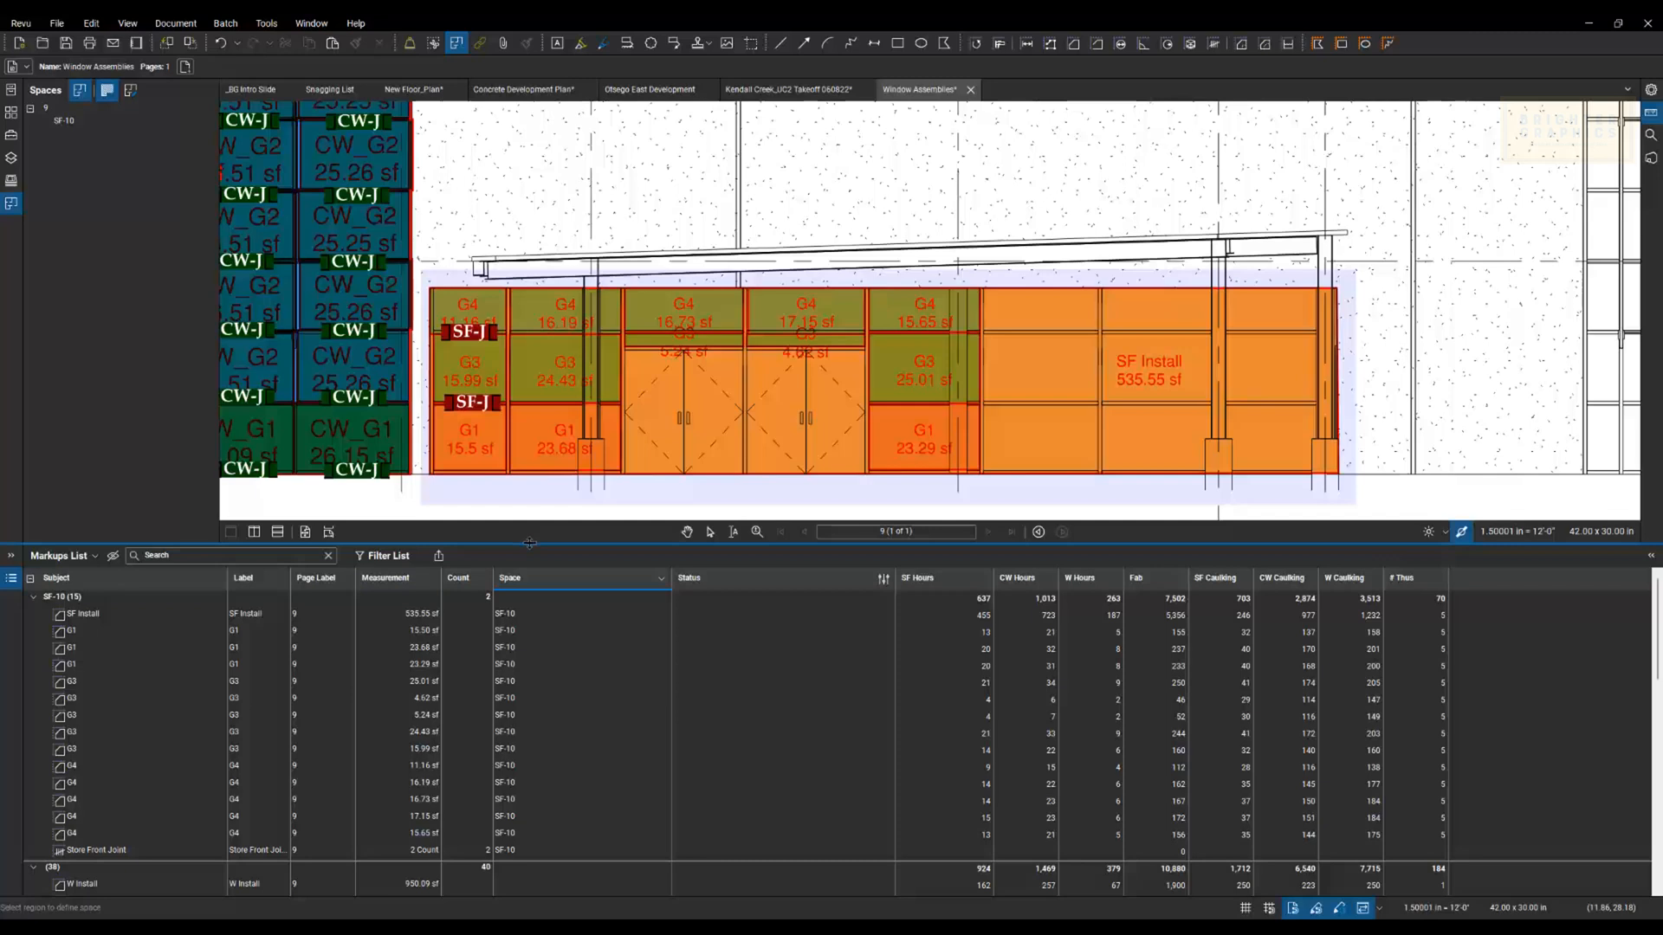
double_click(529, 542)
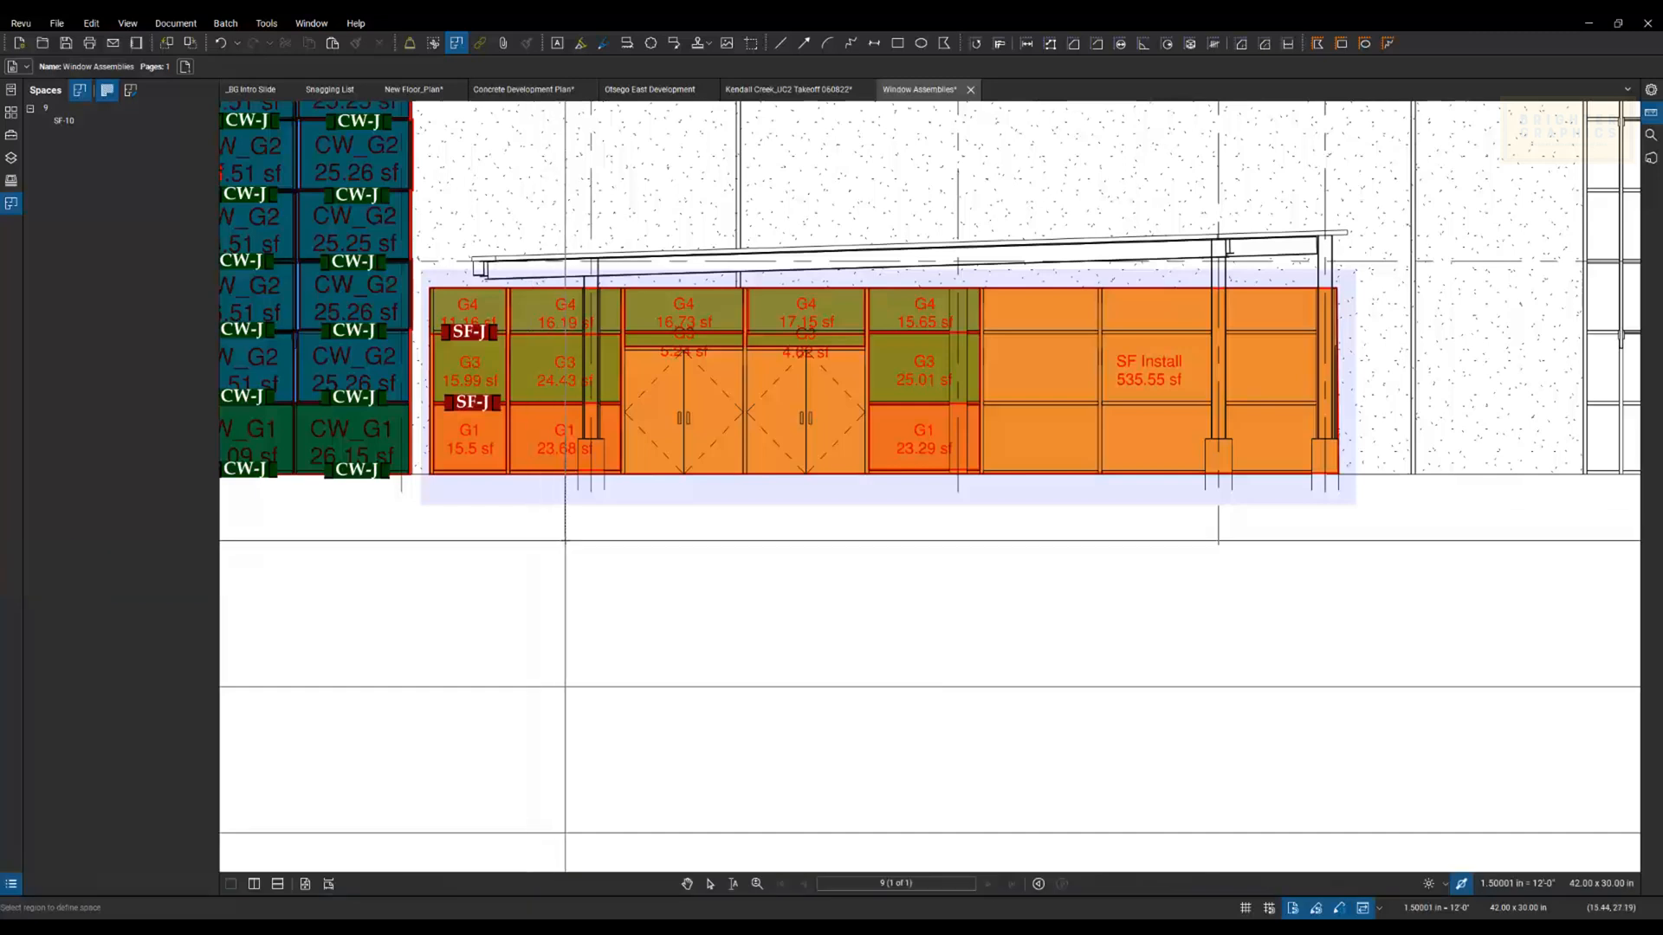
key("Escape")
left_click_drag(573, 539, 567, 618)
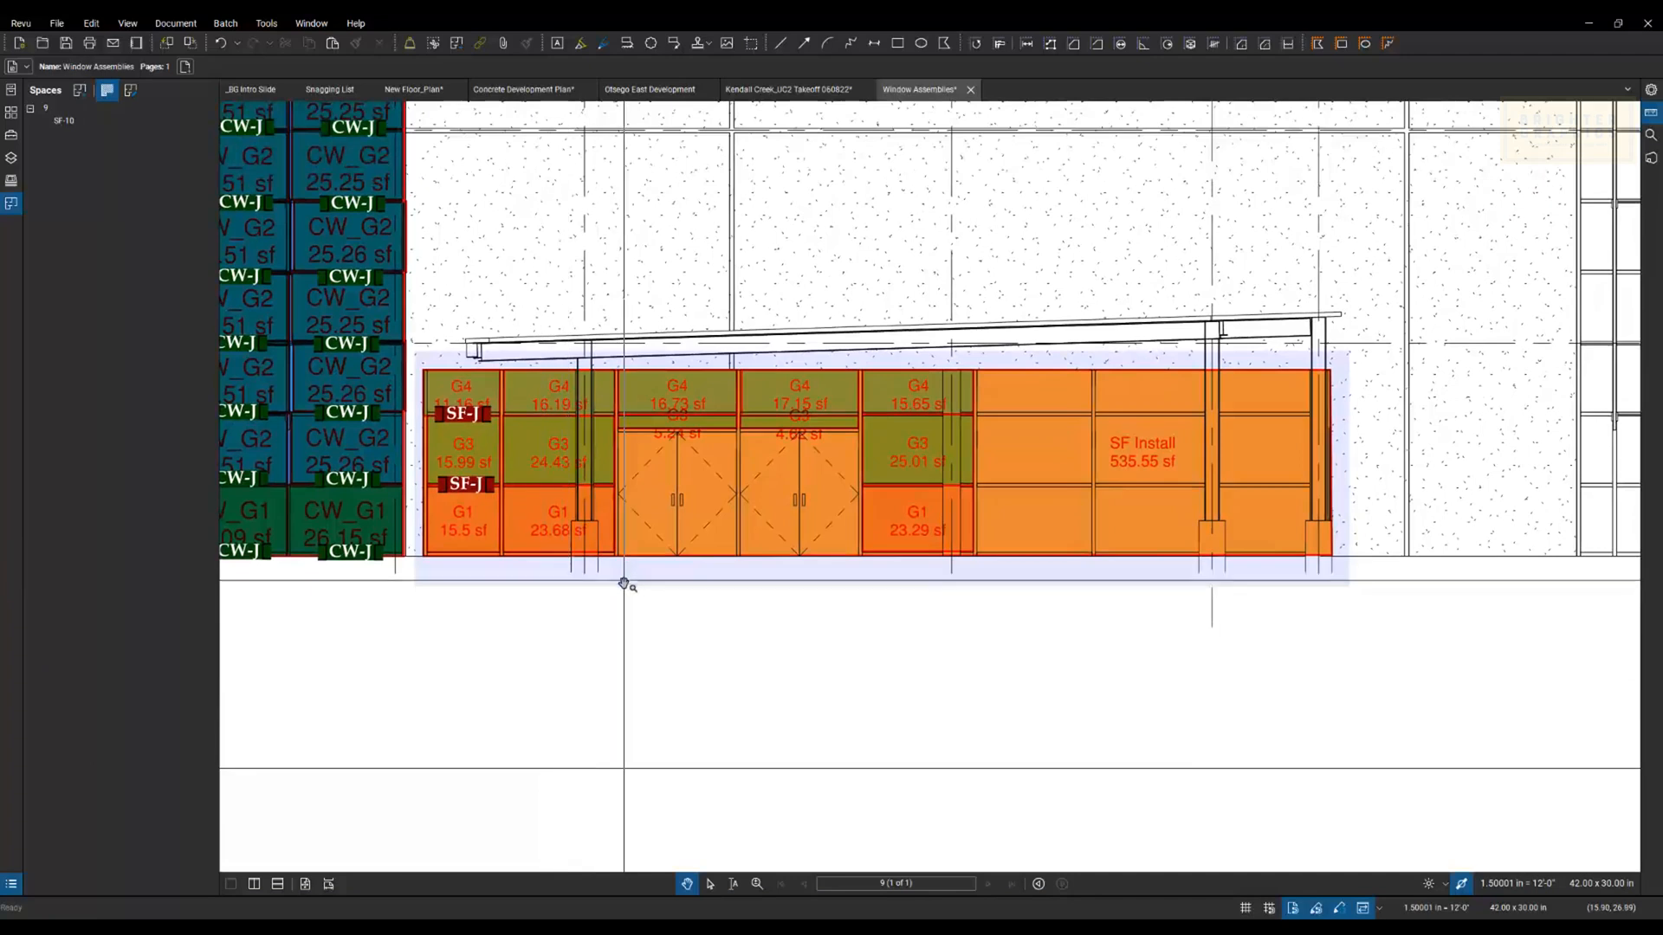